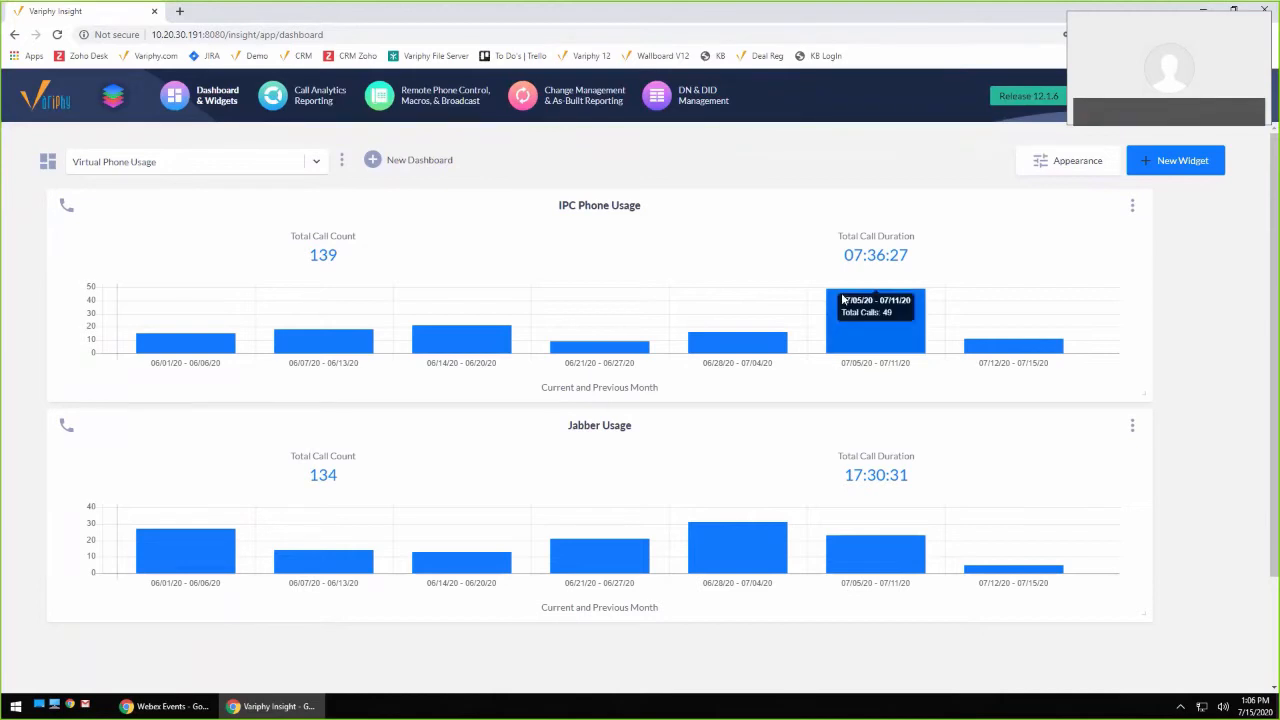
# Open the call analytics history search and remove the Original Called Party Number criterion
pyautogui.click(319, 100)
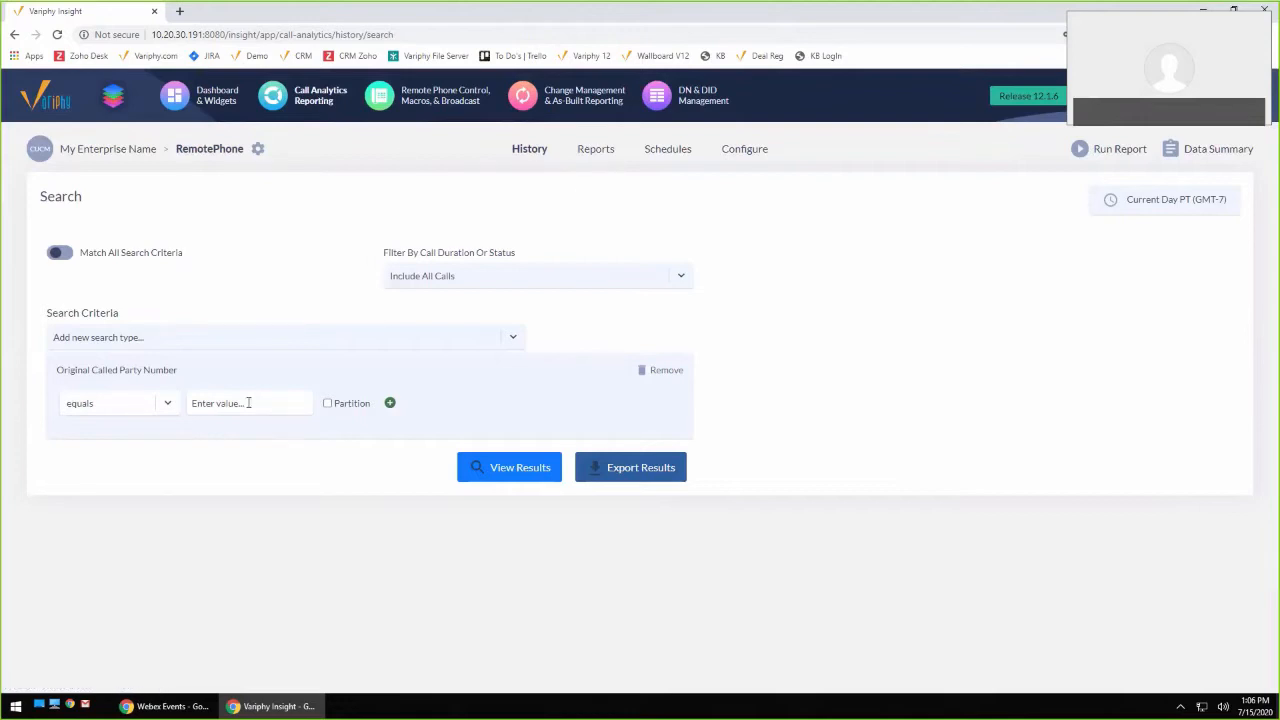
pyautogui.click(593, 151)
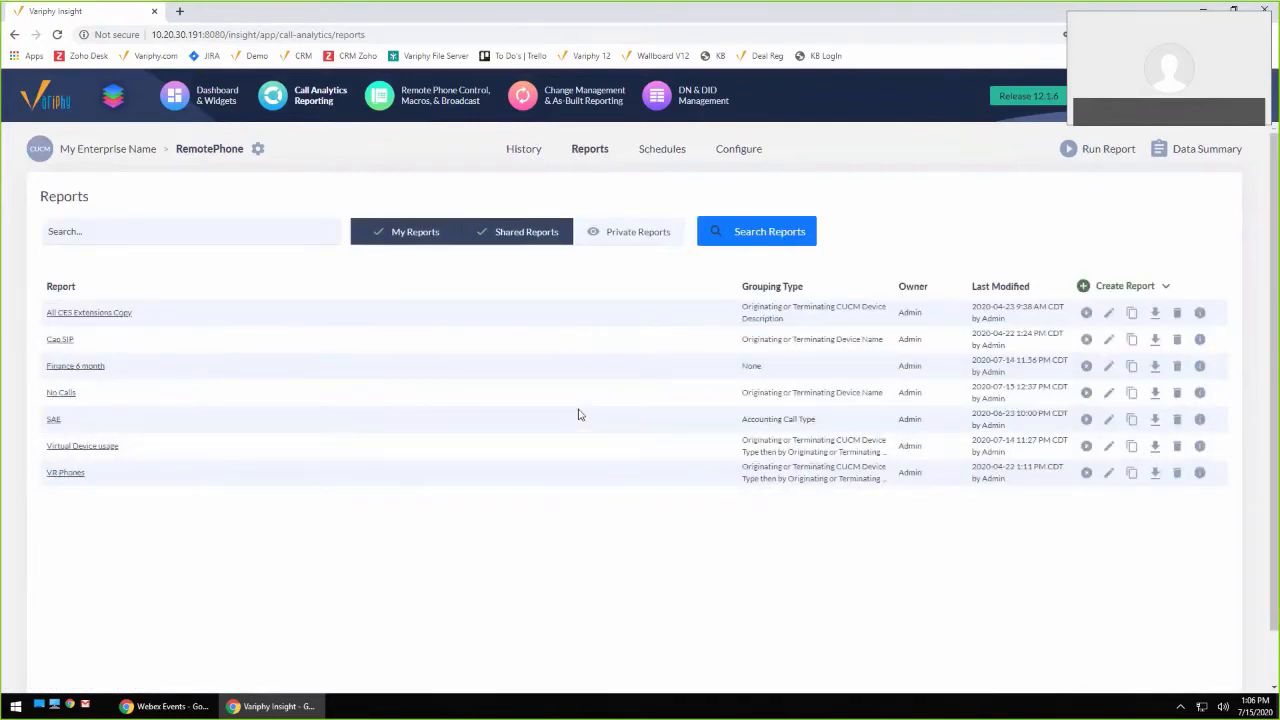
pyautogui.click(530, 157)
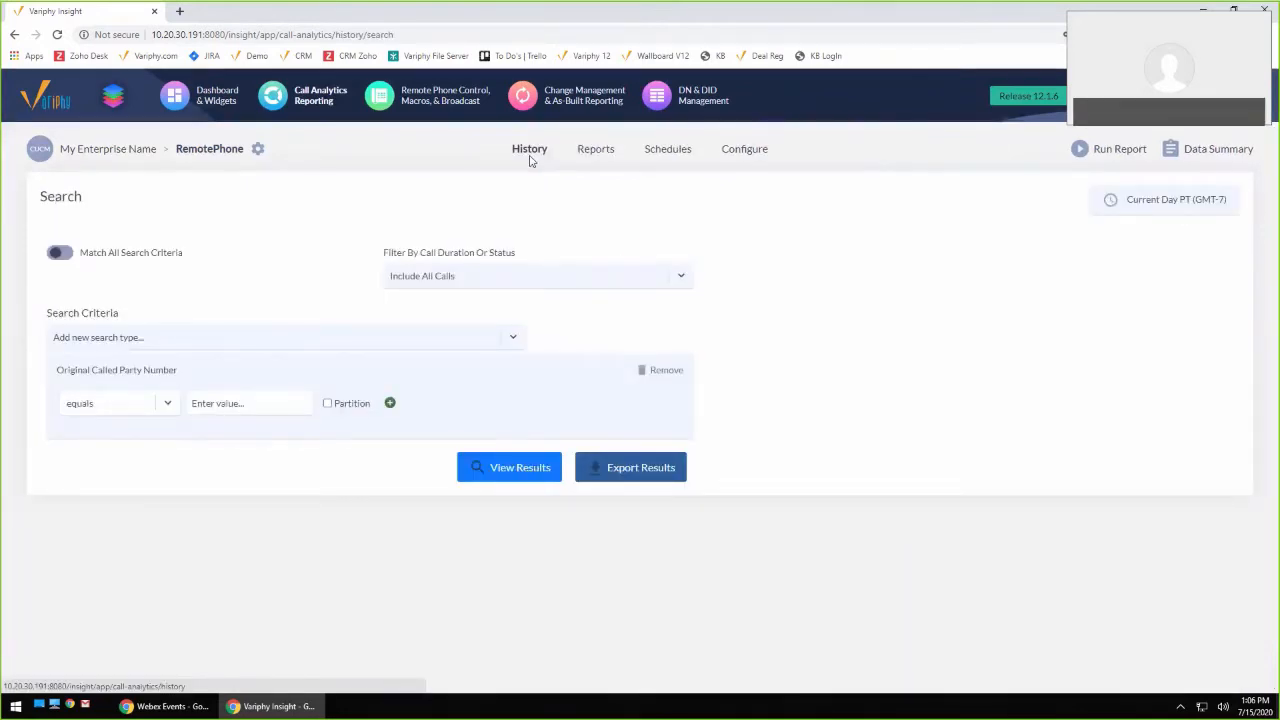
pyautogui.click(660, 376)
# Add an Originating, Dialed or Terminating CUCM Department search criterion with the value finance
pyautogui.click(512, 340)
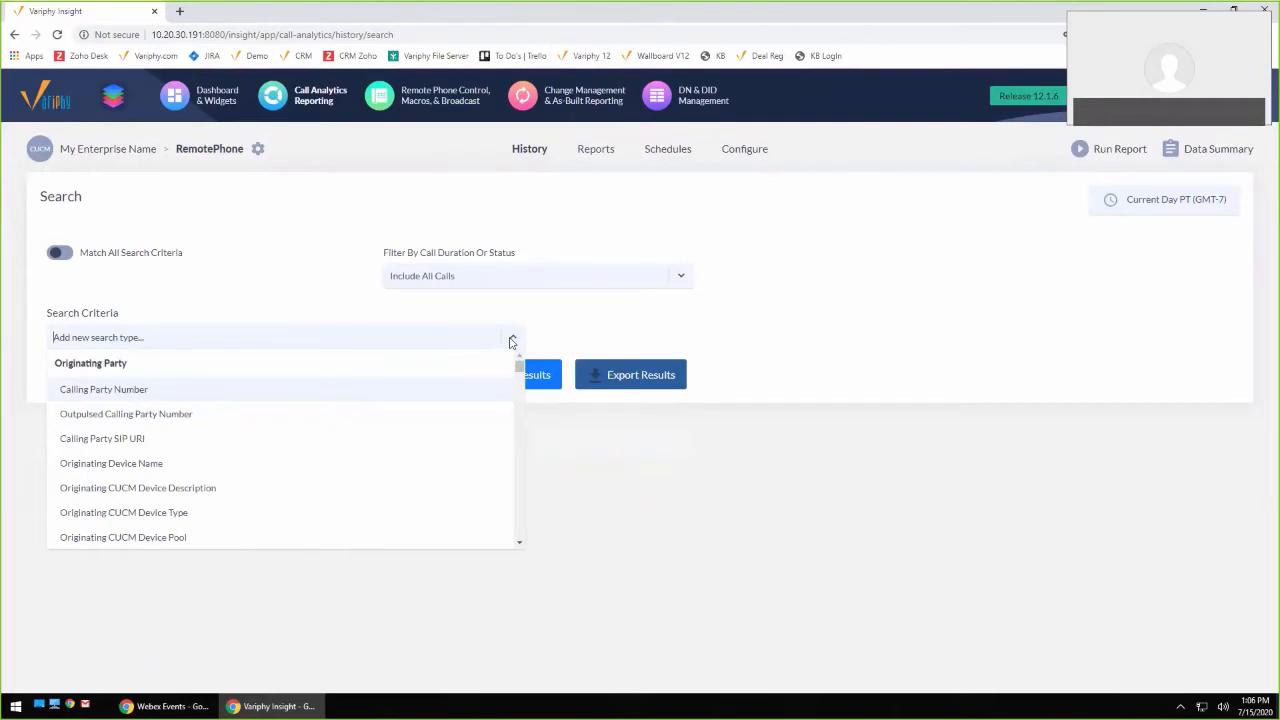
pyautogui.write('depart')
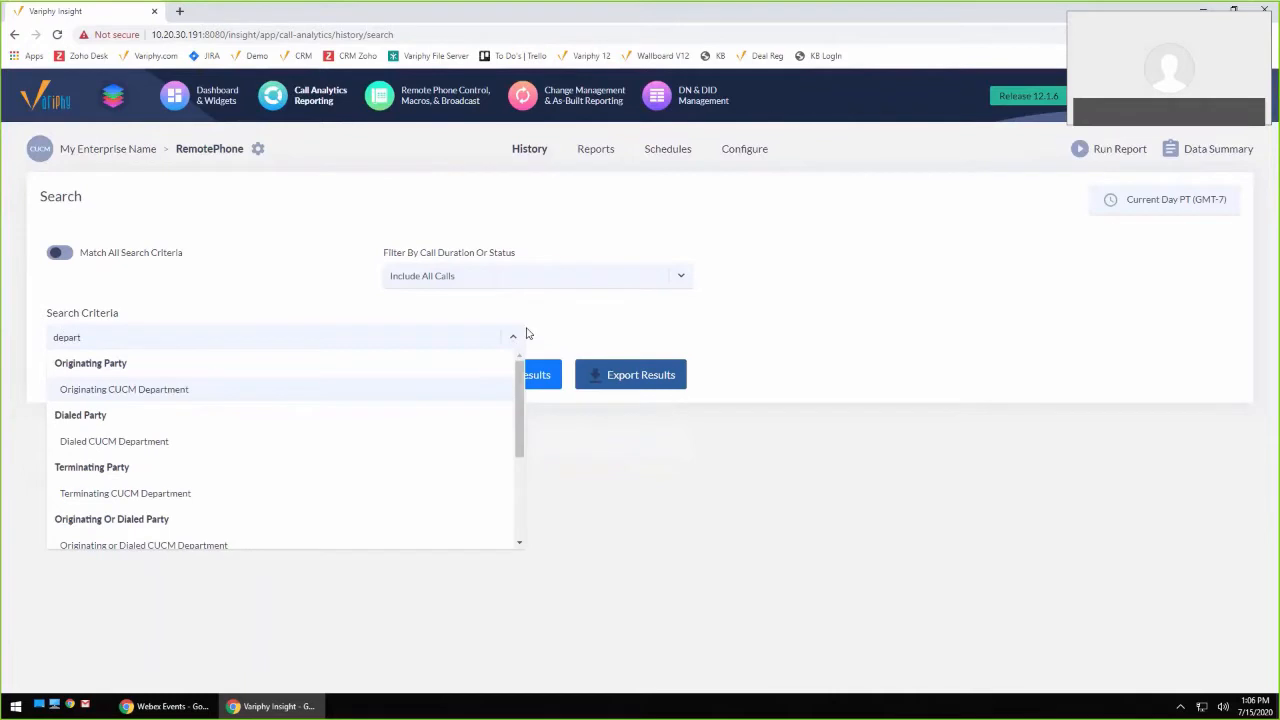
pyautogui.scroll(-4, 370, 491)
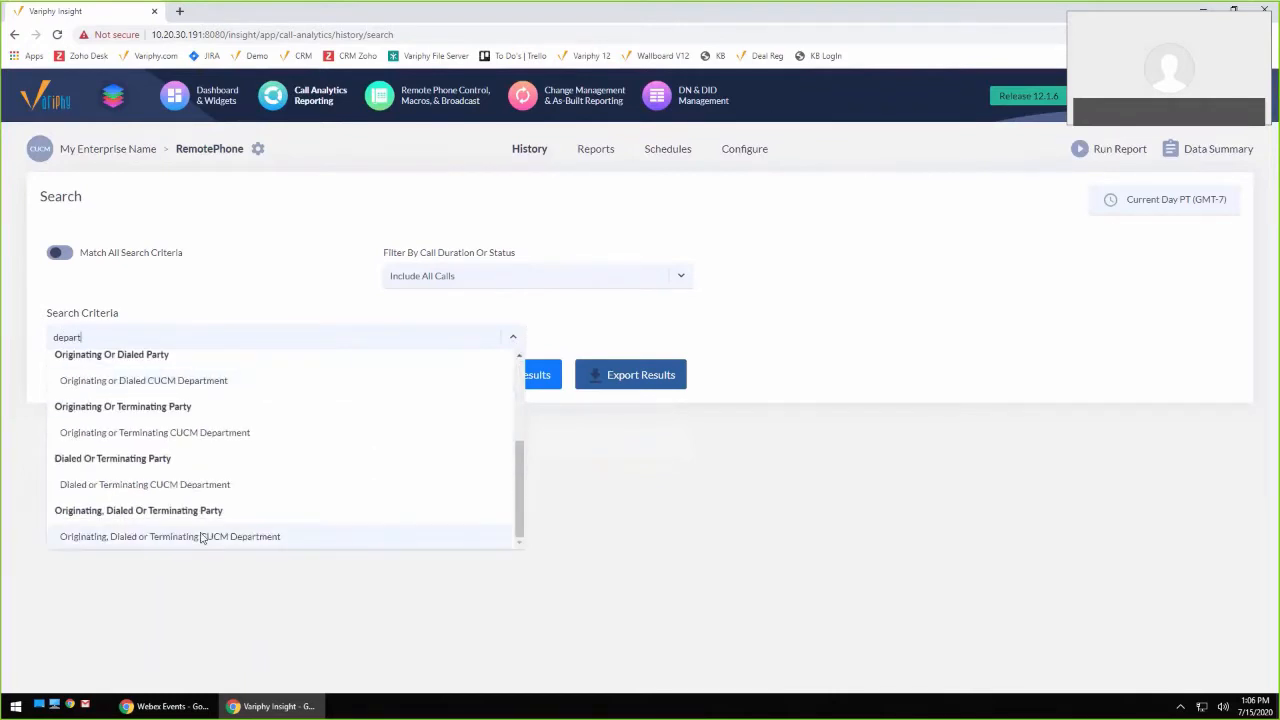
pyautogui.click(200, 535)
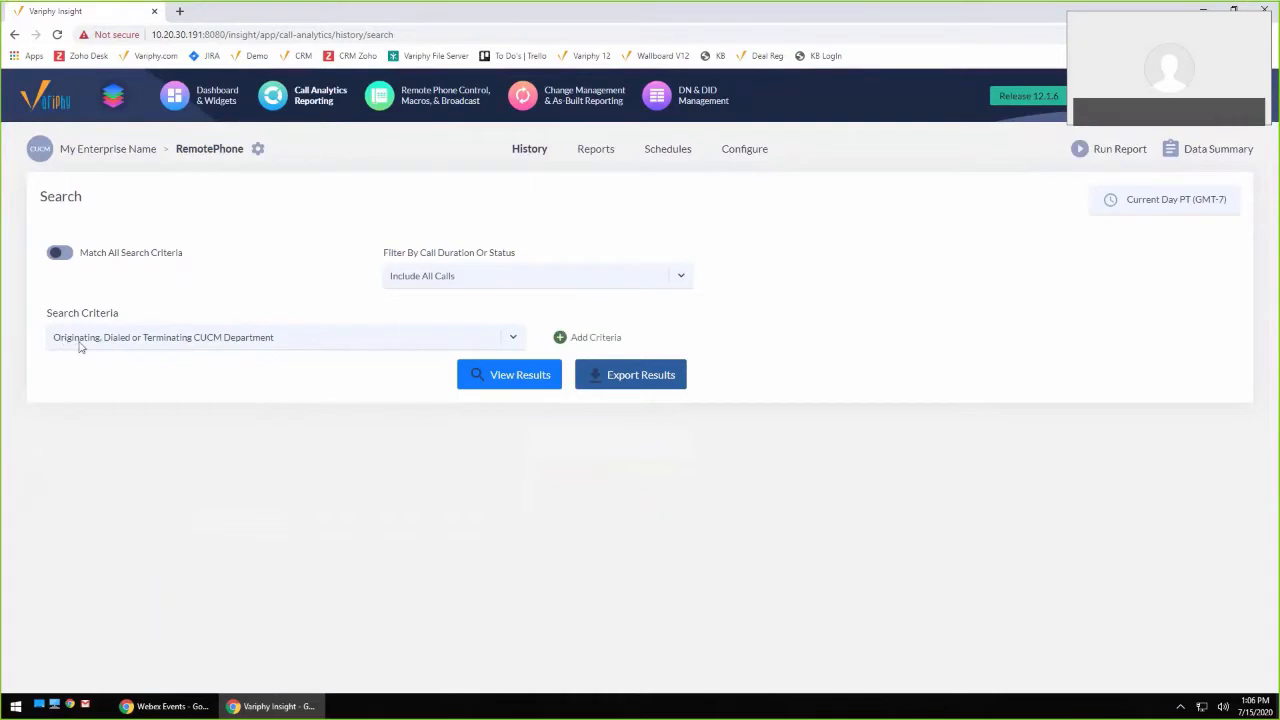
pyautogui.click(560, 337)
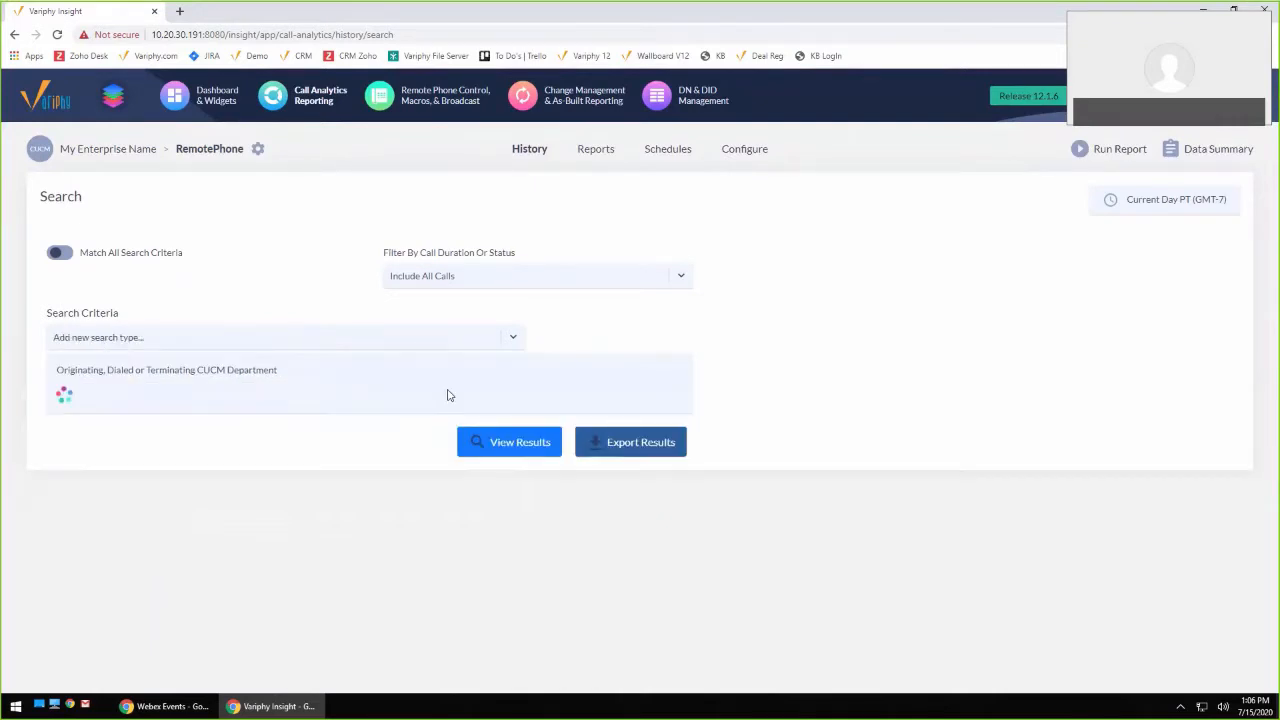
pyautogui.click(237, 404)
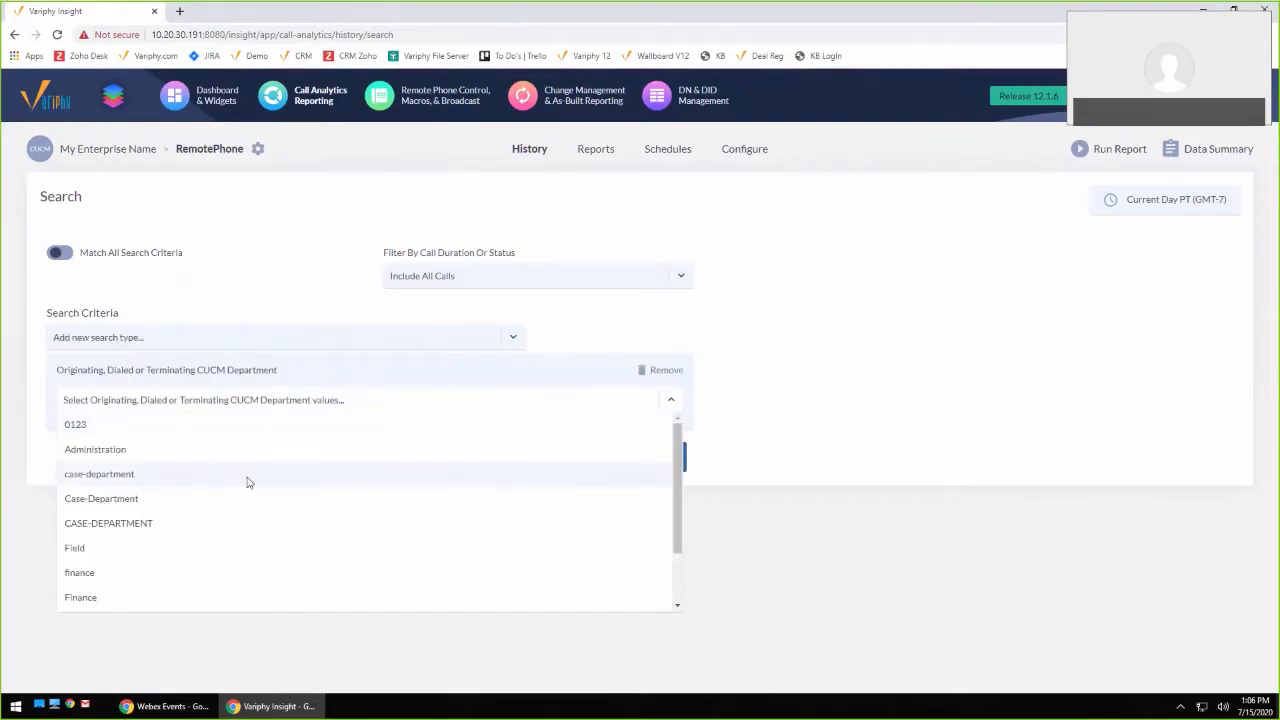
pyautogui.click(121, 573)
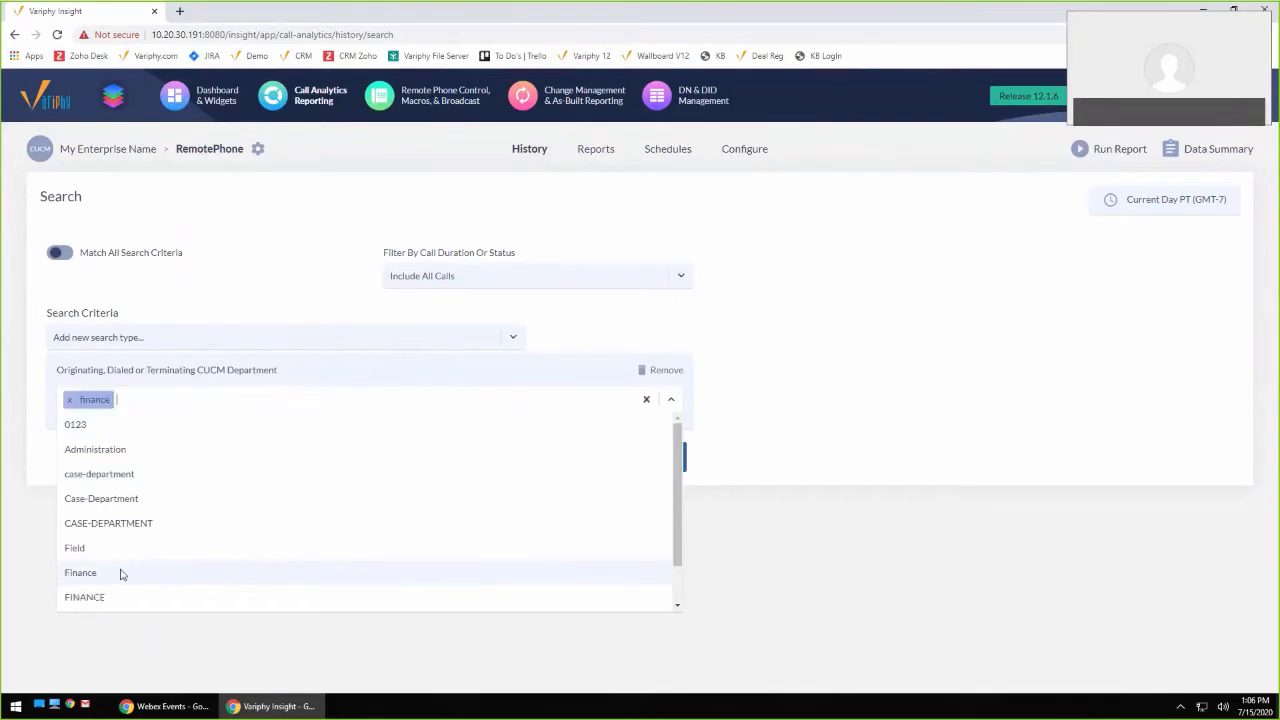
pyautogui.click(800, 462)
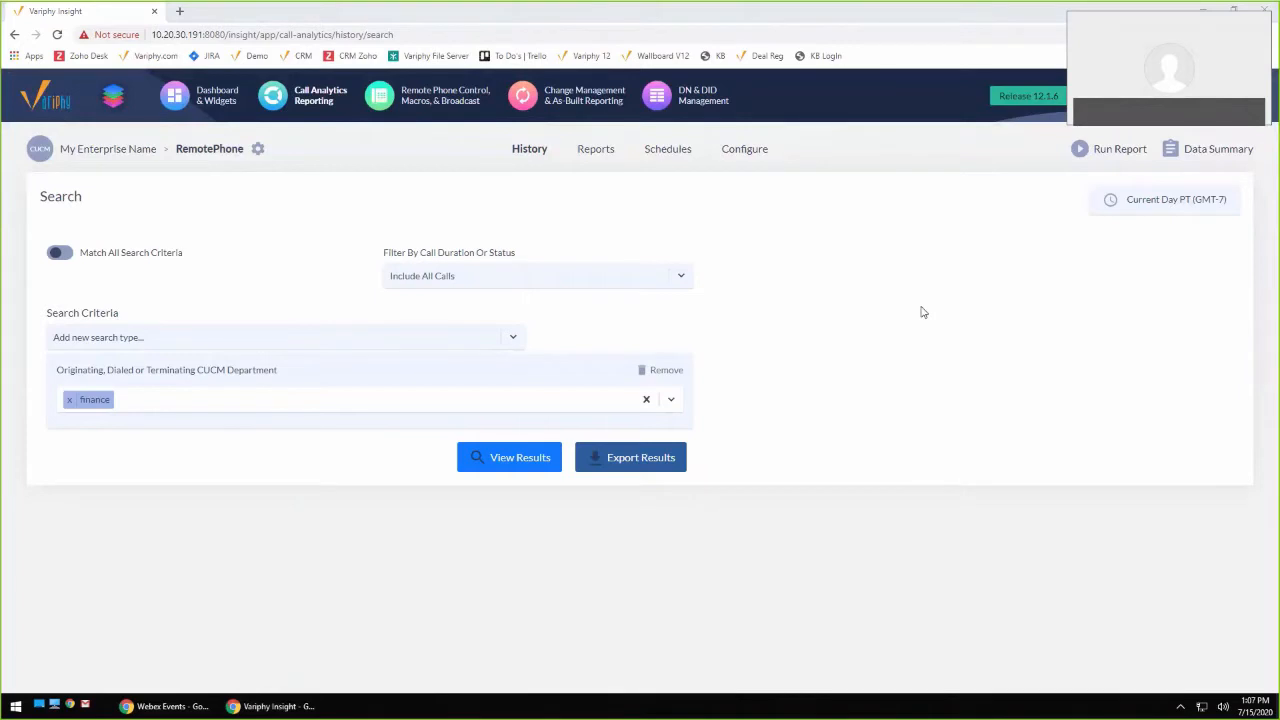
# Set the search time window's date/time range to From Specific Date/Time To Specific Date/Time Only
pyautogui.click(1186, 199)
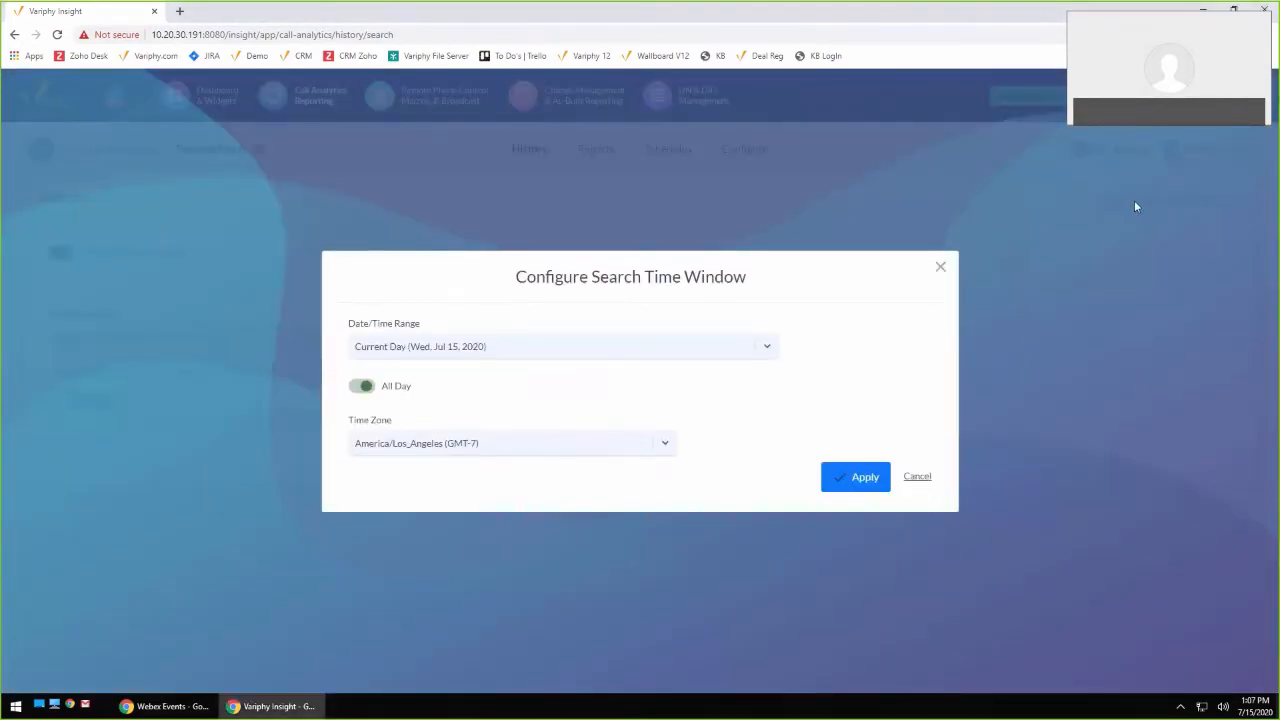
pyautogui.click(772, 346)
pyautogui.moveTo(778, 392); pyautogui.dragTo(771, 512)
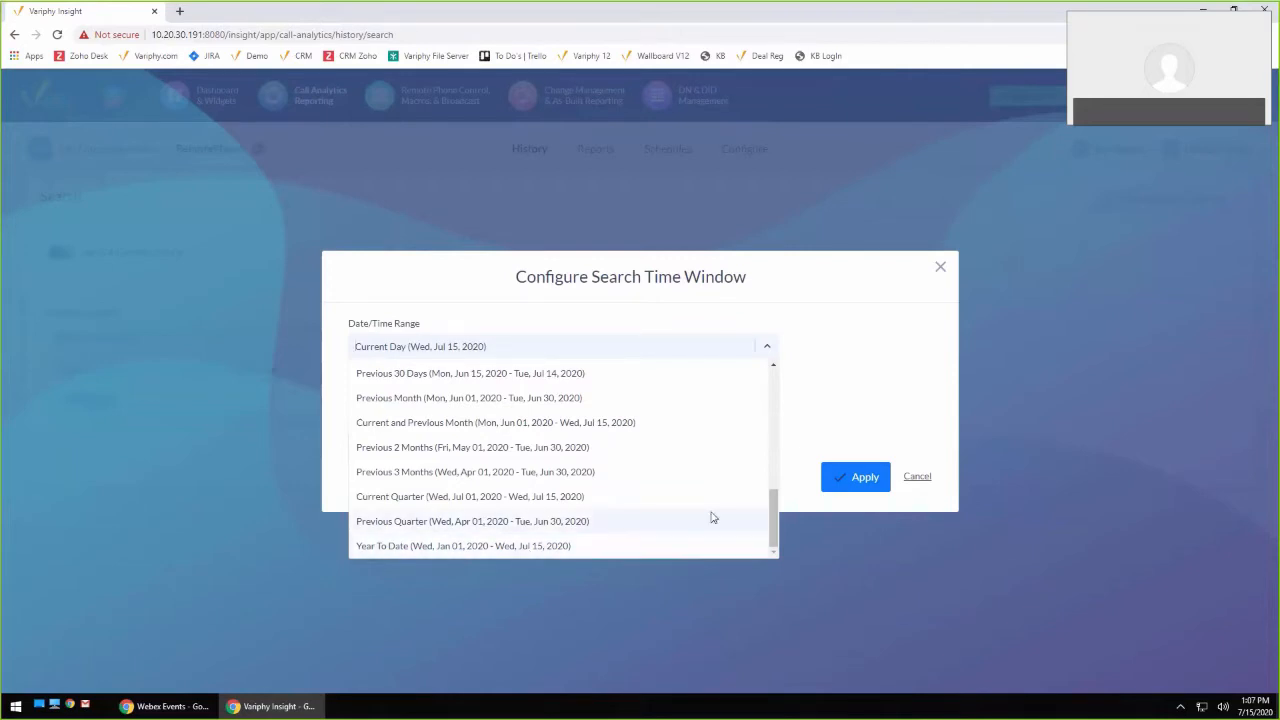
pyautogui.moveTo(775, 518); pyautogui.dragTo(808, 371)
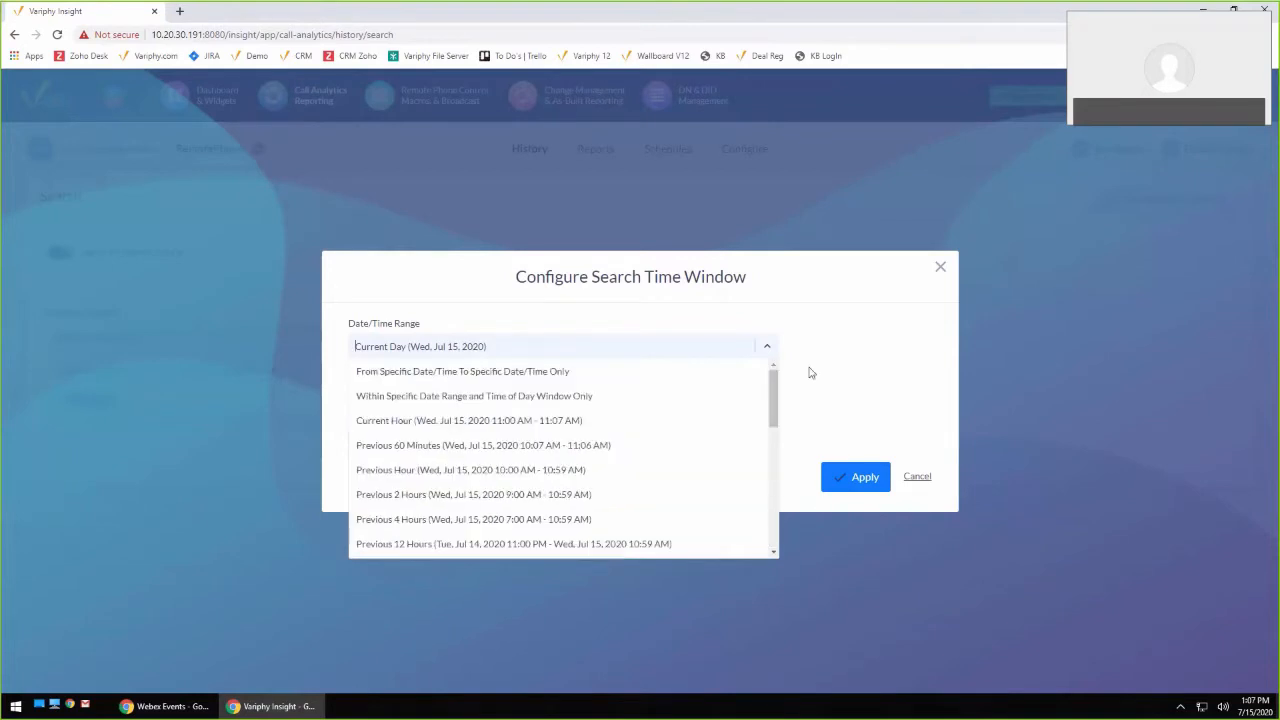
pyautogui.click(520, 372)
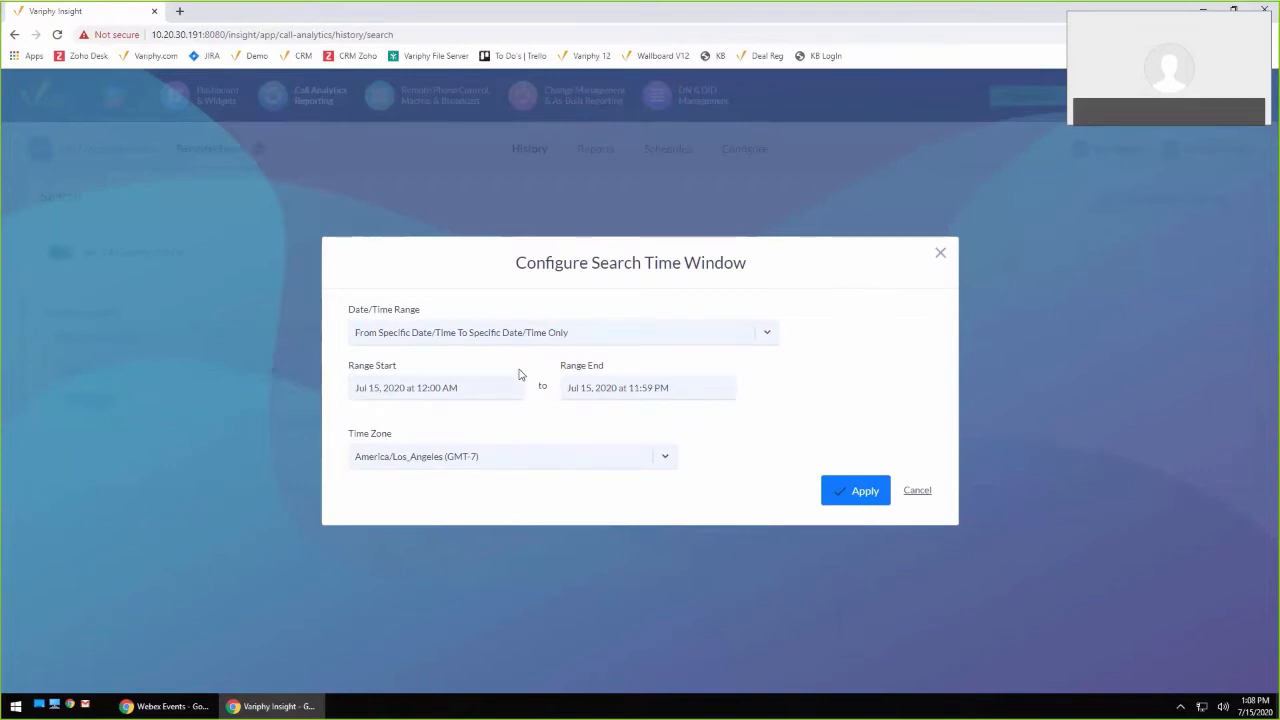
# Set the range from Mar 01, 2020 at 12:00 AM to Jun 30, 2020 at 11:59 PM and apply it
pyautogui.click(451, 387)
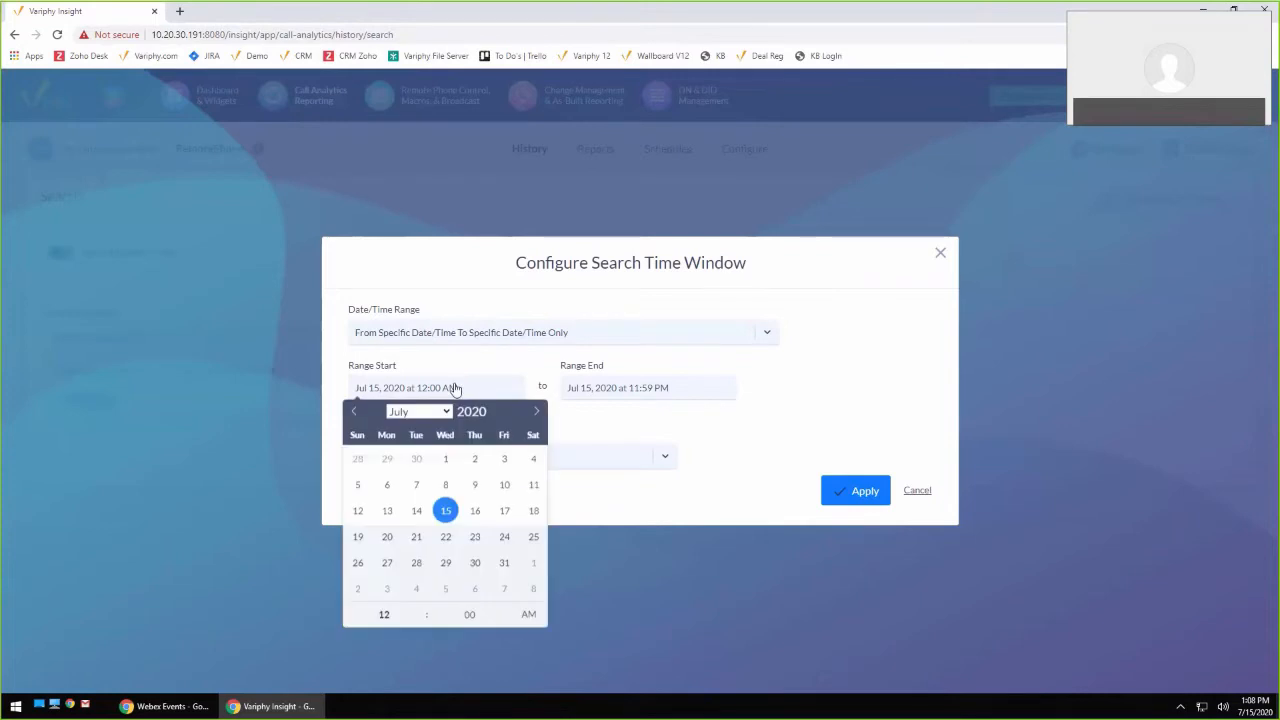
pyautogui.click(356, 416)
pyautogui.click(356, 416)
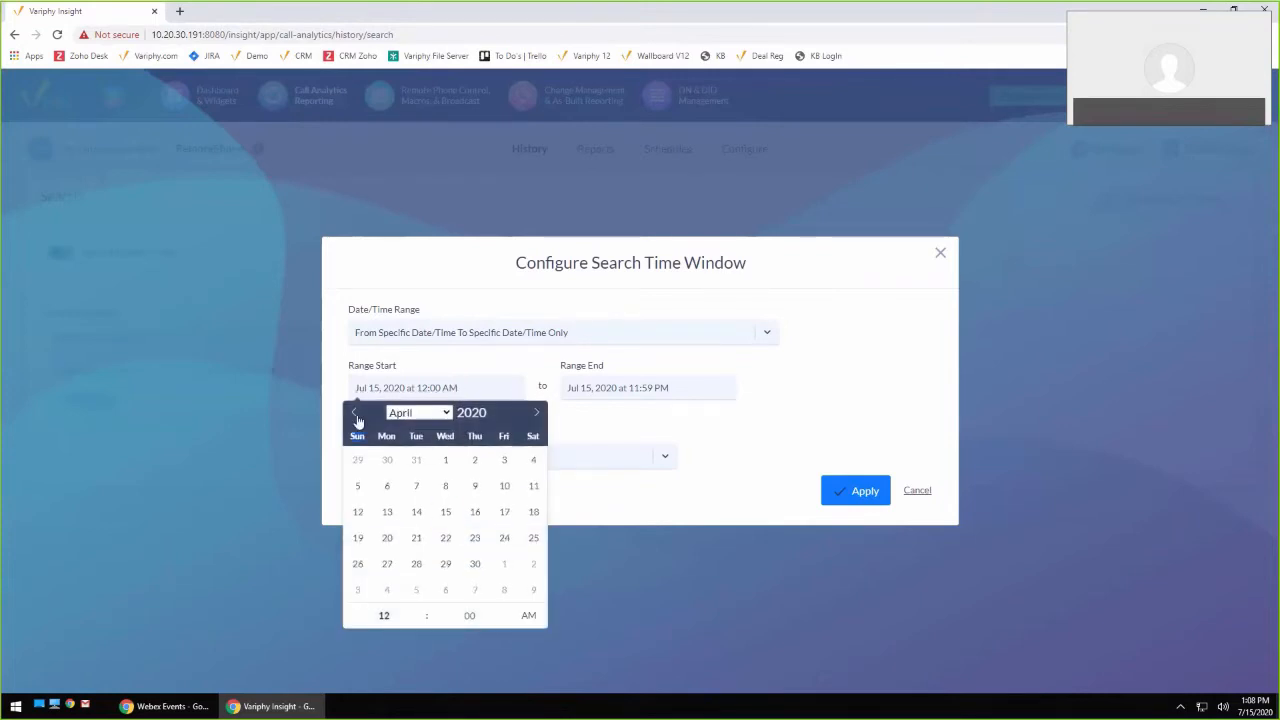
pyautogui.click(356, 416)
pyautogui.click(356, 416)
pyautogui.click(357, 459)
pyautogui.click(630, 390)
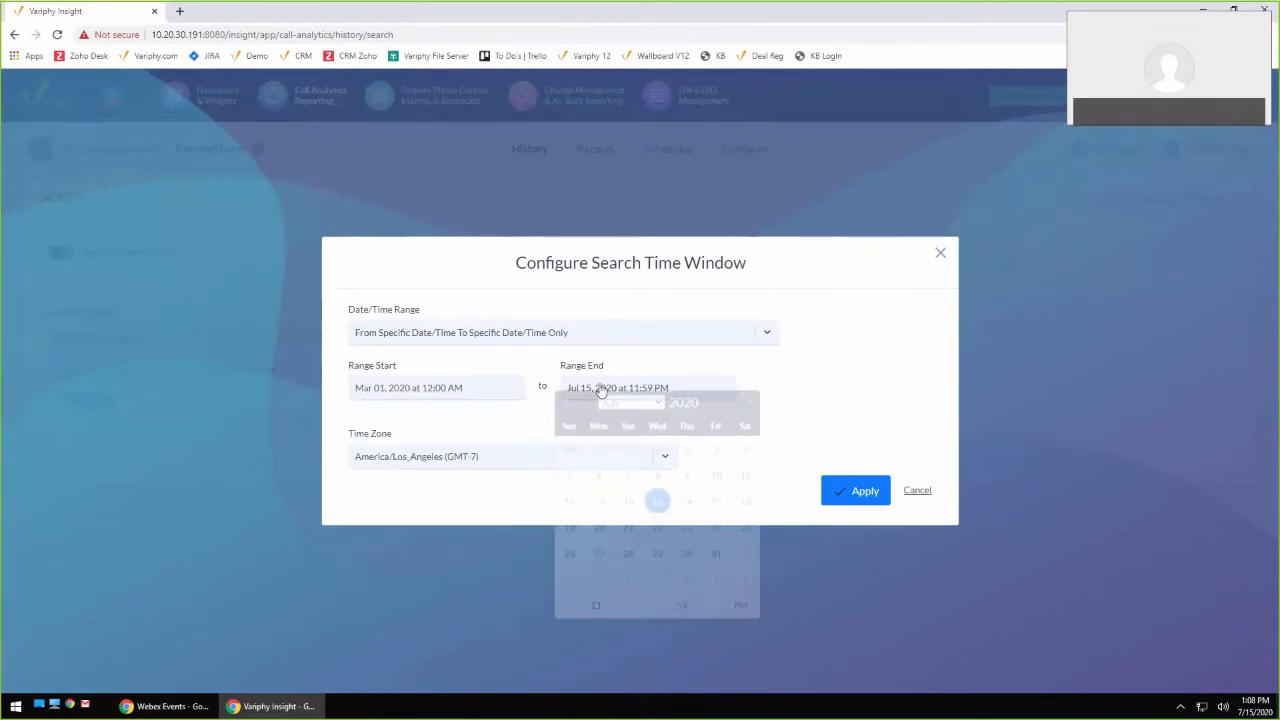
pyautogui.click(633, 460)
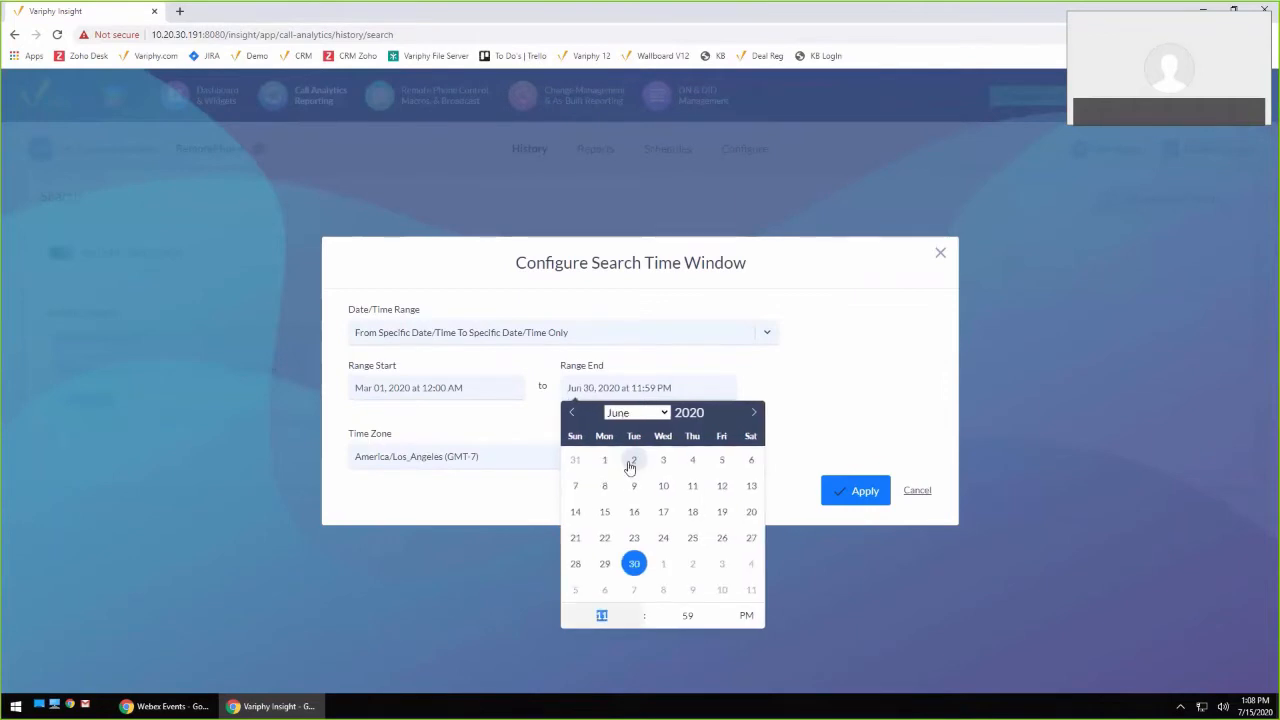
pyautogui.click(864, 370)
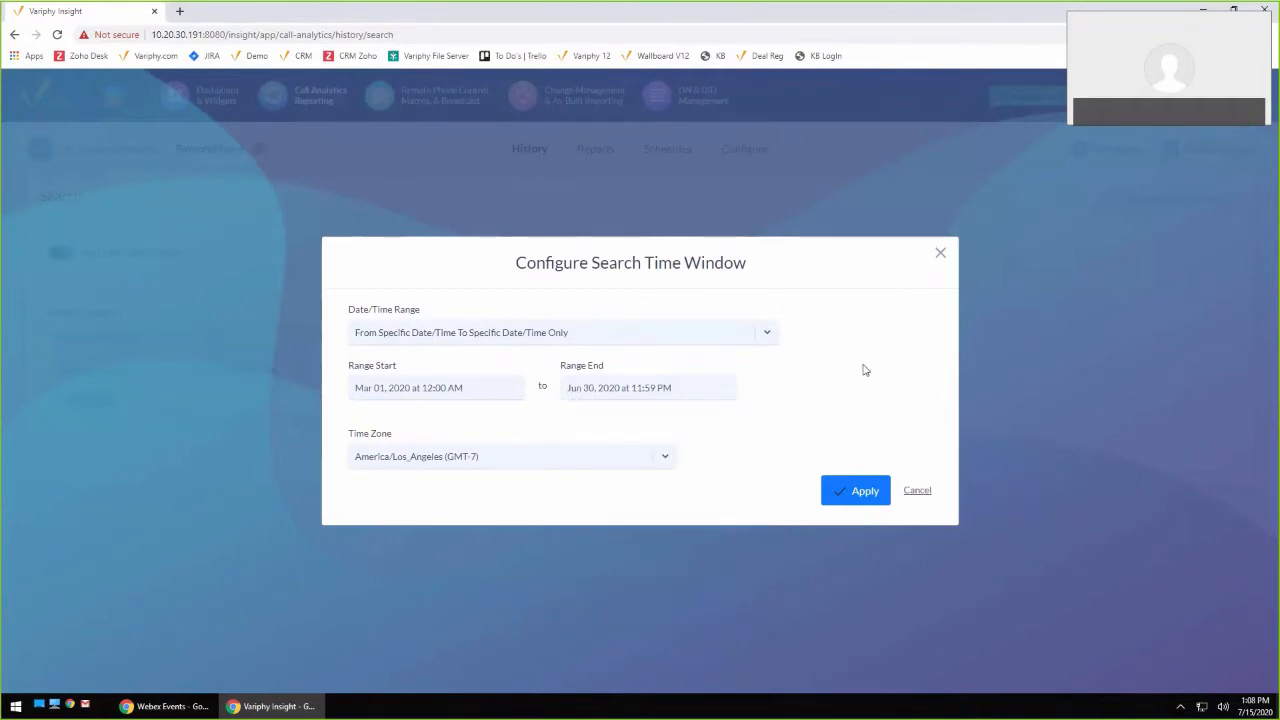
pyautogui.click(855, 490)
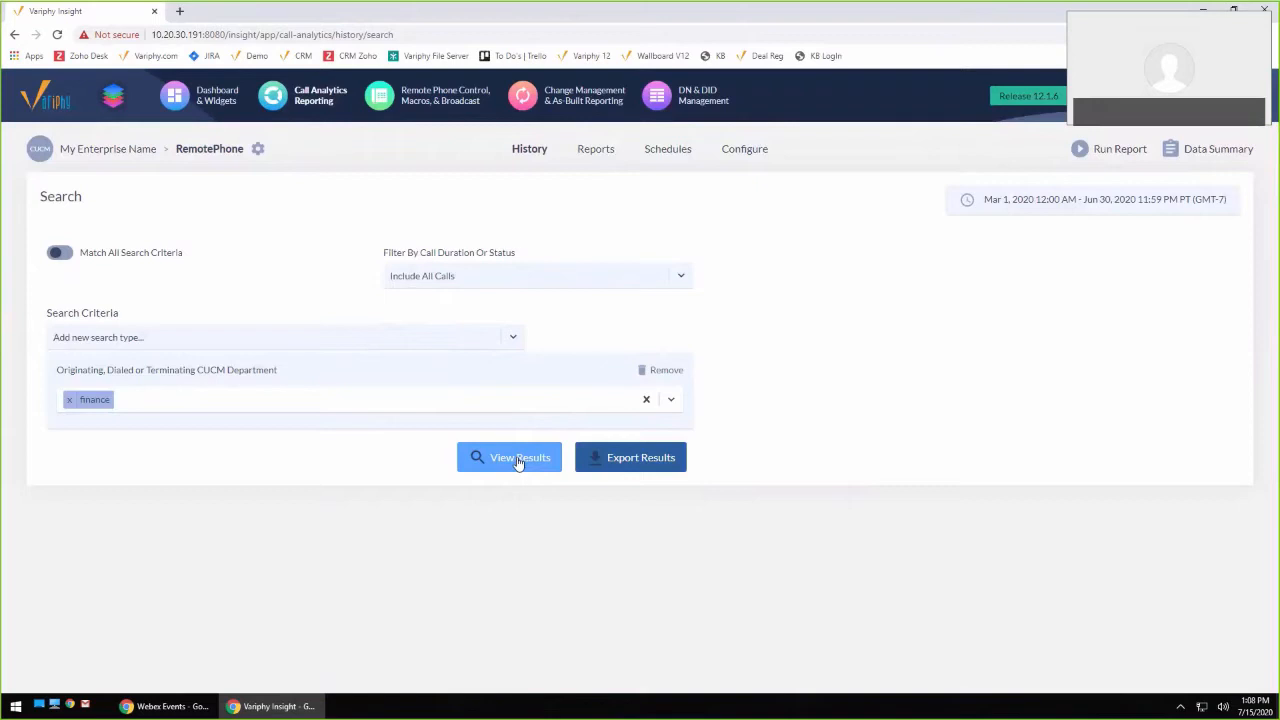
# Start a call history export of the search, enable Save for Future Use and name it Finance trending
pyautogui.click(641, 457)
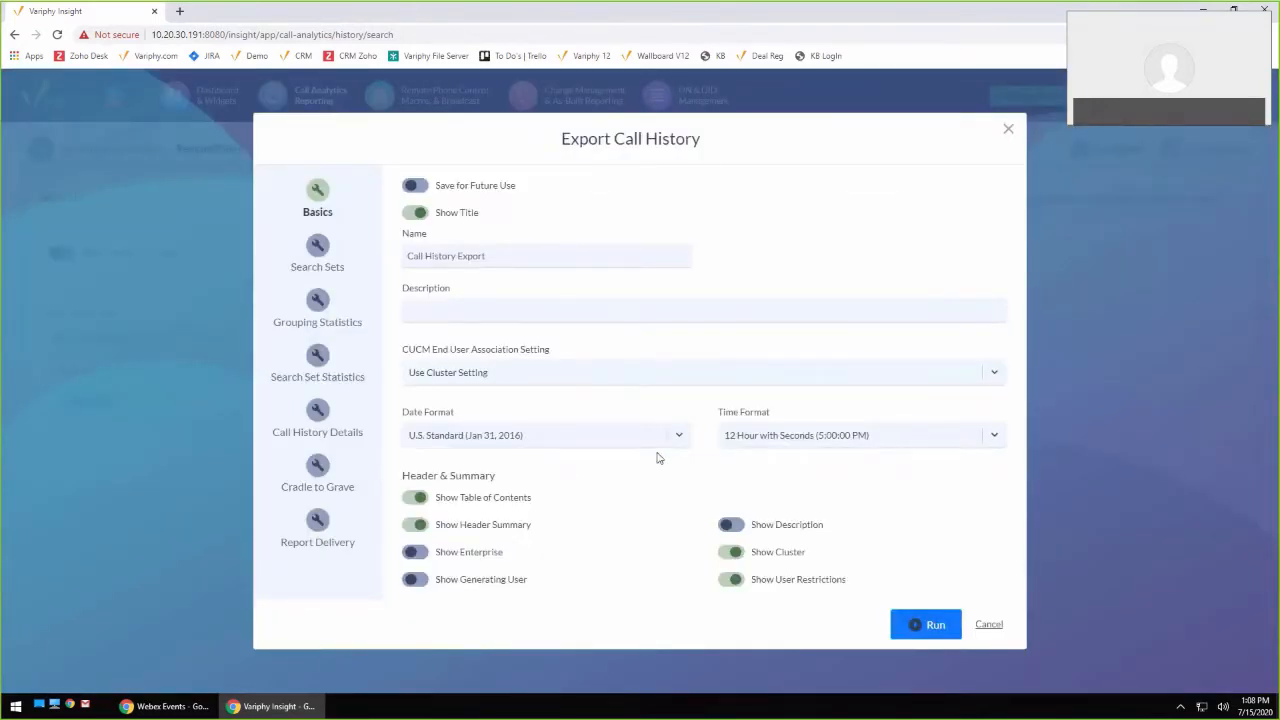
pyautogui.click(416, 187)
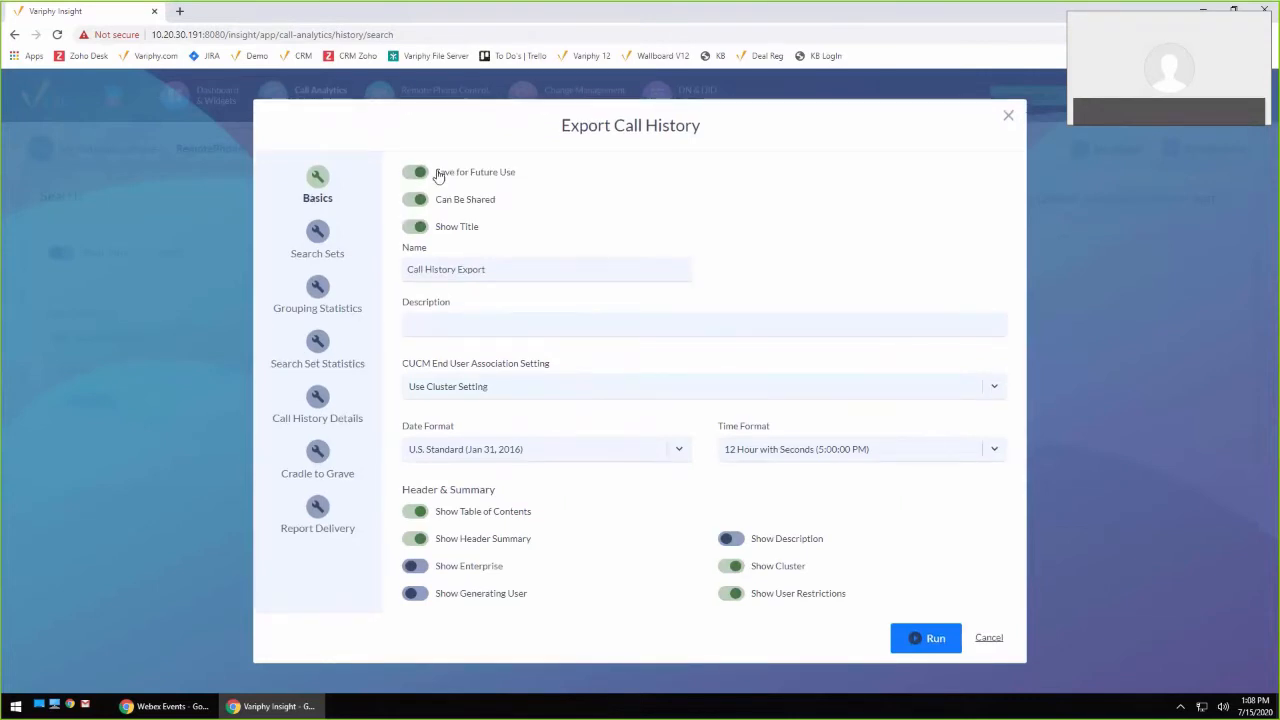
pyautogui.moveTo(434, 173); pyautogui.dragTo(577, 186)
pyautogui.moveTo(537, 262); pyautogui.dragTo(397, 268)
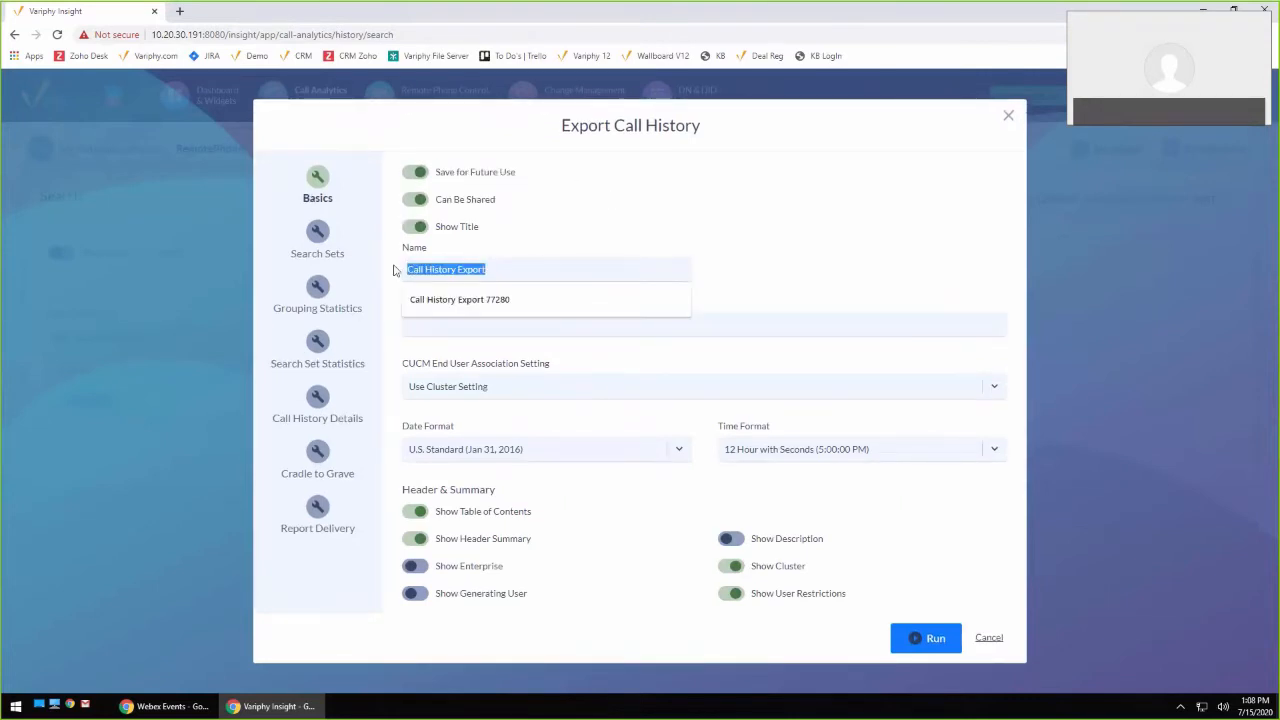
pyautogui.write('Flan')
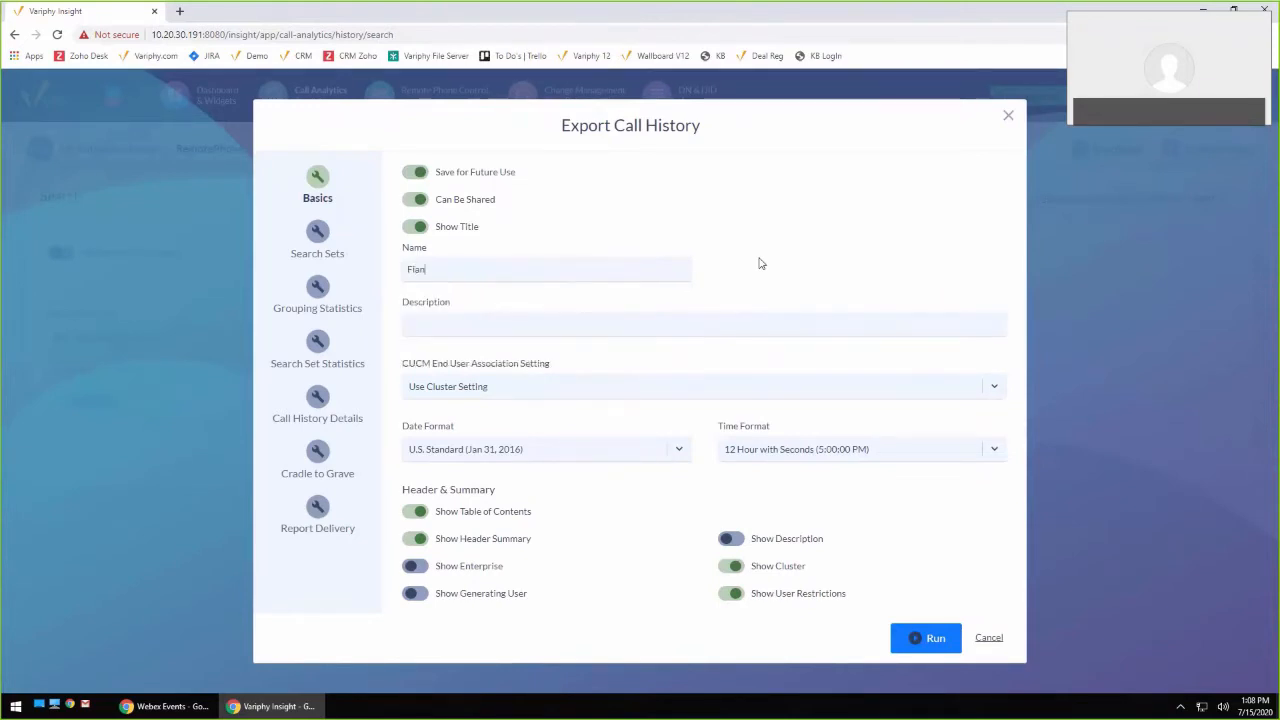
pyautogui.write('ance trending')
pyautogui.rightClick(420, 270)
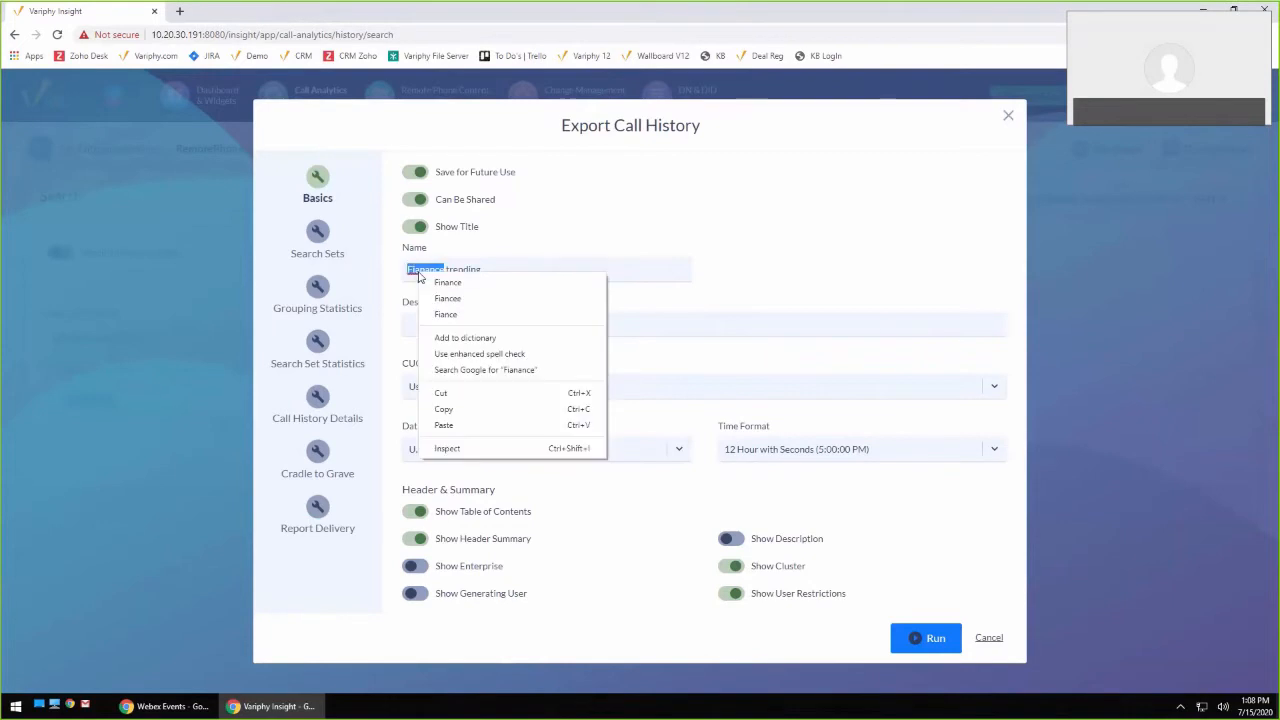
pyautogui.click(448, 282)
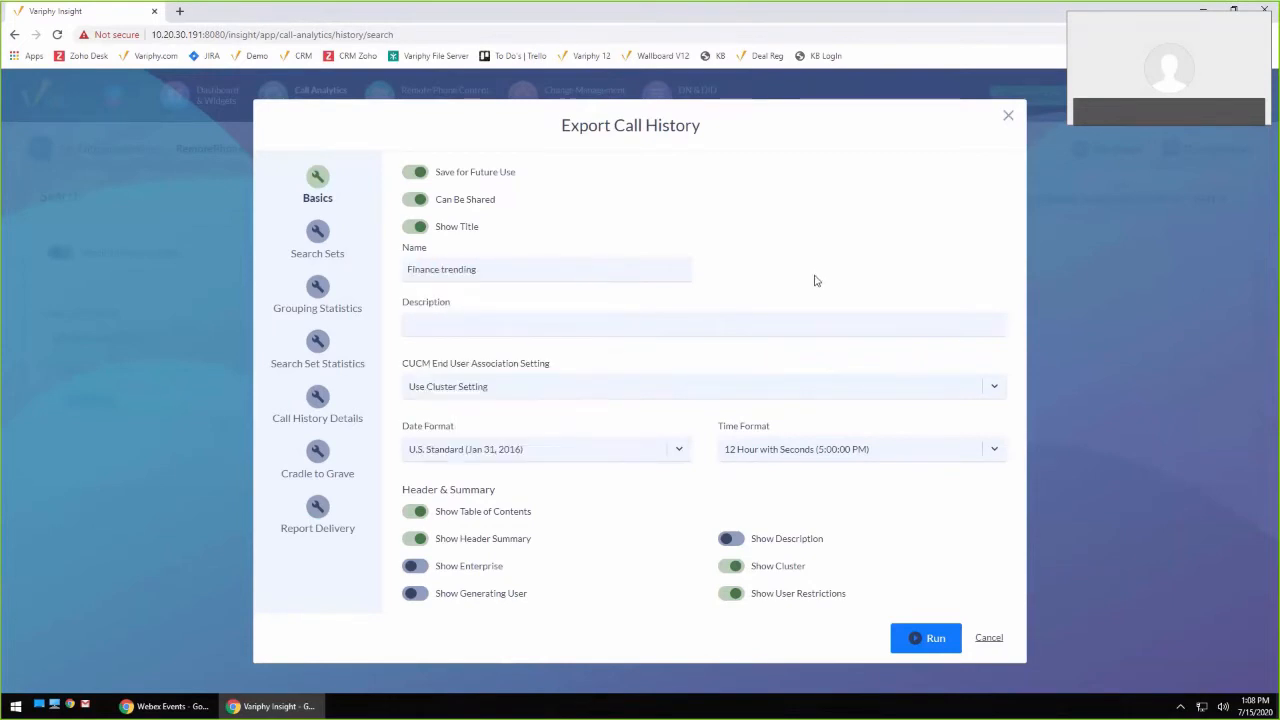
# Review the export's search set criteria and its data grouping options, leaving data grouping disabled
pyautogui.click(318, 233)
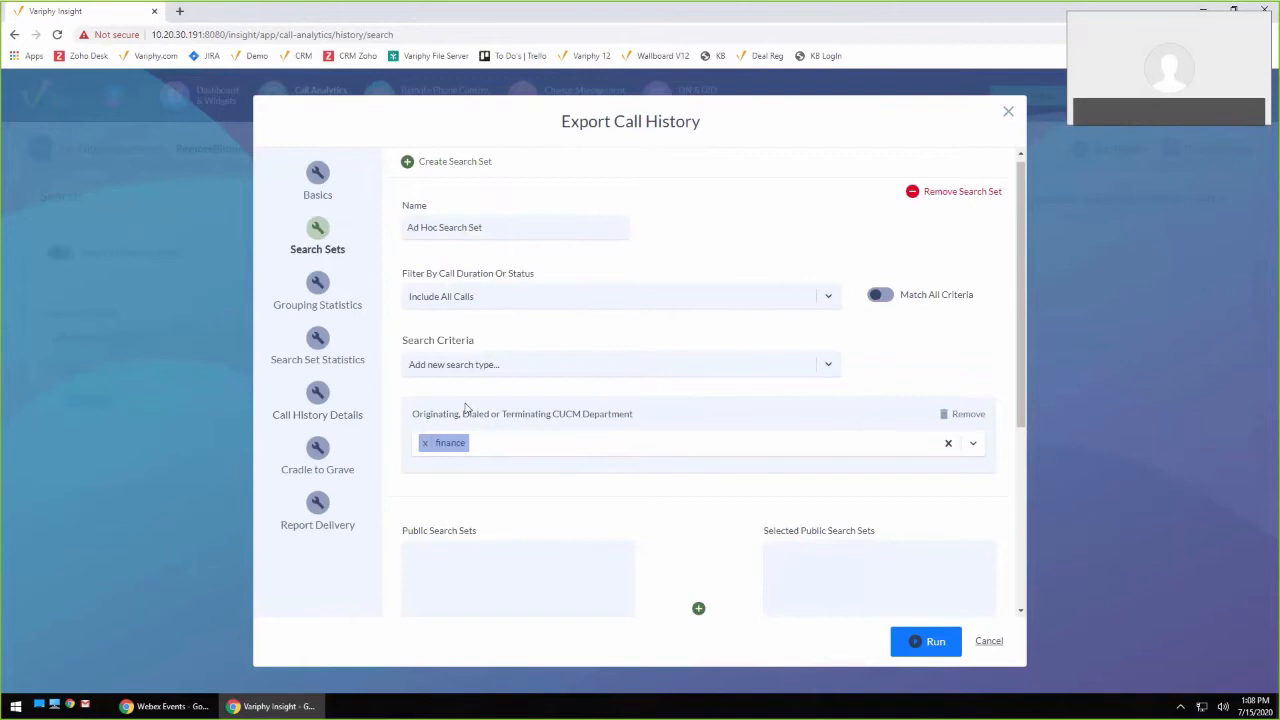
pyautogui.click(318, 283)
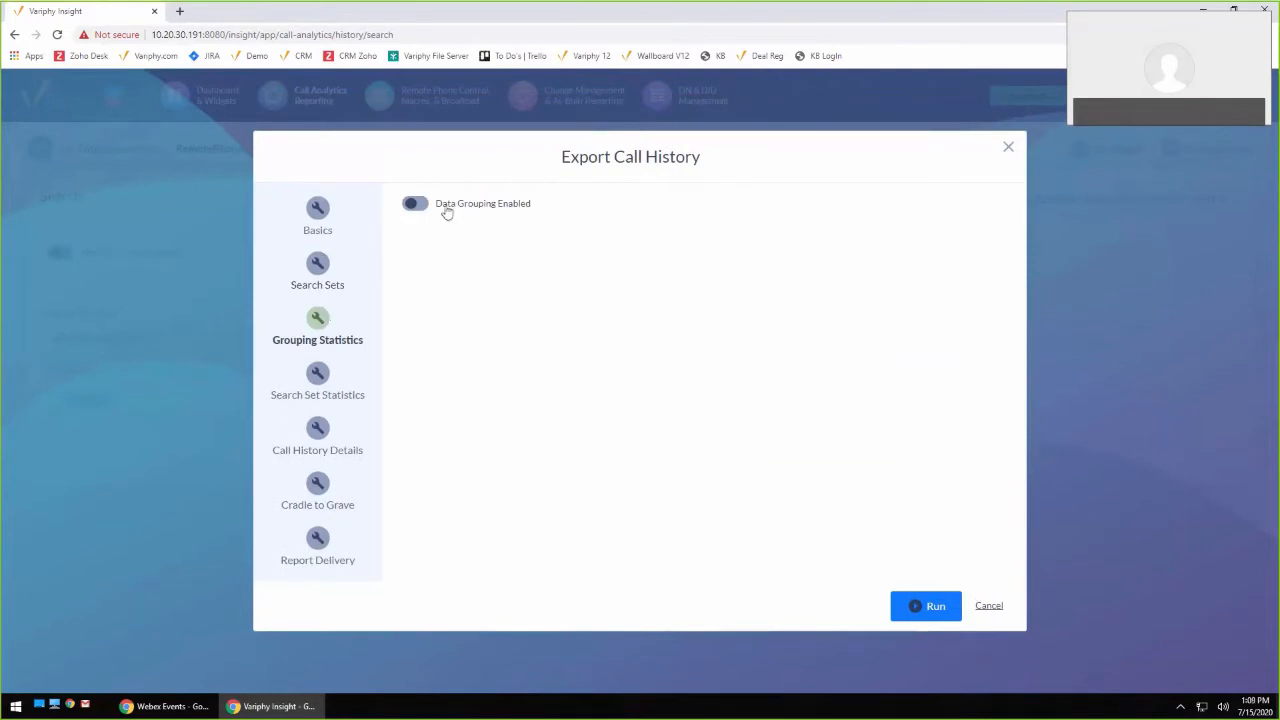
pyautogui.click(446, 207)
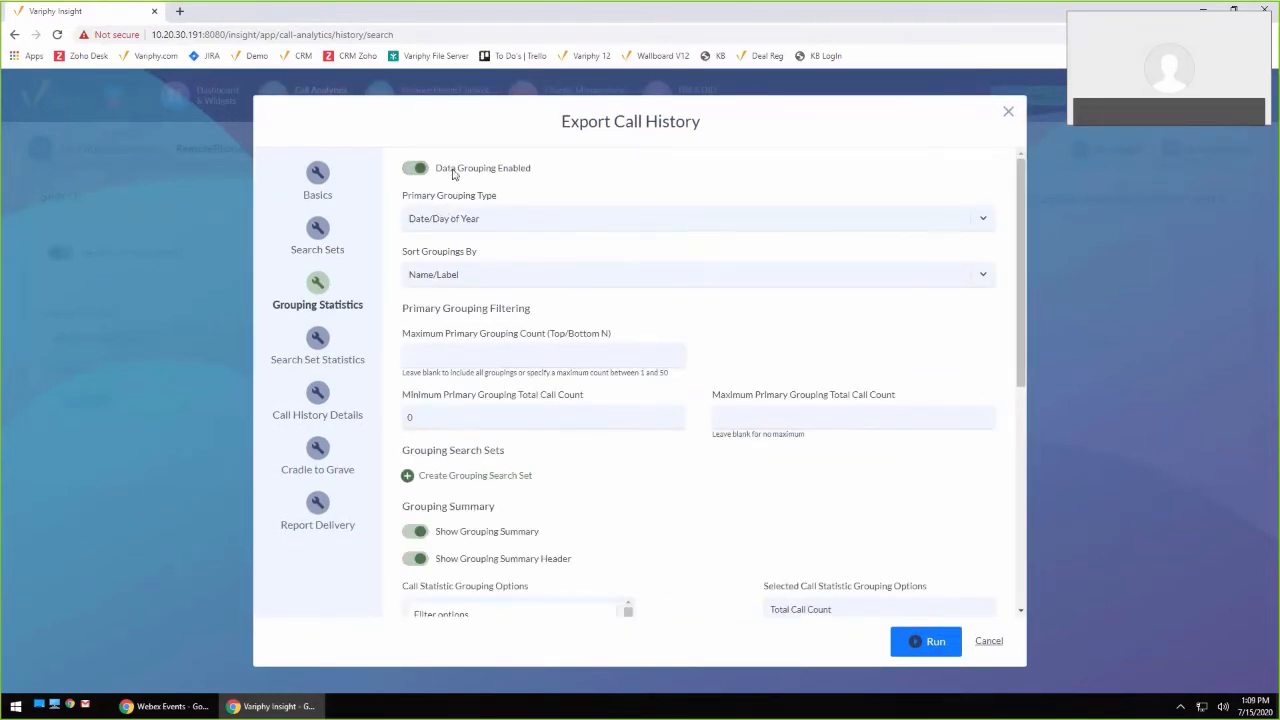
pyautogui.click(452, 172)
# Add Abandoned Call Count and Voice Mail Call Count to the selected data types of the export's search set summary
pyautogui.click(318, 377)
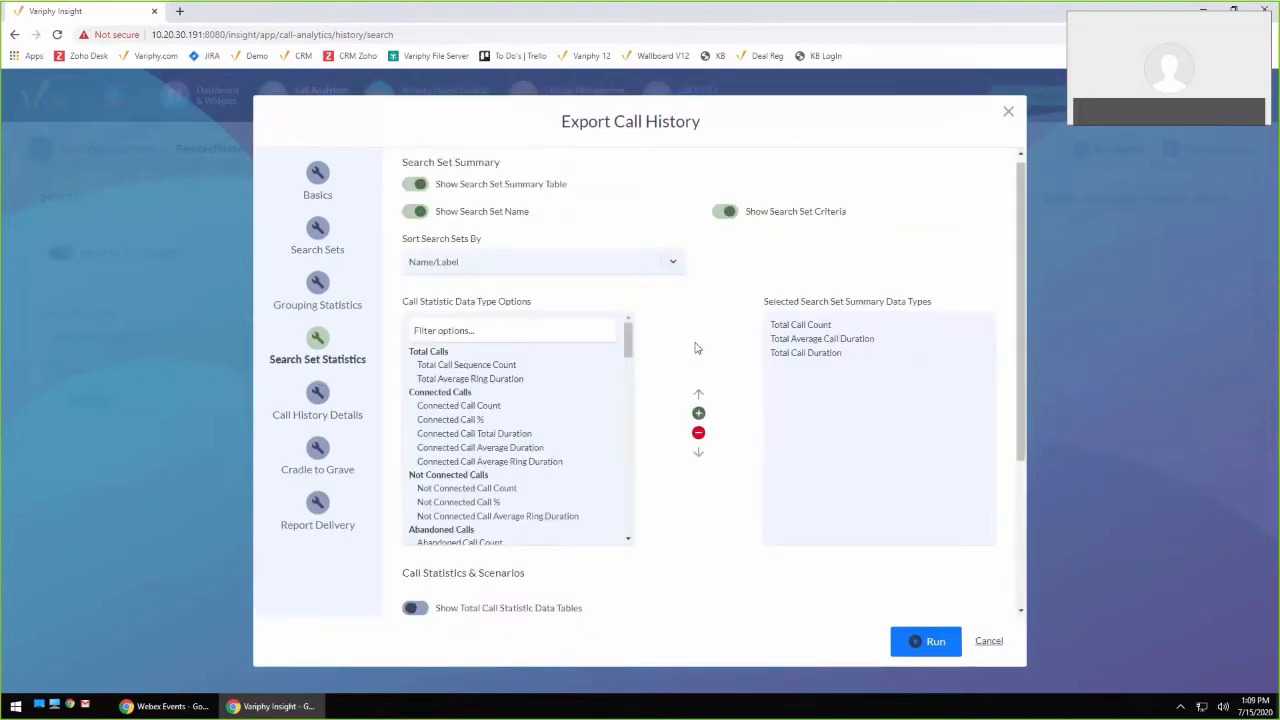
pyautogui.scroll(-4, 714, 340)
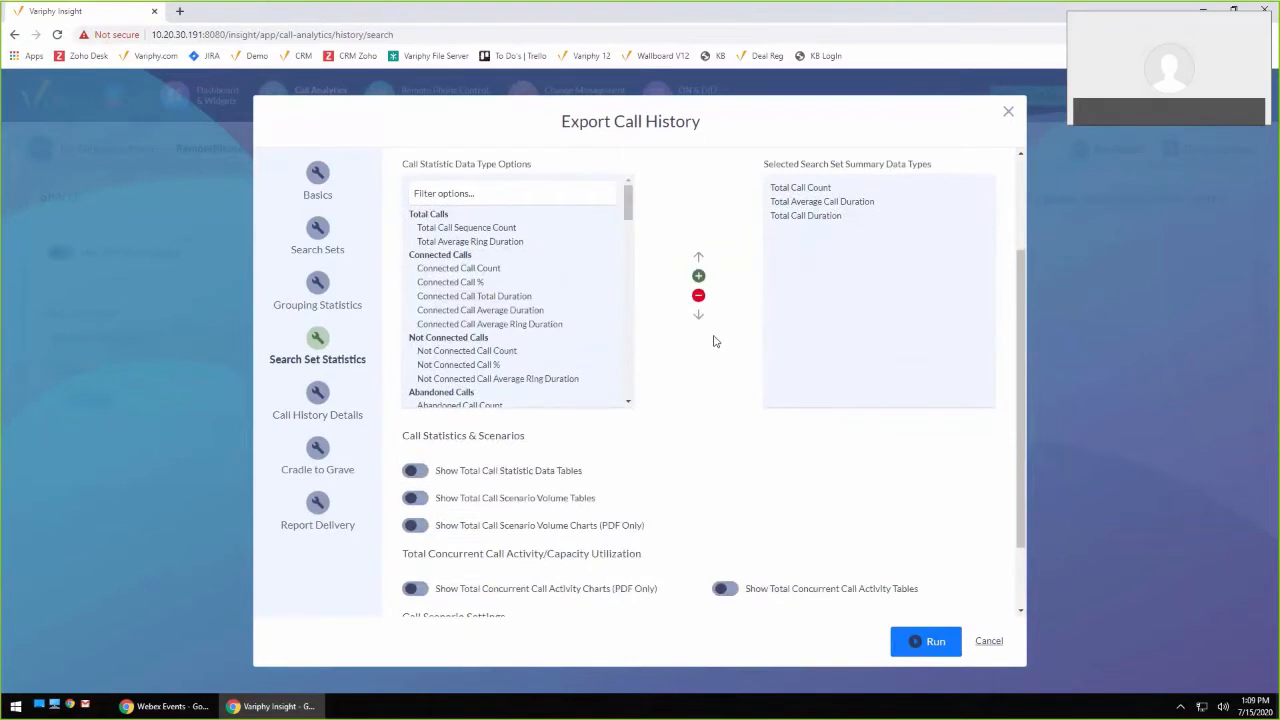
pyautogui.scroll(2, 760, 300)
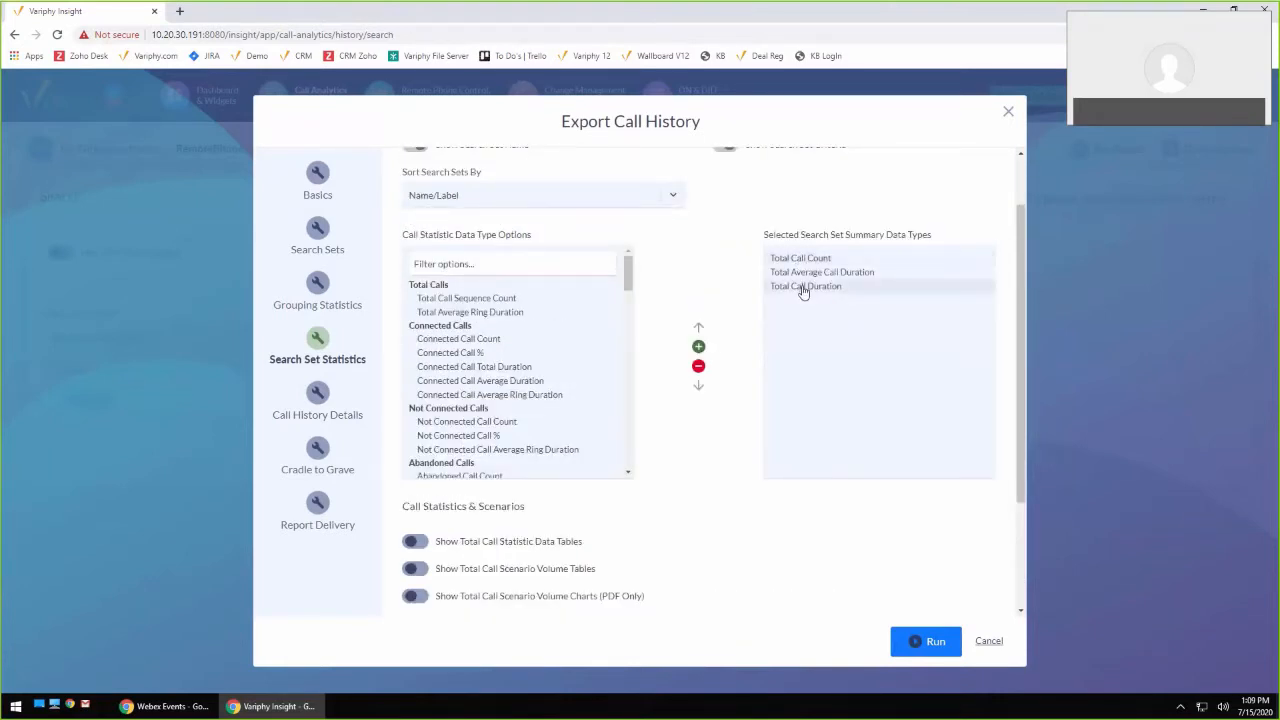
pyautogui.scroll(-1, 525, 390)
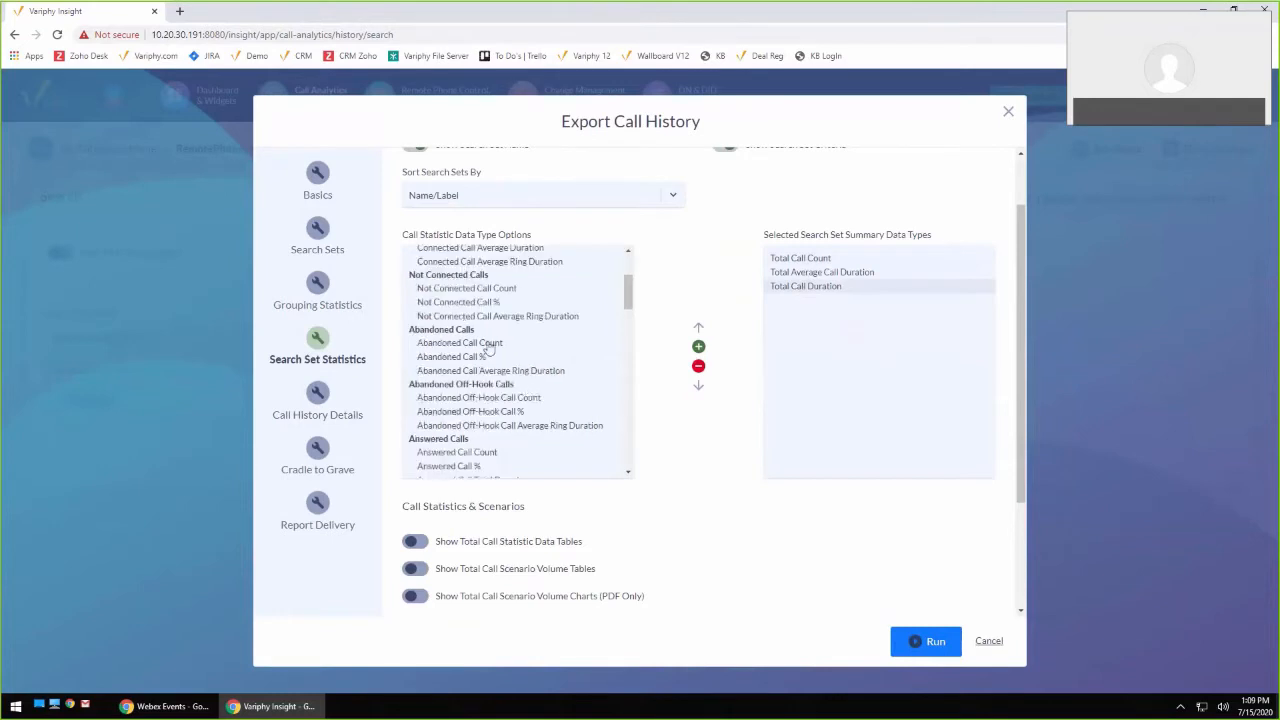
pyautogui.scroll(-3, 480, 355)
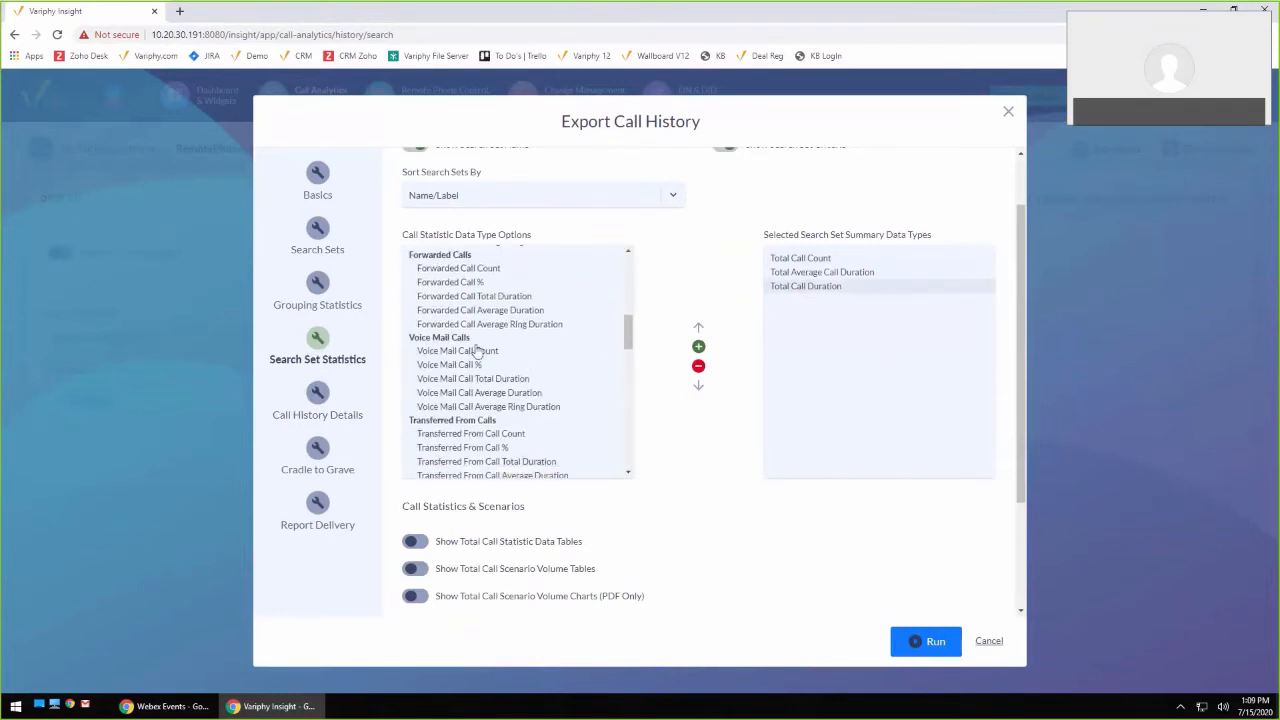
pyautogui.click(478, 350)
pyautogui.click(698, 346)
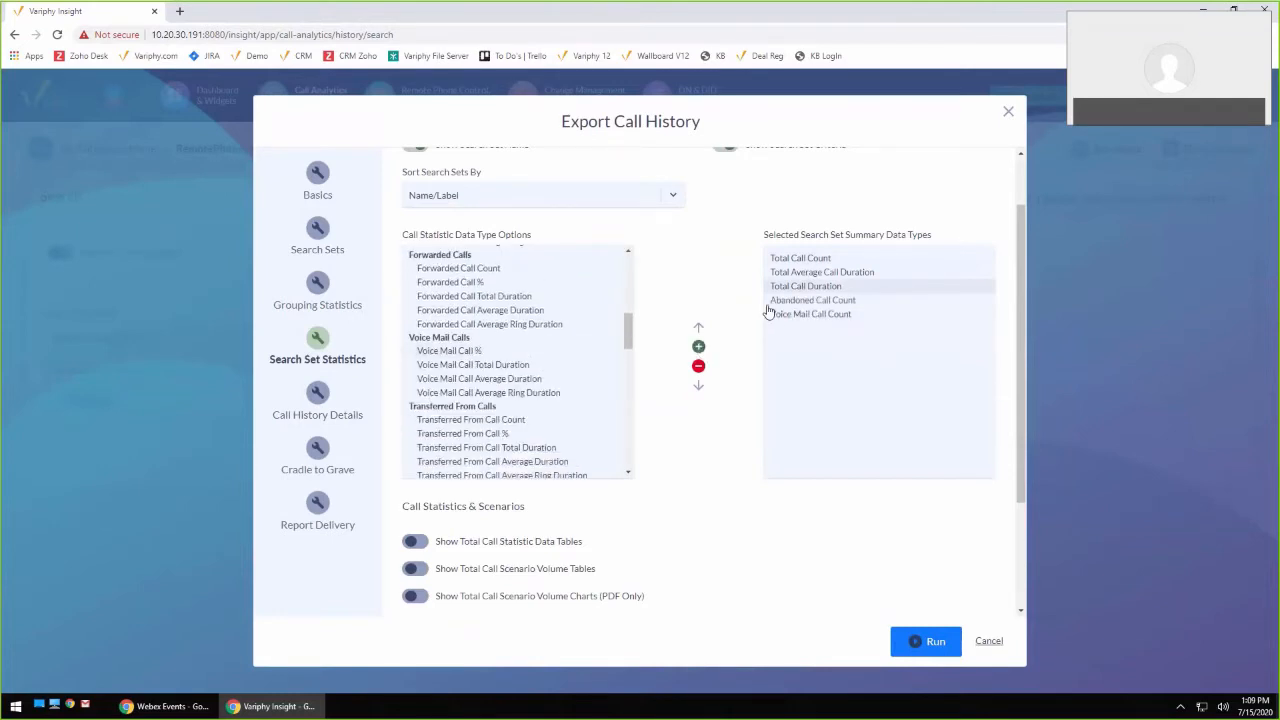
# Enable Show Total Call Scenario Volume Charts and replace its Hour Of Day time unit with Month
pyautogui.scroll(-1, 740, 420)
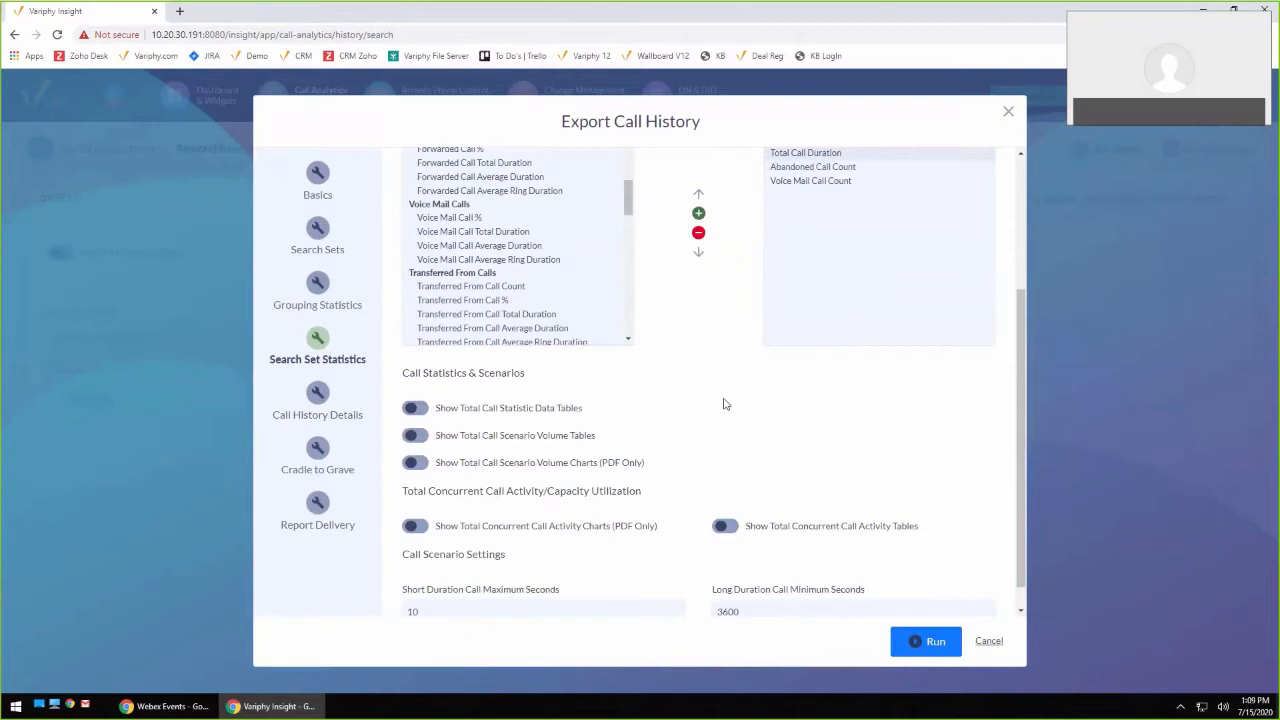
pyautogui.click(416, 462)
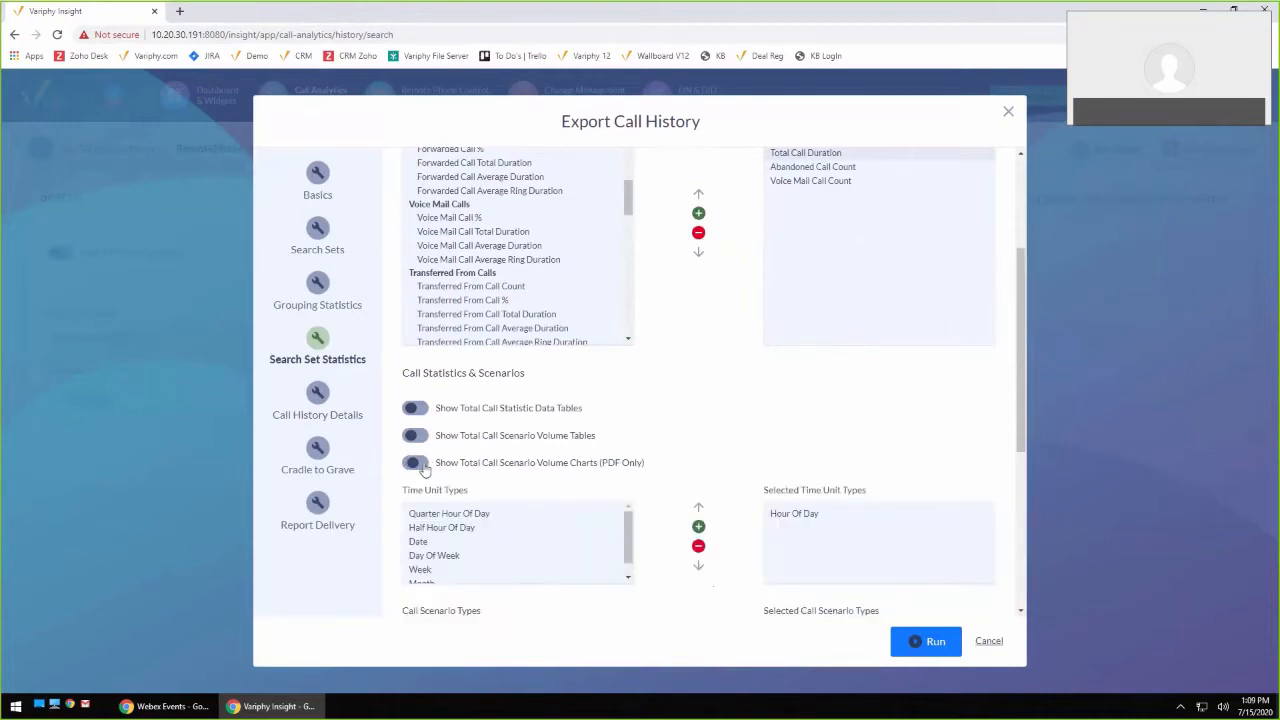
pyautogui.scroll(-1, 727, 414)
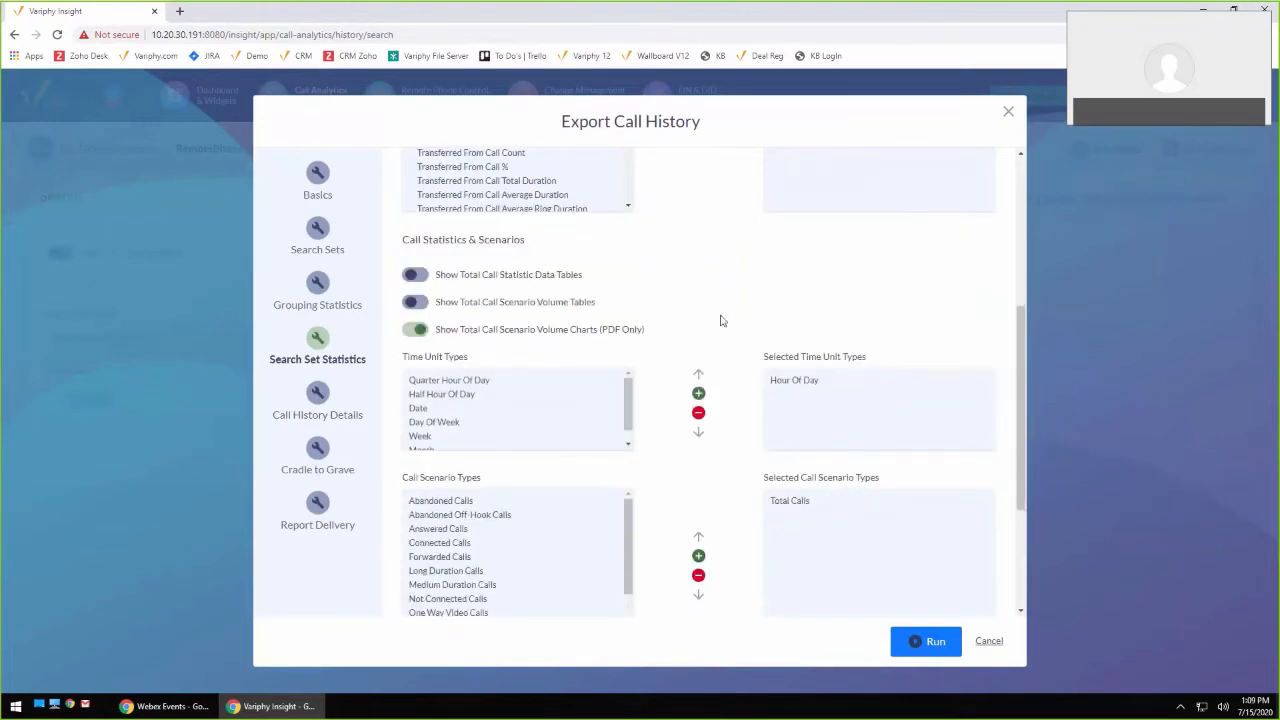
pyautogui.scroll(-1, 463, 436)
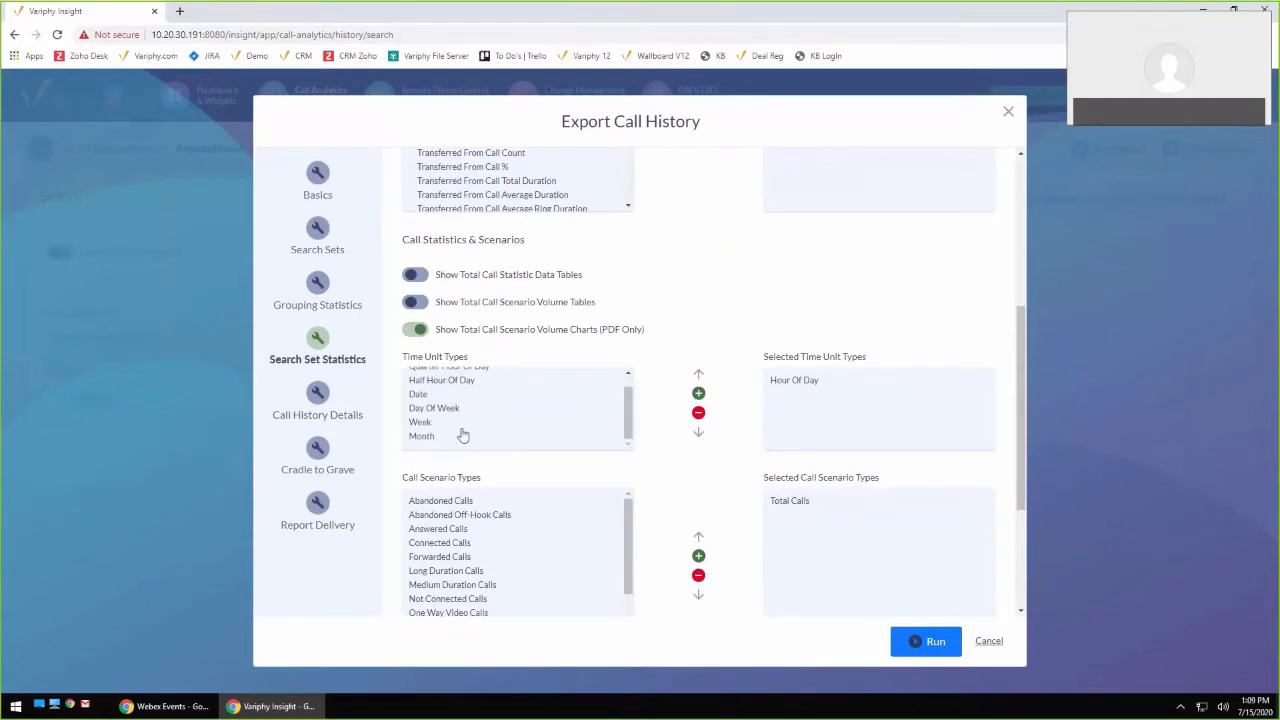
pyautogui.click(418, 437)
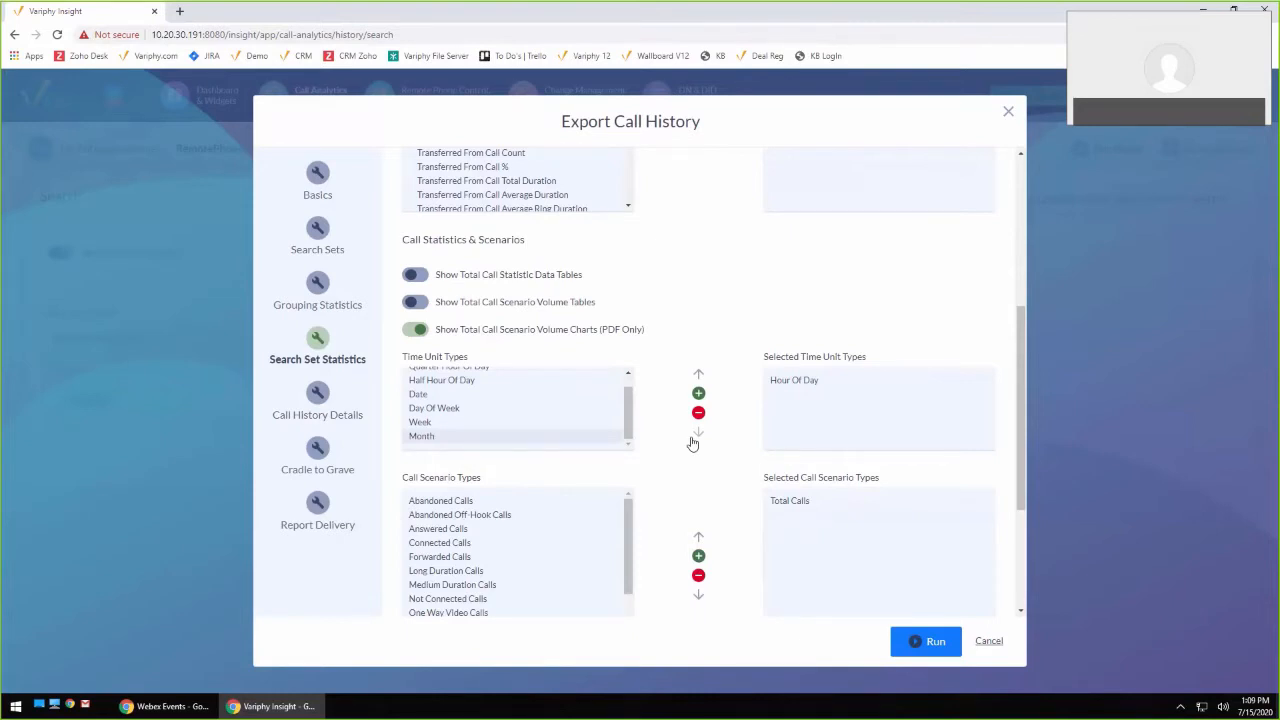
pyautogui.click(800, 381)
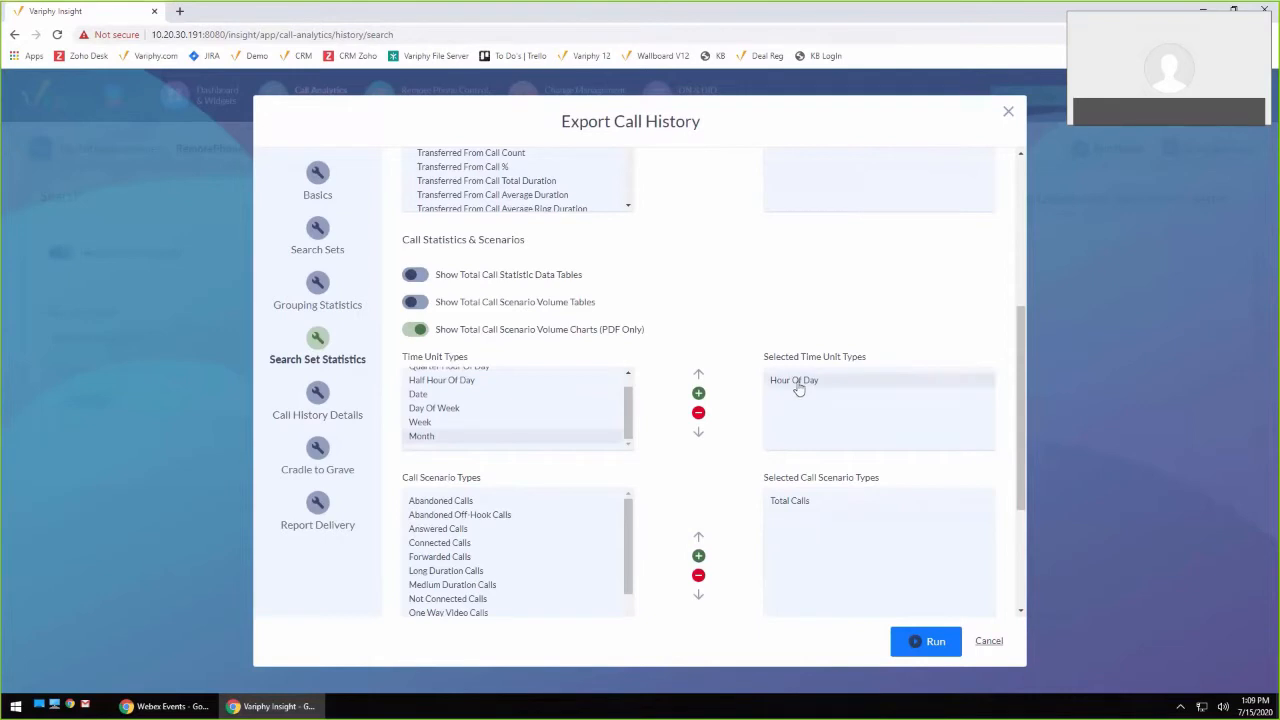
pyautogui.click(698, 412)
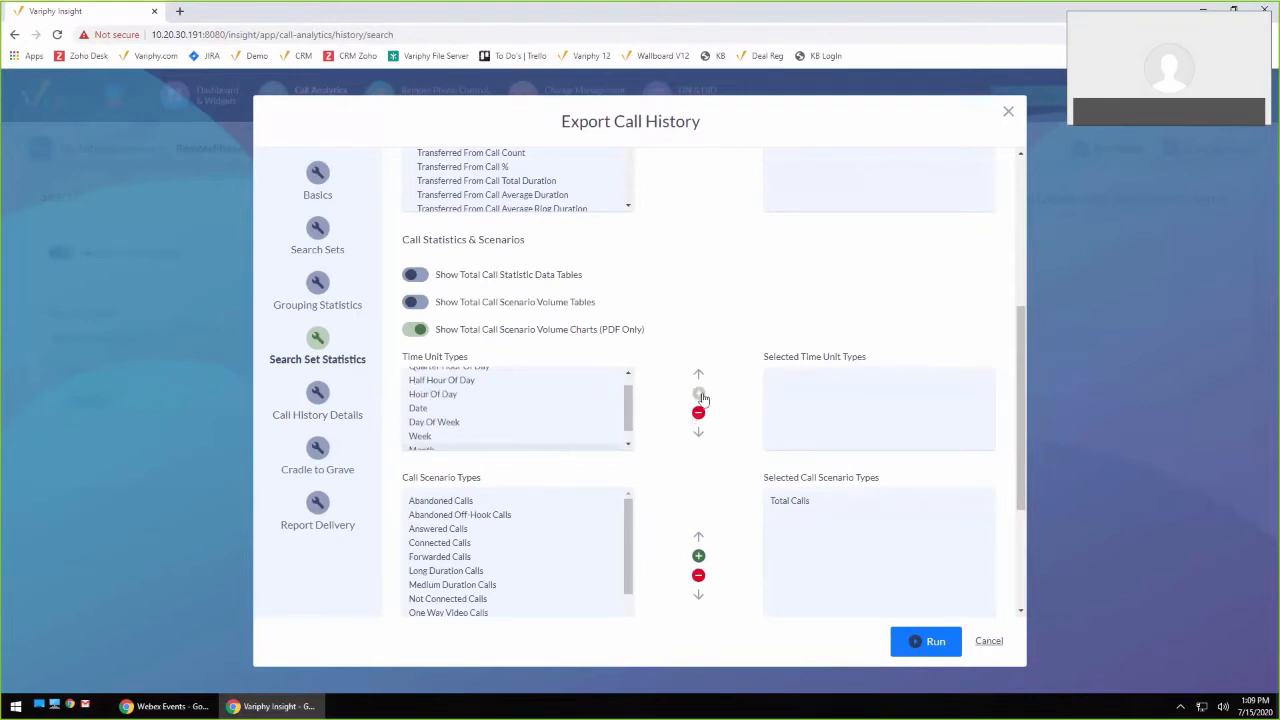
pyautogui.click(698, 393)
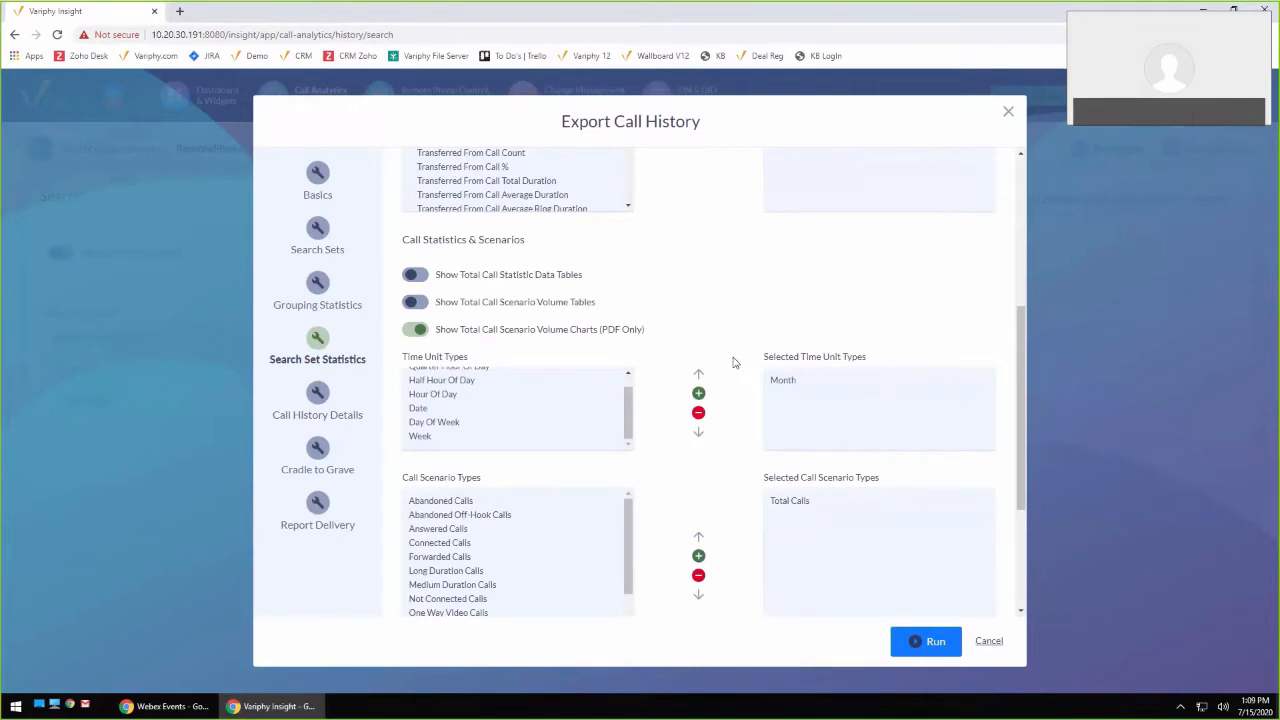
# Add Abandoned Calls, Answered Calls and Voice Mail Calls to the volume charts' call scenario types, keeping Total Calls
pyautogui.scroll(-1, 737, 387)
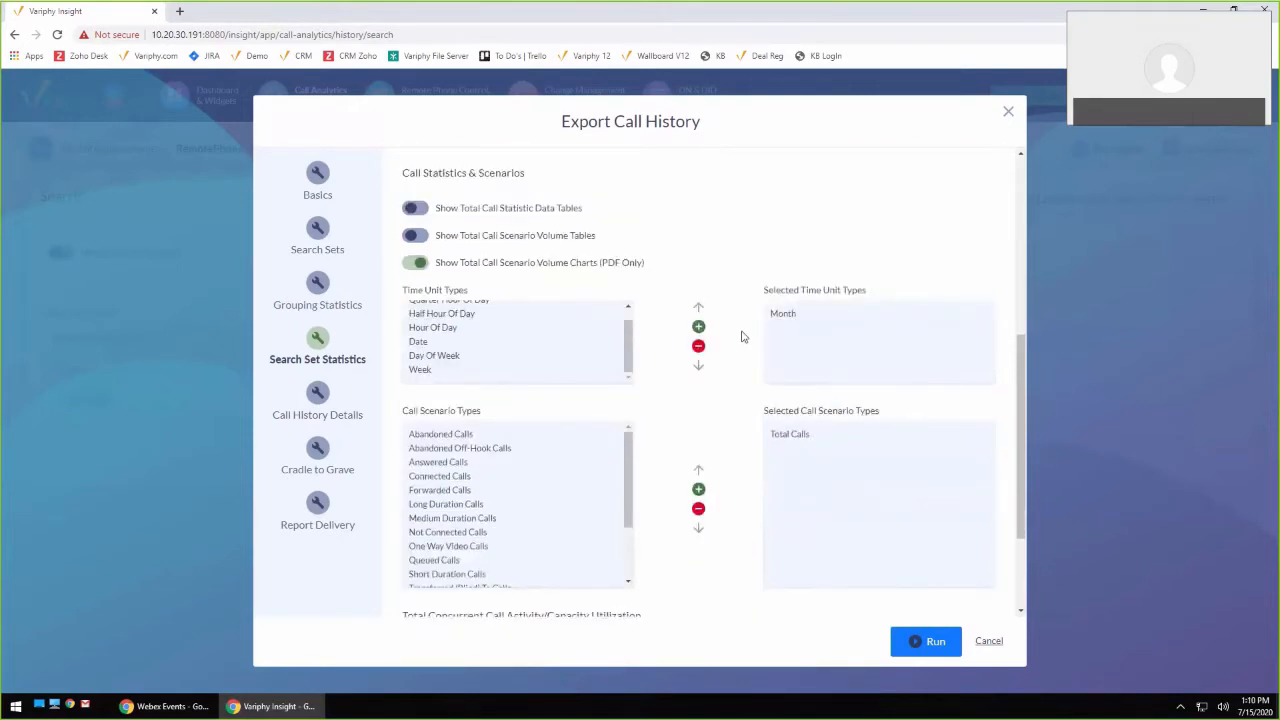
pyautogui.click(782, 436)
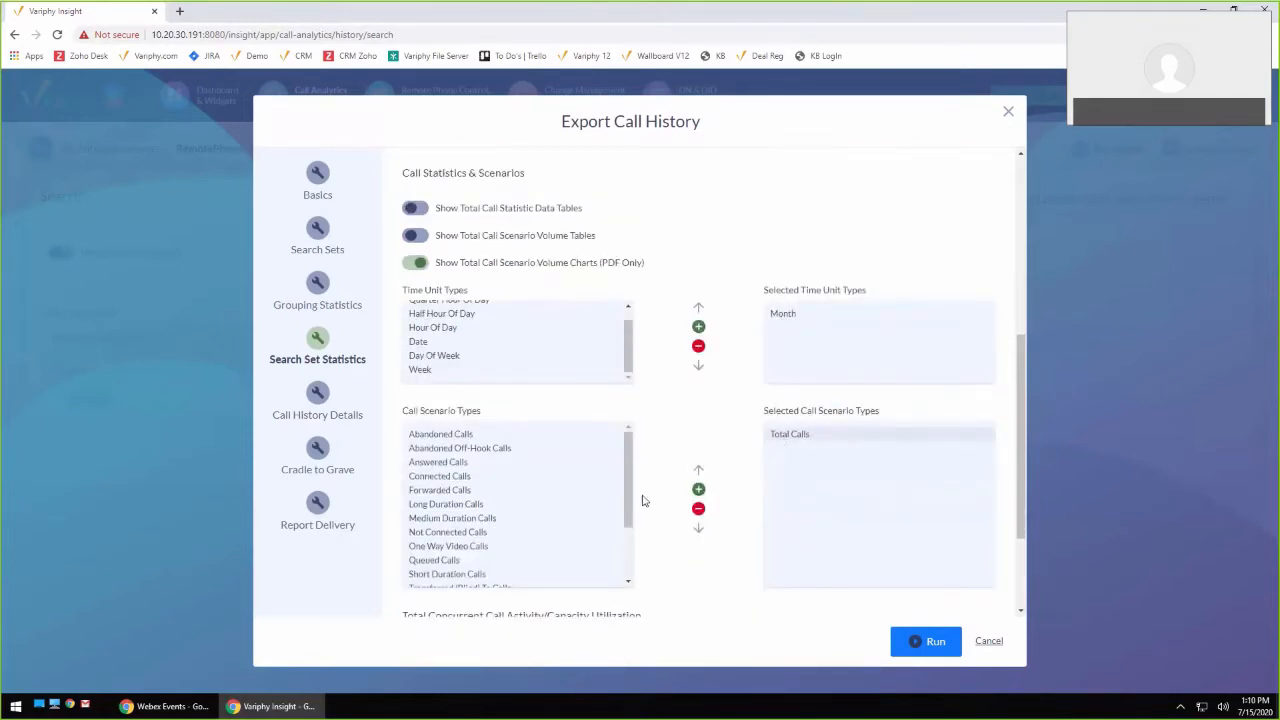
pyautogui.click(462, 435)
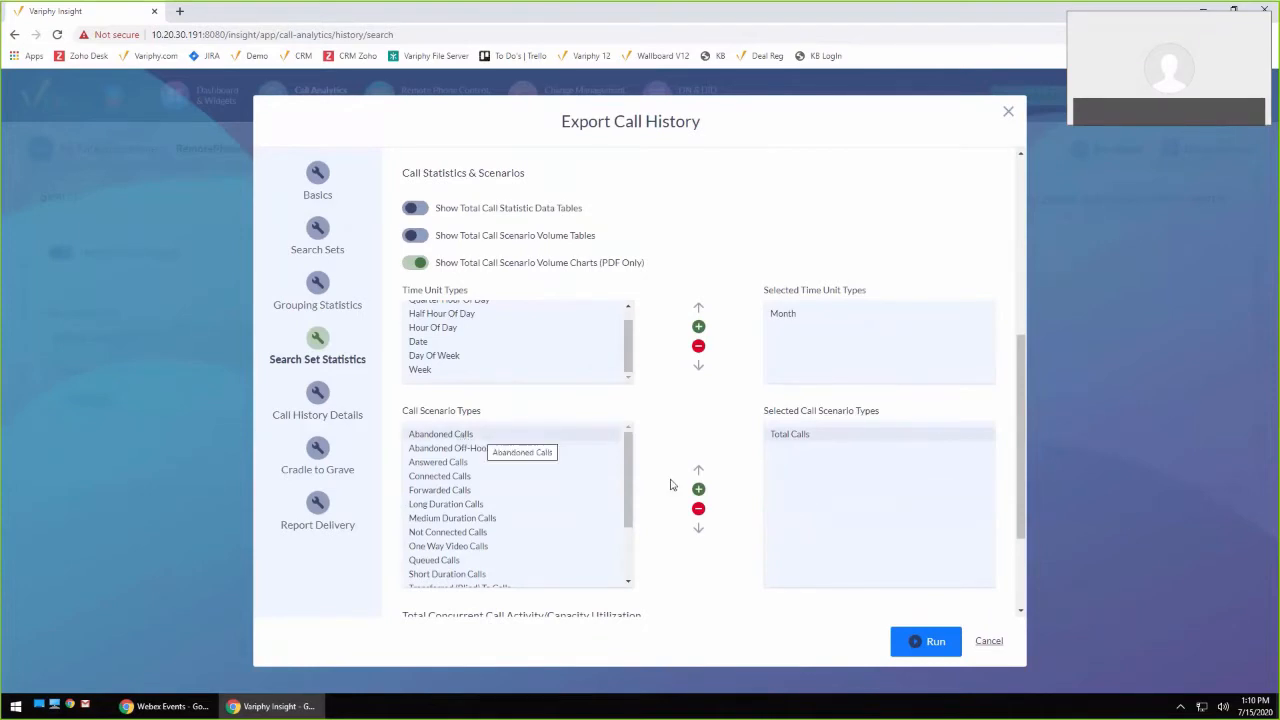
pyautogui.click(697, 489)
pyautogui.click(470, 449)
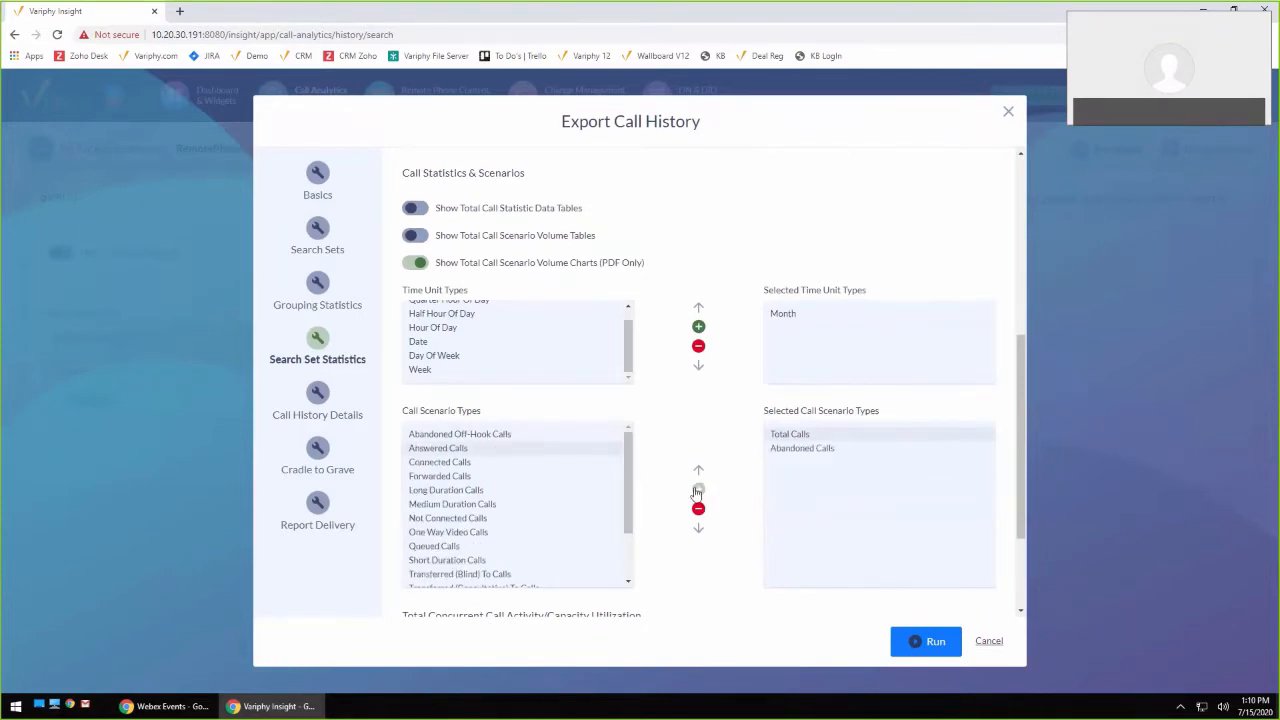
pyautogui.click(697, 490)
pyautogui.scroll(-3, 526, 503)
pyautogui.click(451, 574)
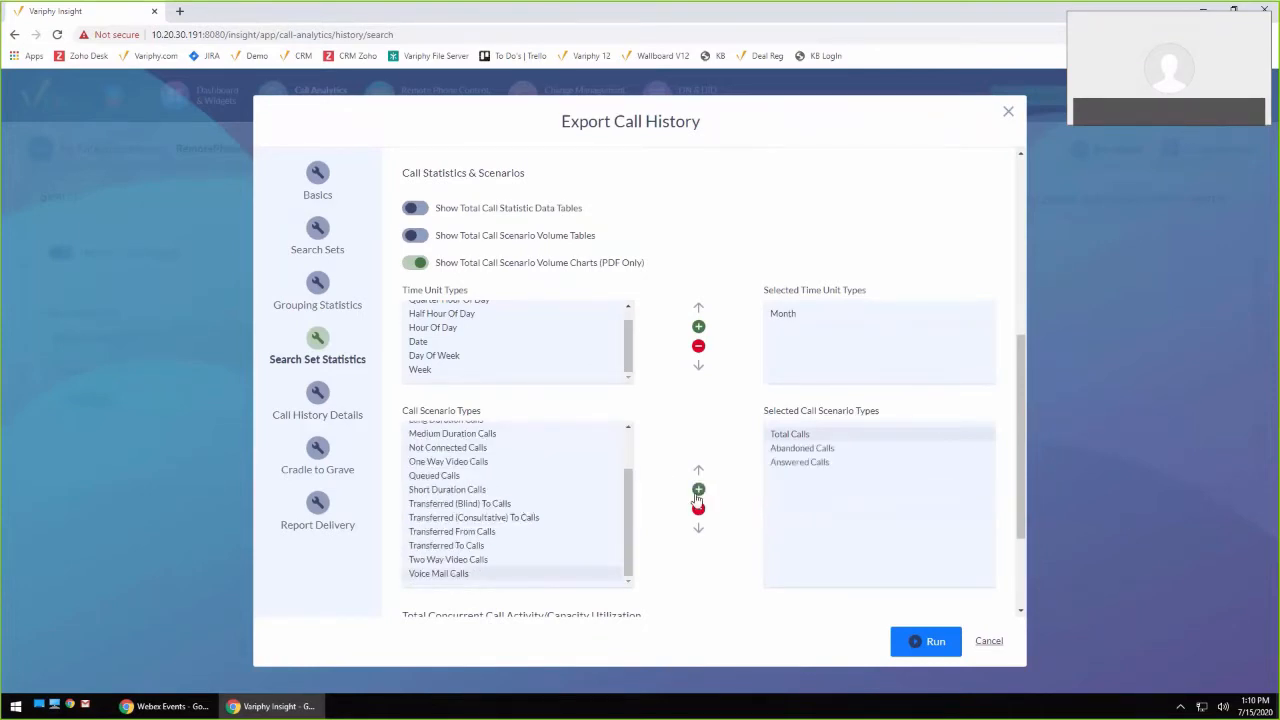
pyautogui.click(697, 490)
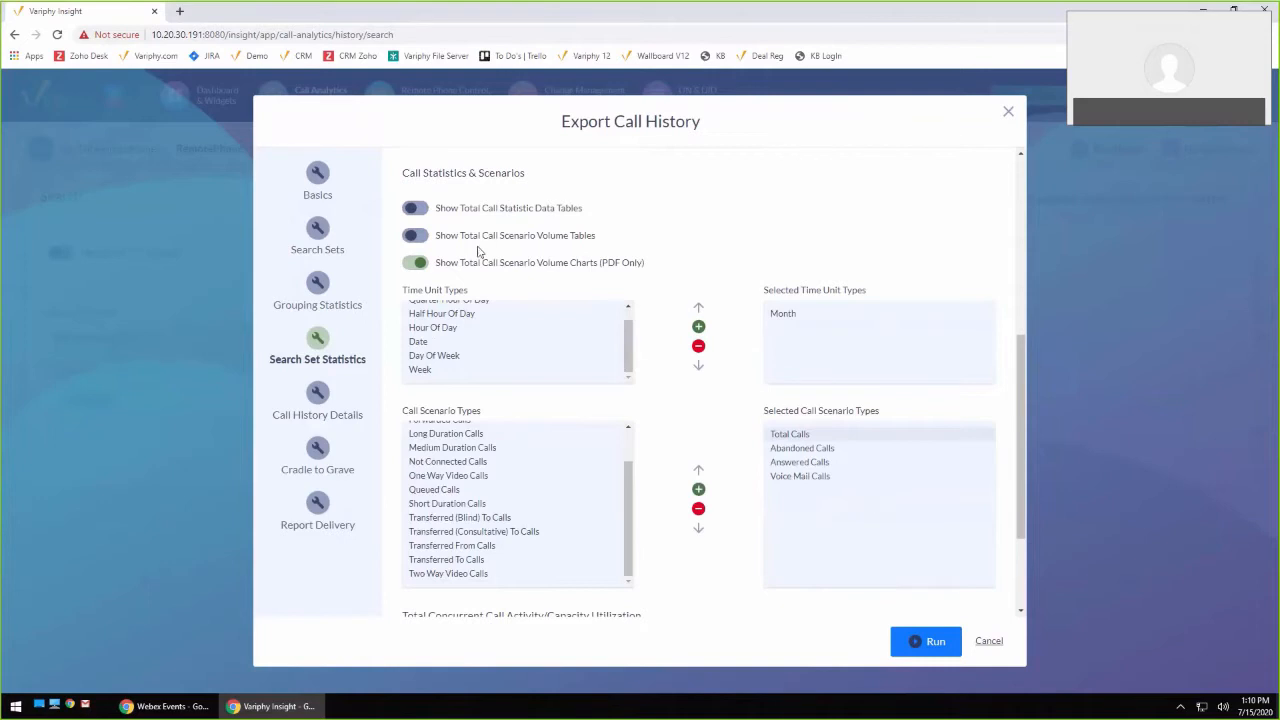
# Enable Show Total Call Statistic Data Tables and replace its Hour Of Day time unit with Month
pyautogui.click(418, 210)
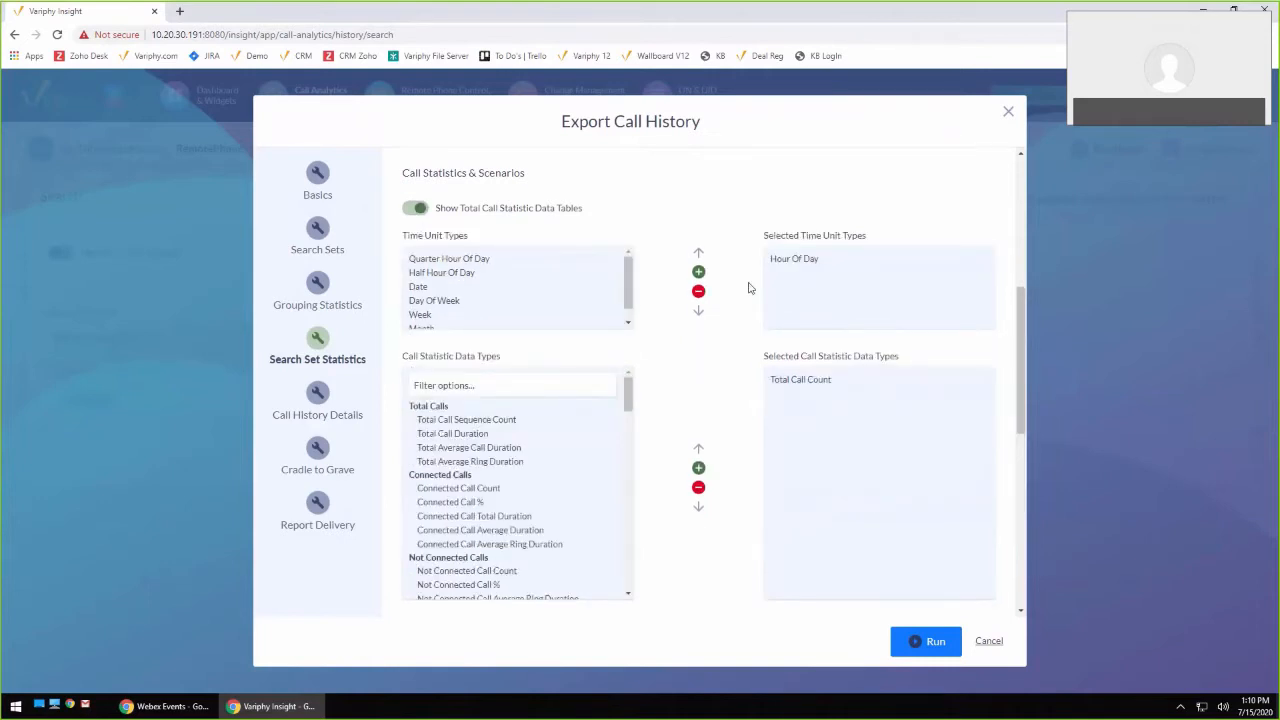
pyautogui.click(799, 262)
pyautogui.click(698, 291)
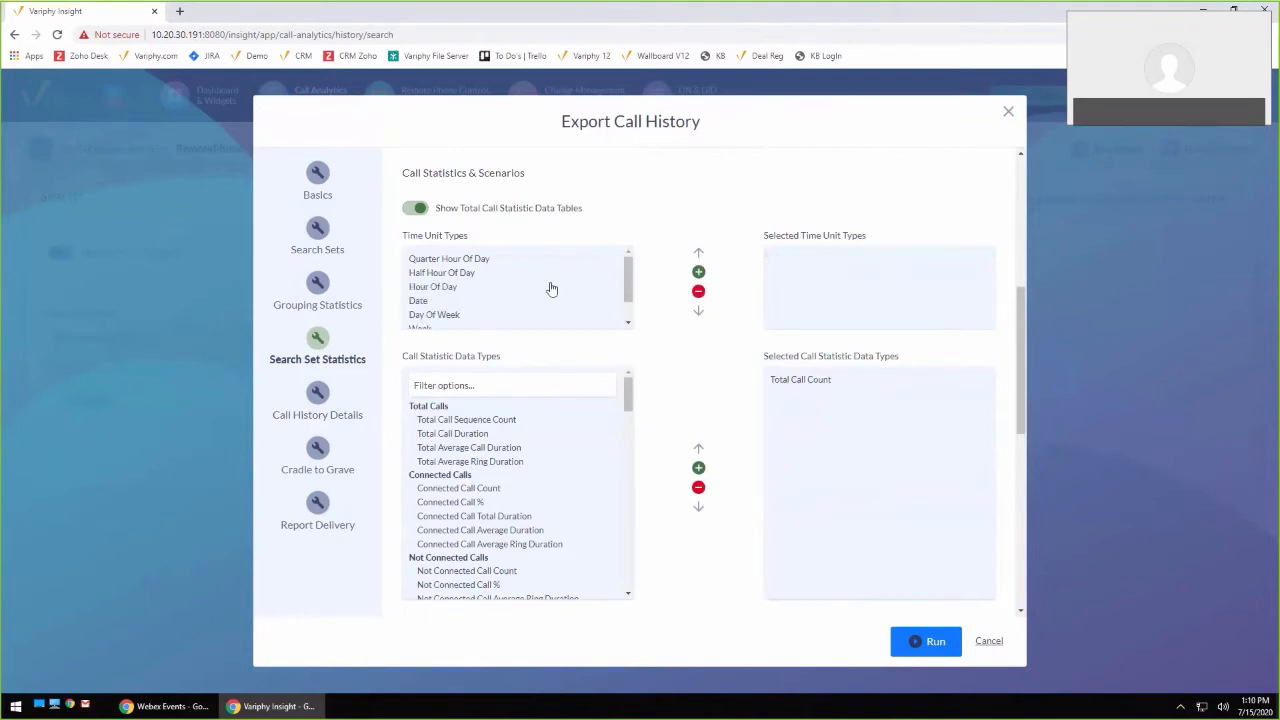
pyautogui.scroll(-1, 460, 300)
pyautogui.click(430, 316)
pyautogui.click(698, 272)
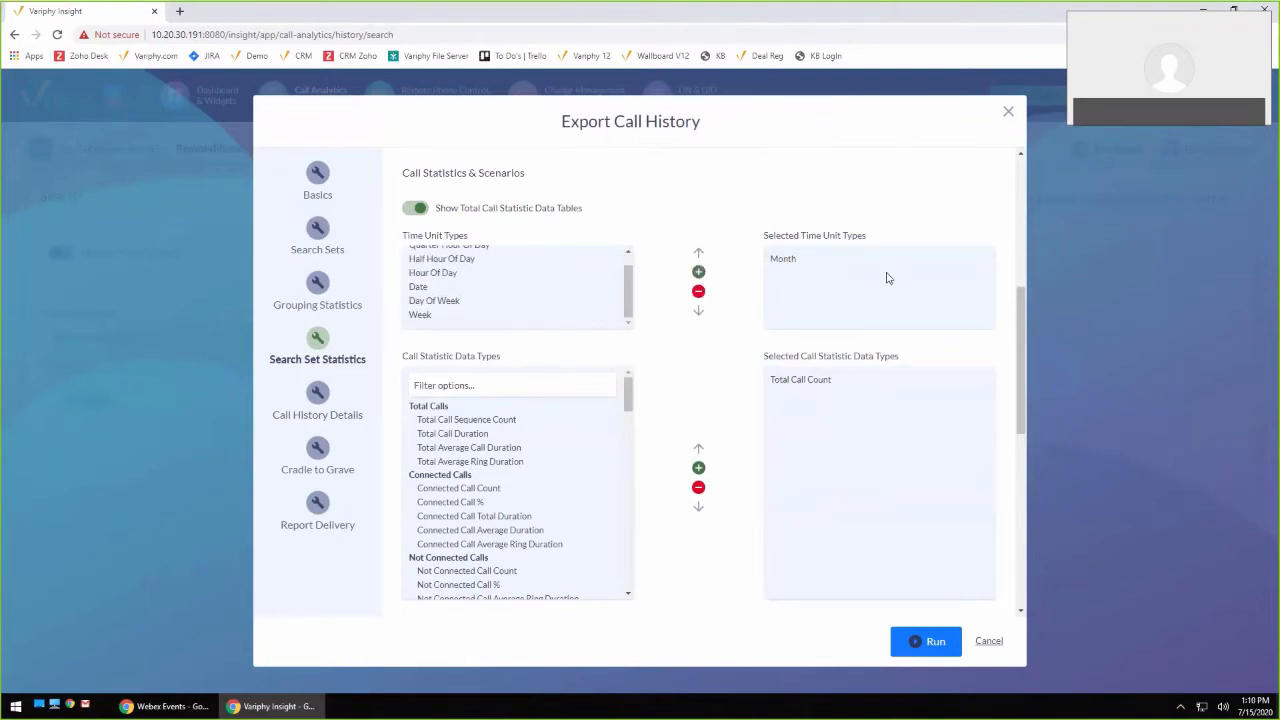
# Add Total Average Ring Duration and Total Average Call Duration to the statistic tables' selected data types
pyautogui.scroll(-2, 794, 288)
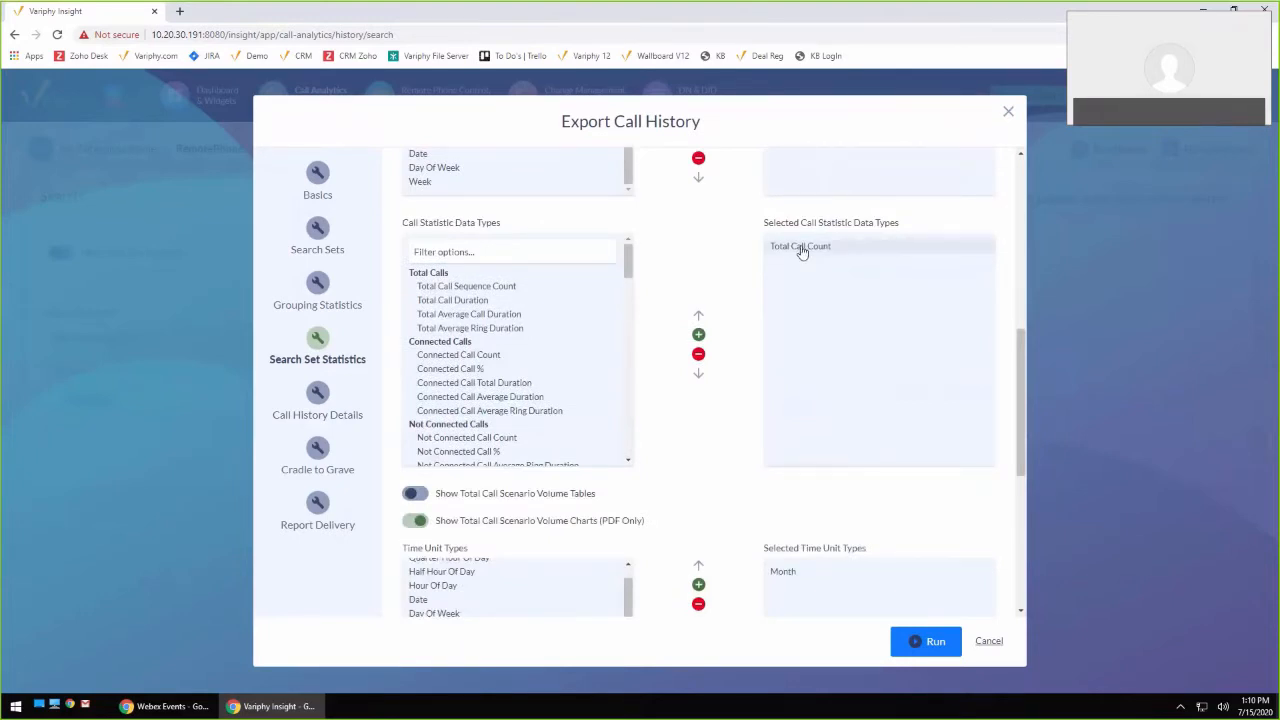
pyautogui.click(488, 329)
pyautogui.keyDown('ctrl'); pyautogui.click(490, 314); pyautogui.keyUp('ctrl')
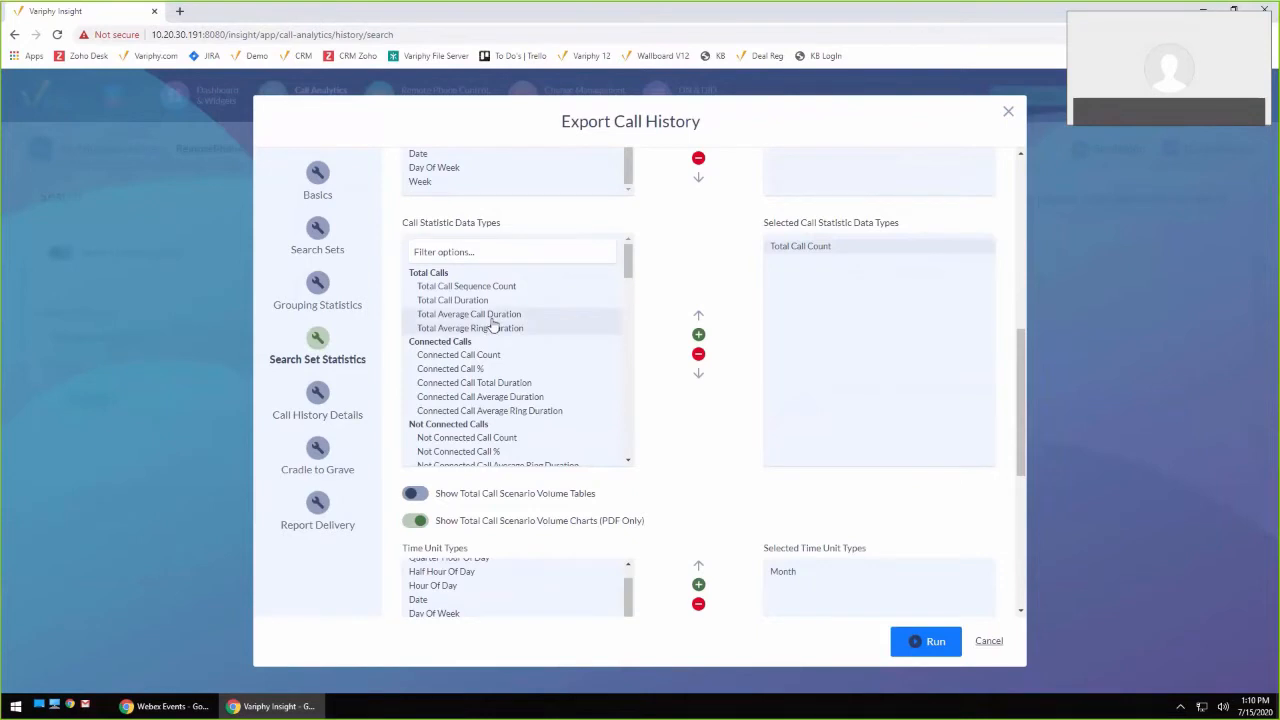
pyautogui.click(698, 334)
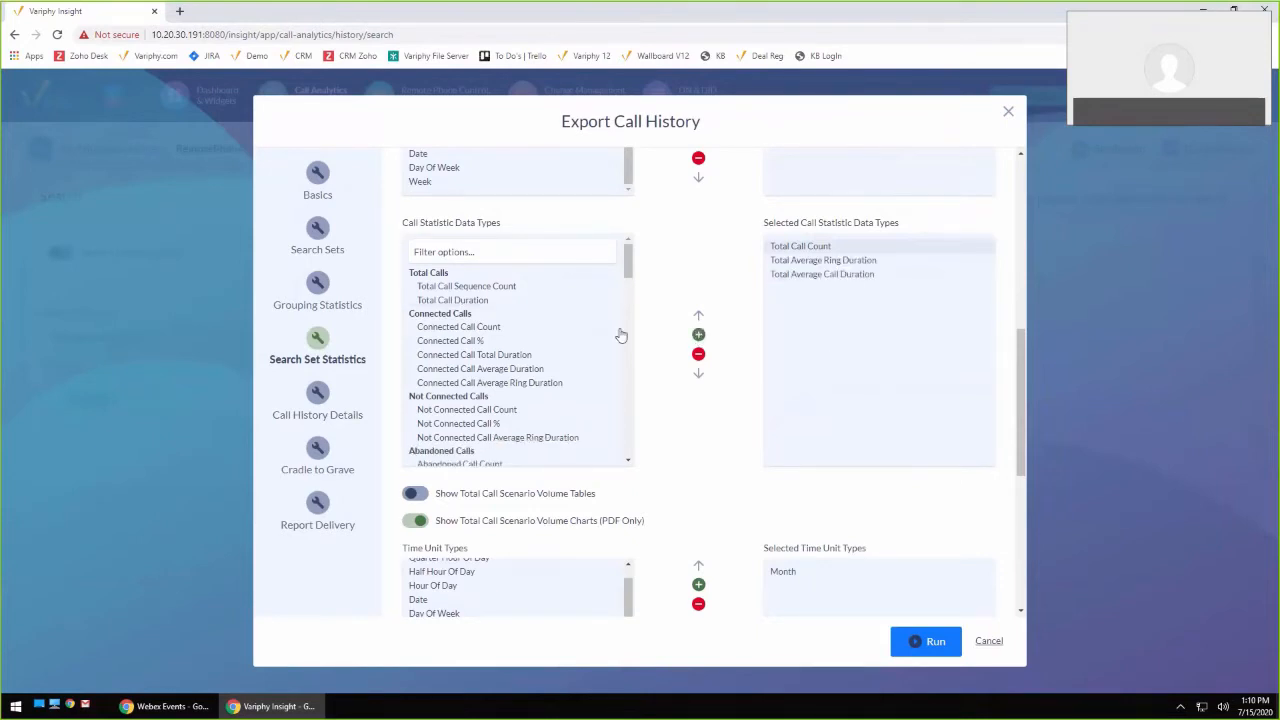
# Add Abandoned Call %, Answered Call % and Voice Mail Call % to the statistic tables' selected data types
pyautogui.moveTo(630, 261); pyautogui.dragTo(631, 277)
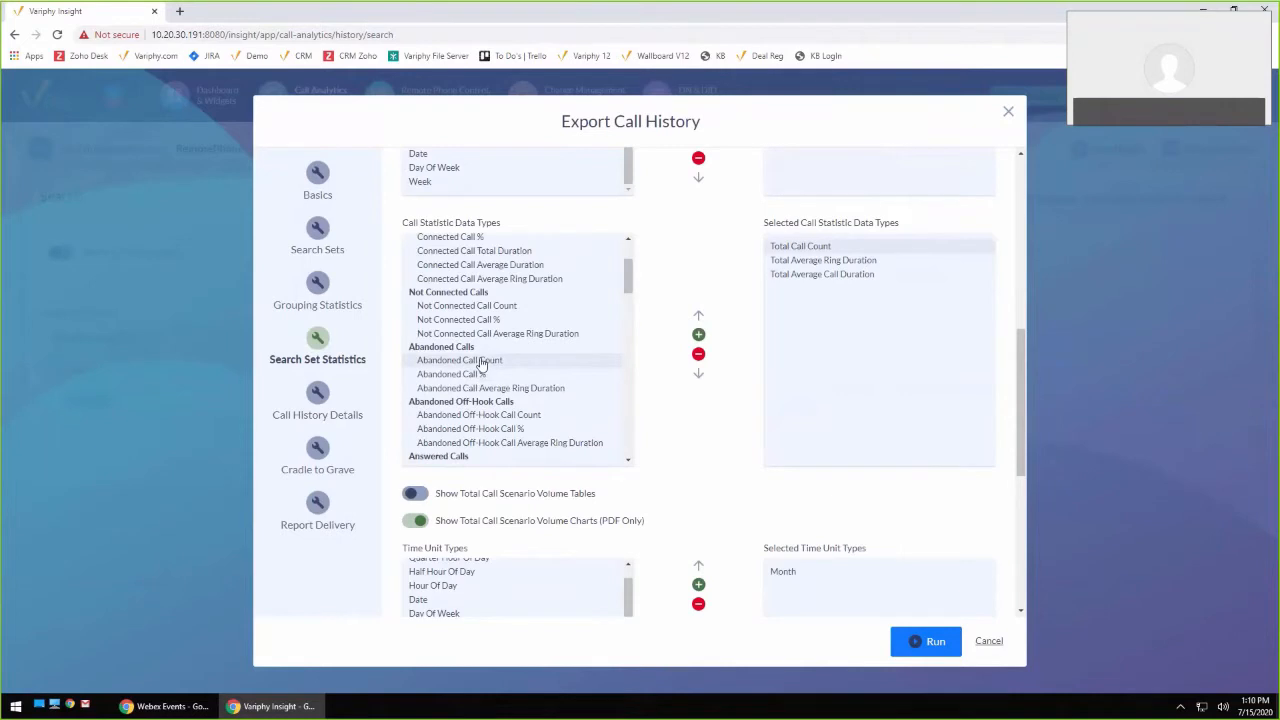
pyautogui.click(452, 374)
pyautogui.click(698, 334)
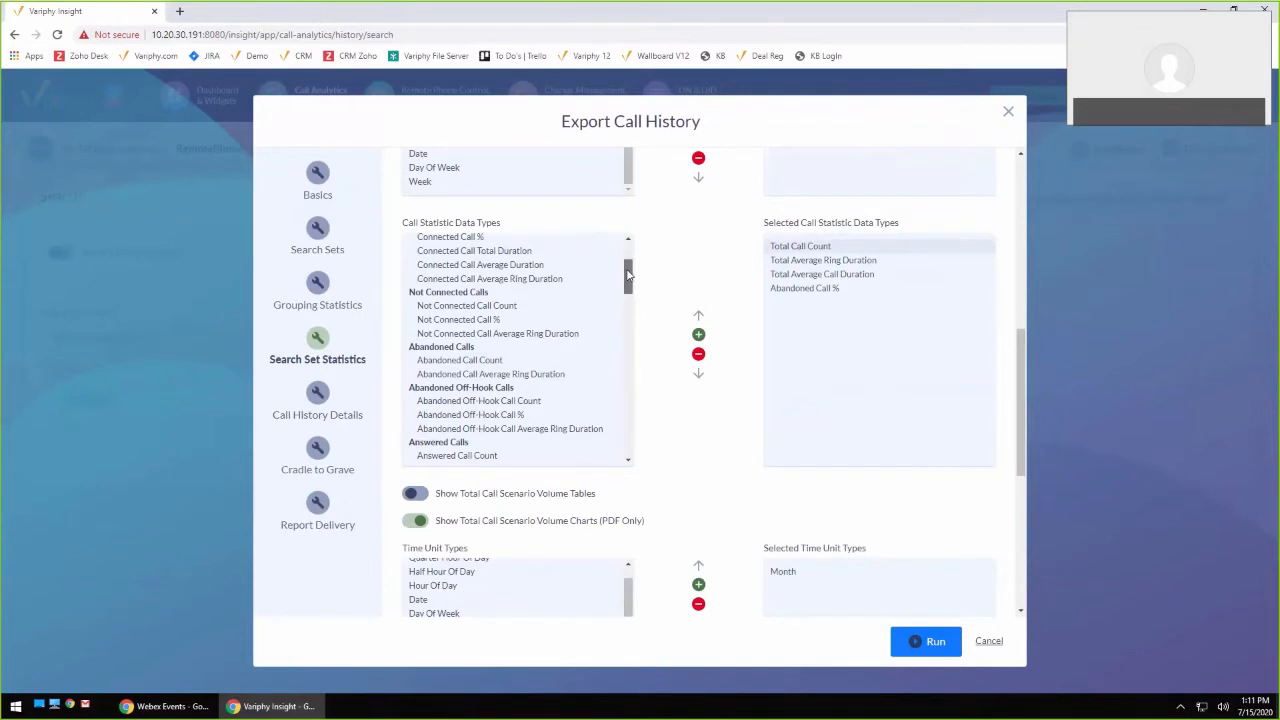
pyautogui.scroll(-2, 630, 295)
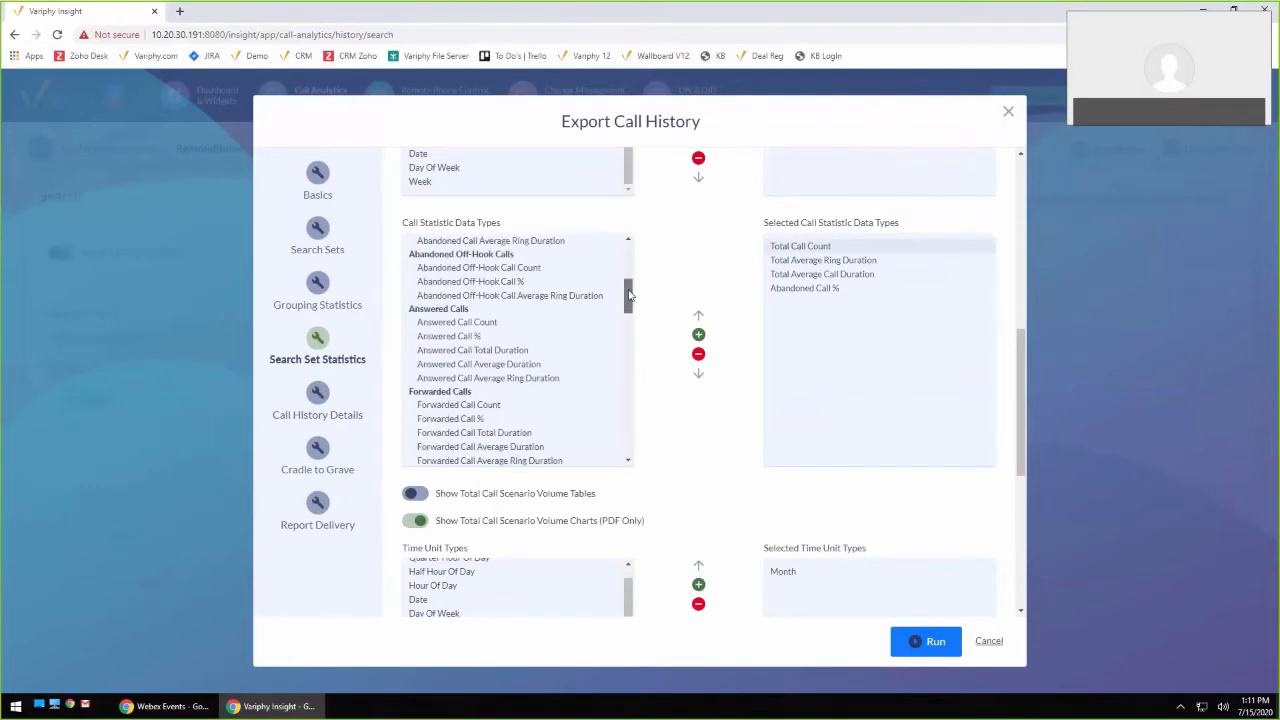
pyautogui.click(465, 337)
pyautogui.click(698, 336)
pyautogui.scroll(-3, 620, 332)
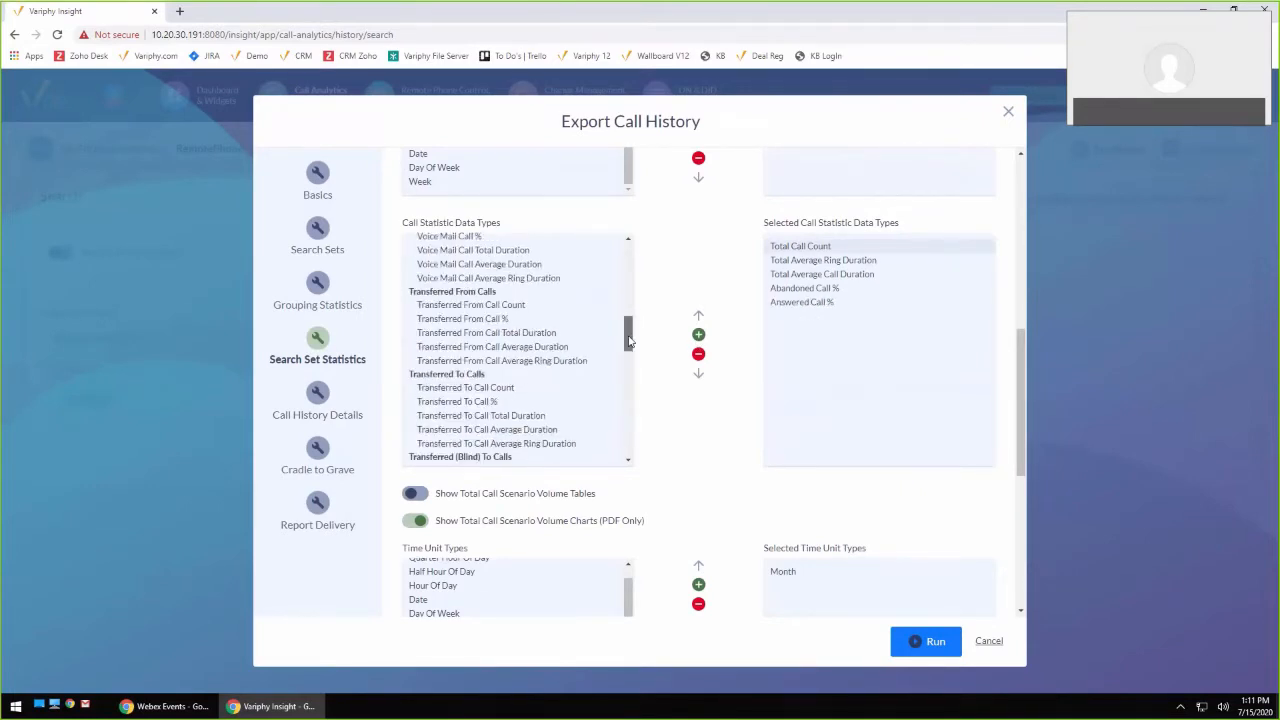
pyautogui.scroll(1, 580, 331)
pyautogui.click(470, 331)
pyautogui.click(698, 334)
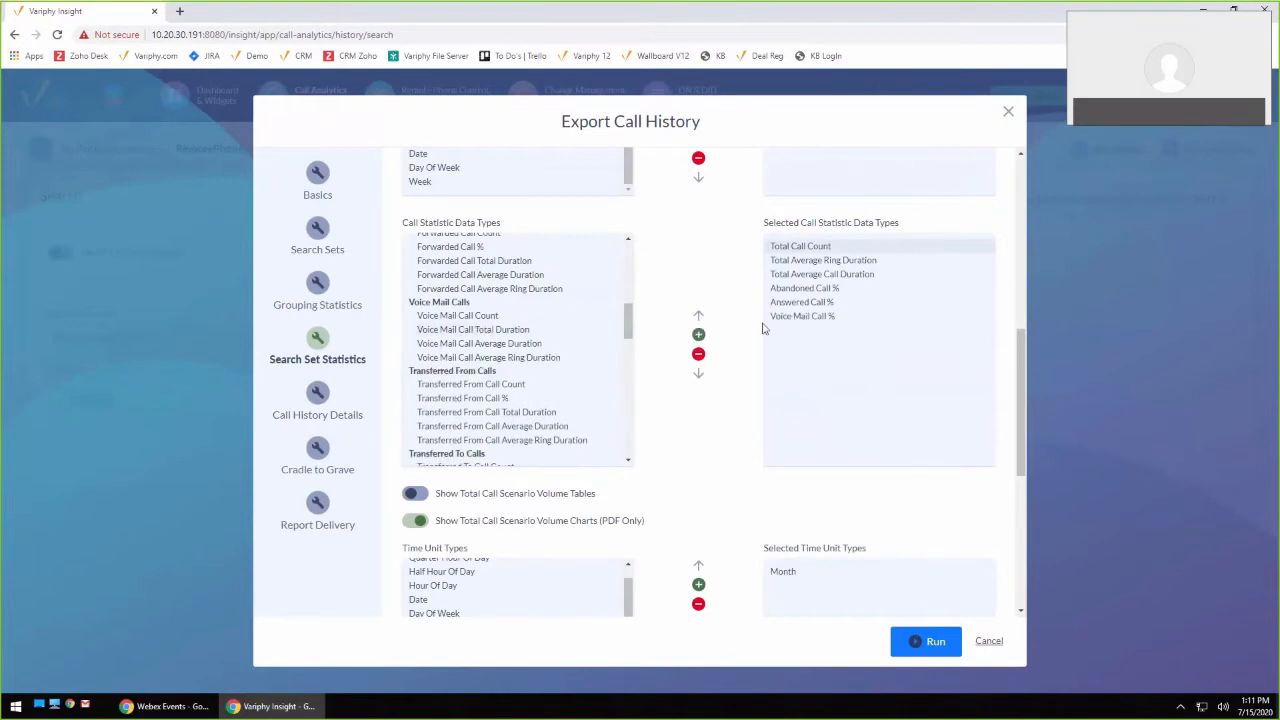
# Turn off Show Call History Record Details in the export's call history details
pyautogui.scroll(2, 734, 403)
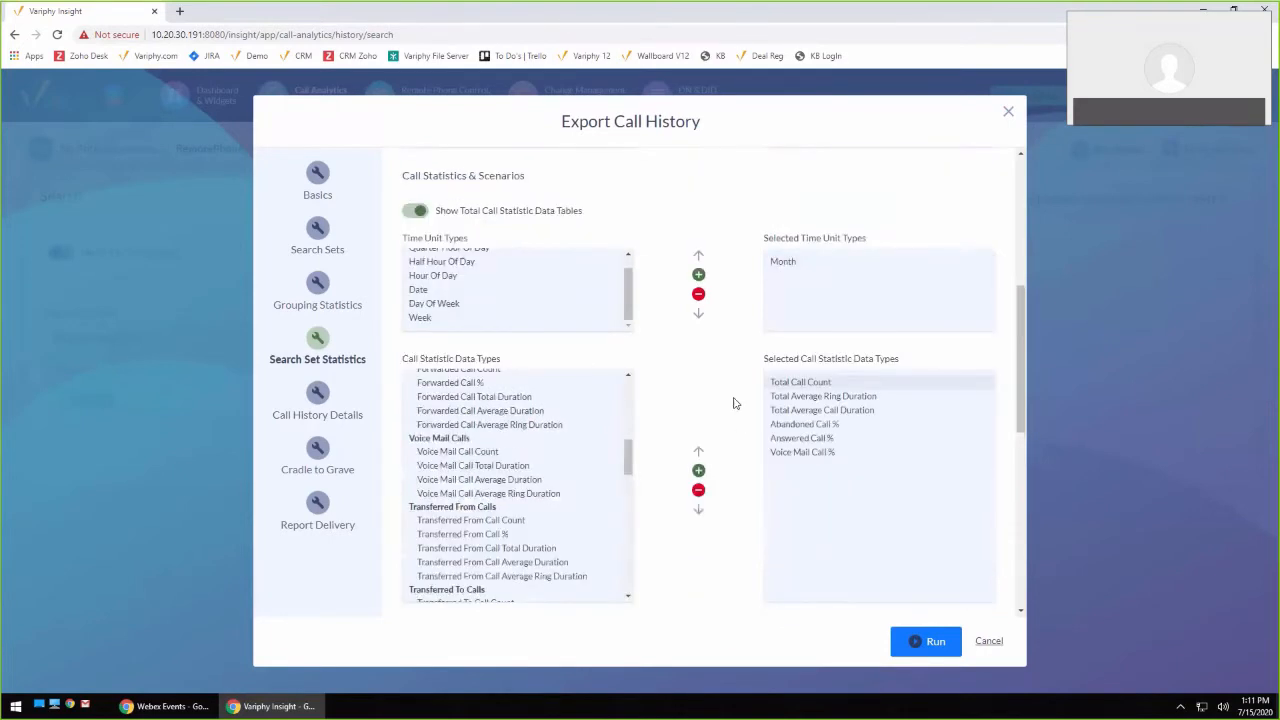
pyautogui.scroll(-1, 734, 403)
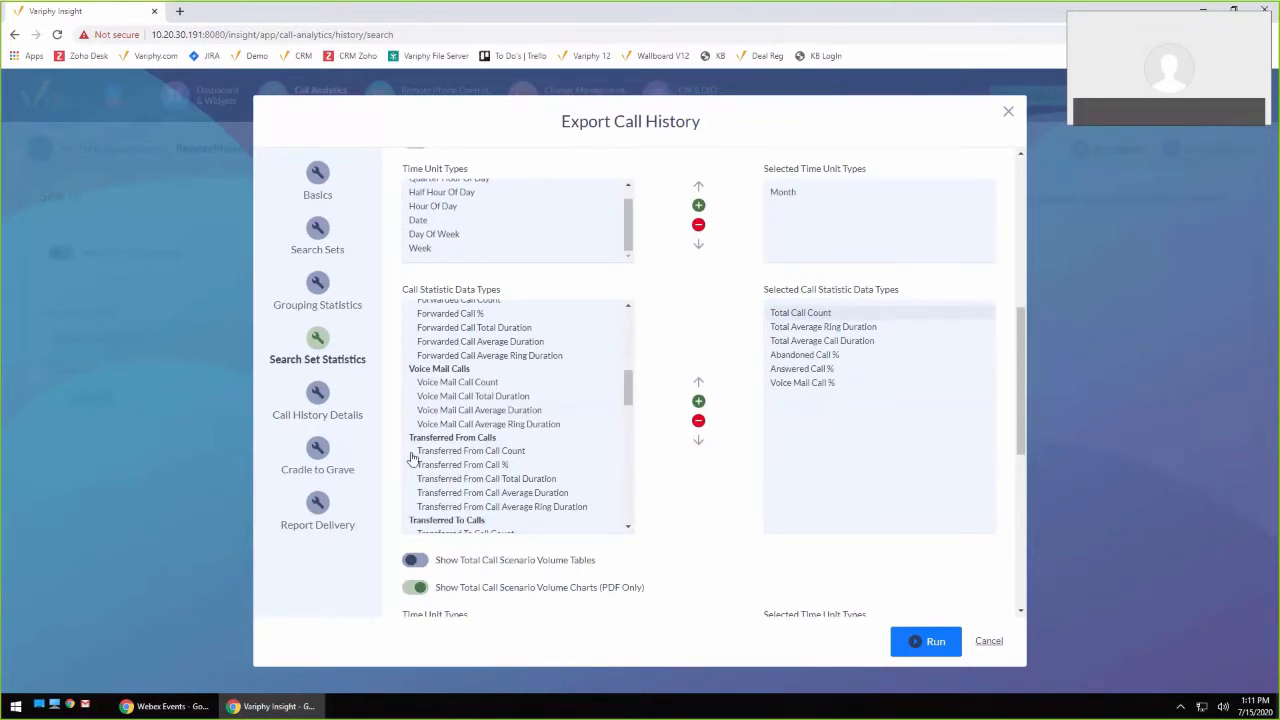
pyautogui.click(316, 397)
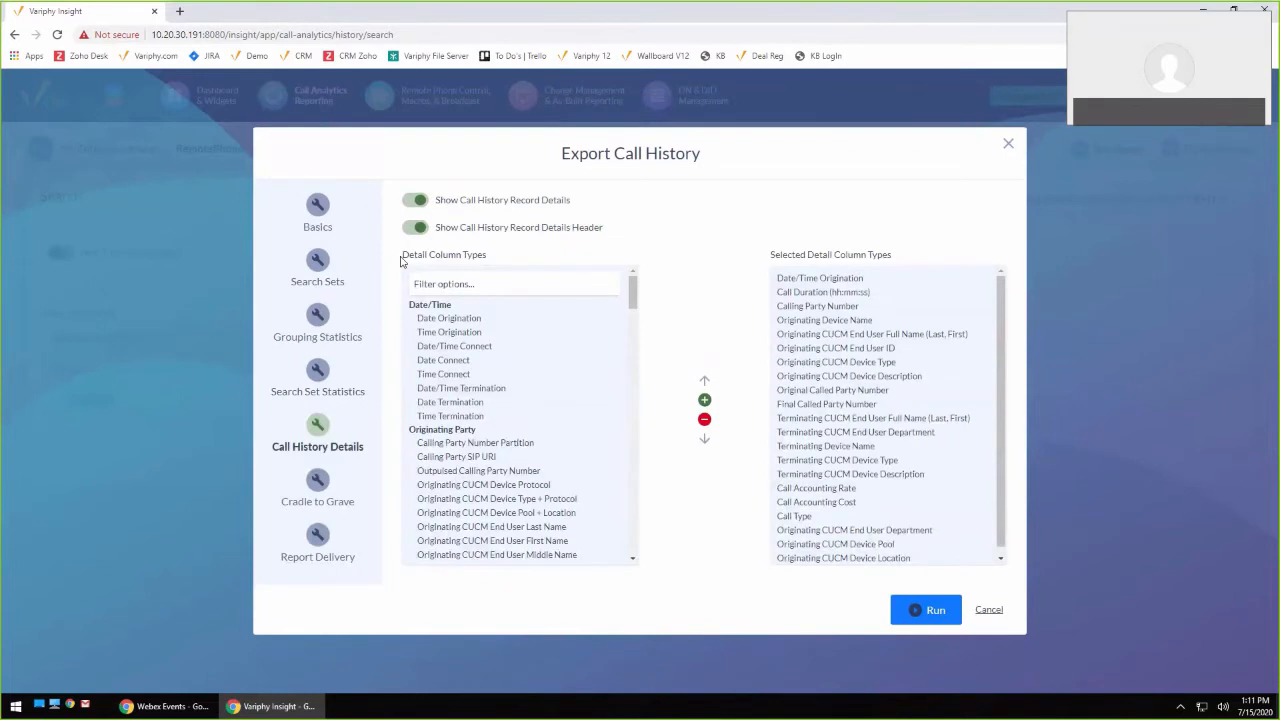
pyautogui.click(416, 201)
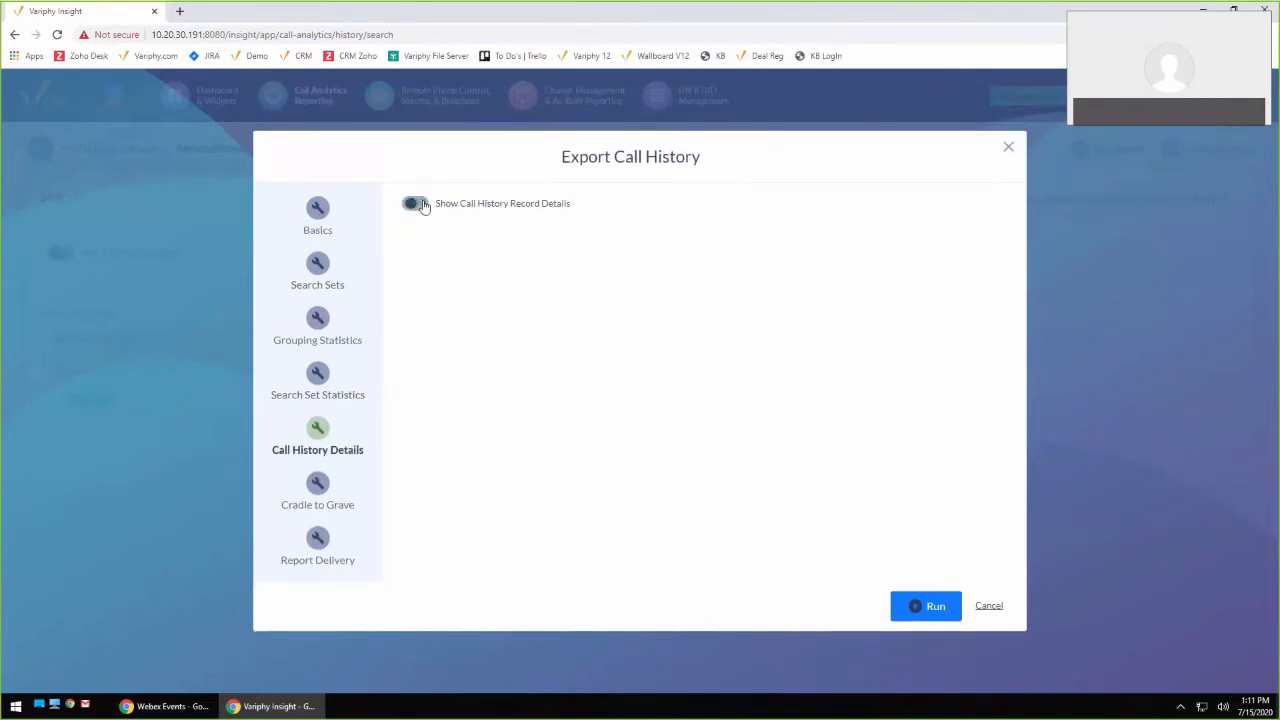
# Run the call history export as a downloaded PDF and open the resulting Finance_trending_.pdf
pyautogui.click(316, 545)
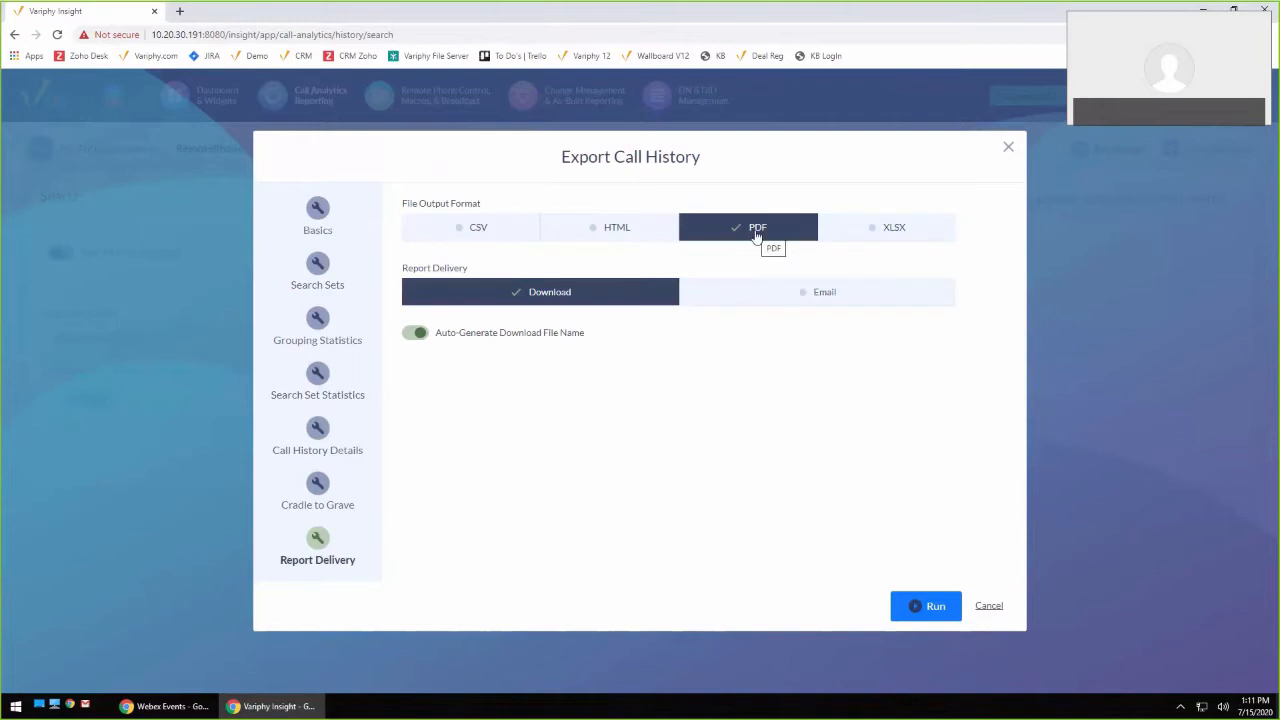
pyautogui.click(920, 606)
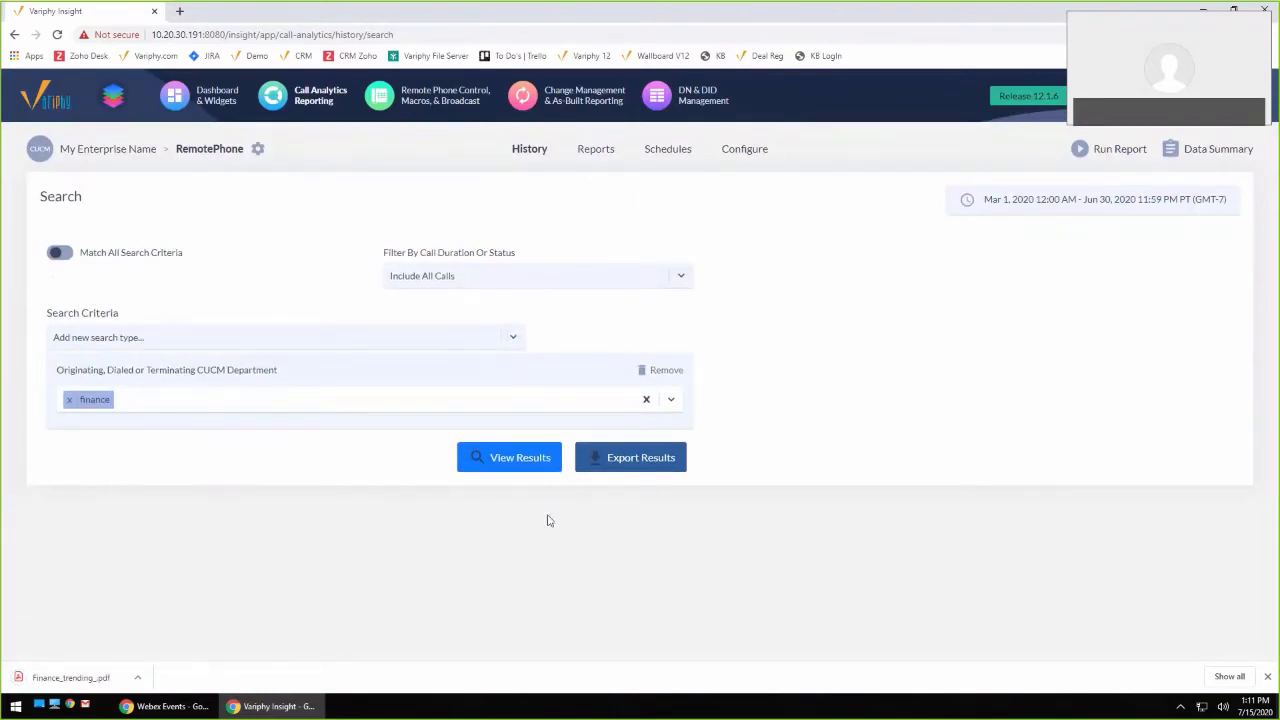
pyautogui.click(75, 677)
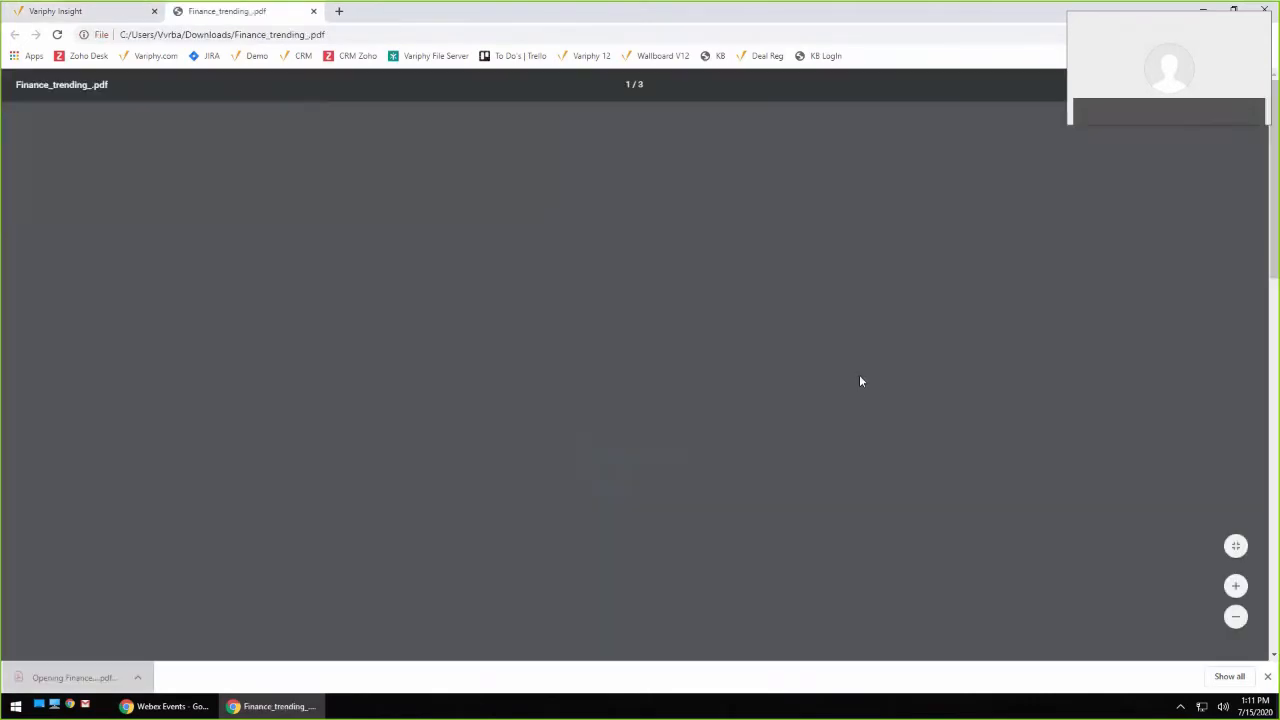
# Examine the report's first page, checking the date range and the call counts and durations in the Search Criteria Summary
pyautogui.scroll(-1, 489, 451)
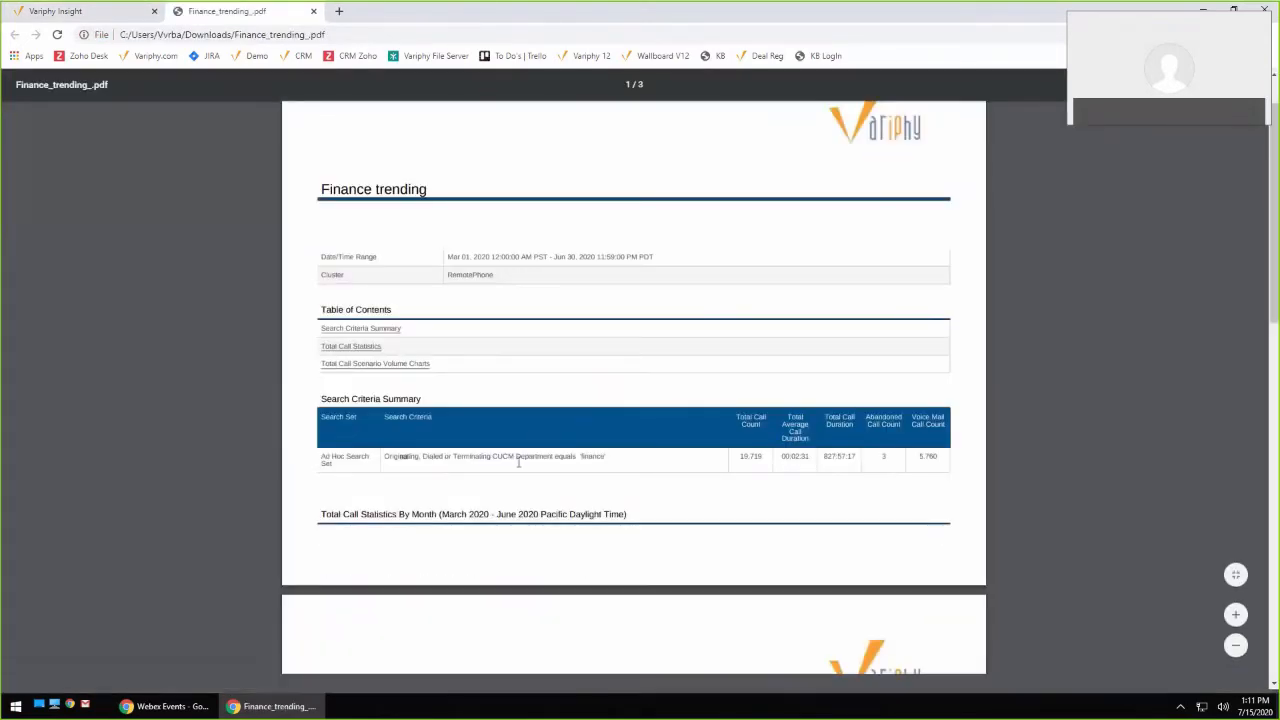
pyautogui.moveTo(518, 462); pyautogui.dragTo(552, 458)
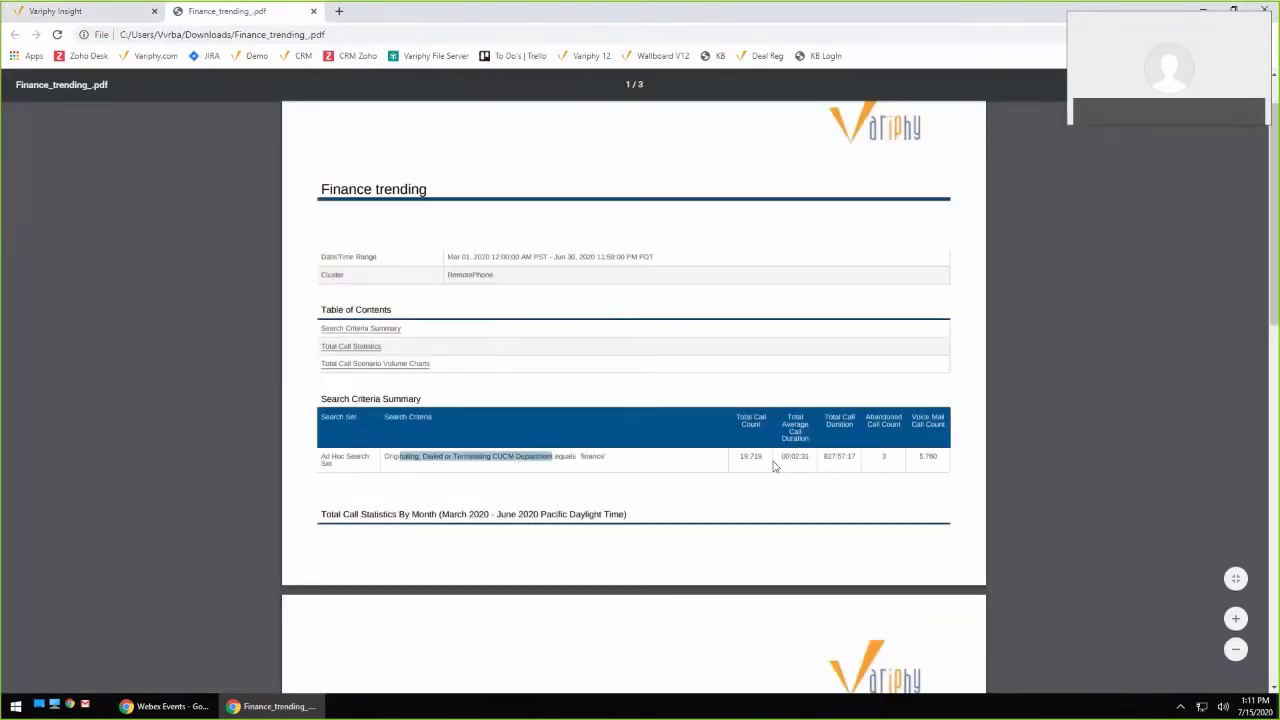
pyautogui.moveTo(765, 457); pyautogui.dragTo(741, 458)
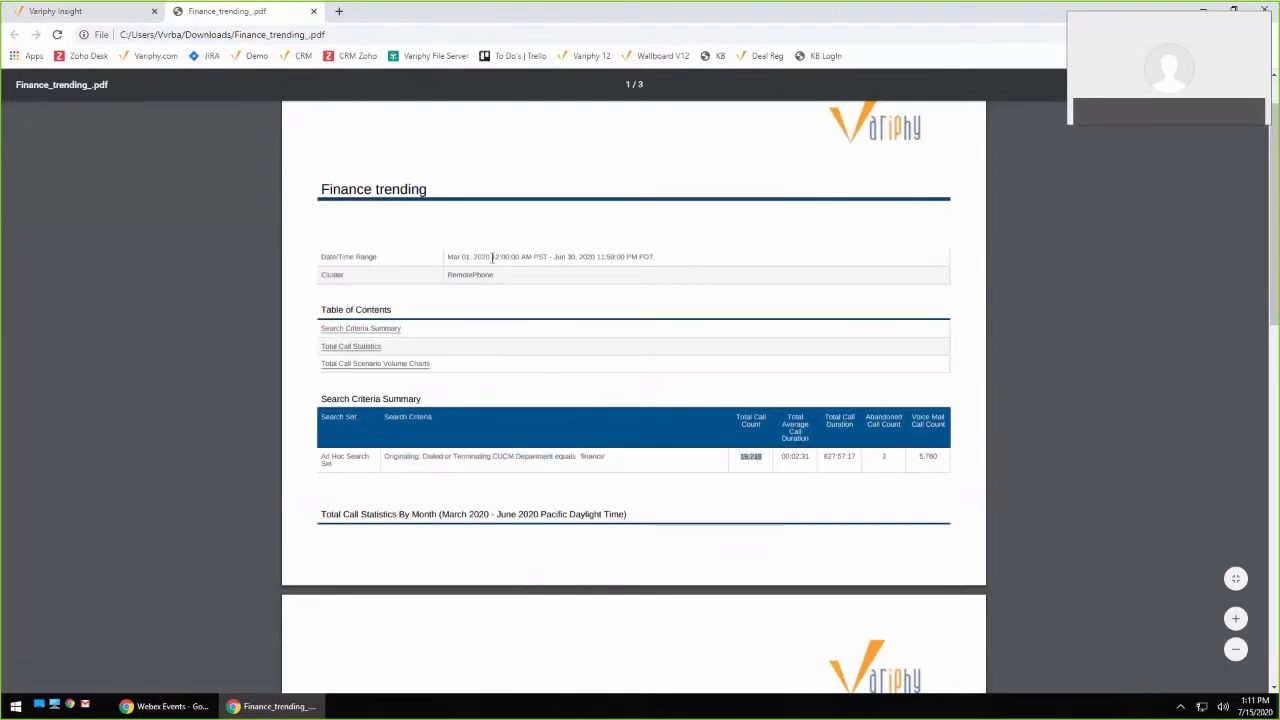
pyautogui.moveTo(459, 258); pyautogui.dragTo(605, 258)
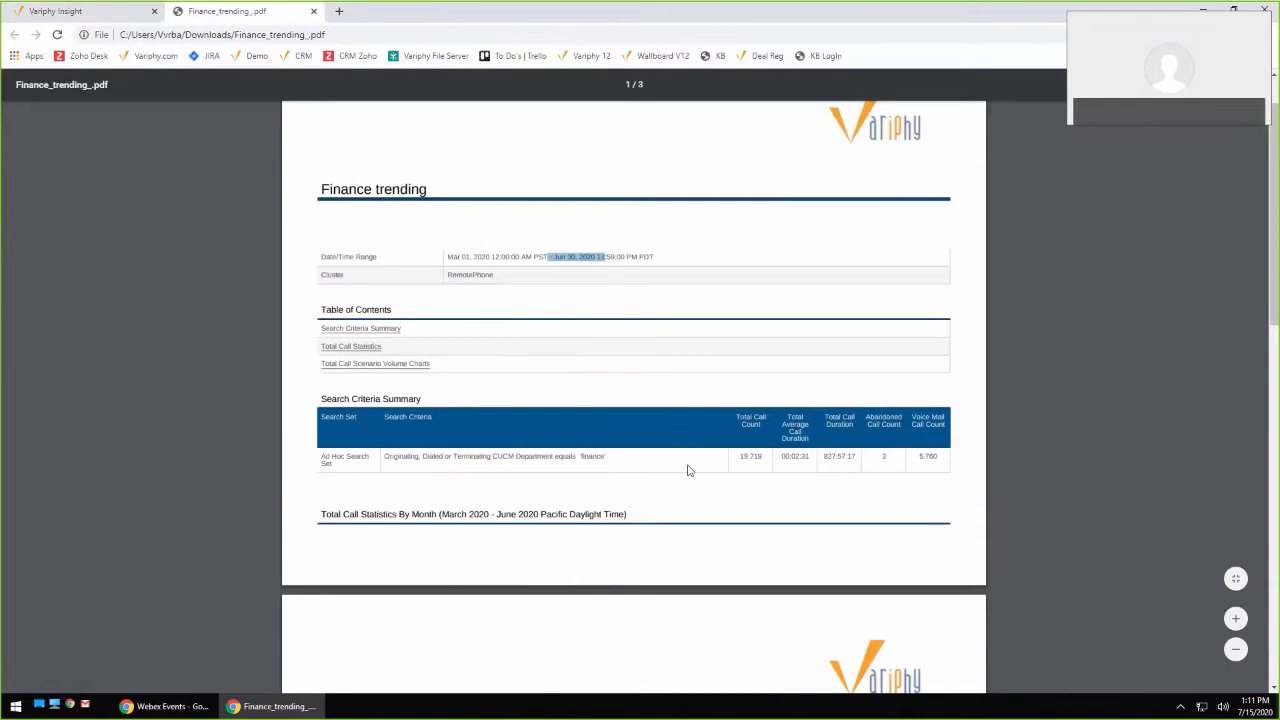
pyautogui.click(853, 457)
pyautogui.doubleClick(928, 457)
pyautogui.scroll(-3, 867, 433)
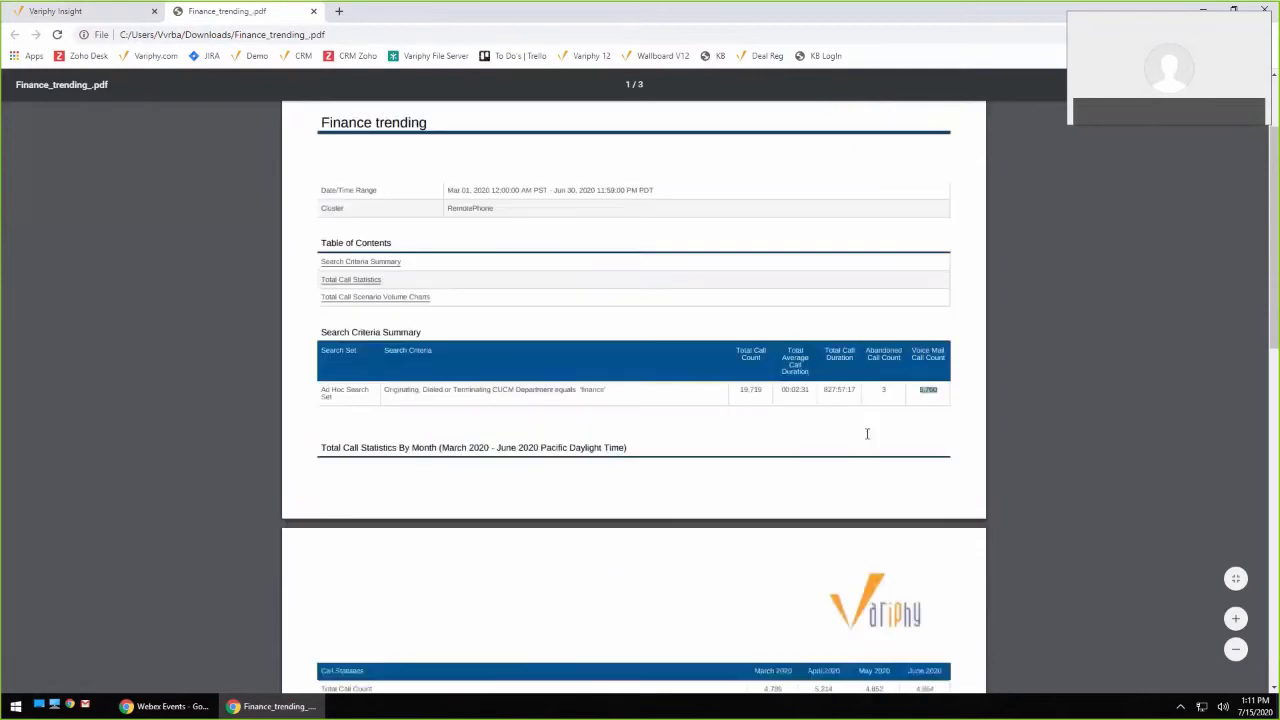
# Look through the report's monthly Call Statistics table and on to the Total Call Scenario Volume By Month chart
pyautogui.scroll(-1, 693, 407)
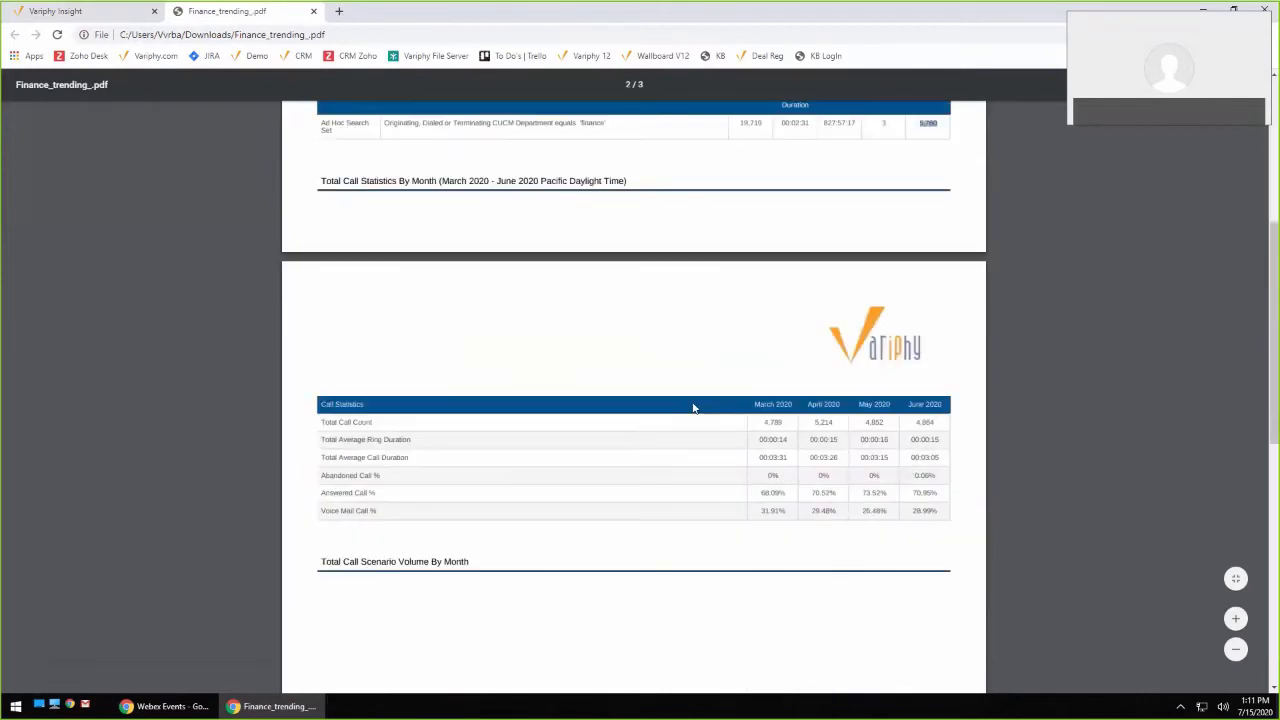
pyautogui.scroll(-1, 693, 405)
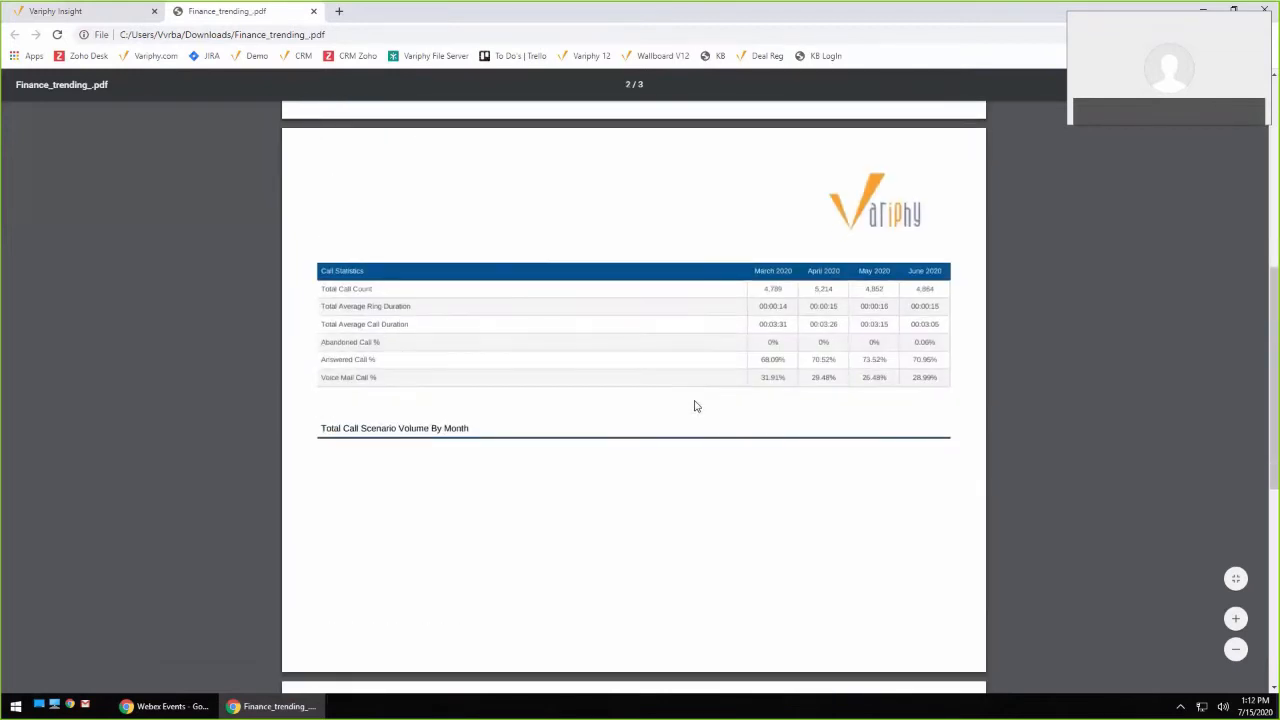
pyautogui.scroll(-1, 445, 282)
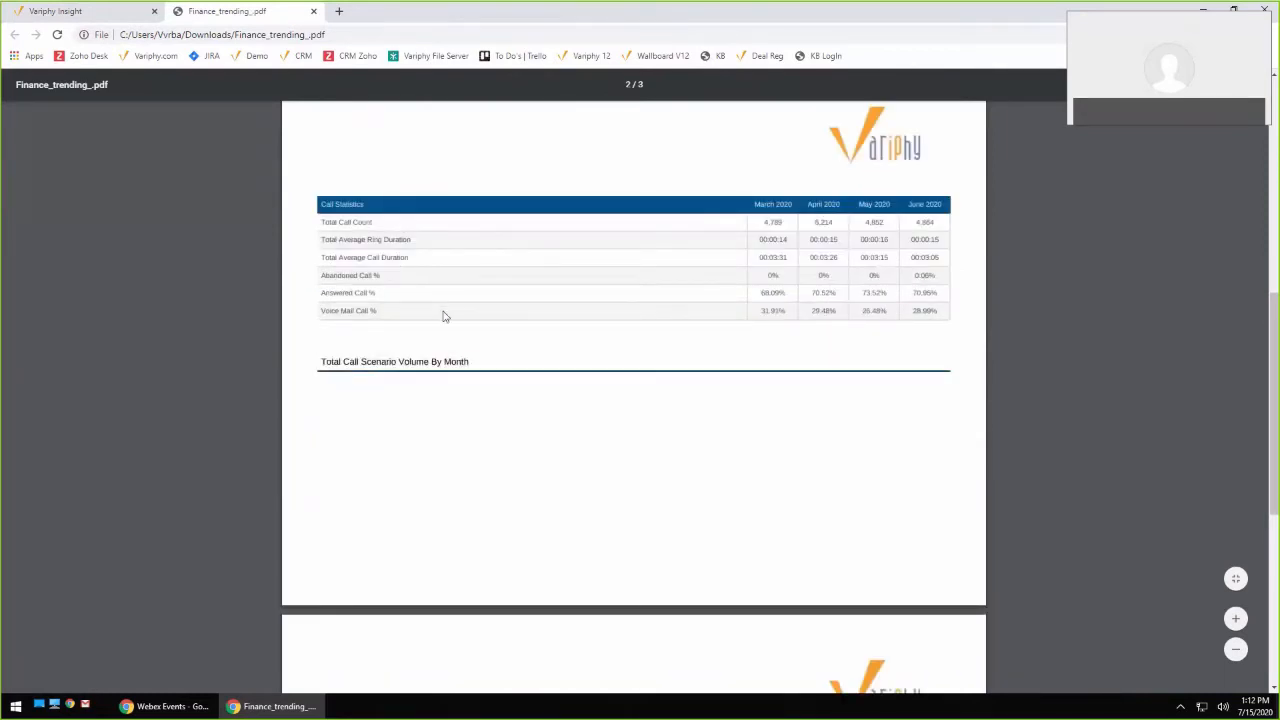
pyautogui.scroll(-1, 640, 333)
pyautogui.scroll(-3, 753, 353)
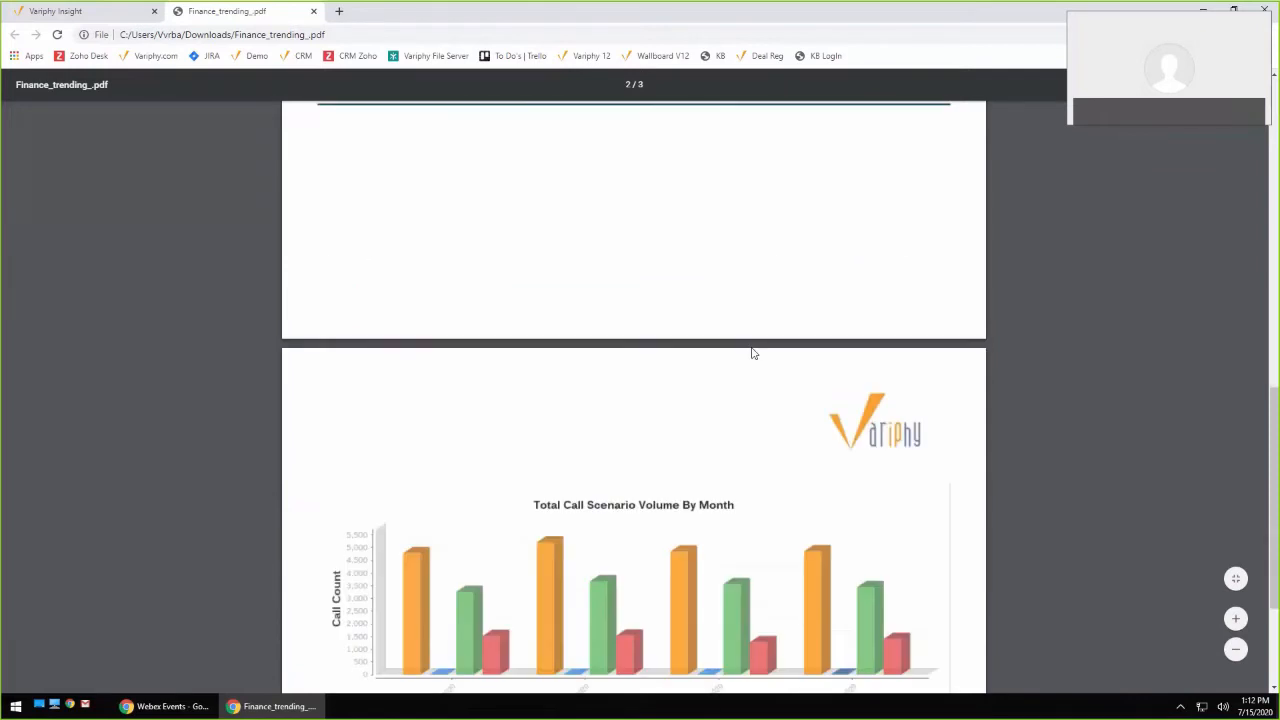
# Compare the Total Call Count and Answered Call % values from March to June 2020, and view the monthly volume chart
pyautogui.scroll(5, 753, 353)
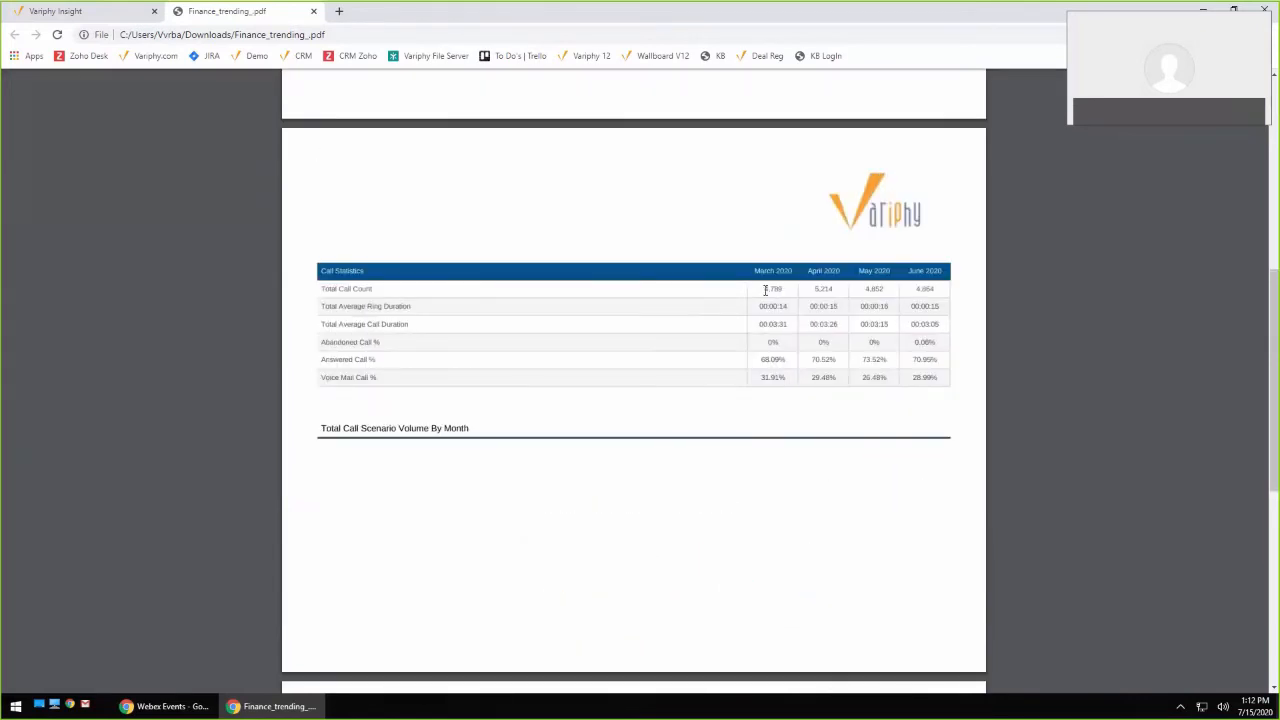
pyautogui.moveTo(765, 289); pyautogui.dragTo(936, 289)
pyautogui.moveTo(765, 289); pyautogui.dragTo(784, 289)
pyautogui.moveTo(785, 364); pyautogui.dragTo(761, 364)
pyautogui.moveTo(811, 362); pyautogui.dragTo(939, 361)
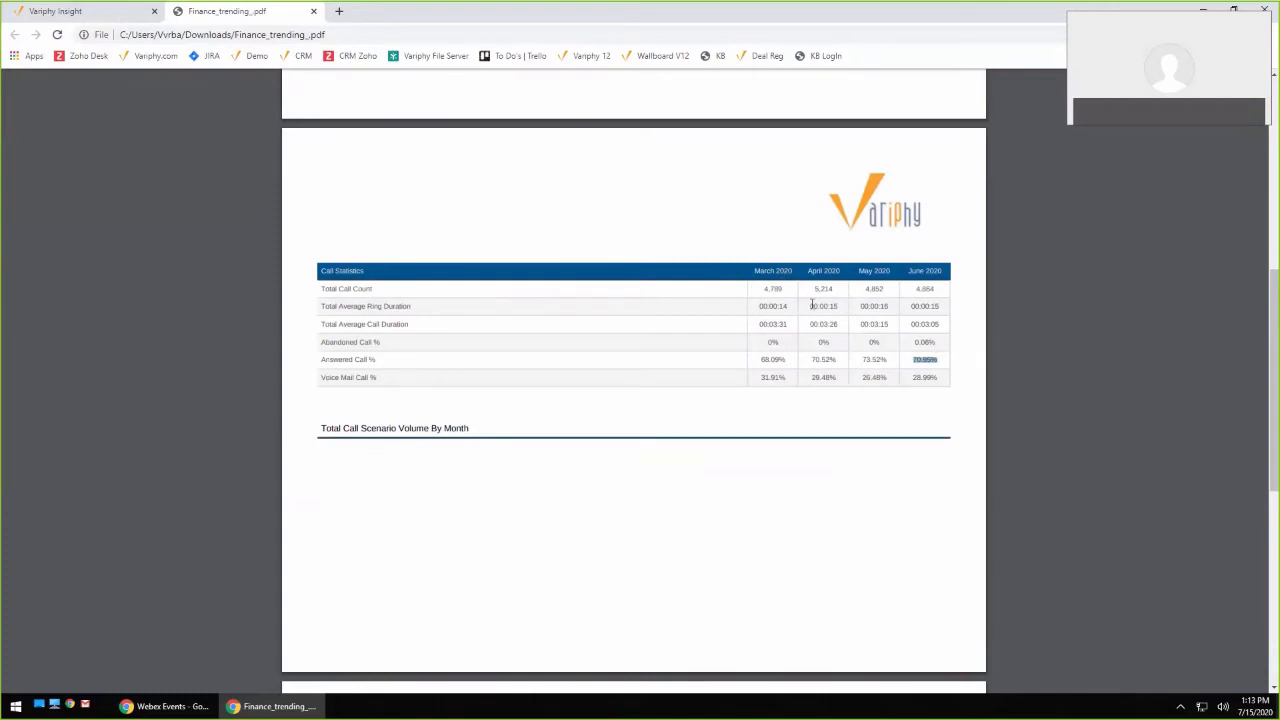
pyautogui.scroll(-1, 834, 423)
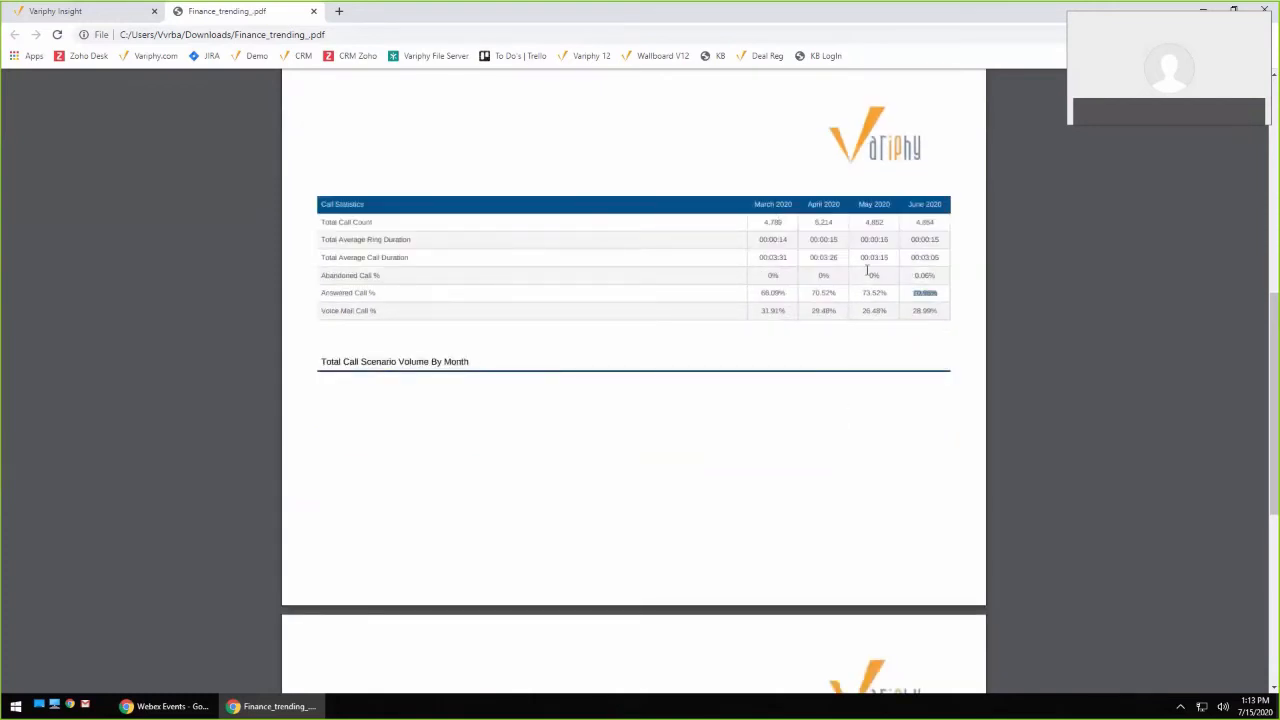
pyautogui.scroll(-5, 680, 371)
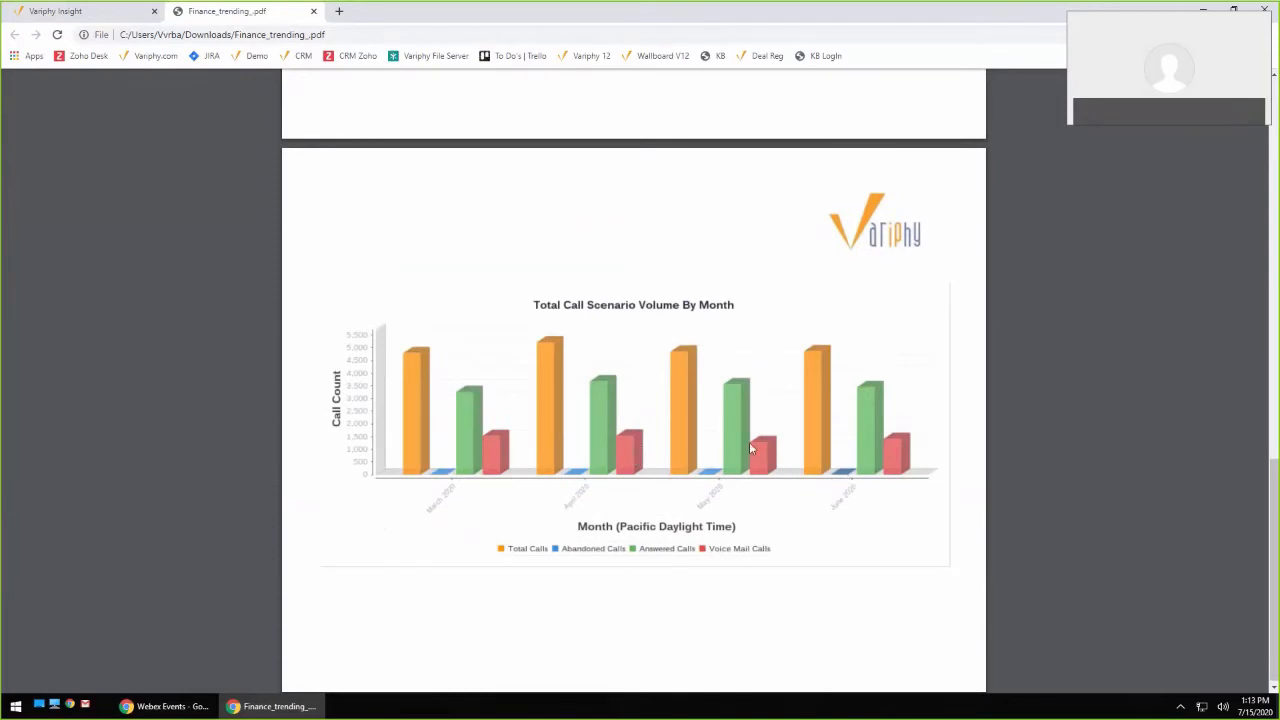
# Return to Variphy Insight, try replacing Month with Week as the total call statistic tables' time unit, and cancel the export
pyautogui.click(95, 12)
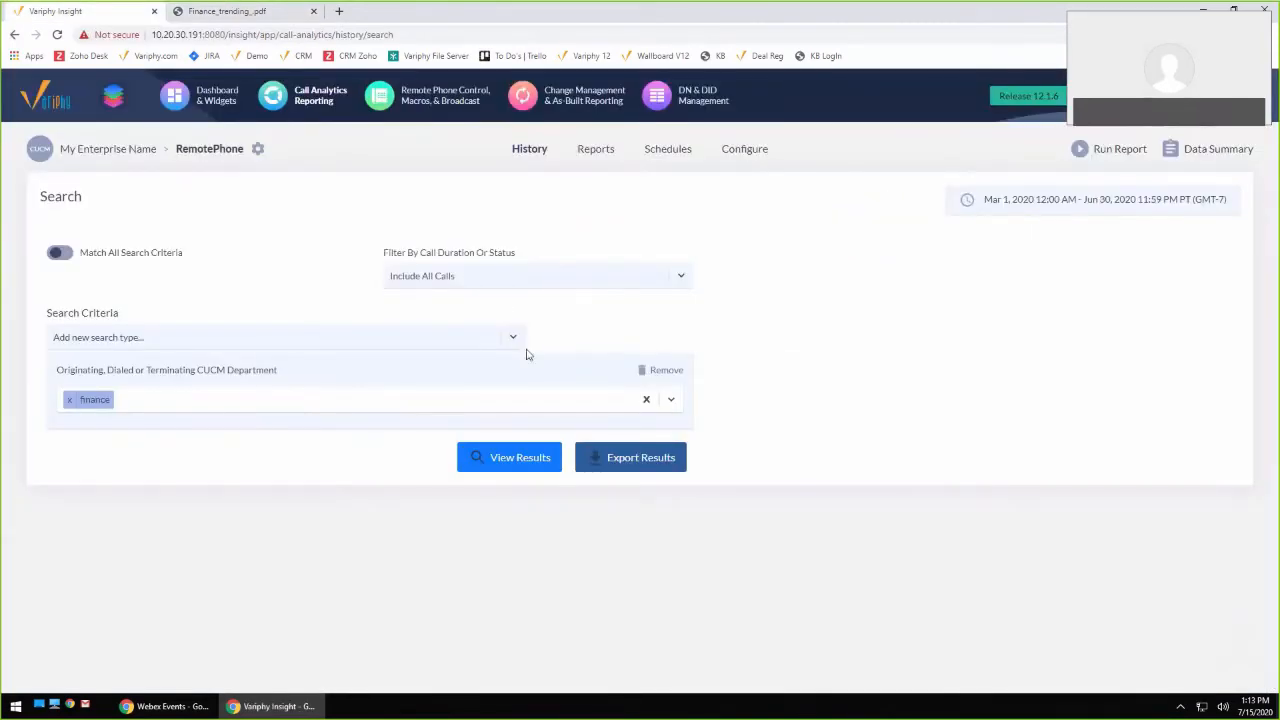
pyautogui.click(653, 466)
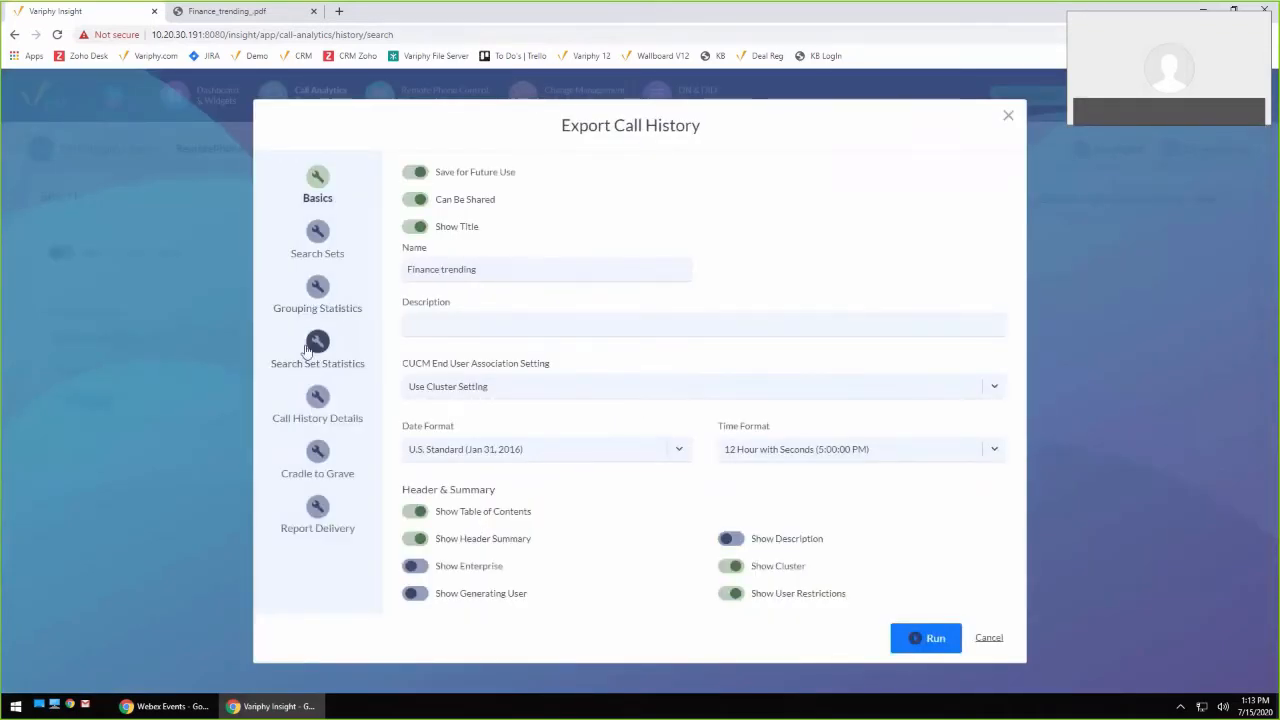
pyautogui.click(307, 350)
pyautogui.scroll(-5, 677, 403)
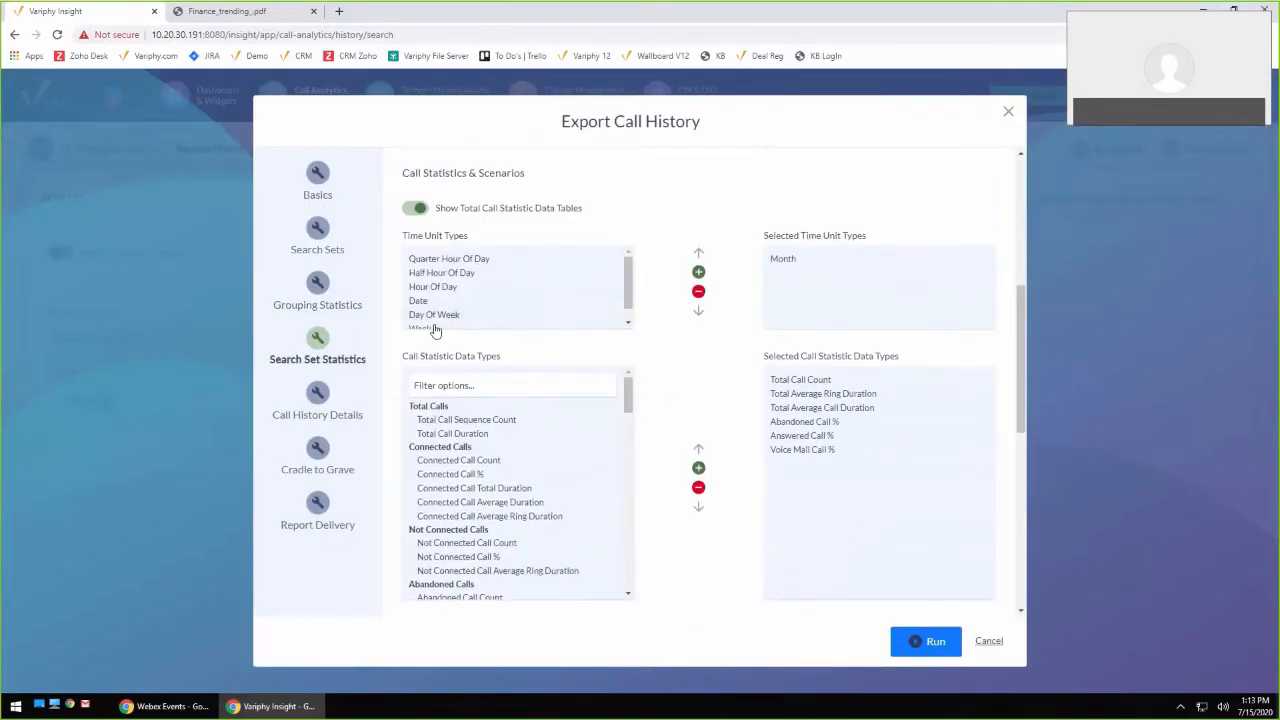
pyautogui.scroll(-1, 438, 326)
pyautogui.click(421, 315)
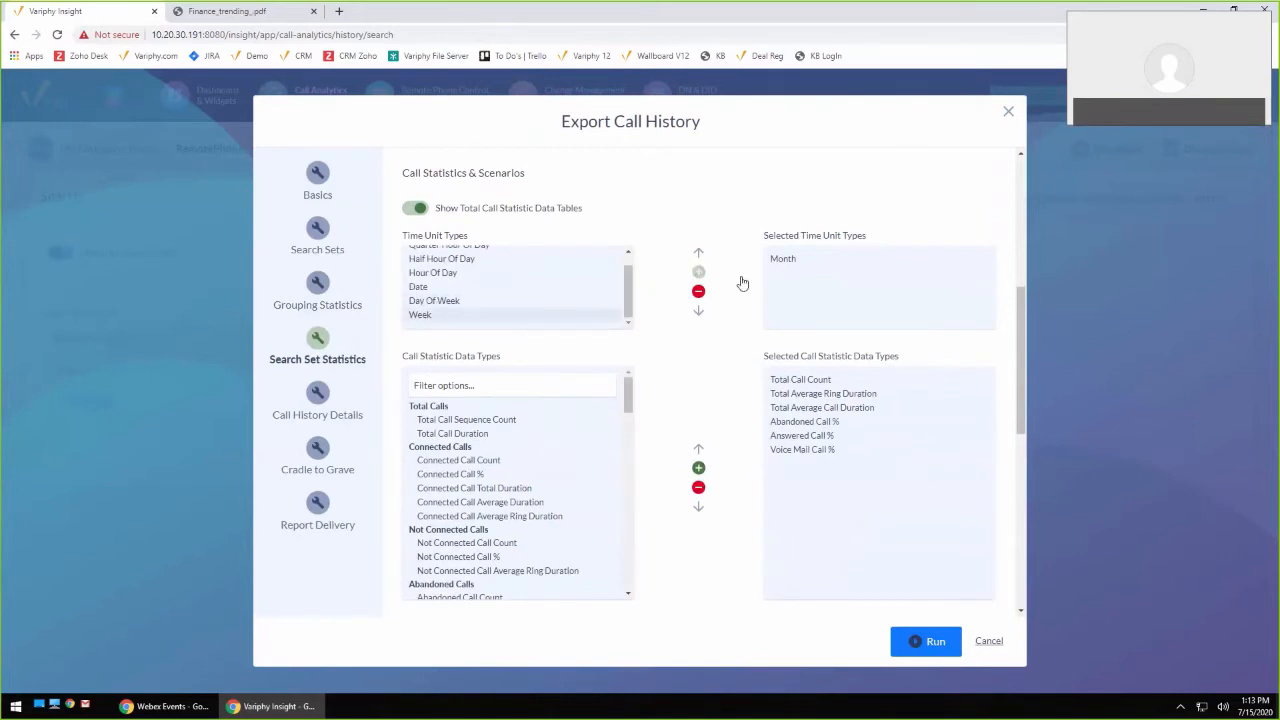
pyautogui.click(698, 272)
pyautogui.click(698, 293)
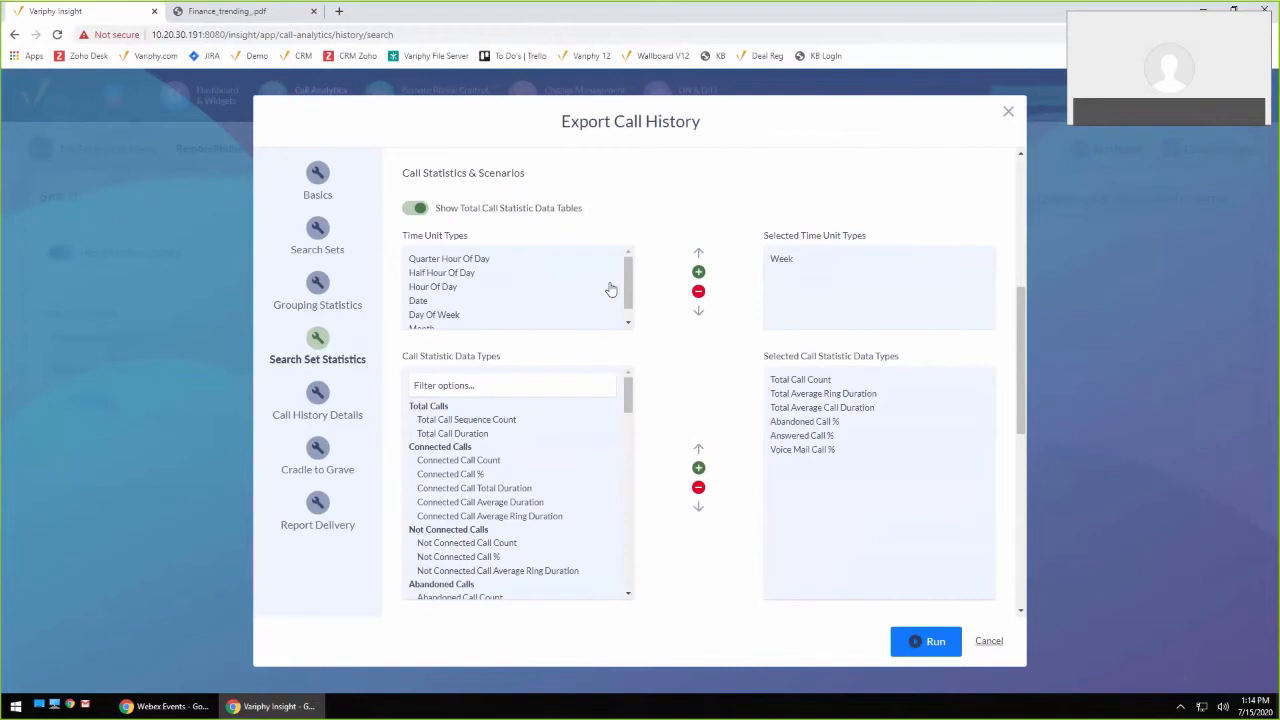
pyautogui.scroll(-1, 458, 327)
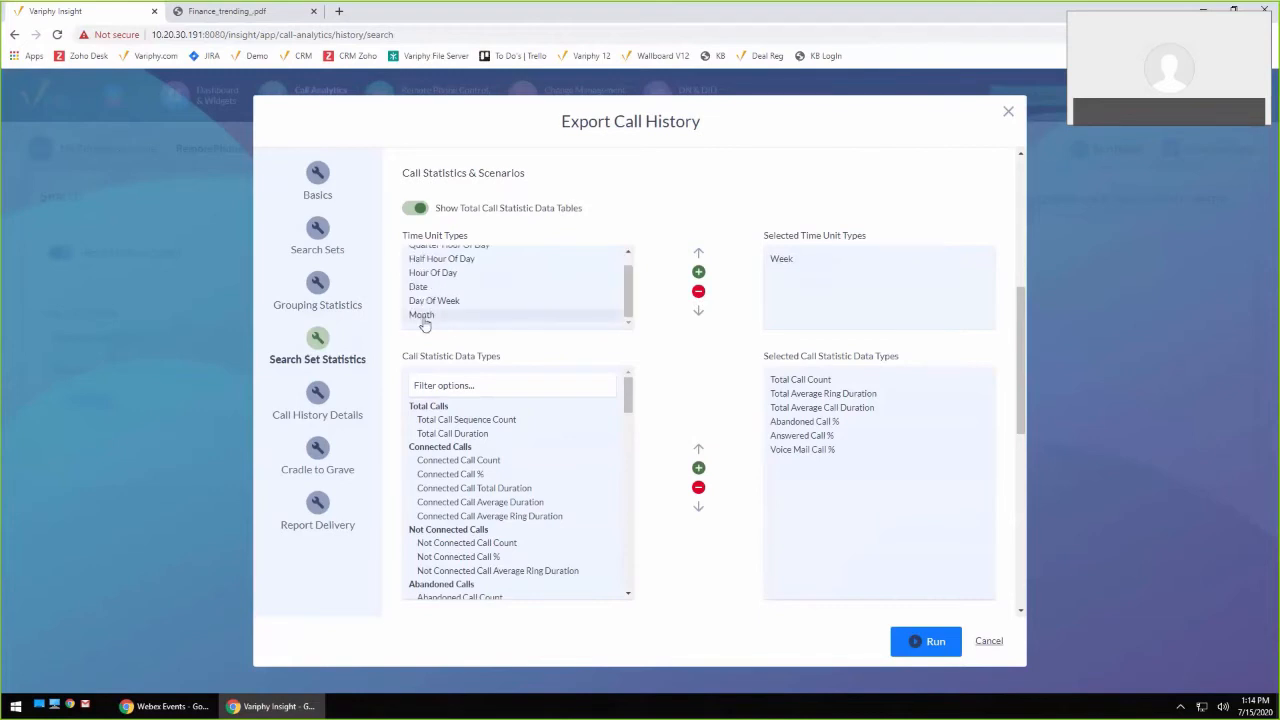
pyautogui.click(428, 316)
pyautogui.click(990, 641)
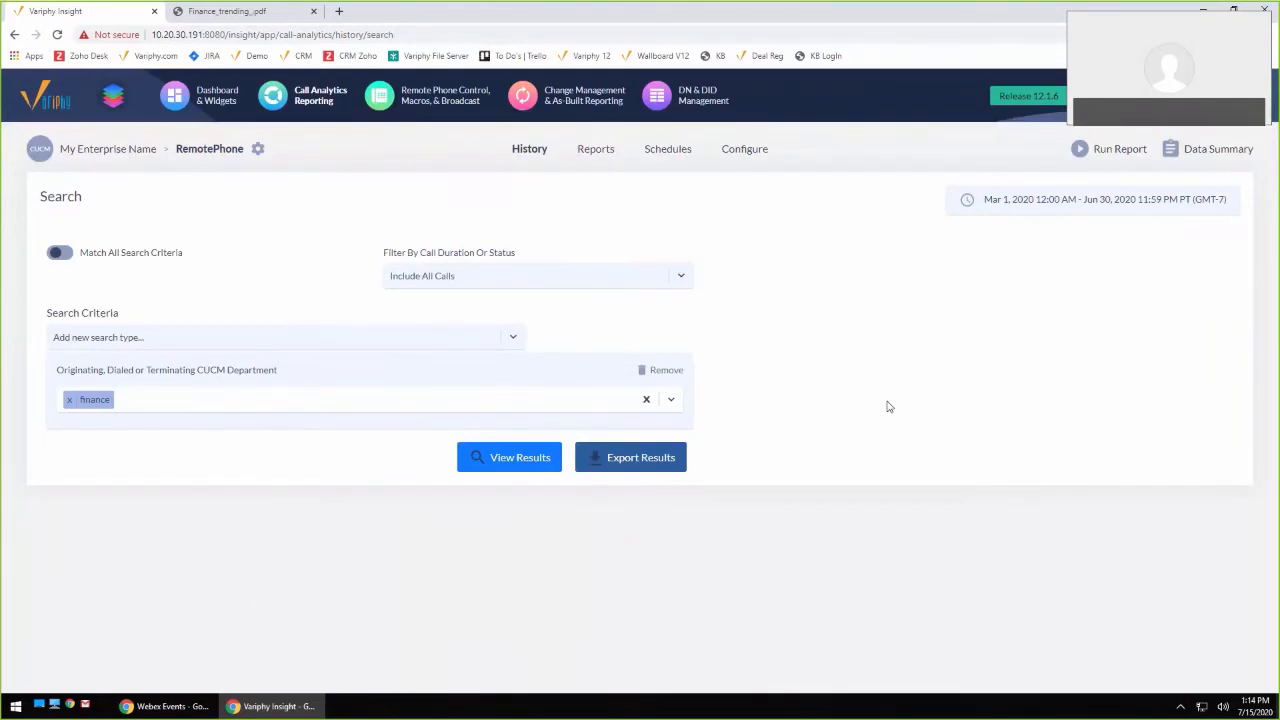
# Remove the finance department search criterion and add Originating or Terminating CUCM Device Type as the new criterion
pyautogui.click(664, 370)
pyautogui.click(513, 340)
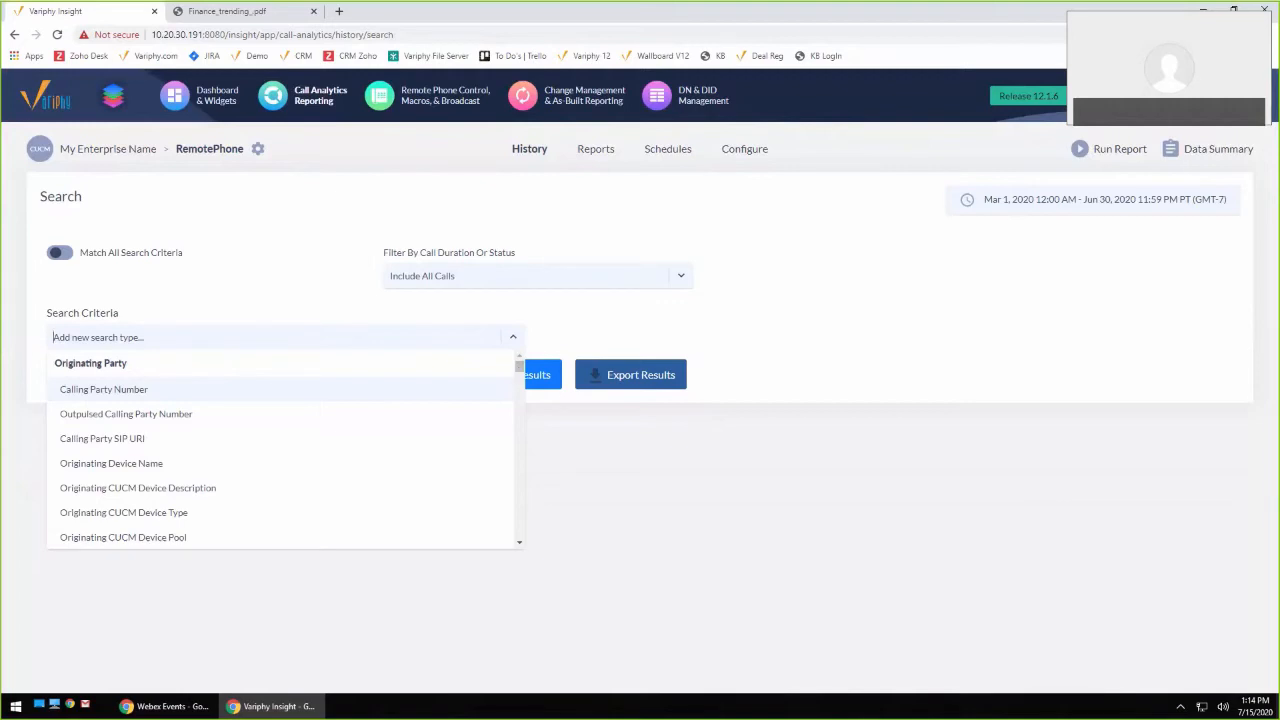
pyautogui.click(987, 386)
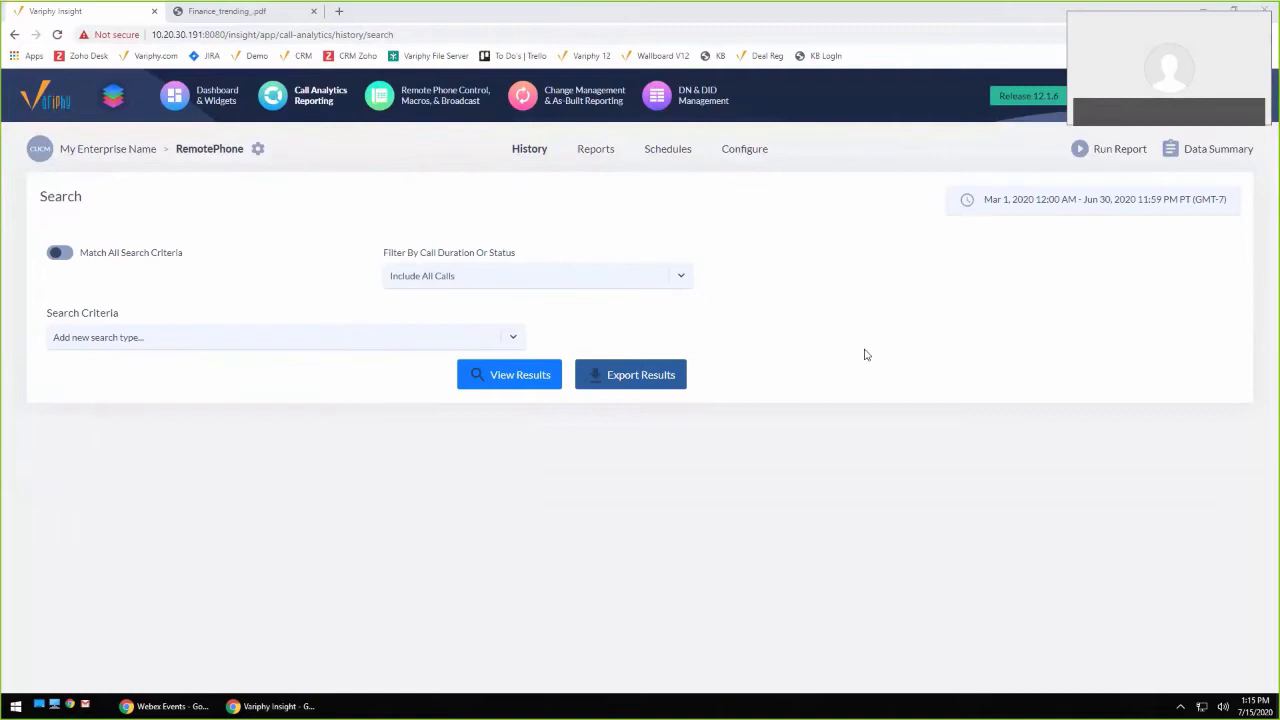
pyautogui.click(513, 340)
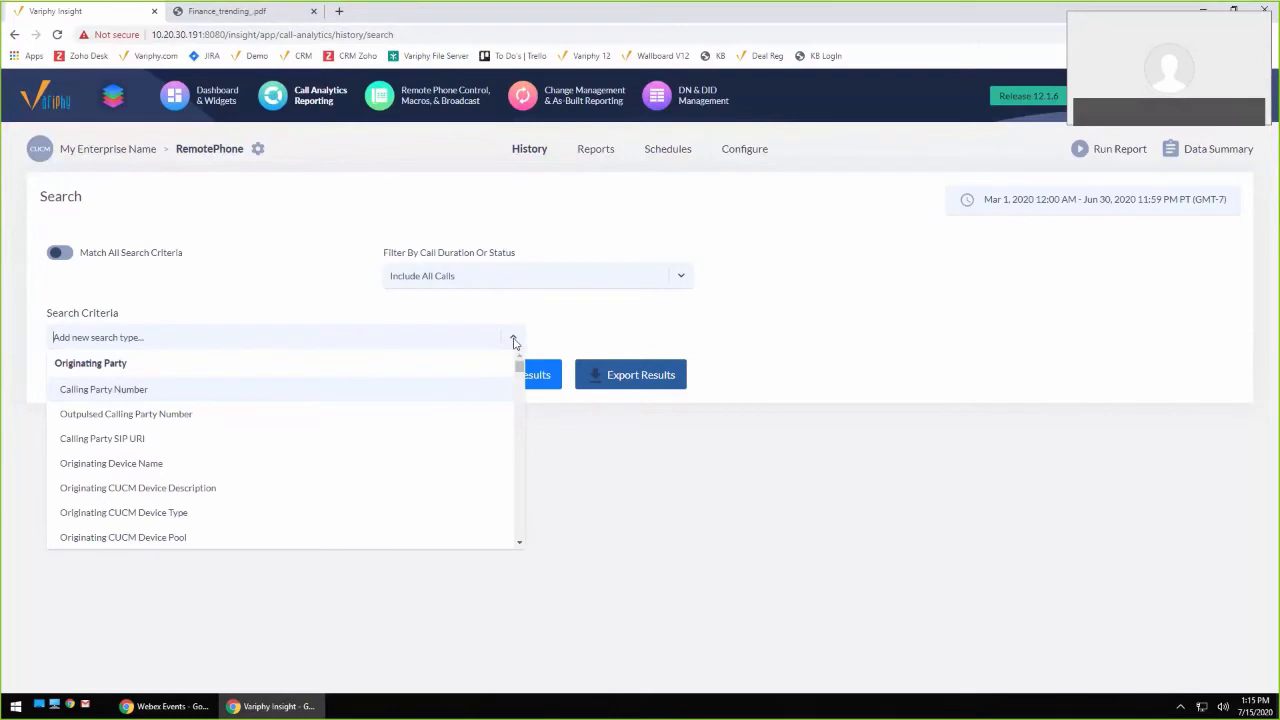
pyautogui.write('type')
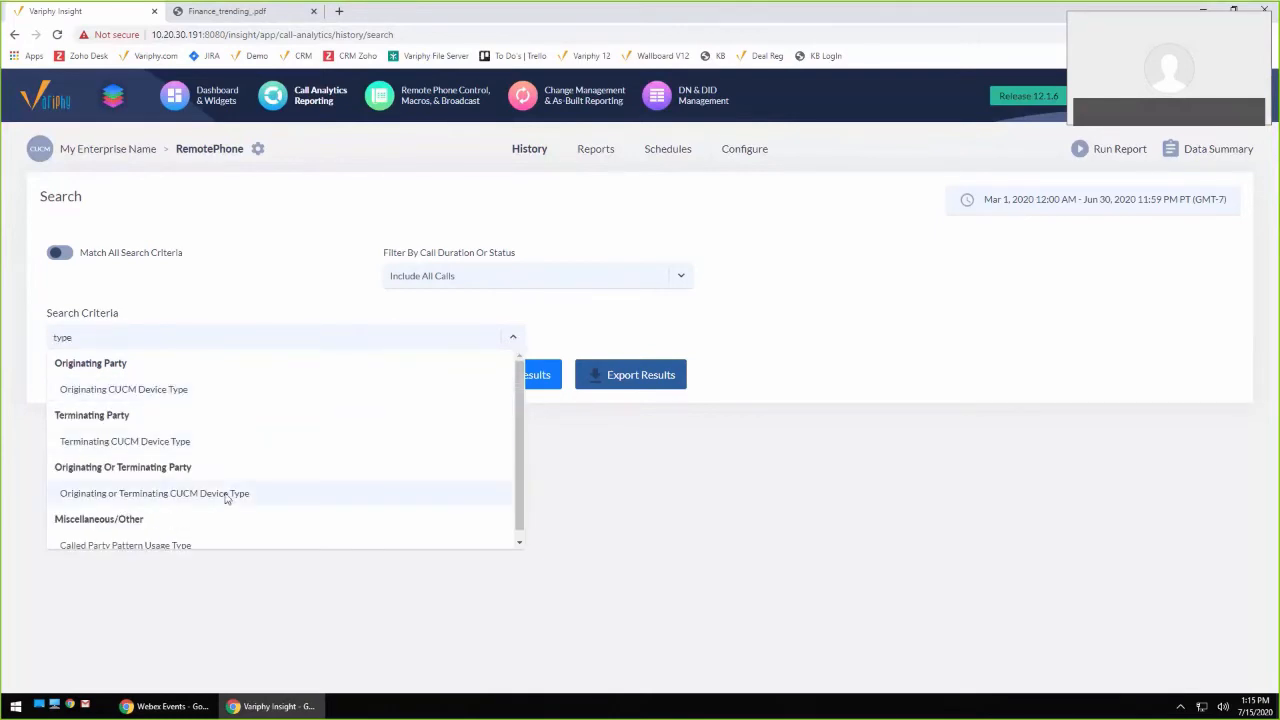
pyautogui.click(228, 494)
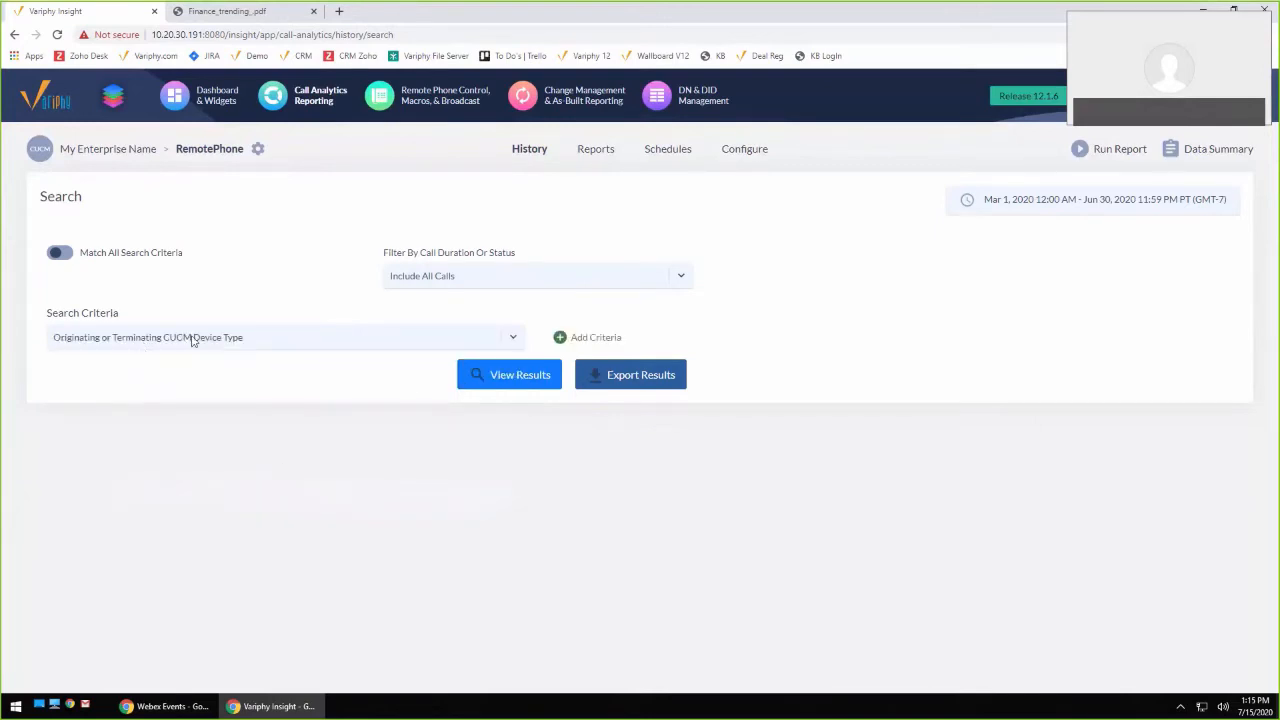
pyautogui.click(561, 340)
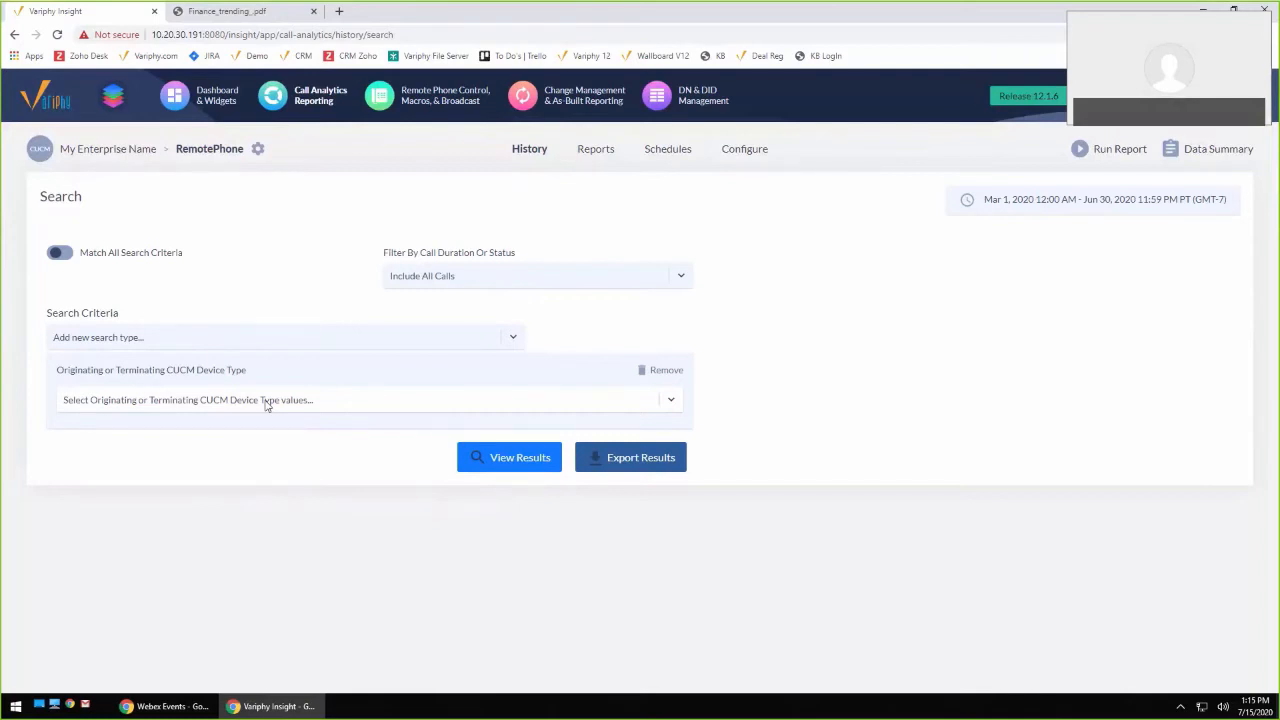
# Select Cisco IP Communicator, Cisco Unified Client Services Framework and Cisco Jabber for Tablet as the criterion's device types
pyautogui.click(267, 400)
pyautogui.write('un')
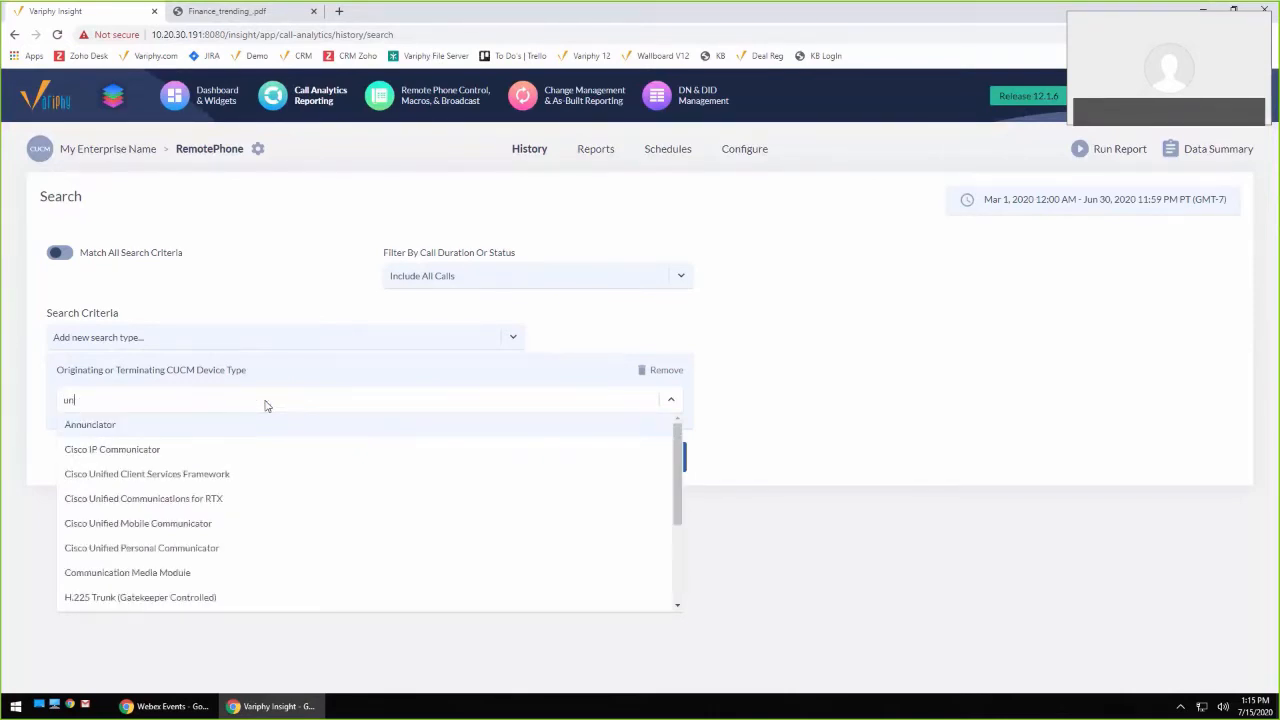
pyautogui.click(137, 449)
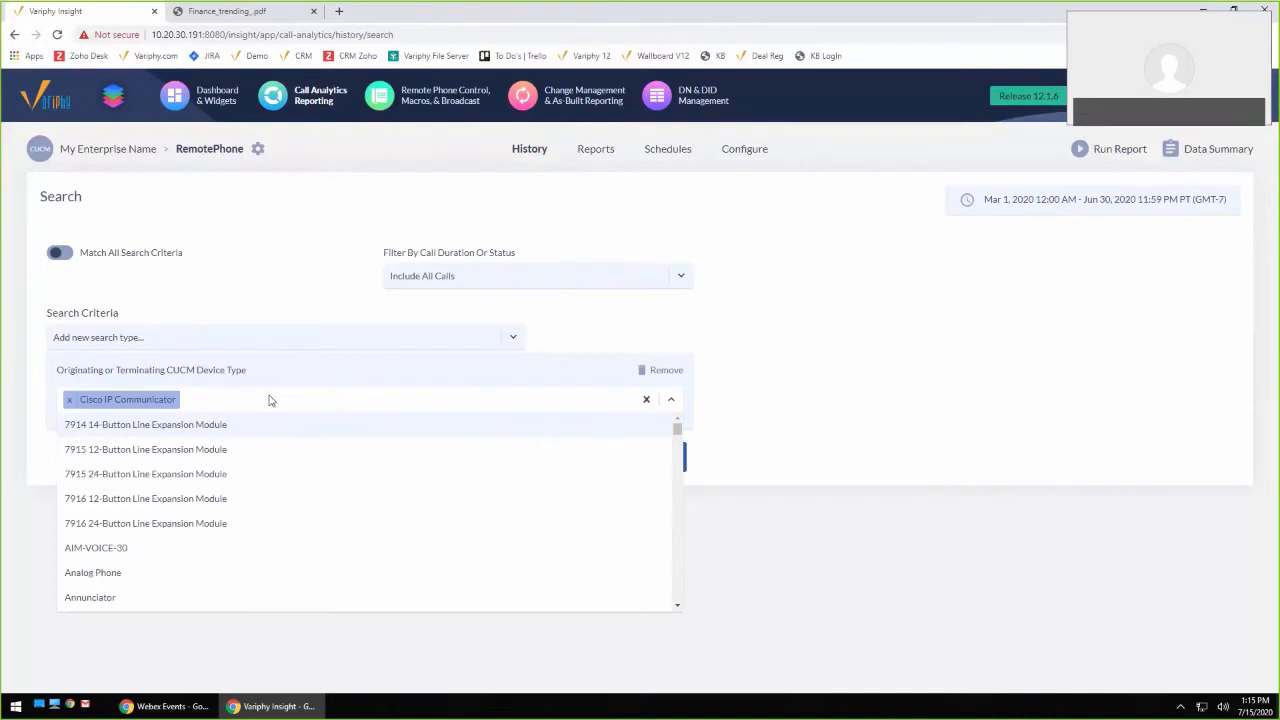
pyautogui.write('uni')
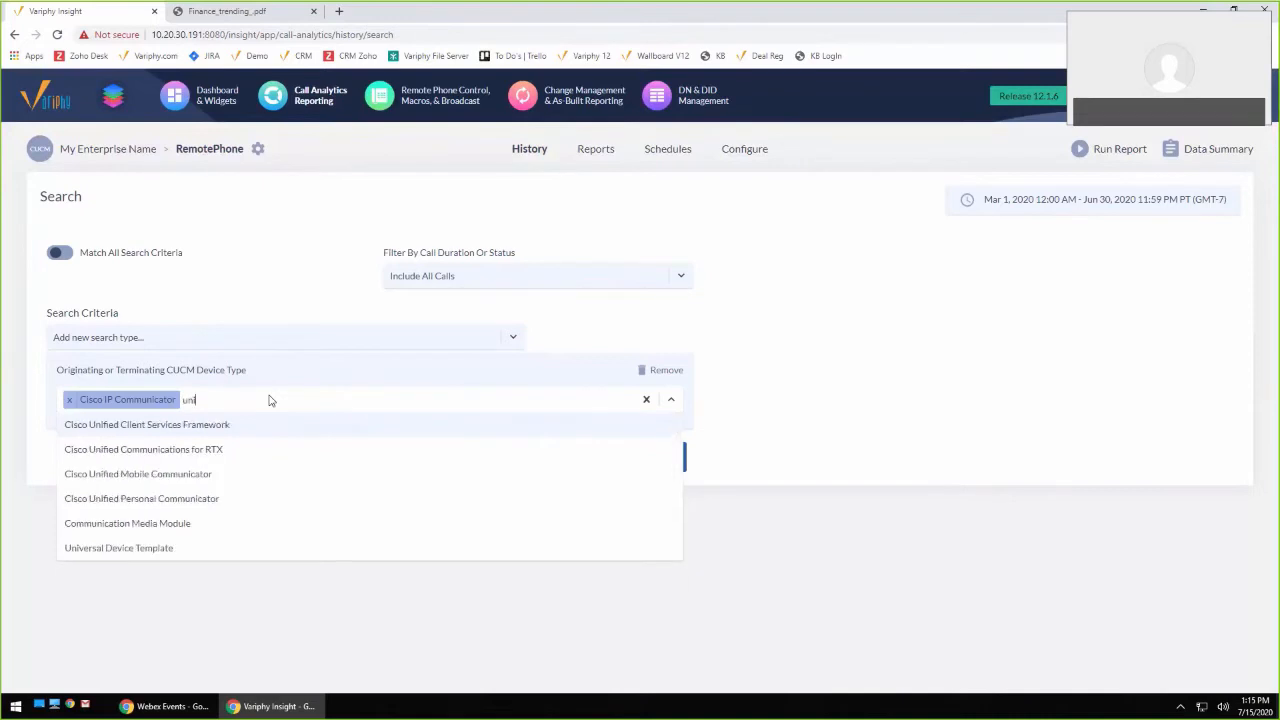
pyautogui.click(226, 426)
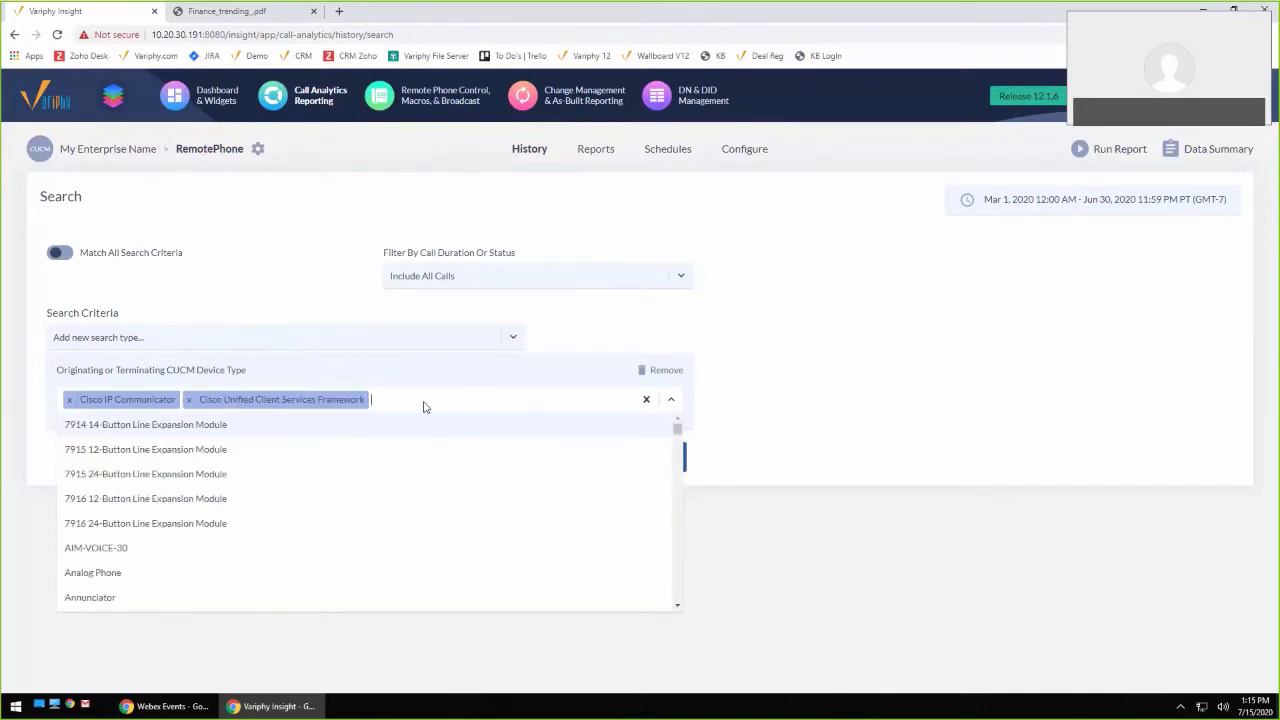
pyautogui.write('jabb')
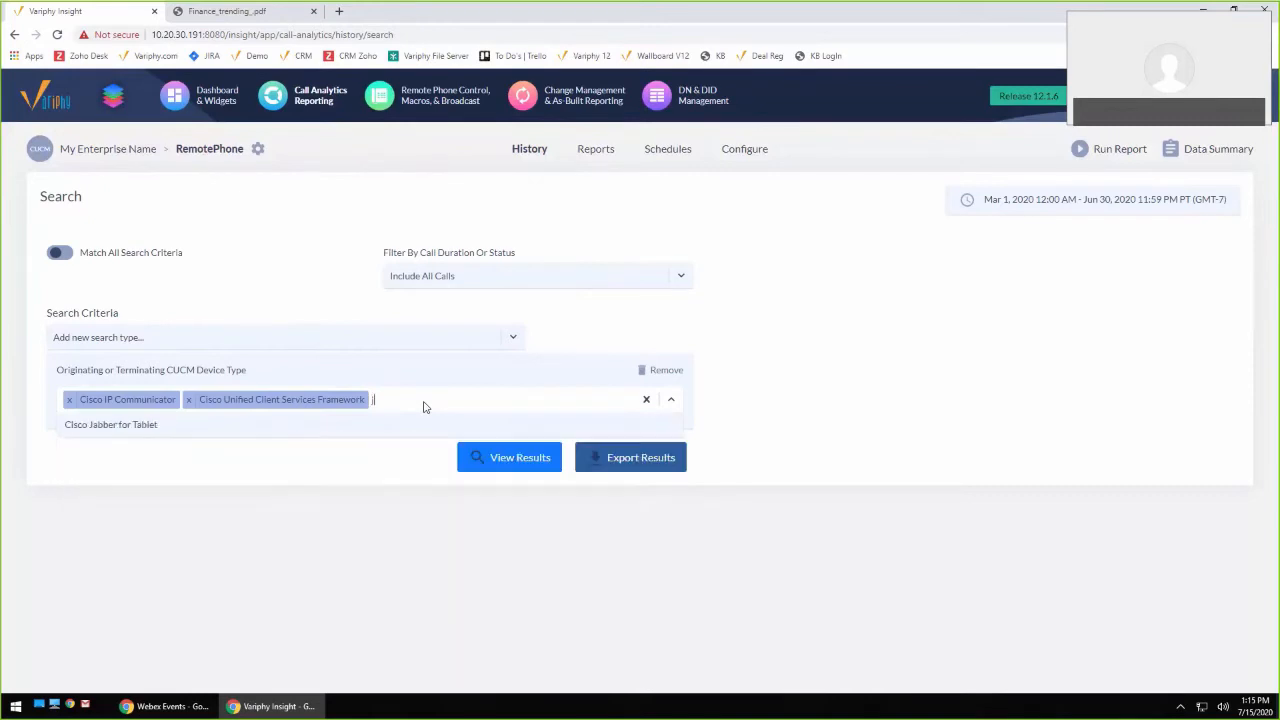
pyautogui.click(160, 426)
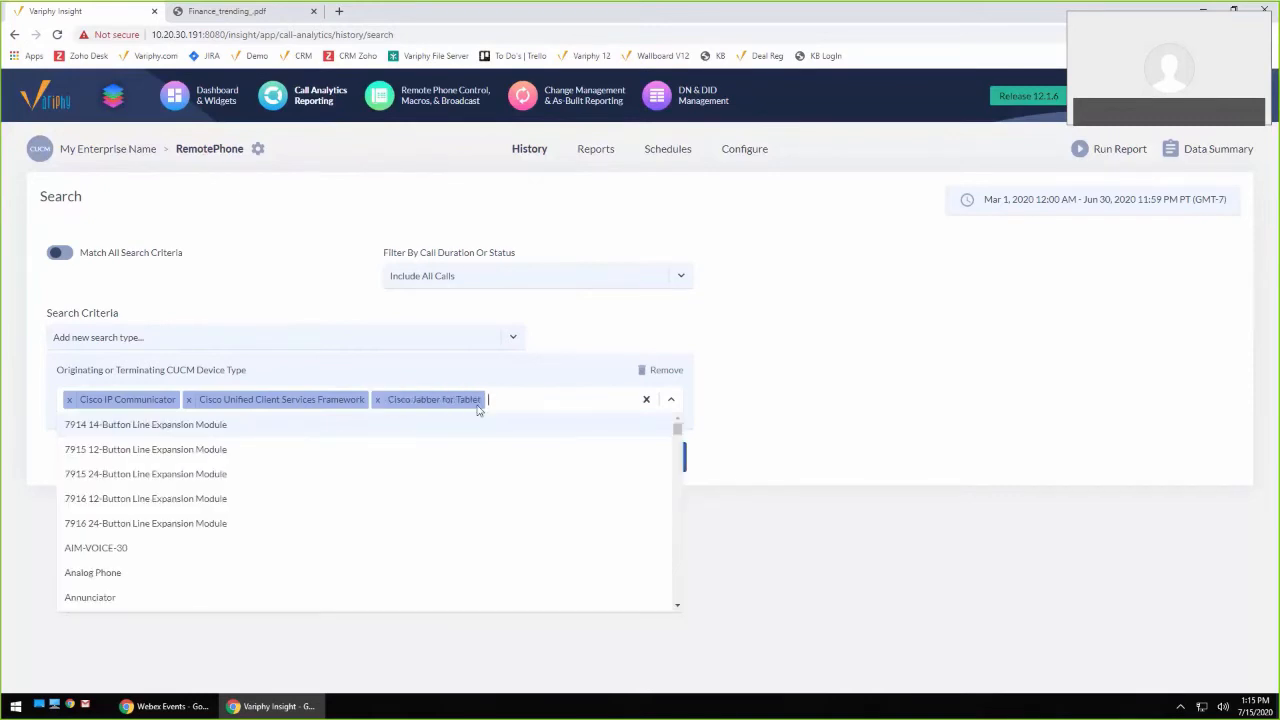
# Add Cisco Dual Mode for iPhone and Cisco Dual Mode for Android to the criterion's device types
pyautogui.write('ip')
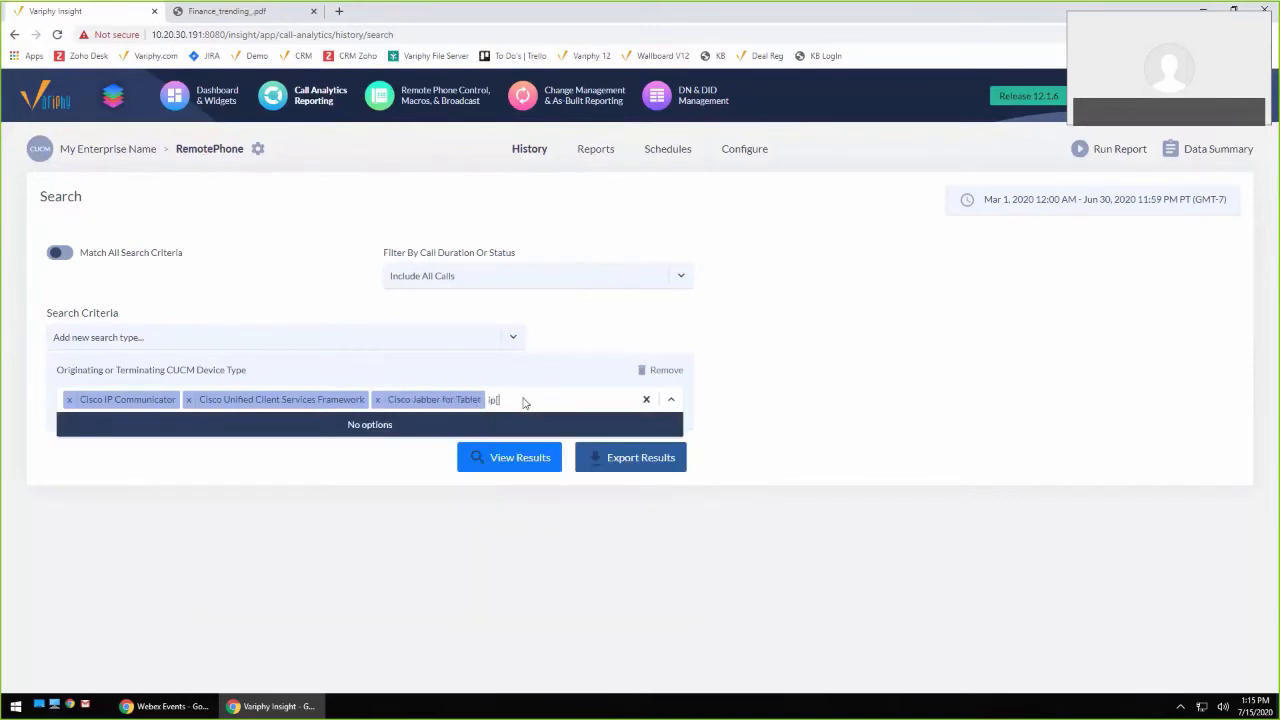
pyautogui.press('BackSpace')
pyautogui.press('BackSpace')
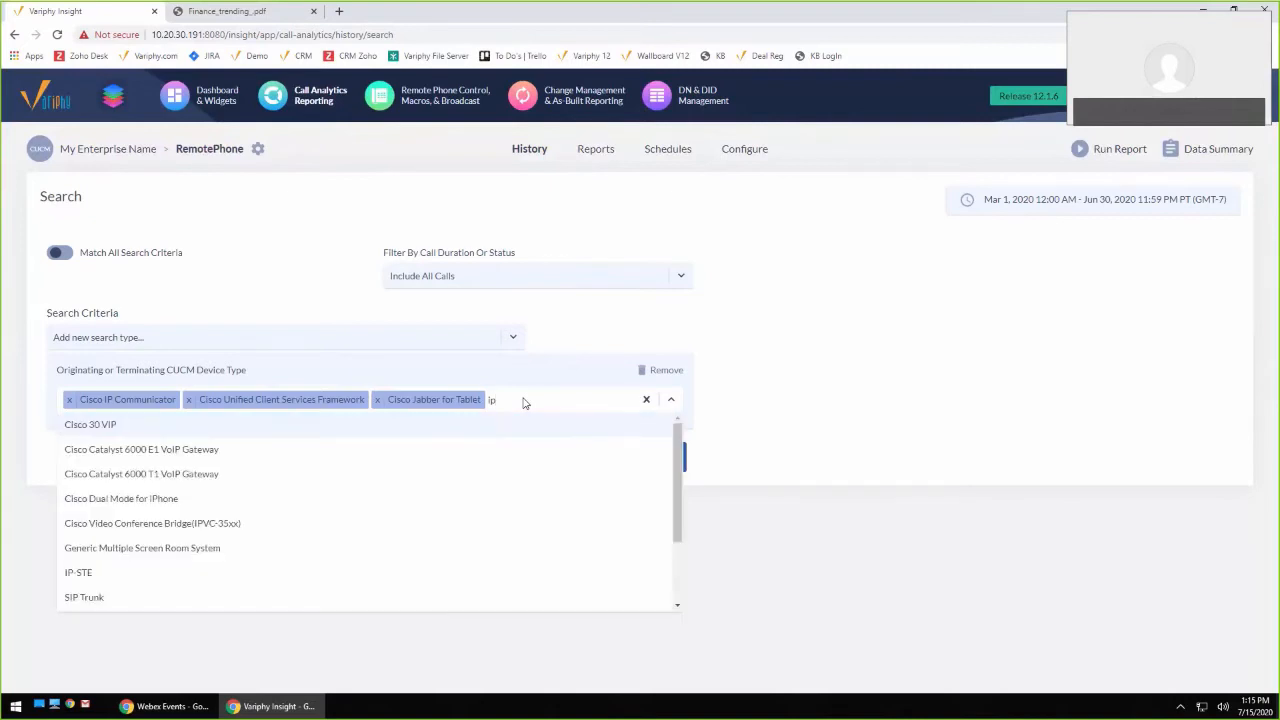
pyautogui.write('h')
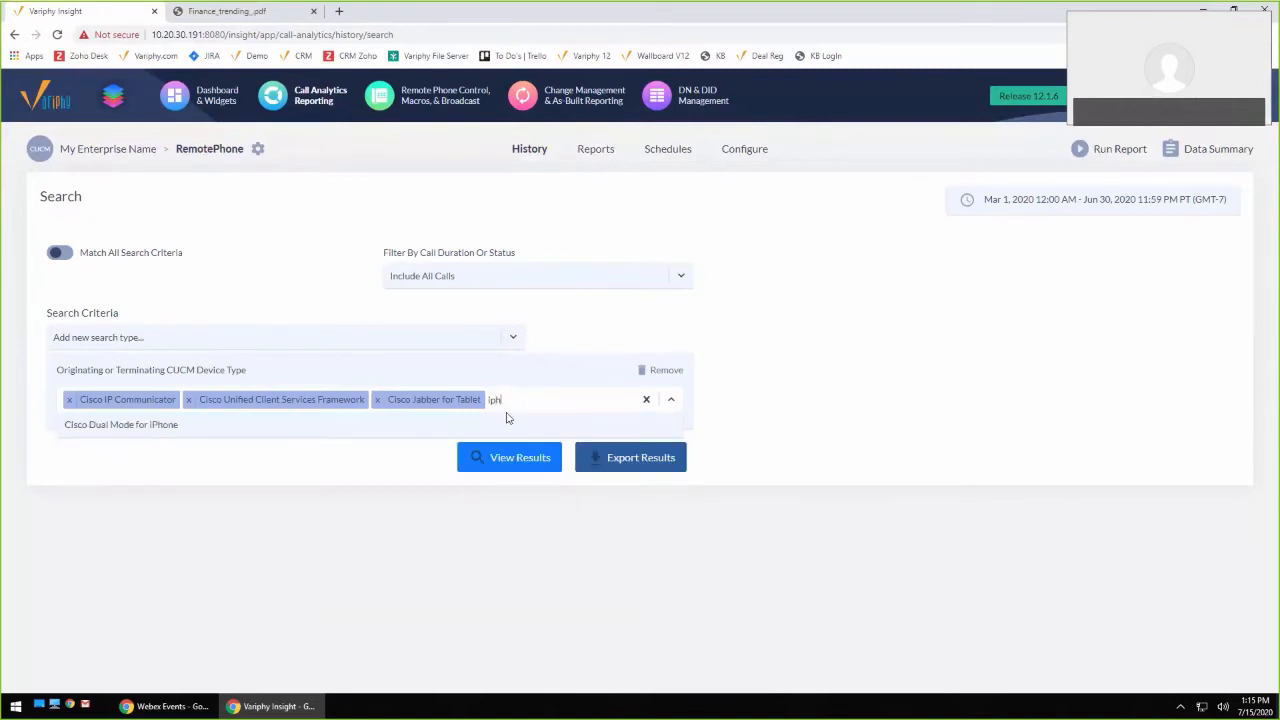
pyautogui.click(437, 428)
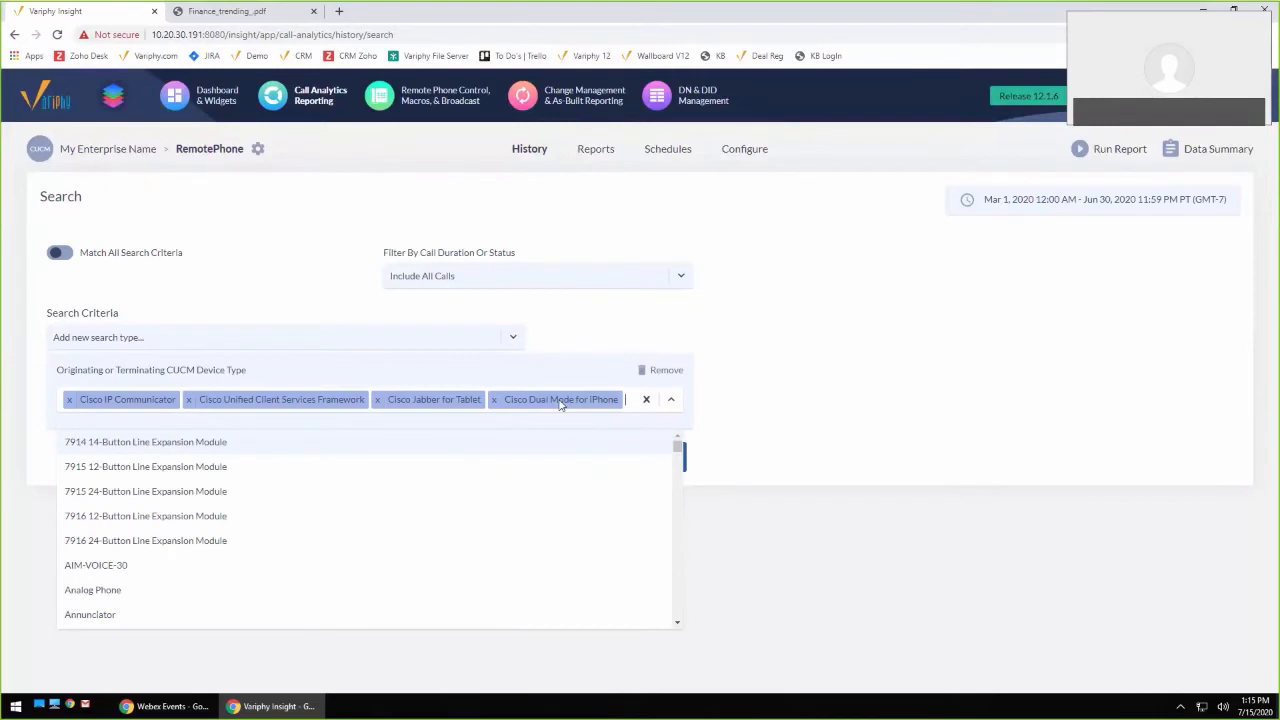
pyautogui.write('andr')
pyautogui.click(233, 442)
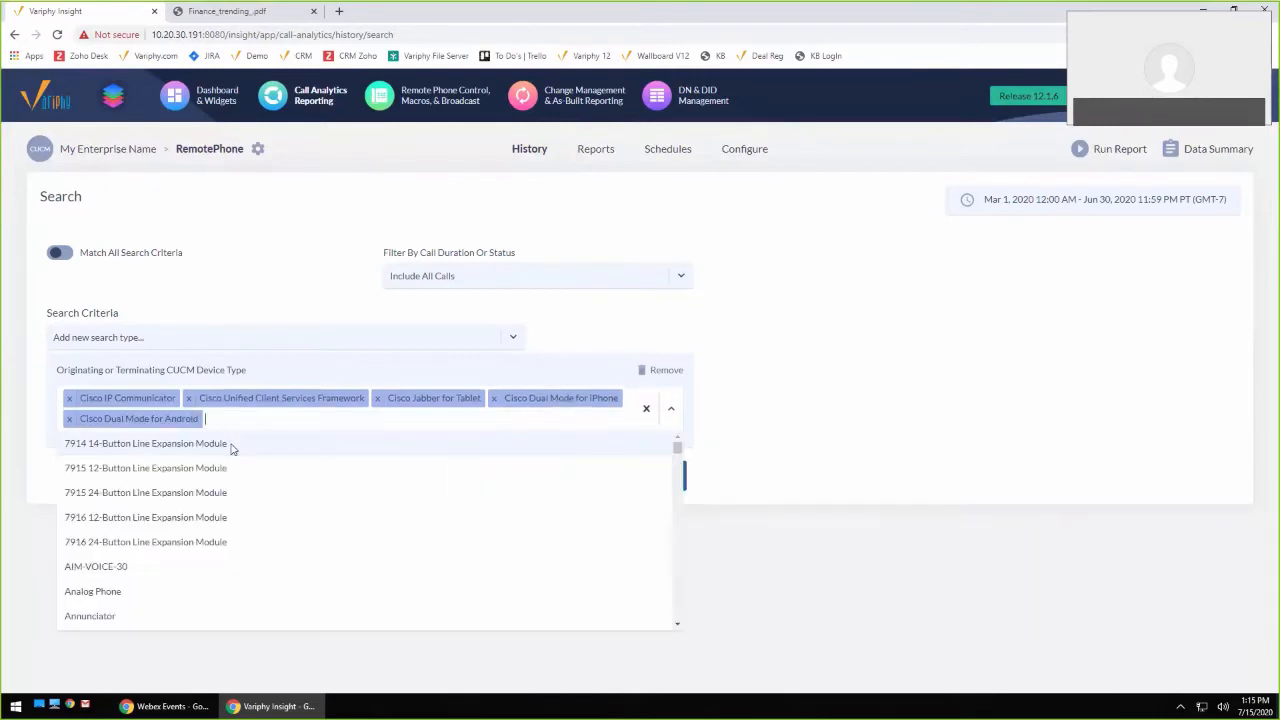
pyautogui.click(954, 393)
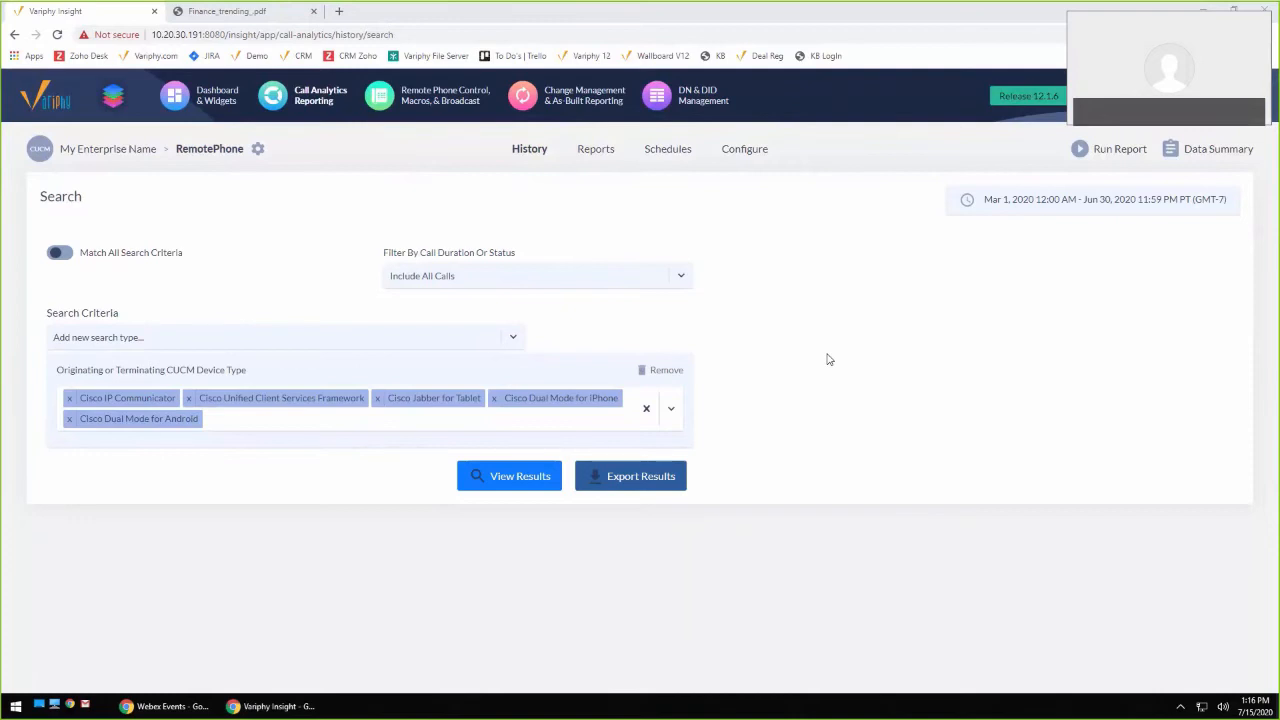
# Set the search time window from Apr 01, 2020 at 12:00 AM to May 31, 2020 at 11:59 PM
pyautogui.click(631, 479)
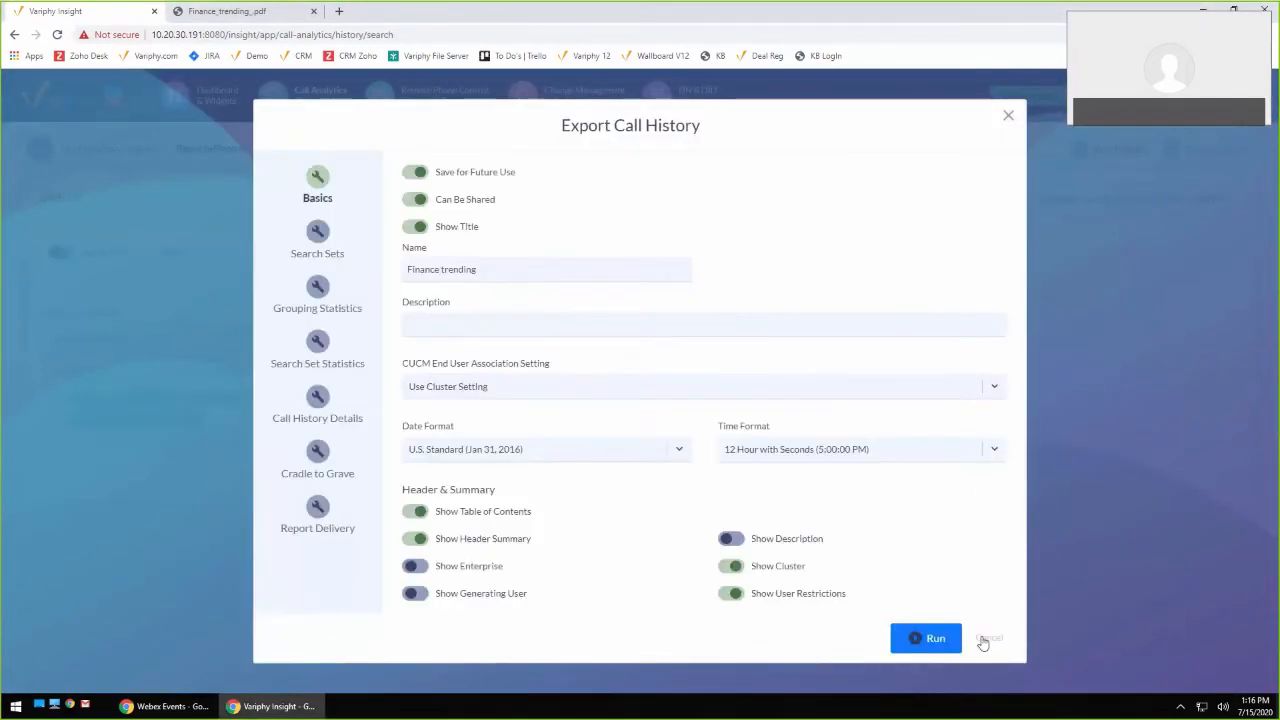
pyautogui.click(980, 640)
pyautogui.click(1047, 207)
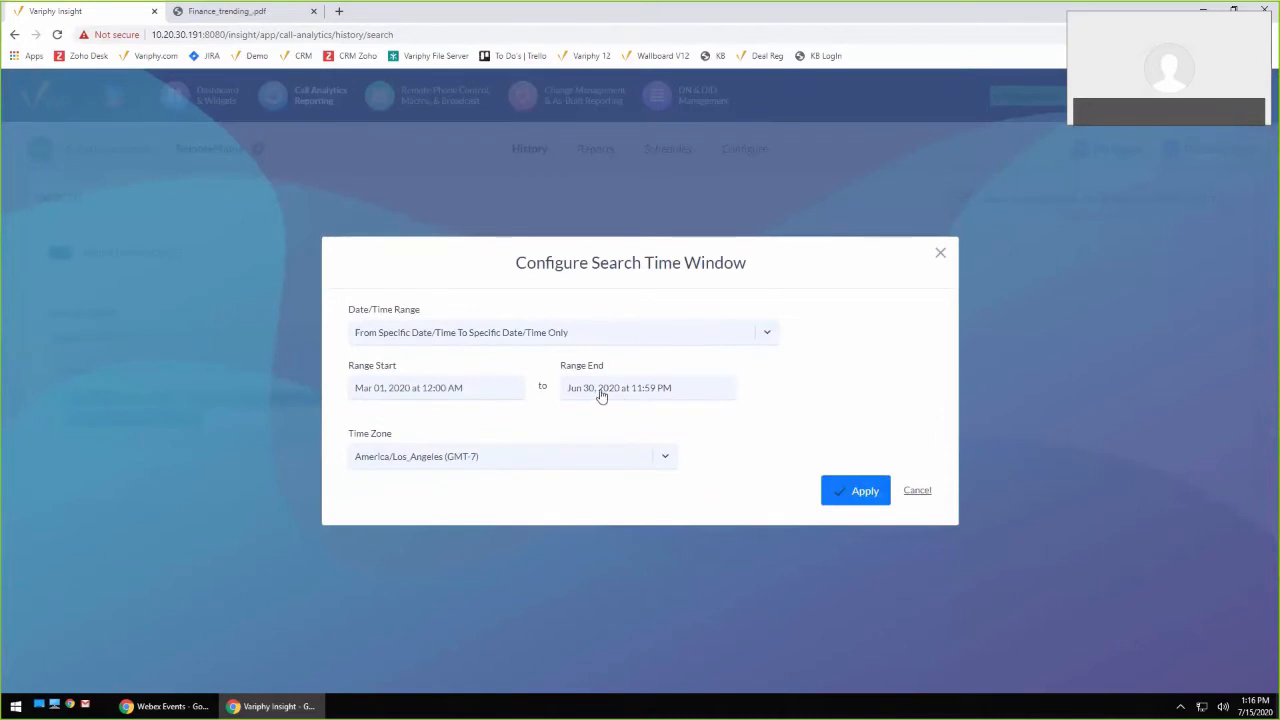
pyautogui.click(509, 392)
pyautogui.click(536, 412)
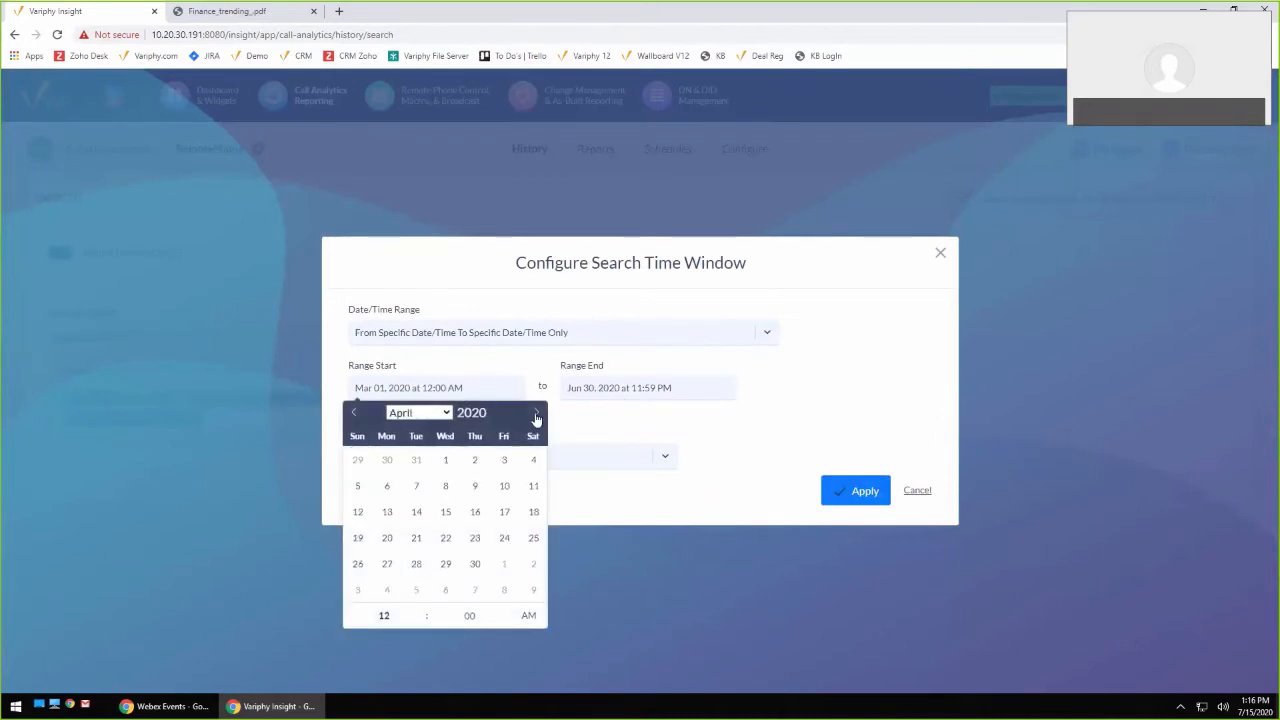
pyautogui.click(446, 459)
pyautogui.click(613, 397)
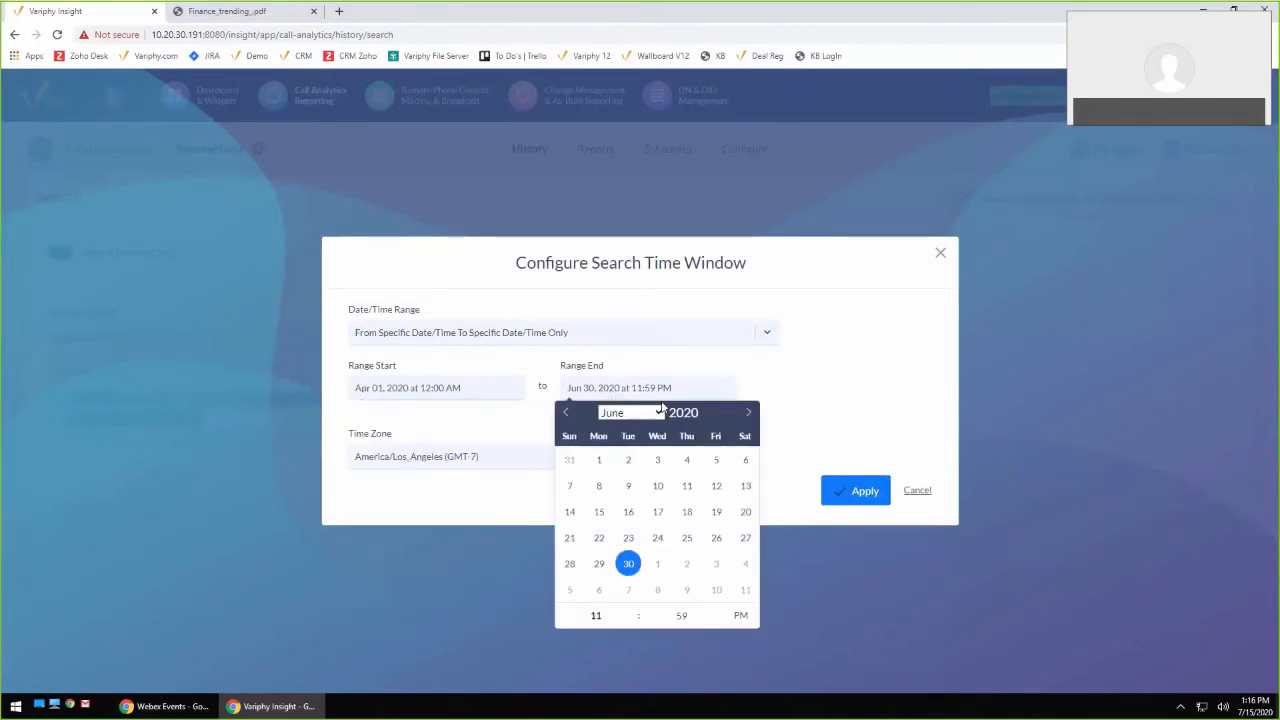
pyautogui.click(569, 413)
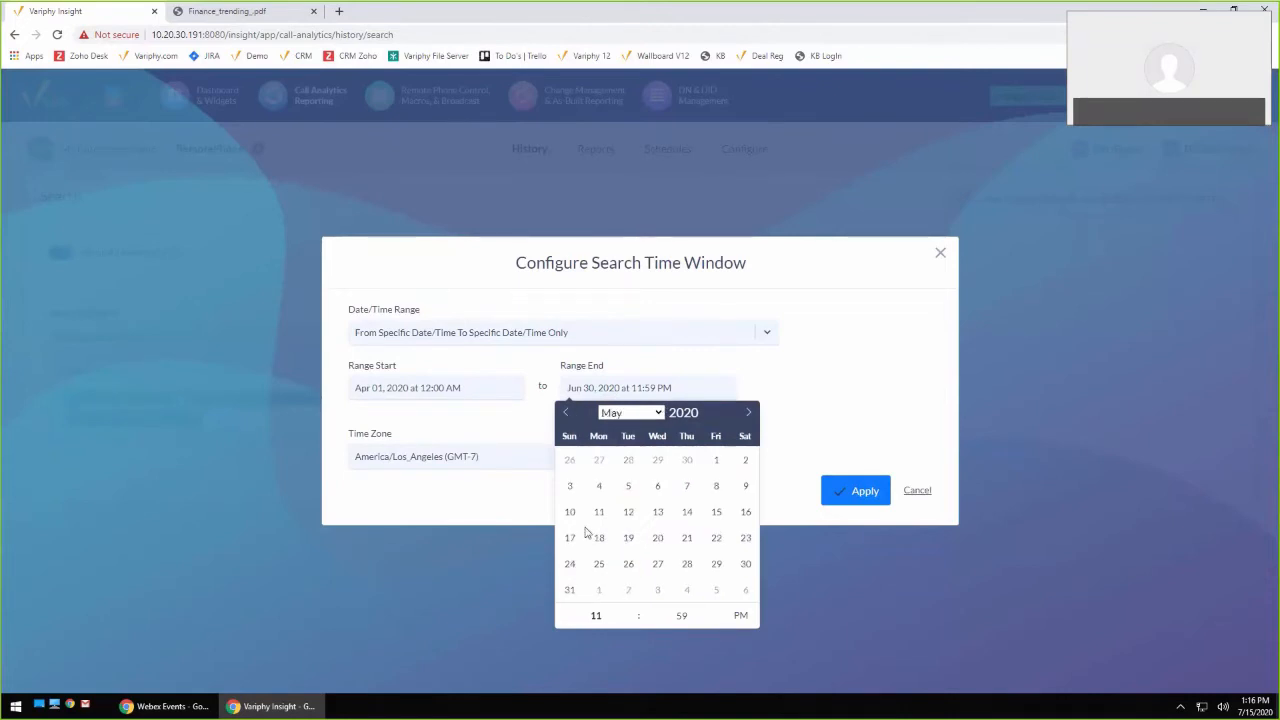
pyautogui.click(569, 589)
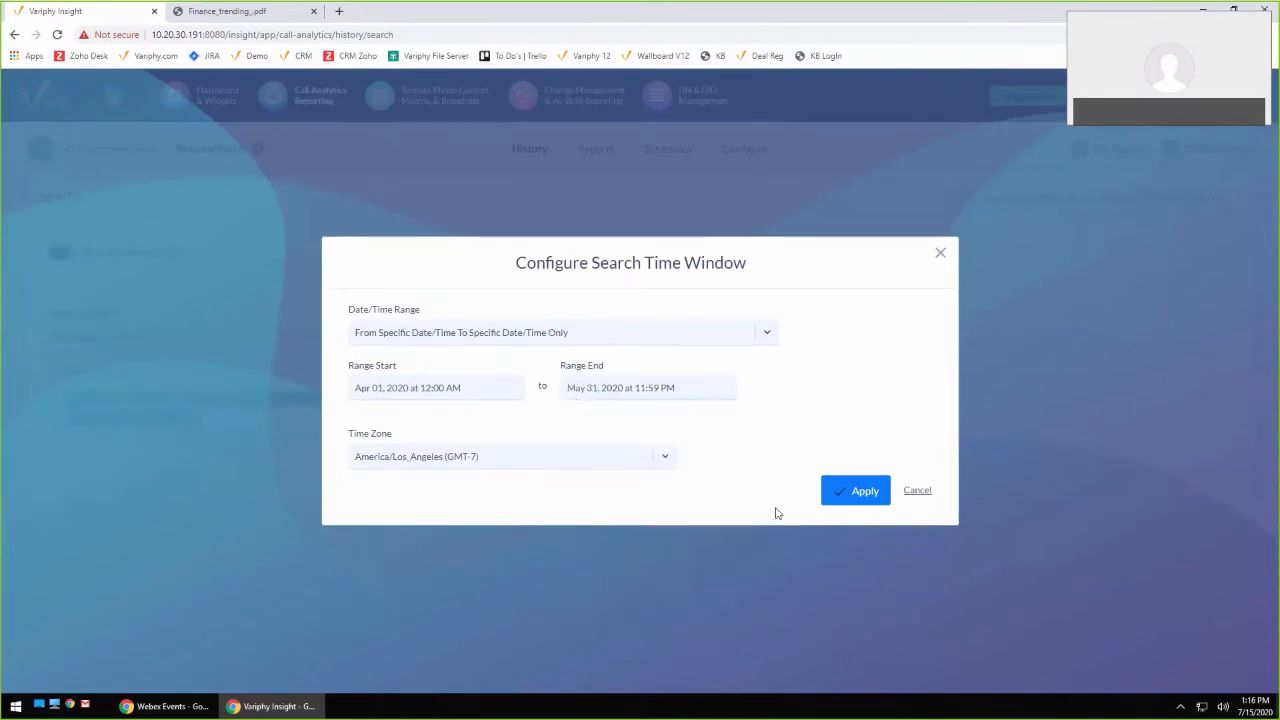
pyautogui.click(850, 495)
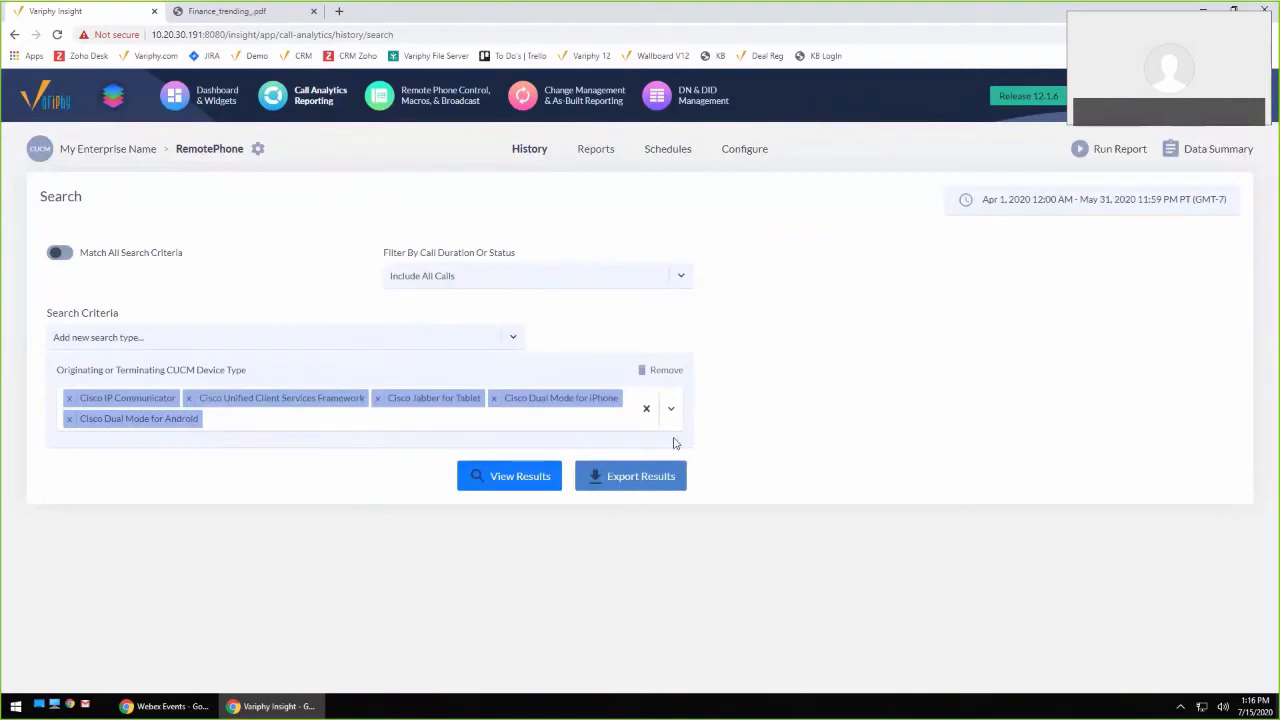
# Start a call history export of the search results and name the report Soft Phone Adoption
pyautogui.click(633, 478)
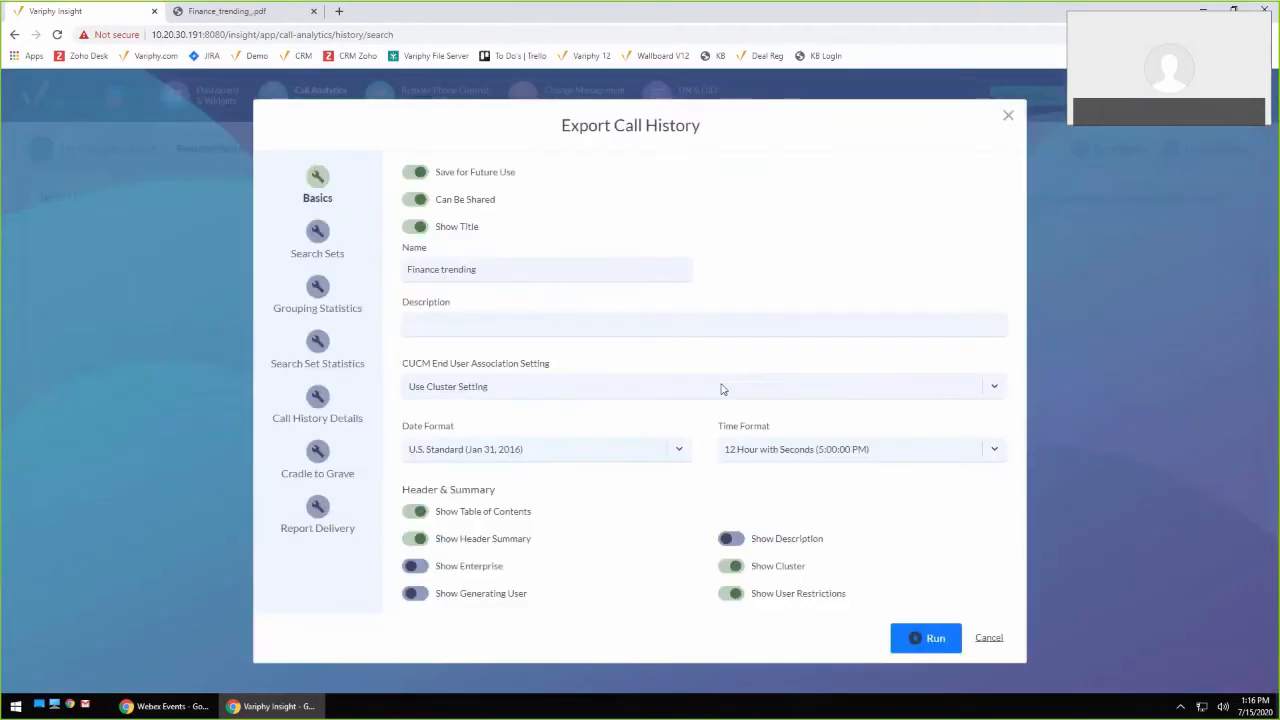
pyautogui.moveTo(526, 177); pyautogui.dragTo(435, 177)
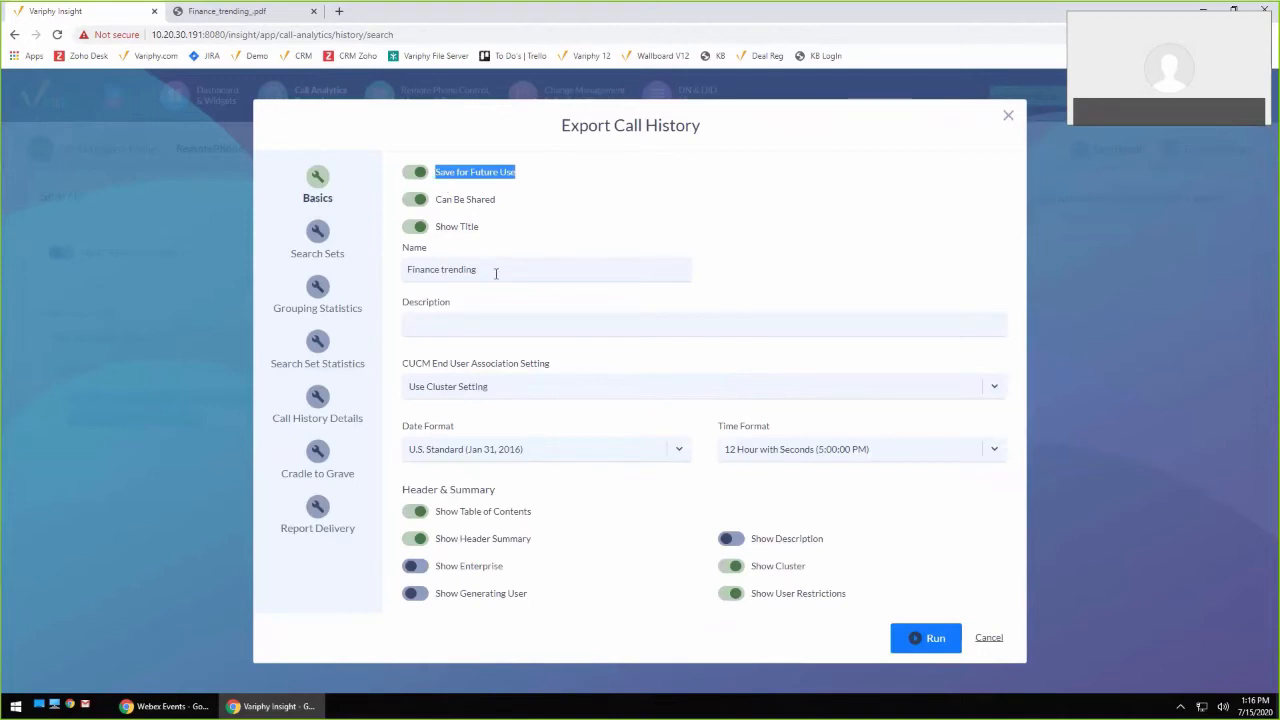
pyautogui.moveTo(480, 270); pyautogui.dragTo(406, 270)
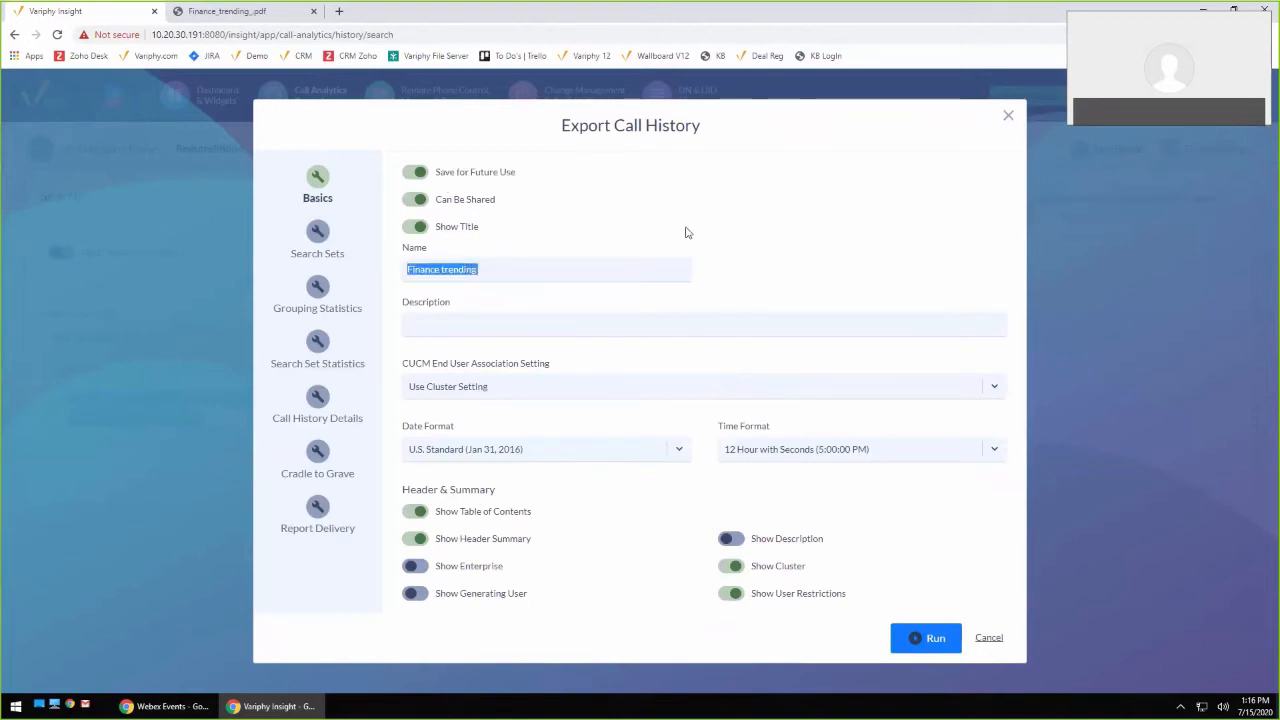
pyautogui.write('So')
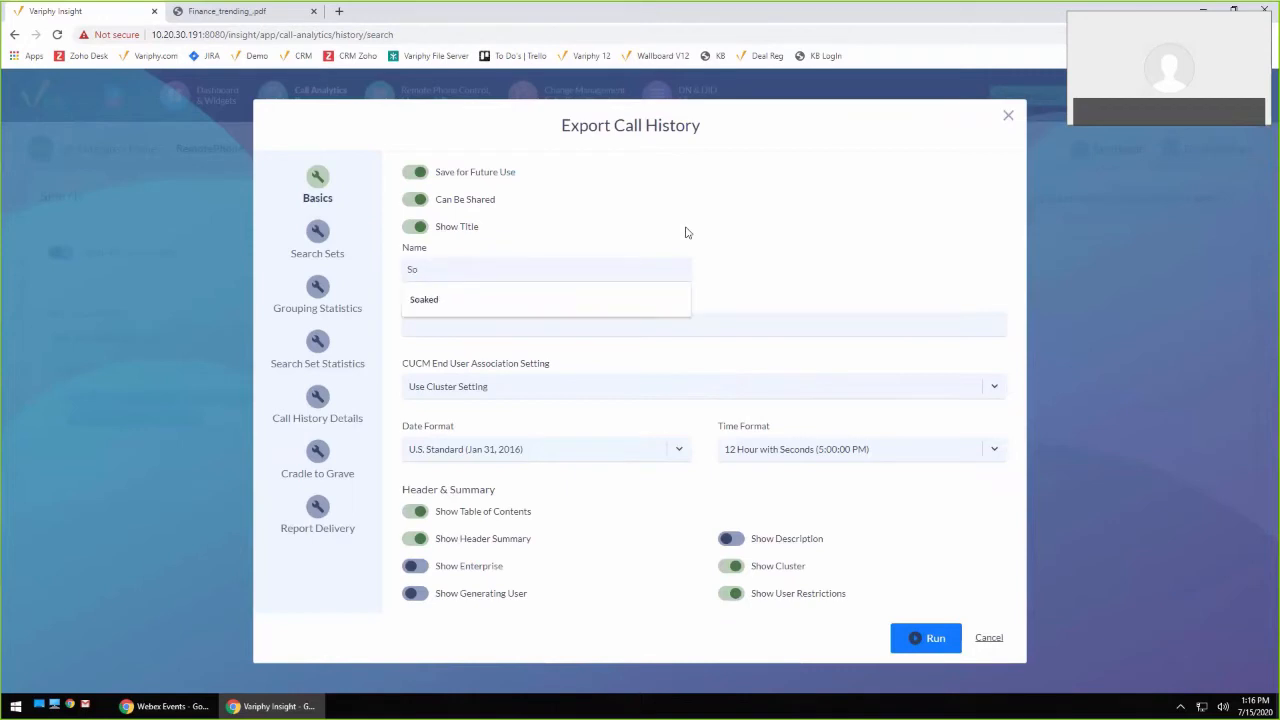
pyautogui.write('ft Phone ')
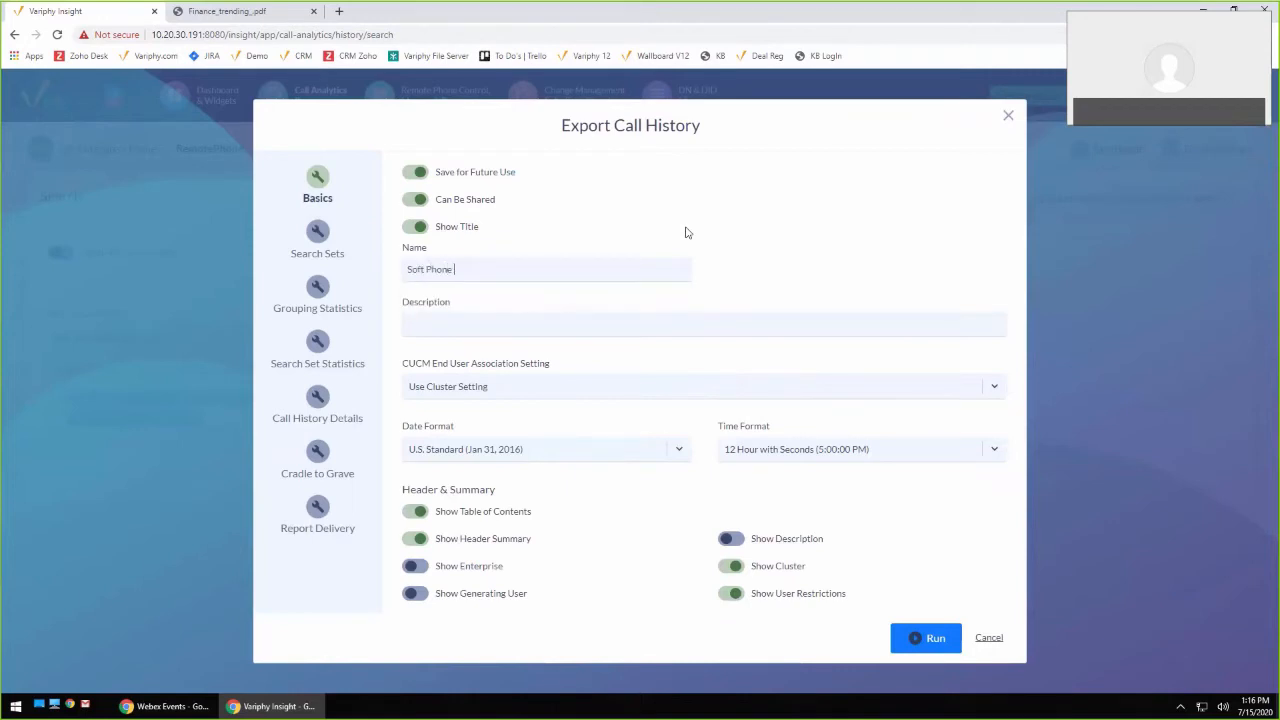
pyautogui.write('Adoption')
# Turn off the total call statistic data tables and total call scenario volume charts in the export's search set statistics
pyautogui.click(321, 236)
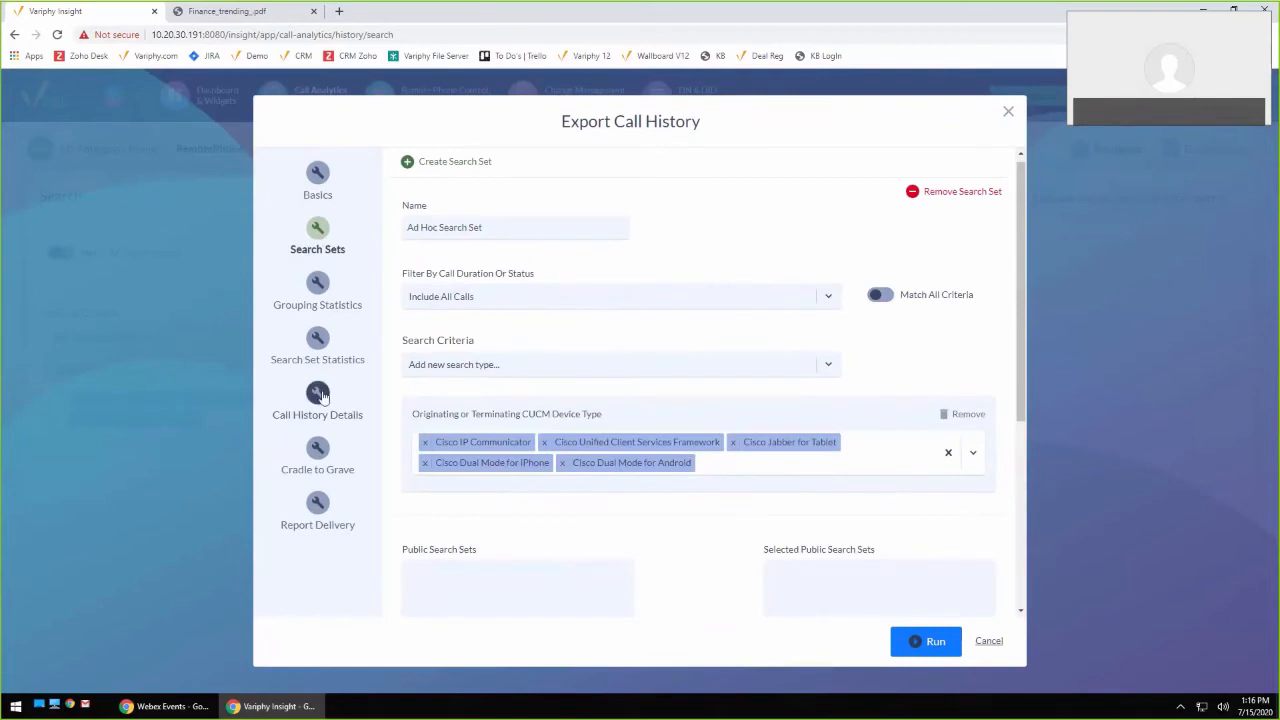
pyautogui.click(319, 341)
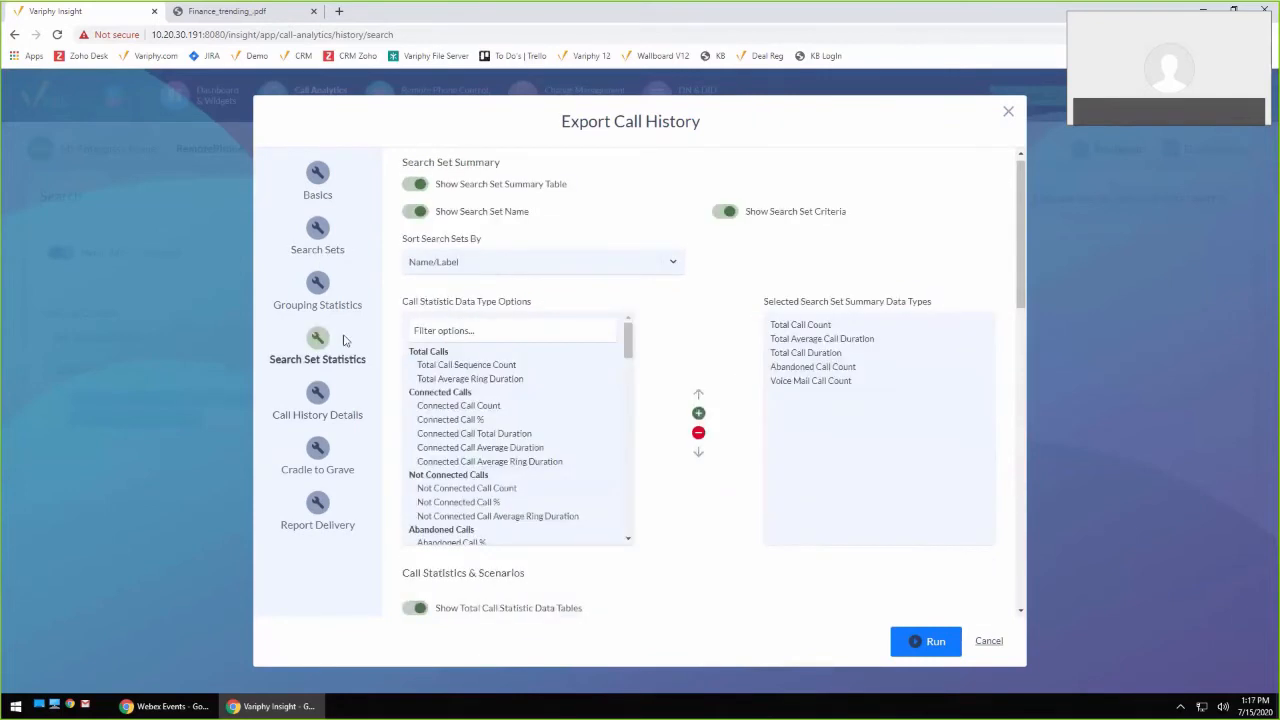
pyautogui.scroll(-3, 722, 470)
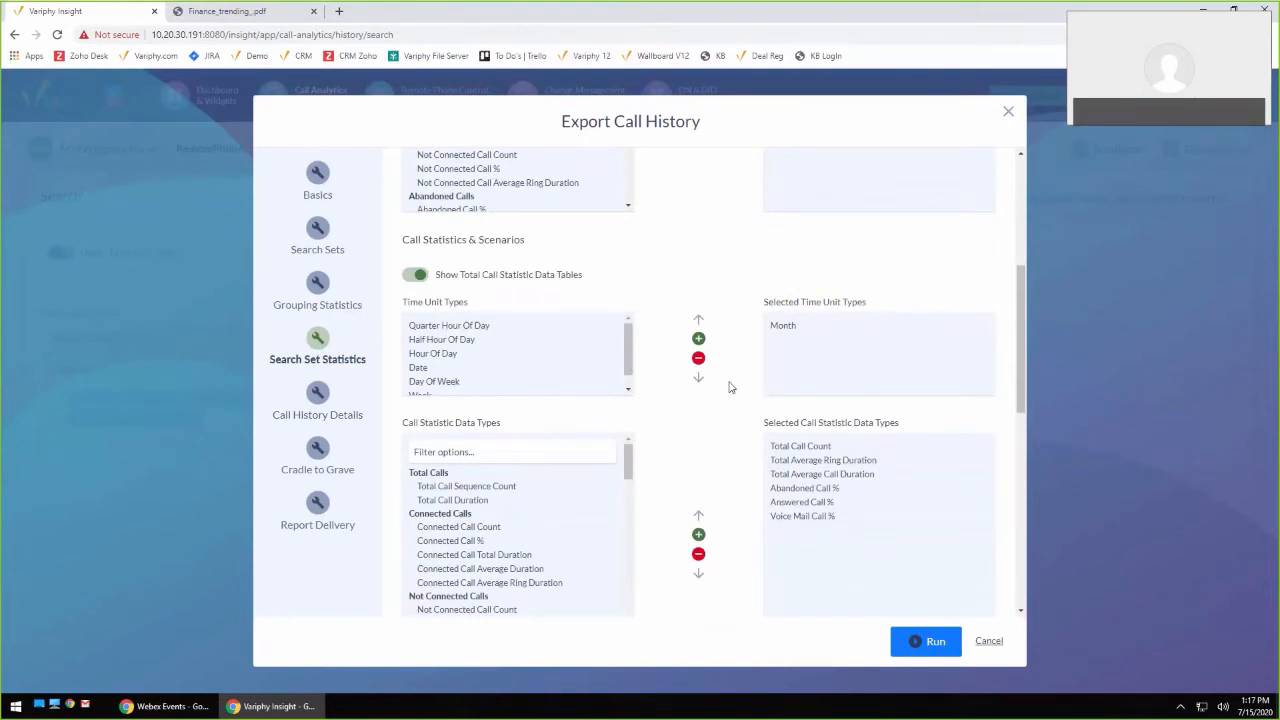
pyautogui.click(415, 275)
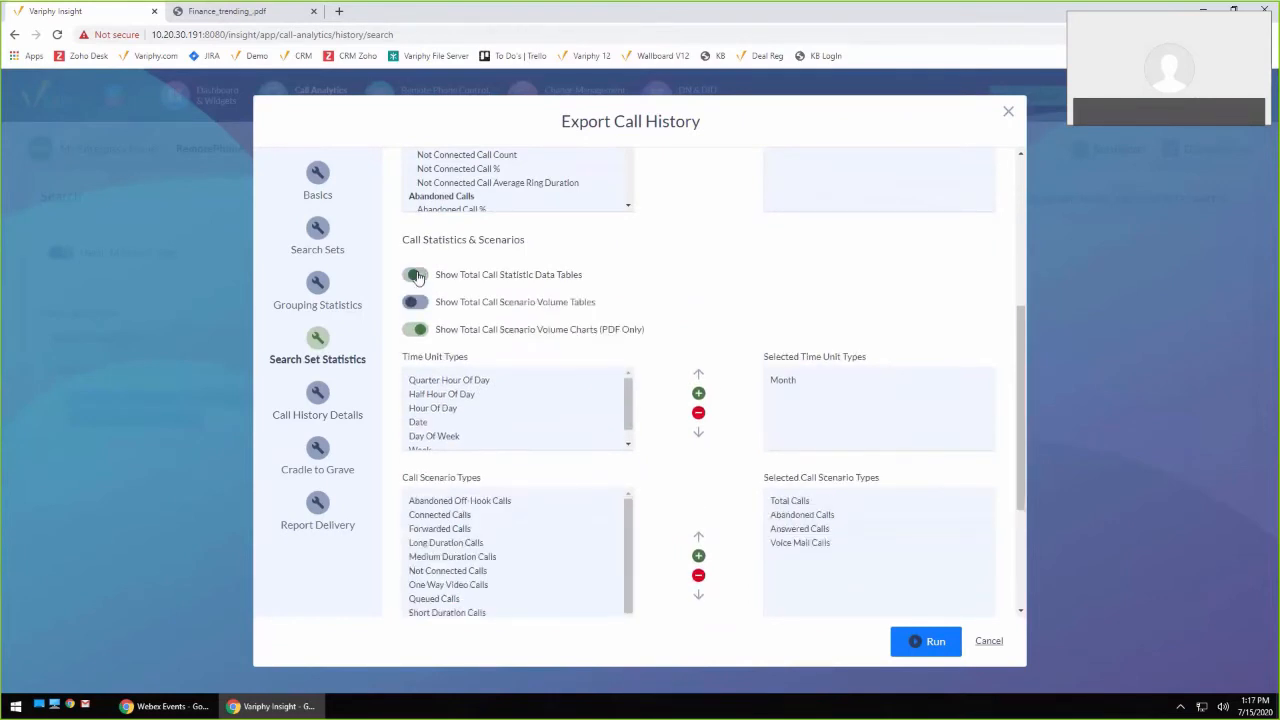
pyautogui.click(424, 333)
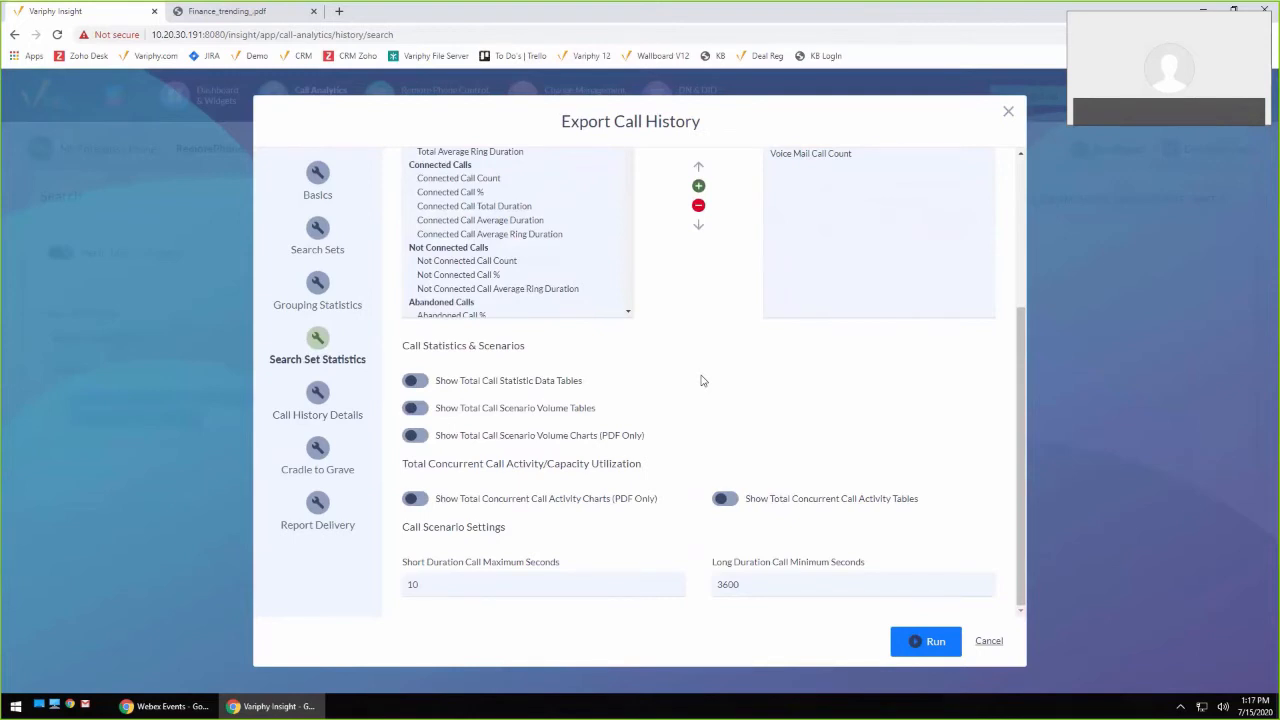
# Enable data grouping for the export and set the primary grouping type to Originating or Terminating CUCM Device Type
pyautogui.click(318, 247)
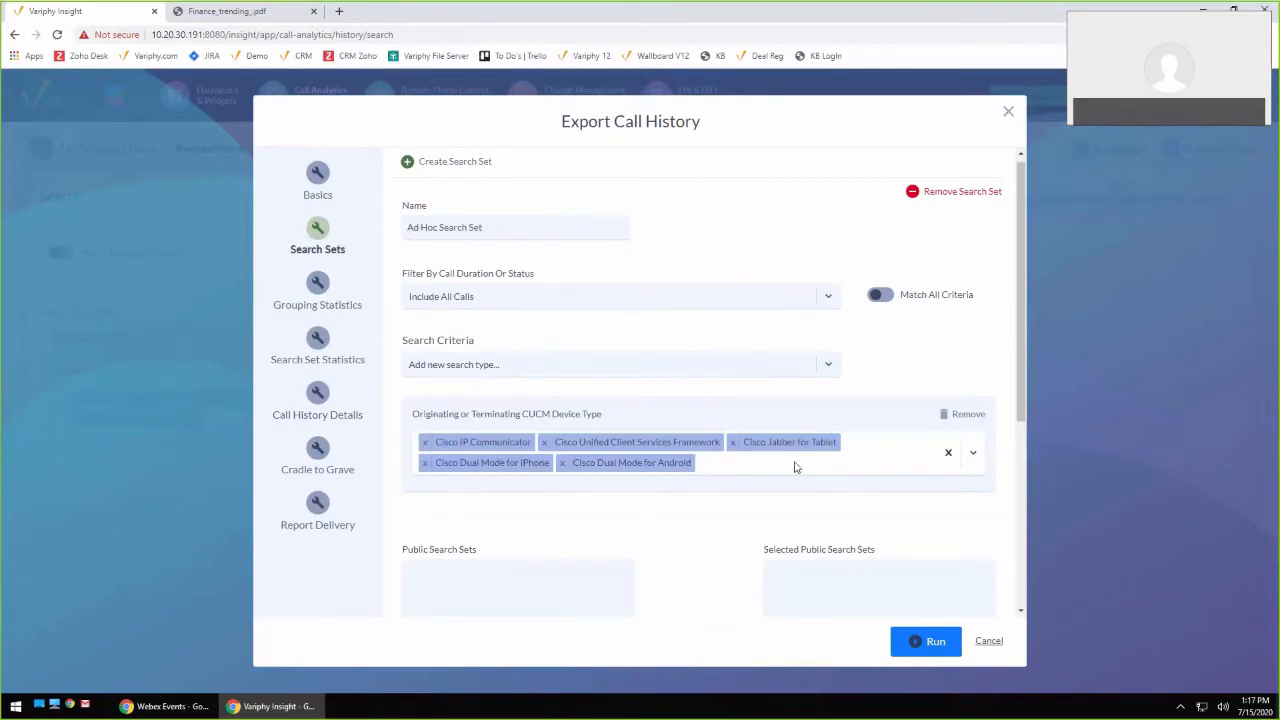
pyautogui.click(316, 340)
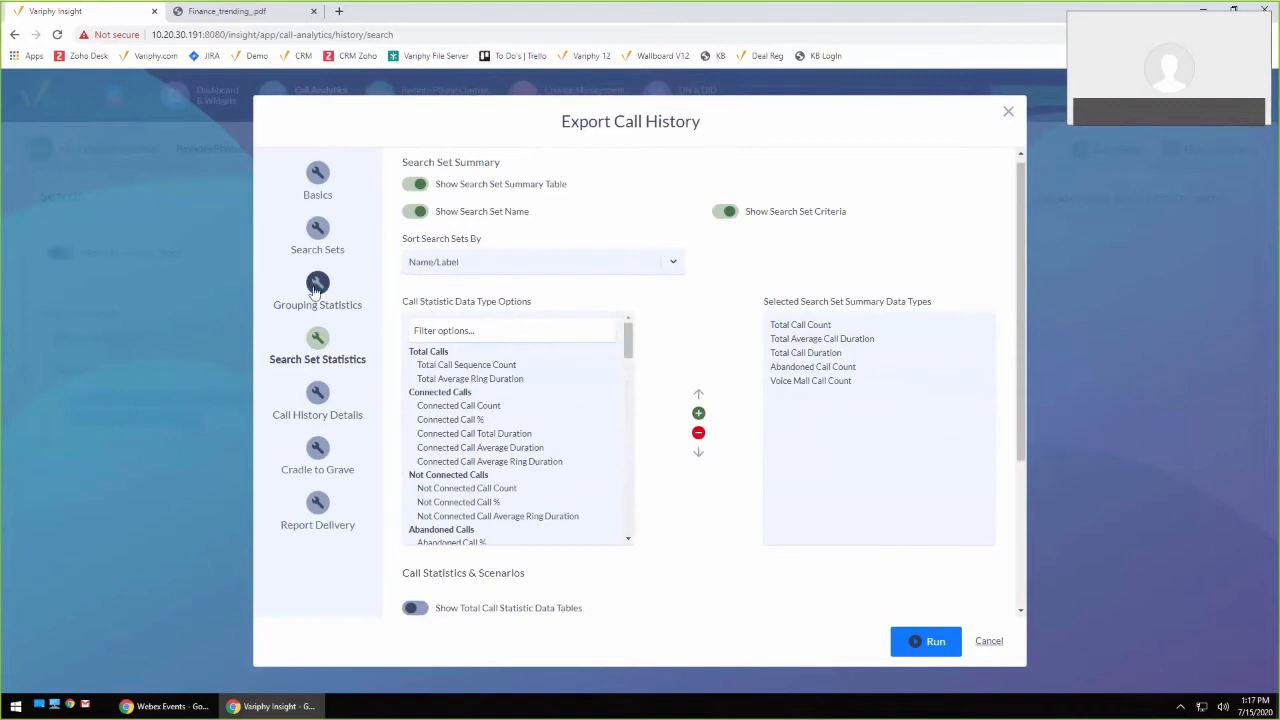
pyautogui.click(317, 230)
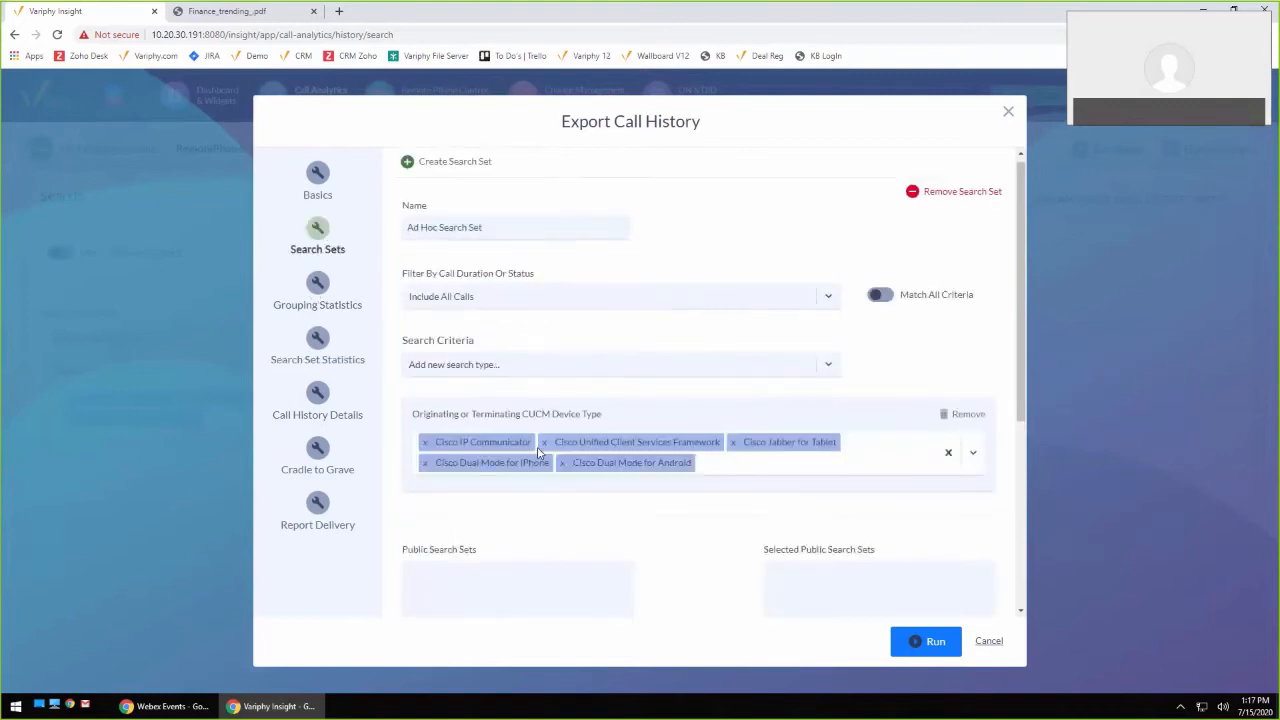
pyautogui.click(318, 286)
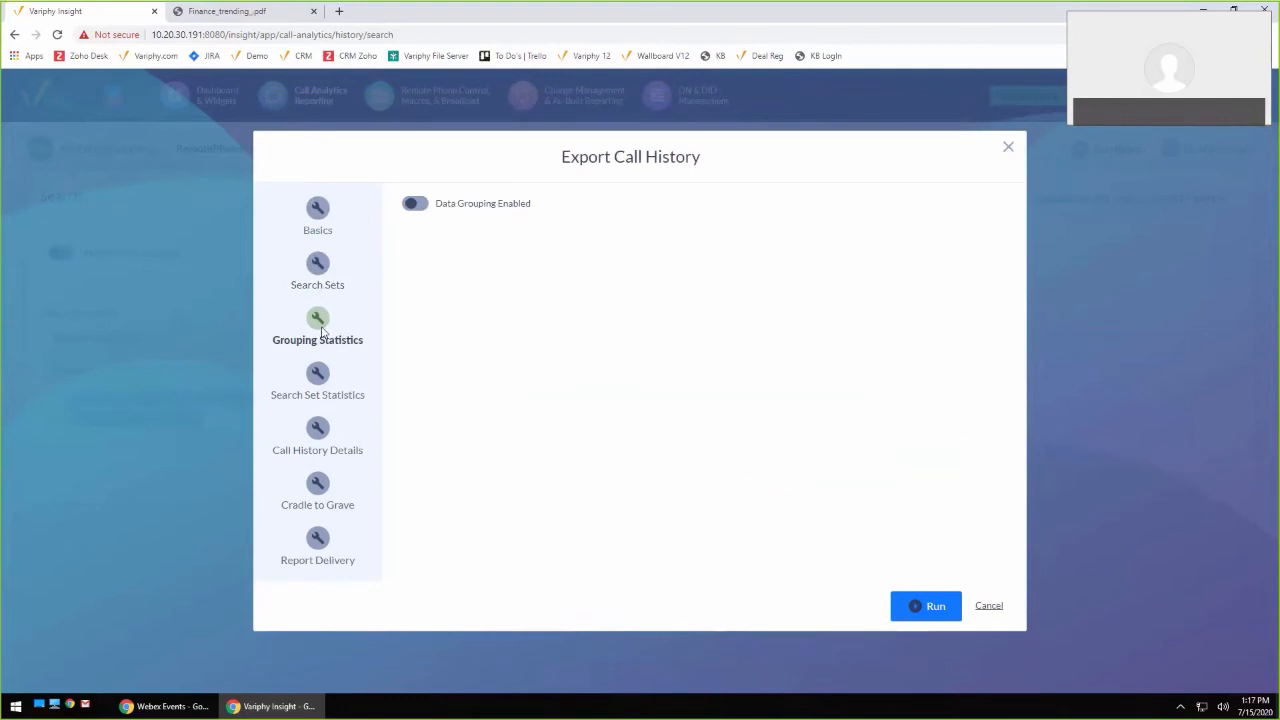
pyautogui.click(413, 204)
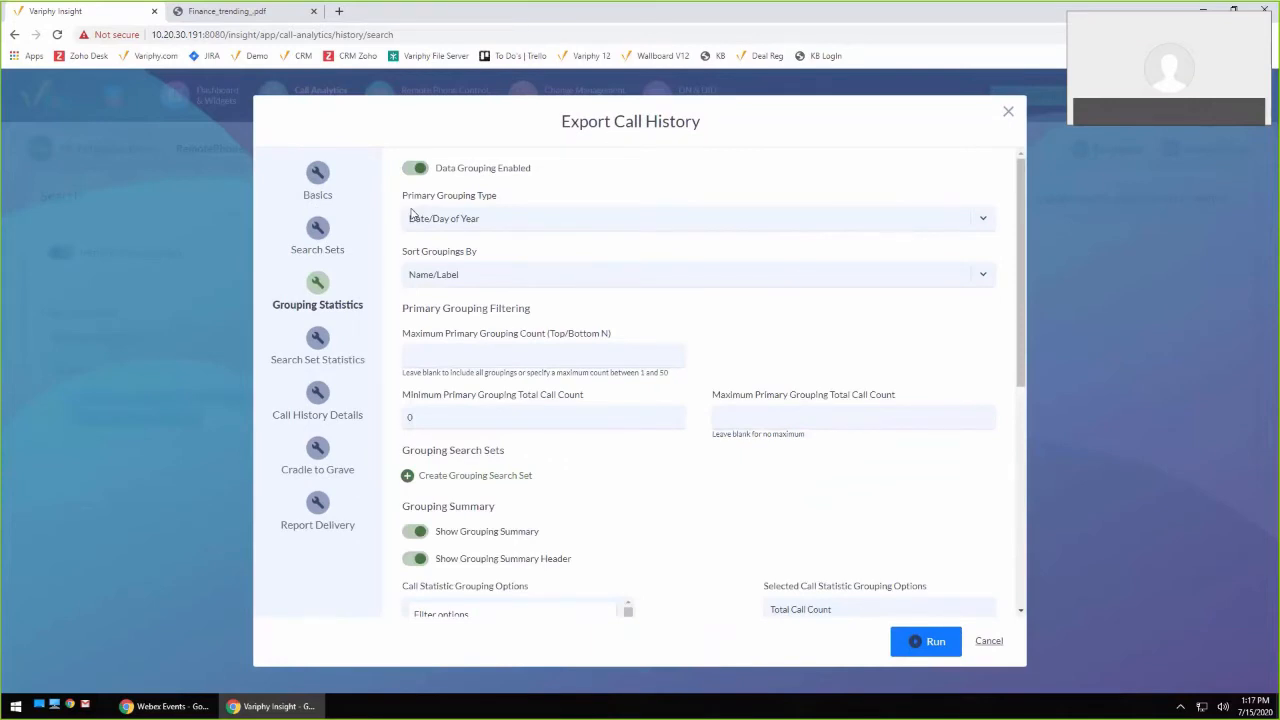
pyautogui.click(306, 248)
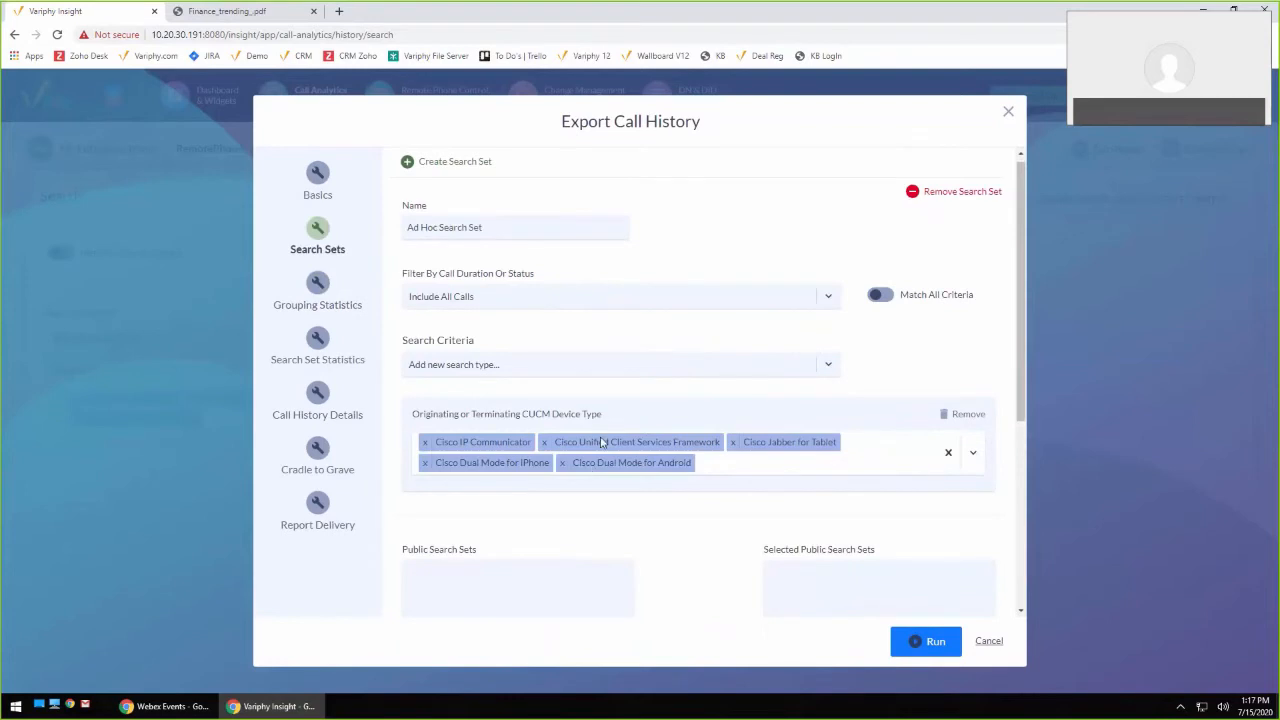
pyautogui.click(317, 285)
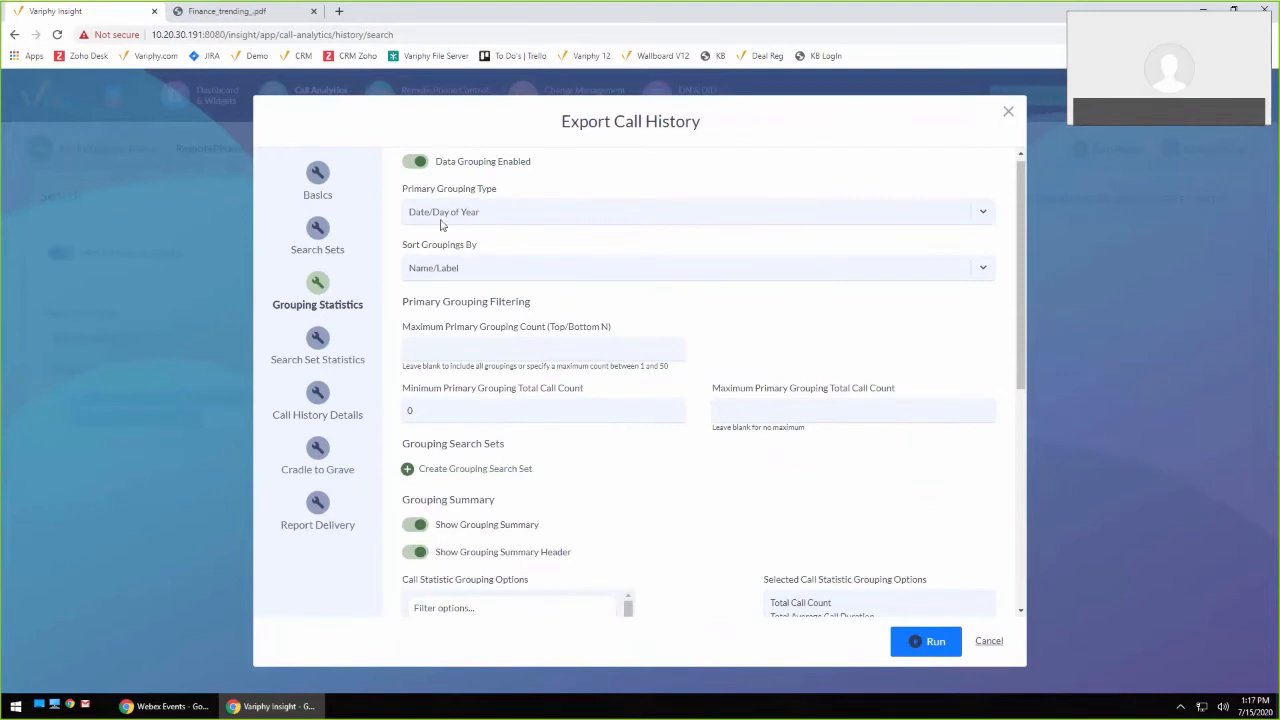
pyautogui.click(578, 221)
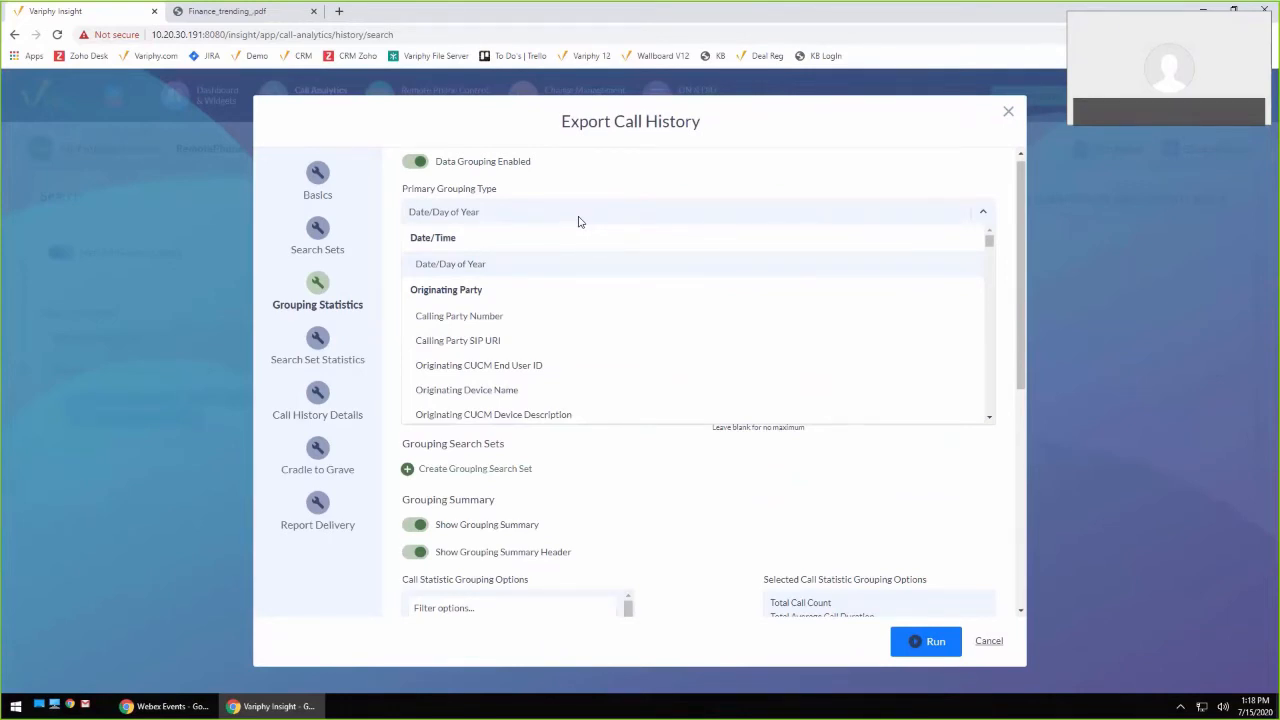
pyautogui.write('type')
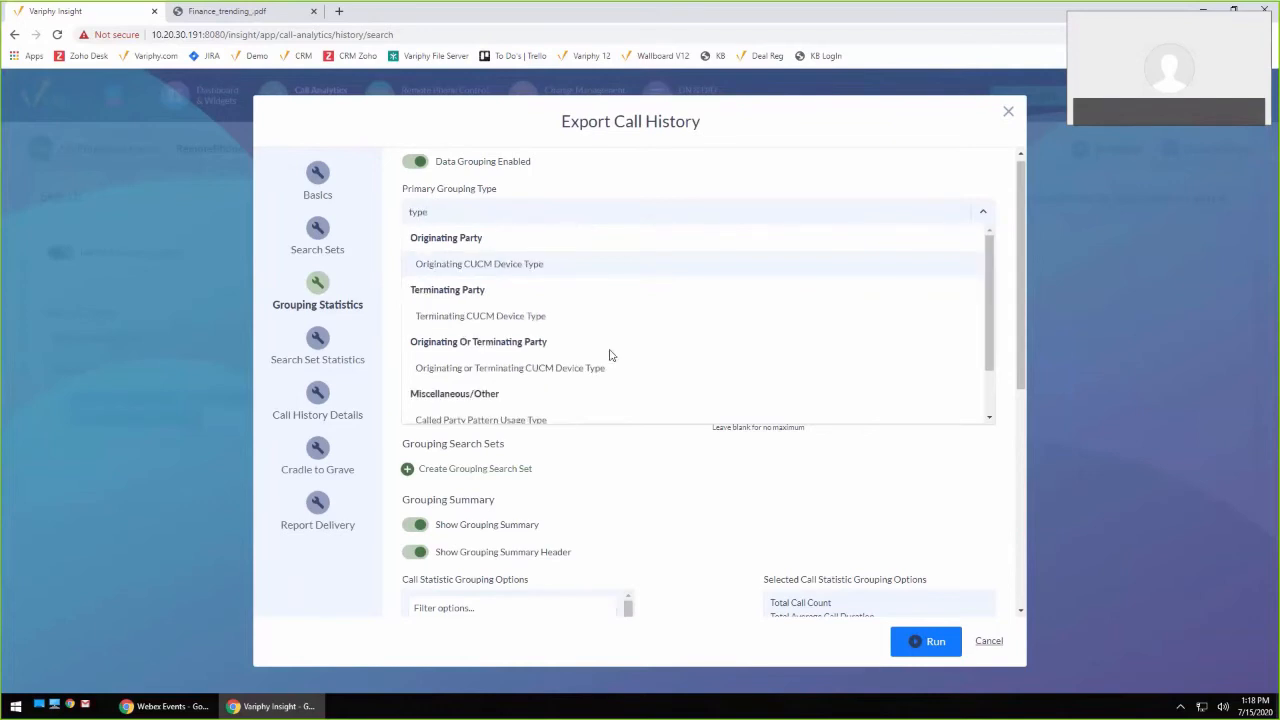
pyautogui.click(545, 367)
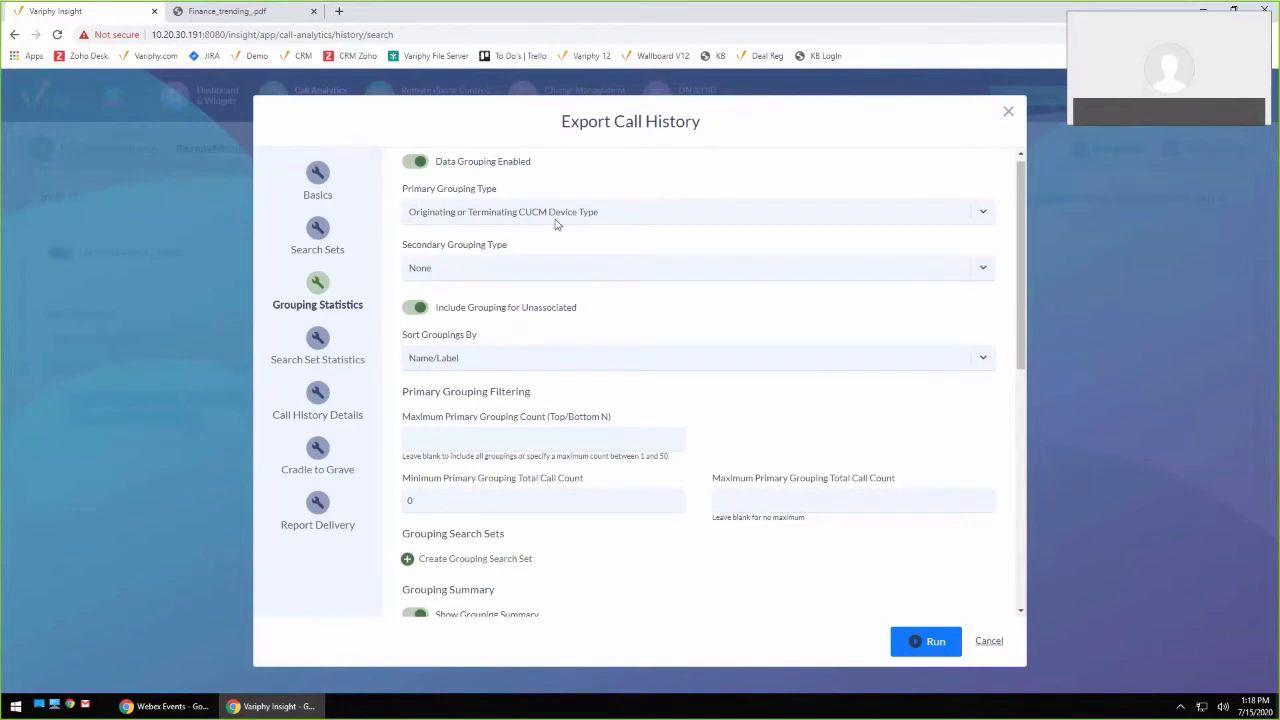
# Review the export's search set criteria and compare them with the search criteria summary in the Finance trending PDF
pyautogui.click(320, 234)
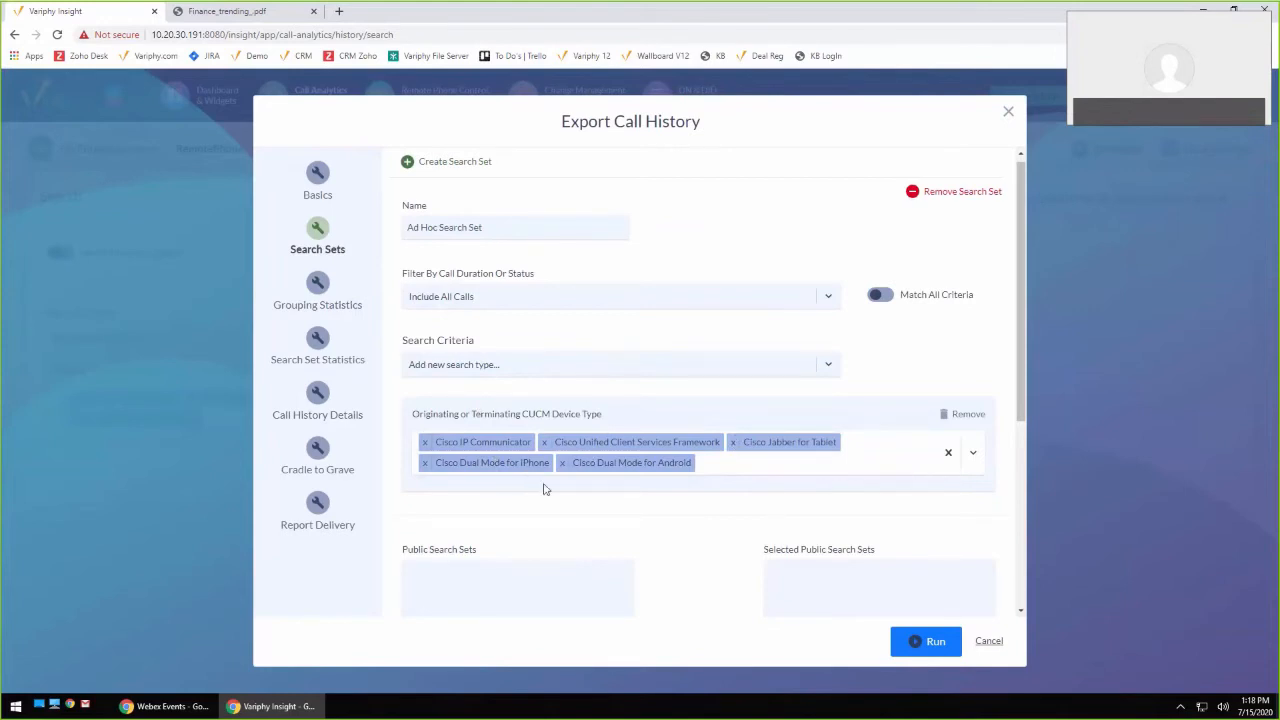
pyautogui.click(245, 11)
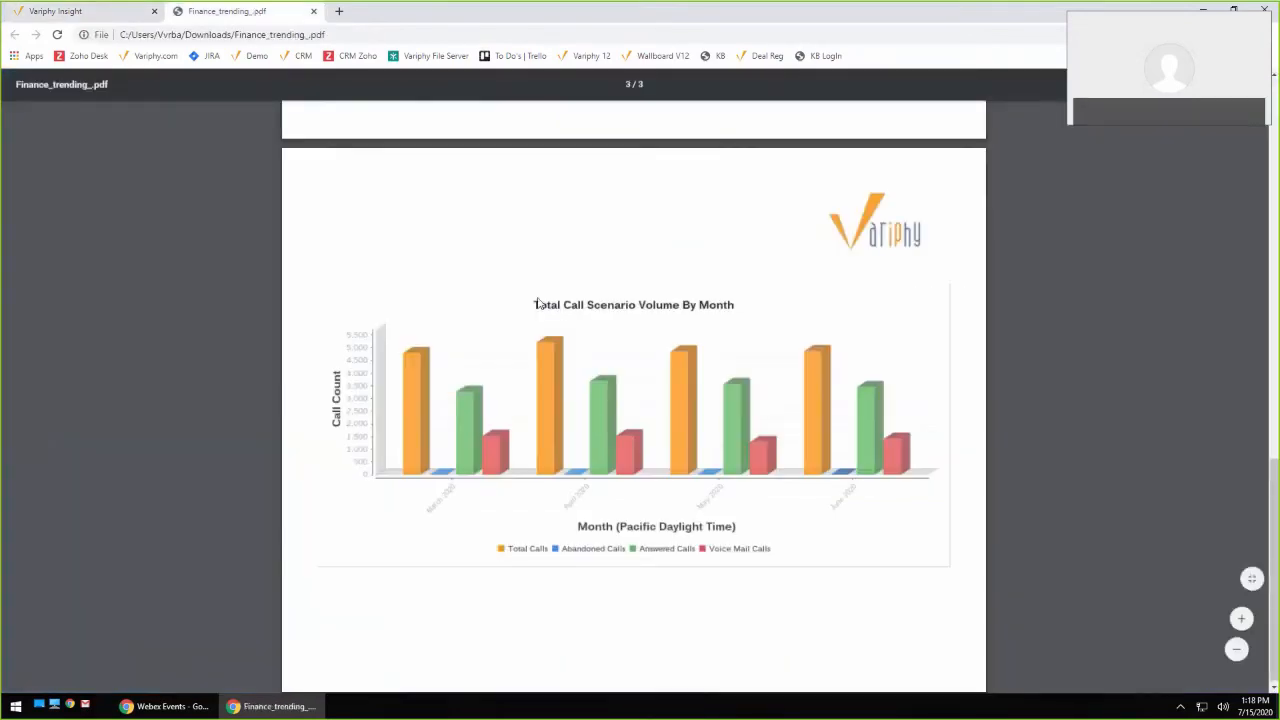
pyautogui.scroll(3, 553, 302)
pyautogui.scroll(4, 553, 302)
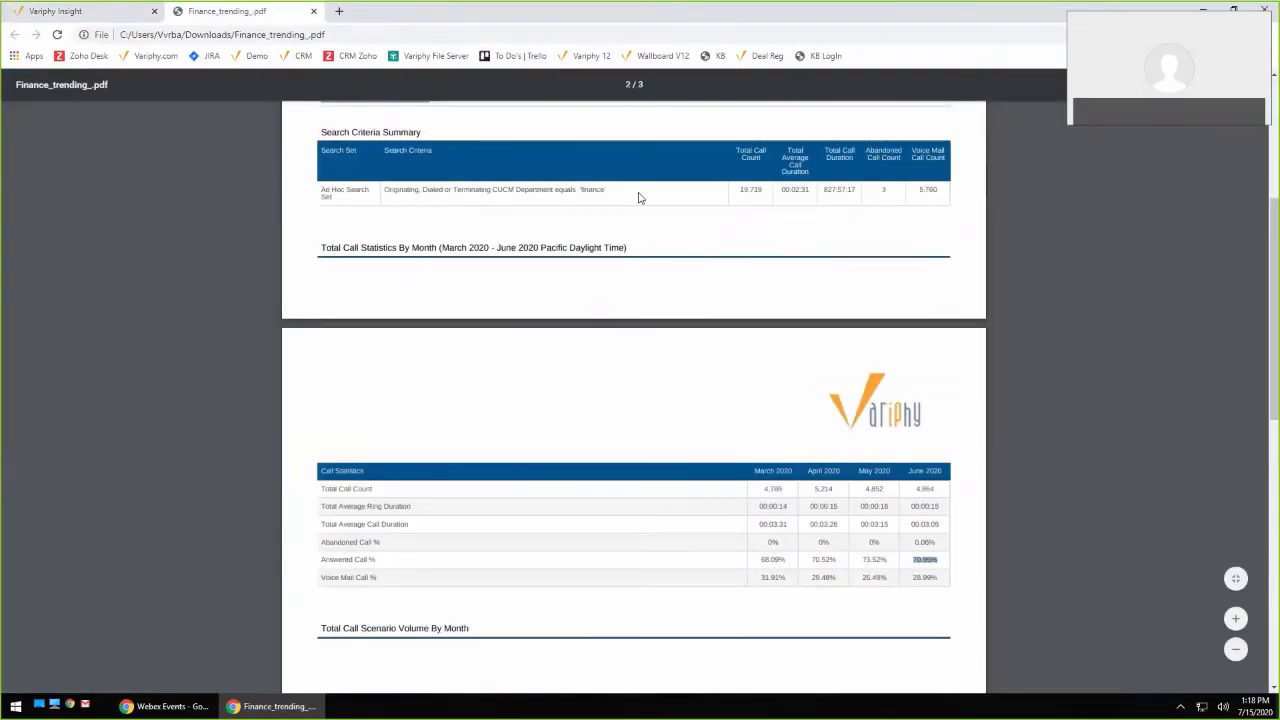
pyautogui.click(100, 12)
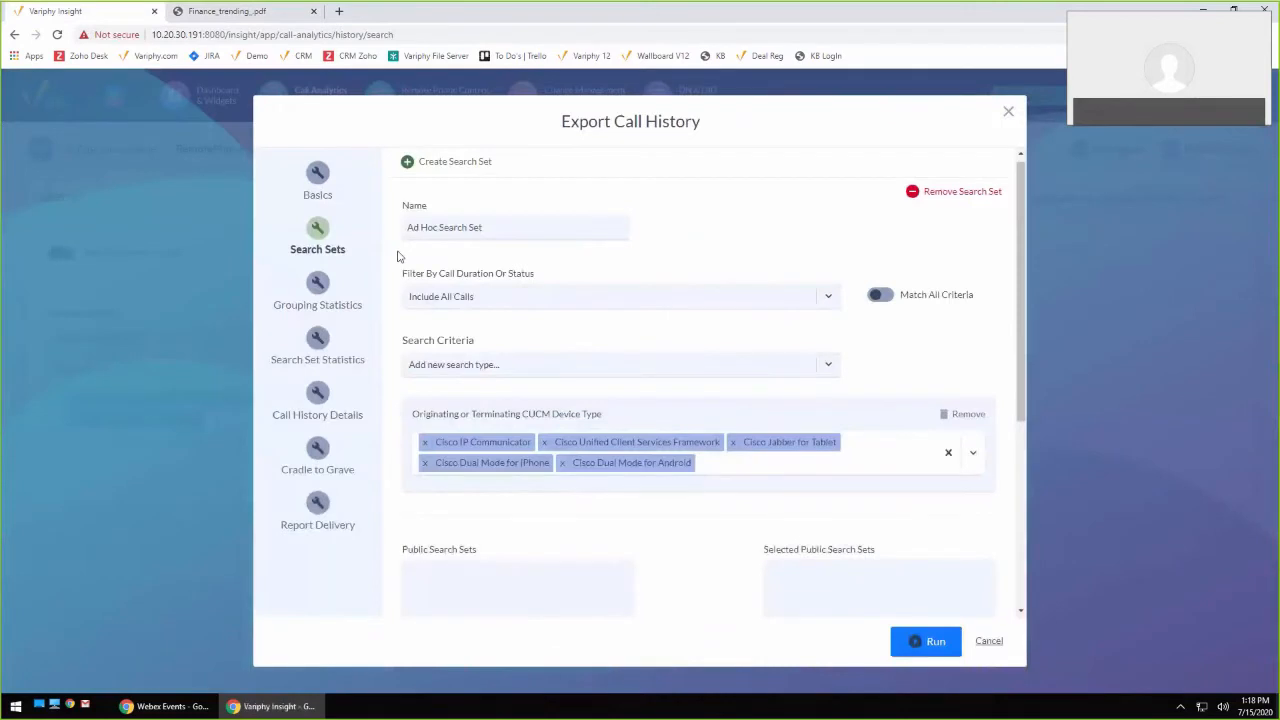
# Add Answered Call Count, Abandoned Call Count and Voice Mail Call Count to the grouping summary's selected call statistics
pyautogui.click(333, 288)
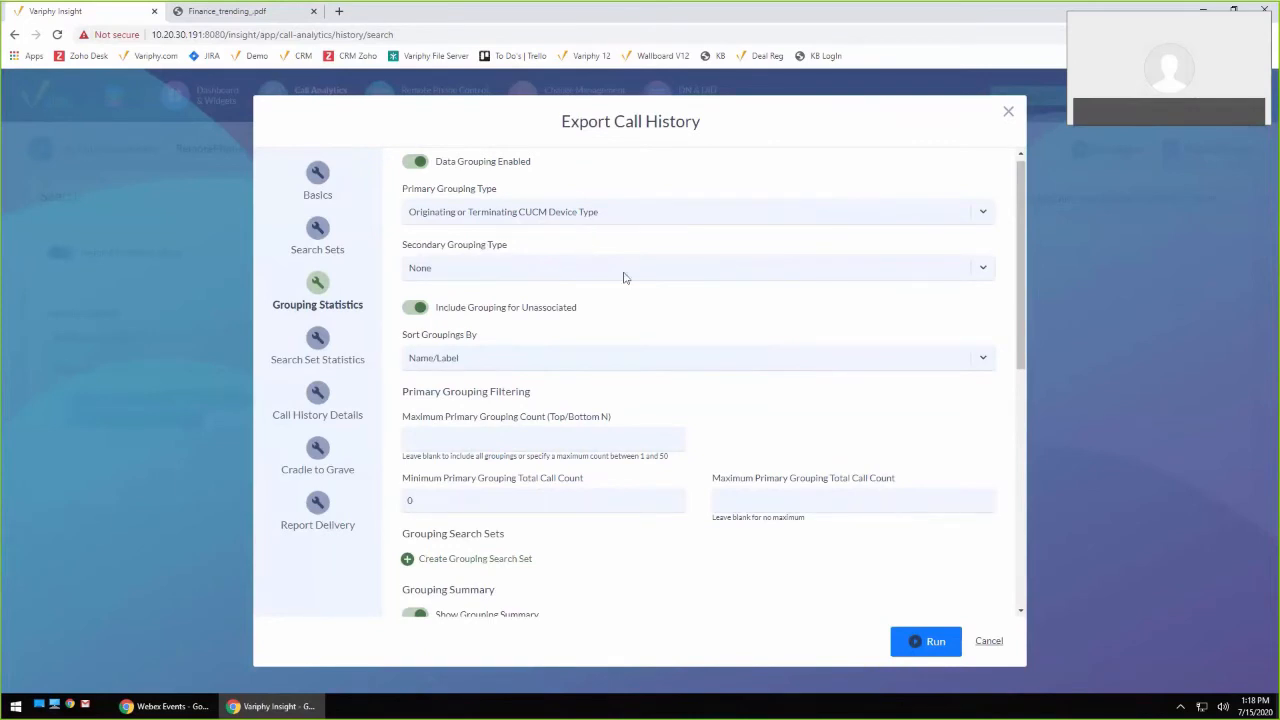
pyautogui.scroll(-3, 612, 278)
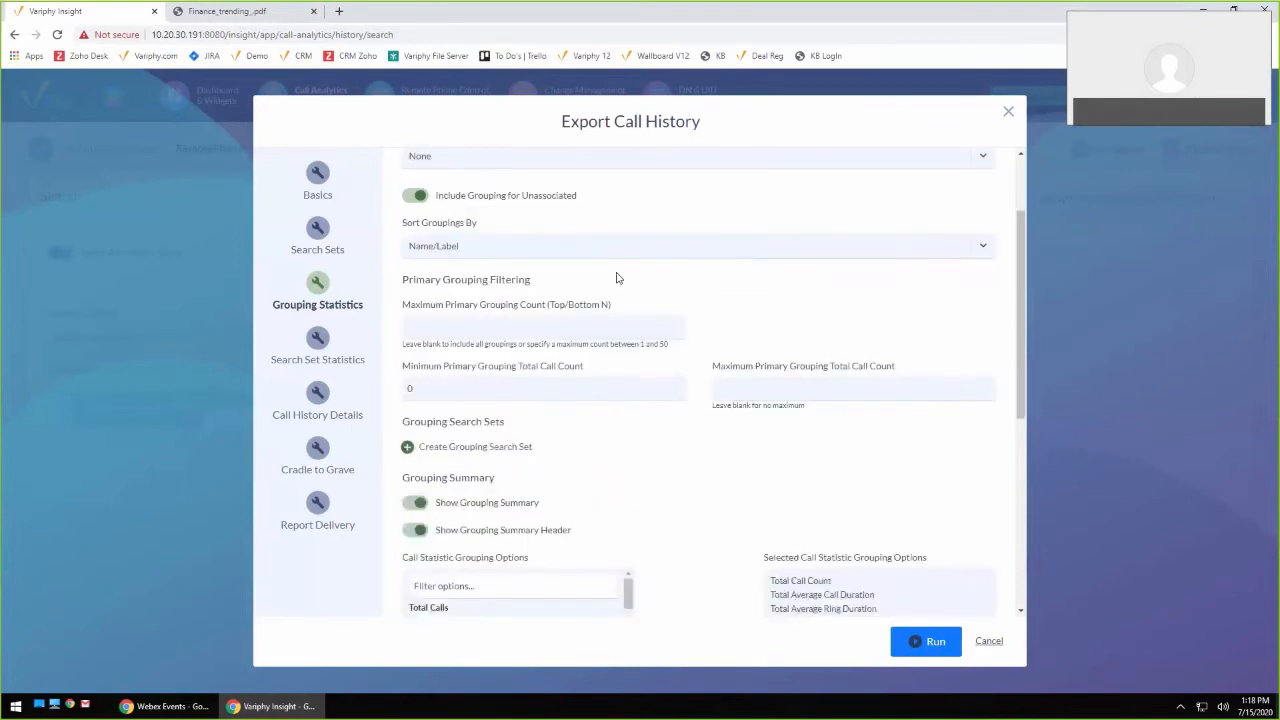
pyautogui.scroll(-1, 630, 290)
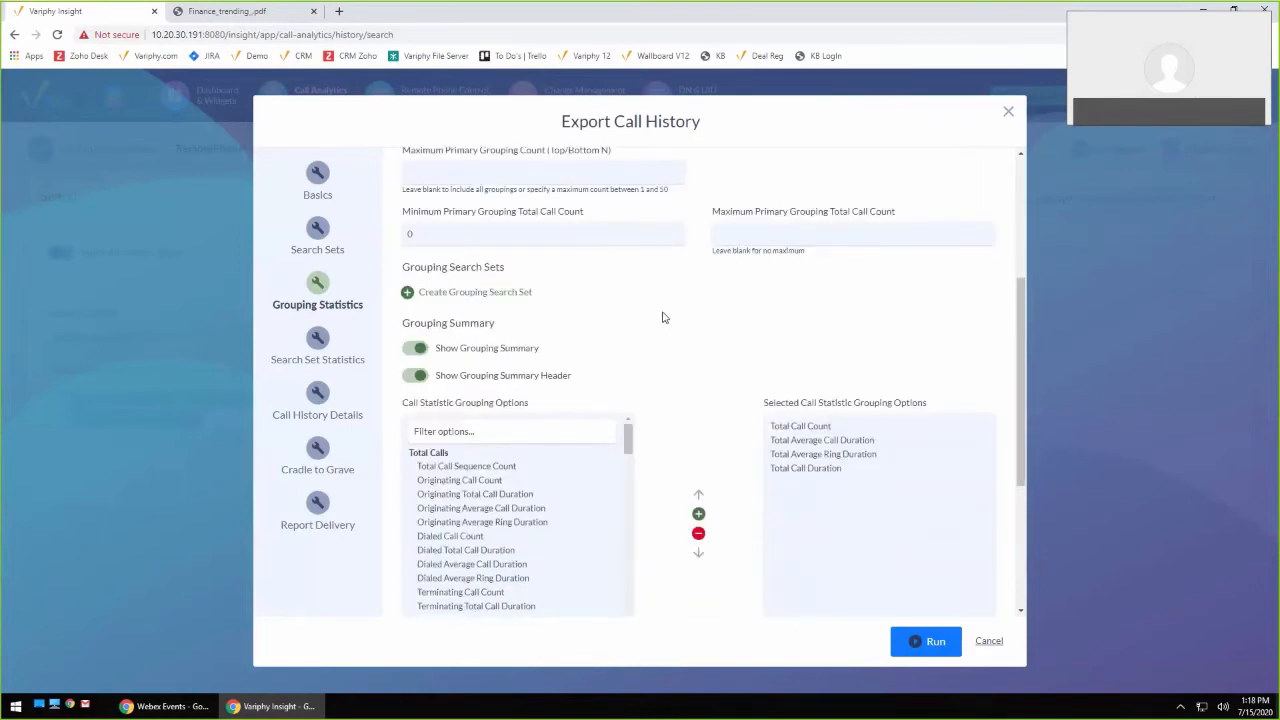
pyautogui.scroll(2, 655, 295)
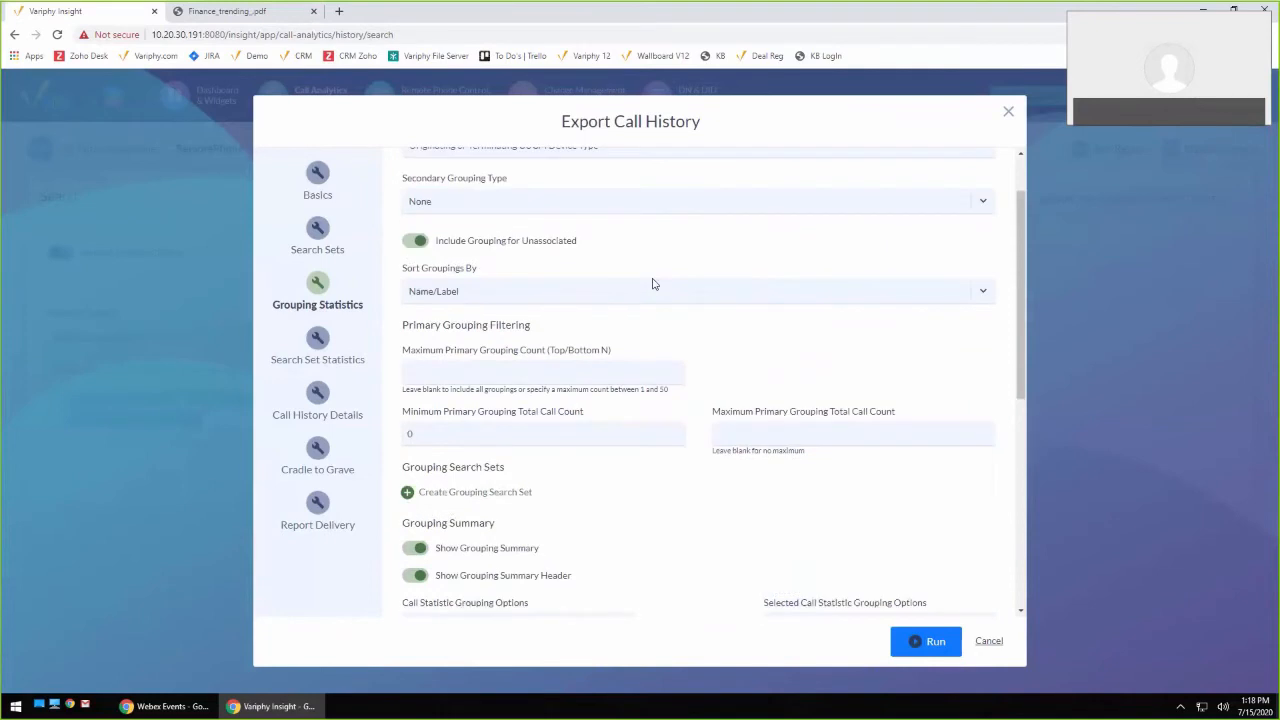
pyautogui.scroll(-3, 652, 284)
pyautogui.click(798, 362)
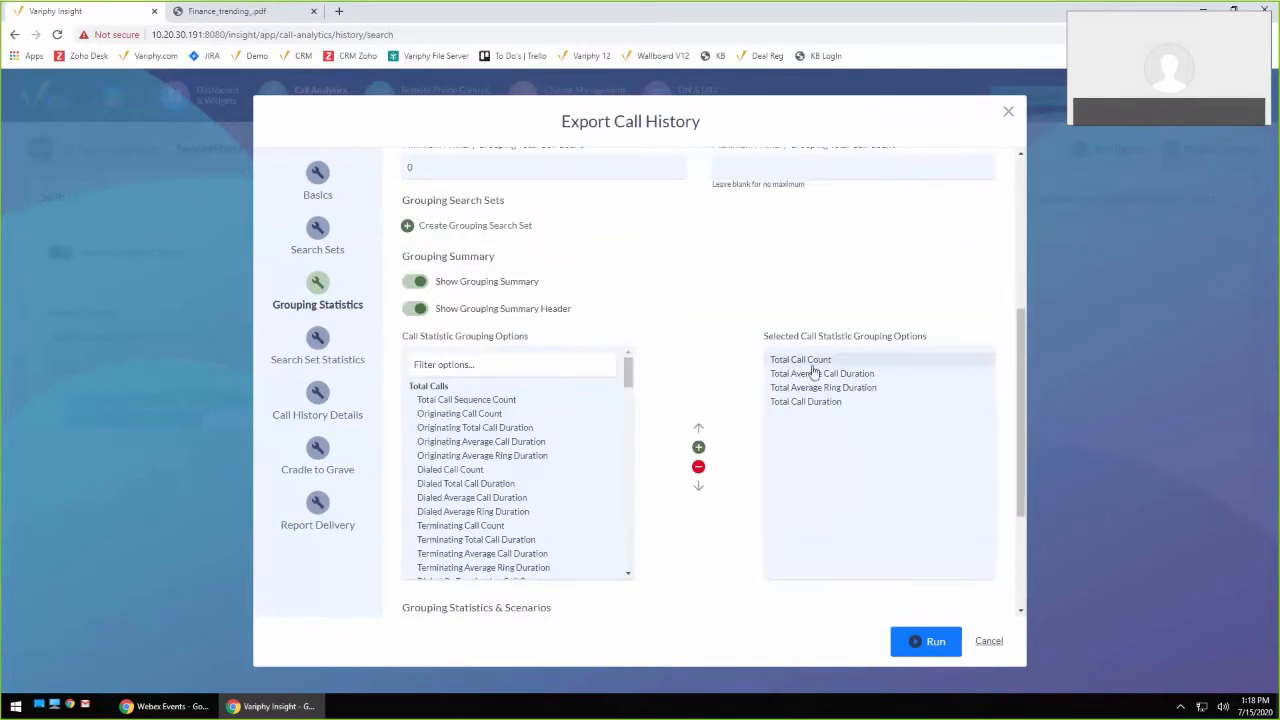
pyautogui.click(808, 403)
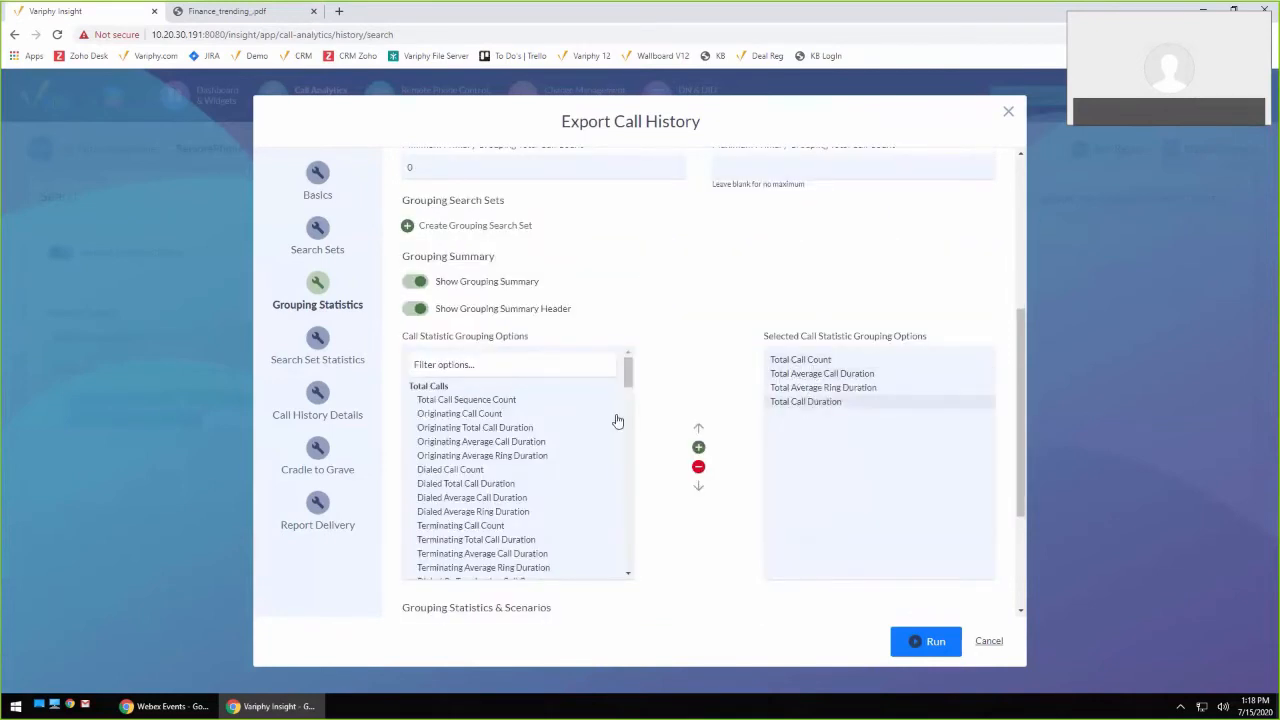
pyautogui.moveTo(629, 372); pyautogui.dragTo(563, 429)
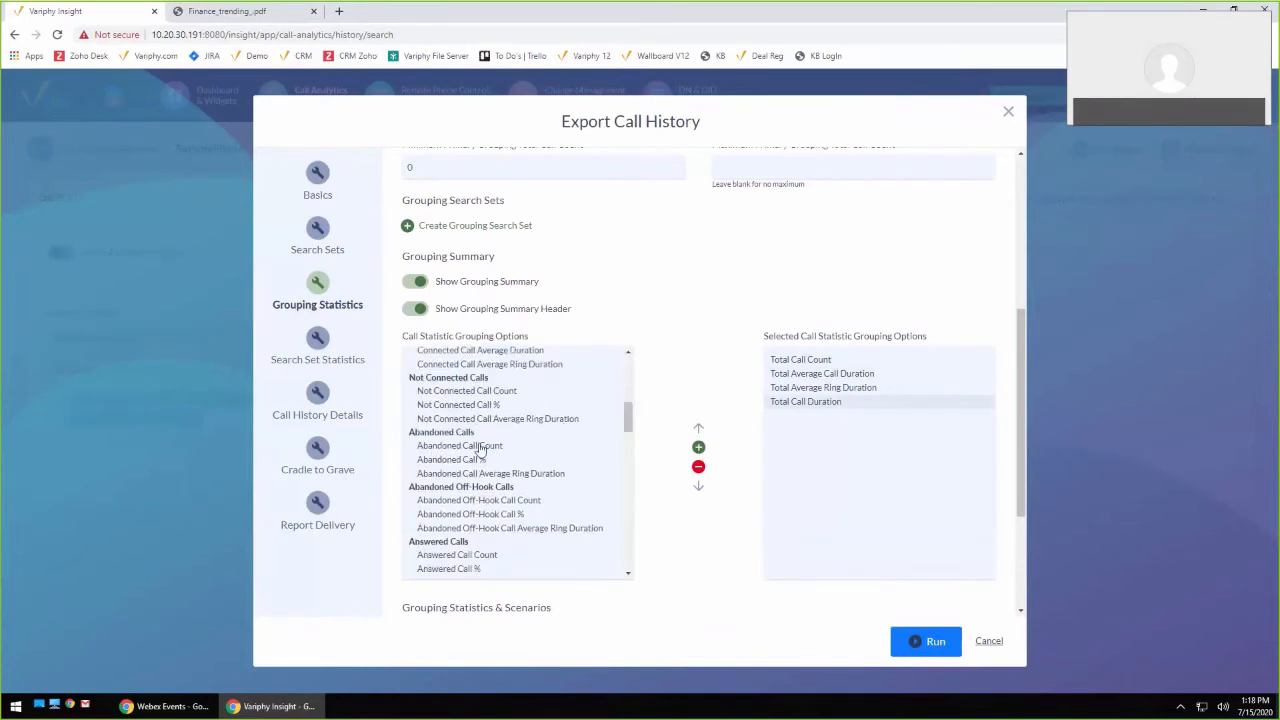
pyautogui.scroll(-1, 518, 452)
pyautogui.scroll(-3, 516, 451)
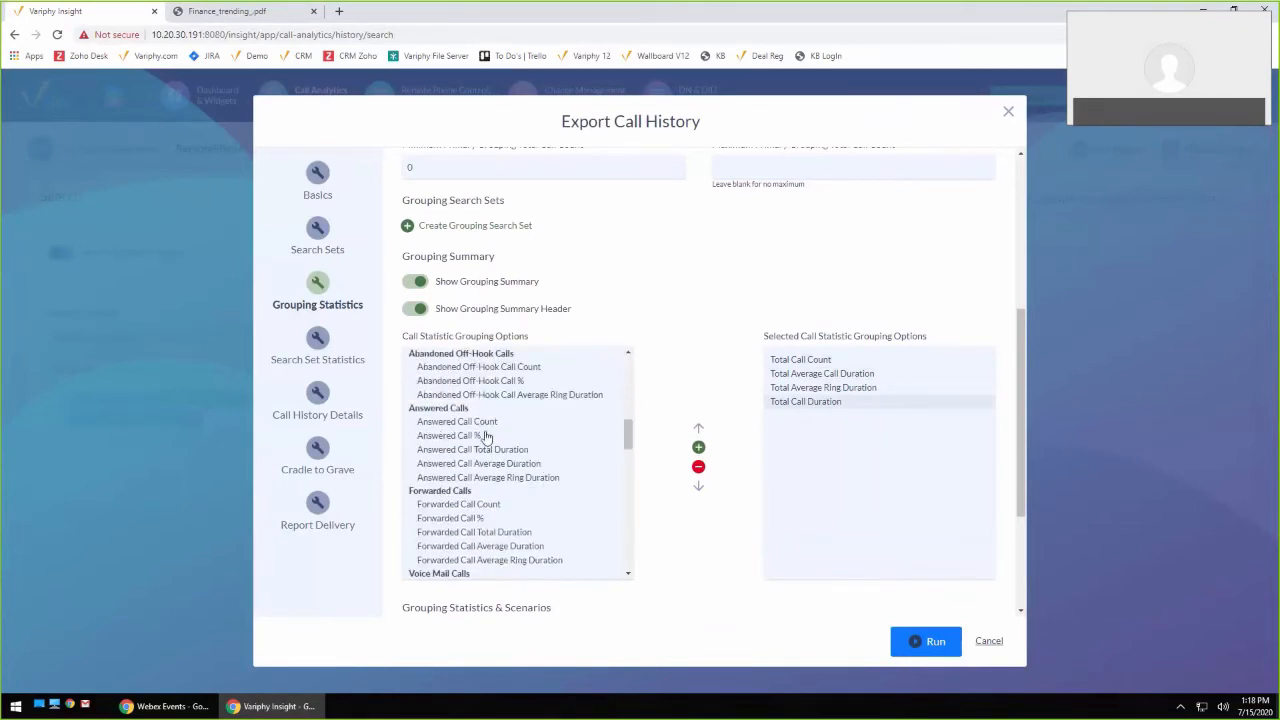
pyautogui.scroll(5, 483, 432)
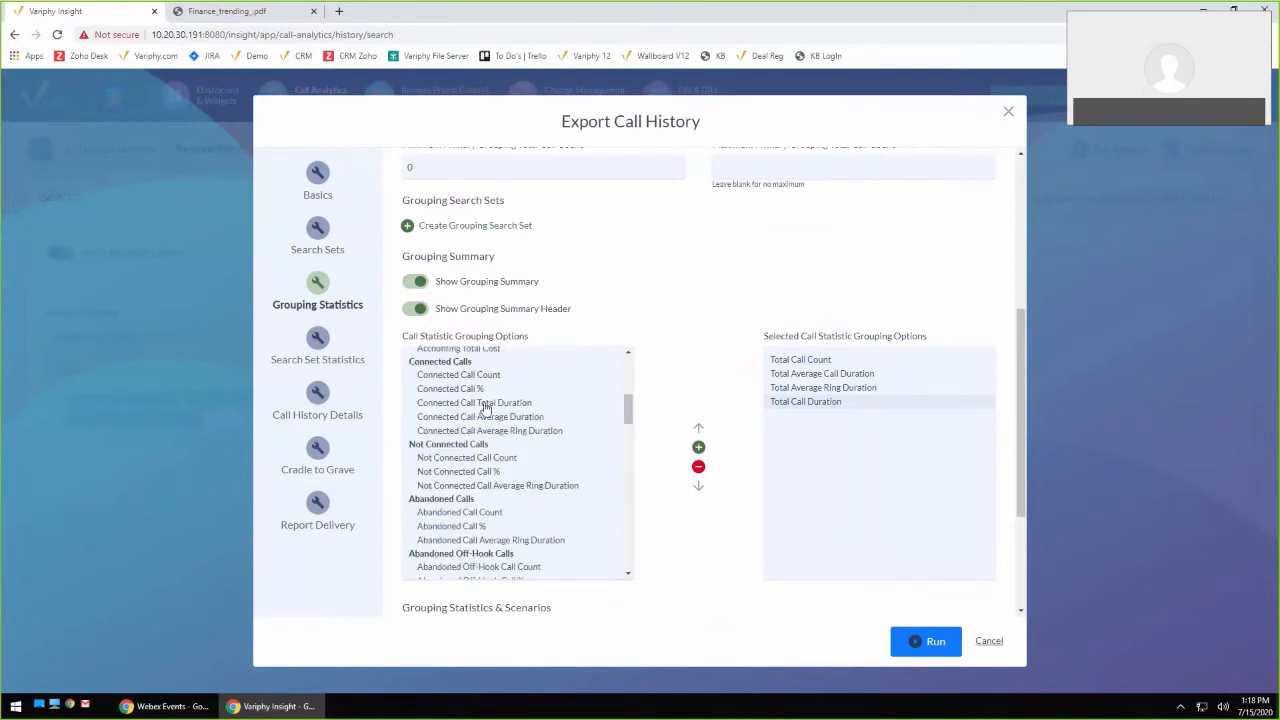
pyautogui.scroll(-1, 485, 410)
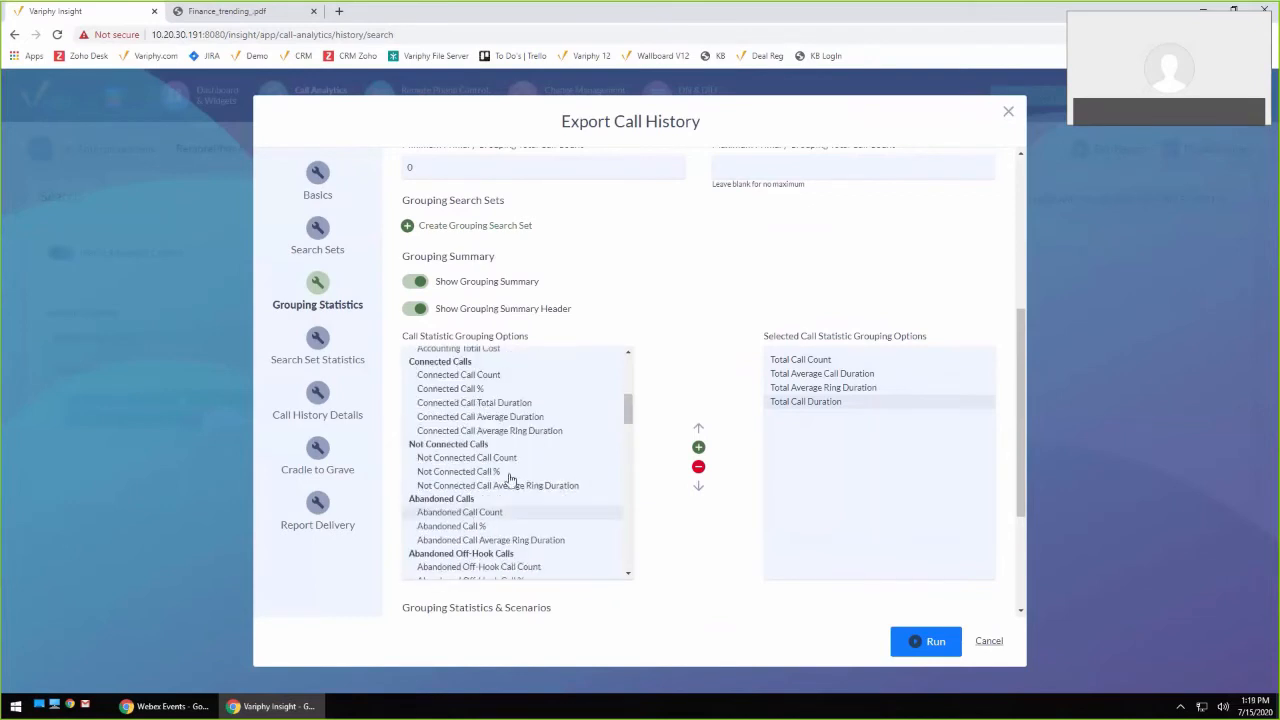
pyautogui.scroll(-3, 510, 480)
pyautogui.click(466, 521)
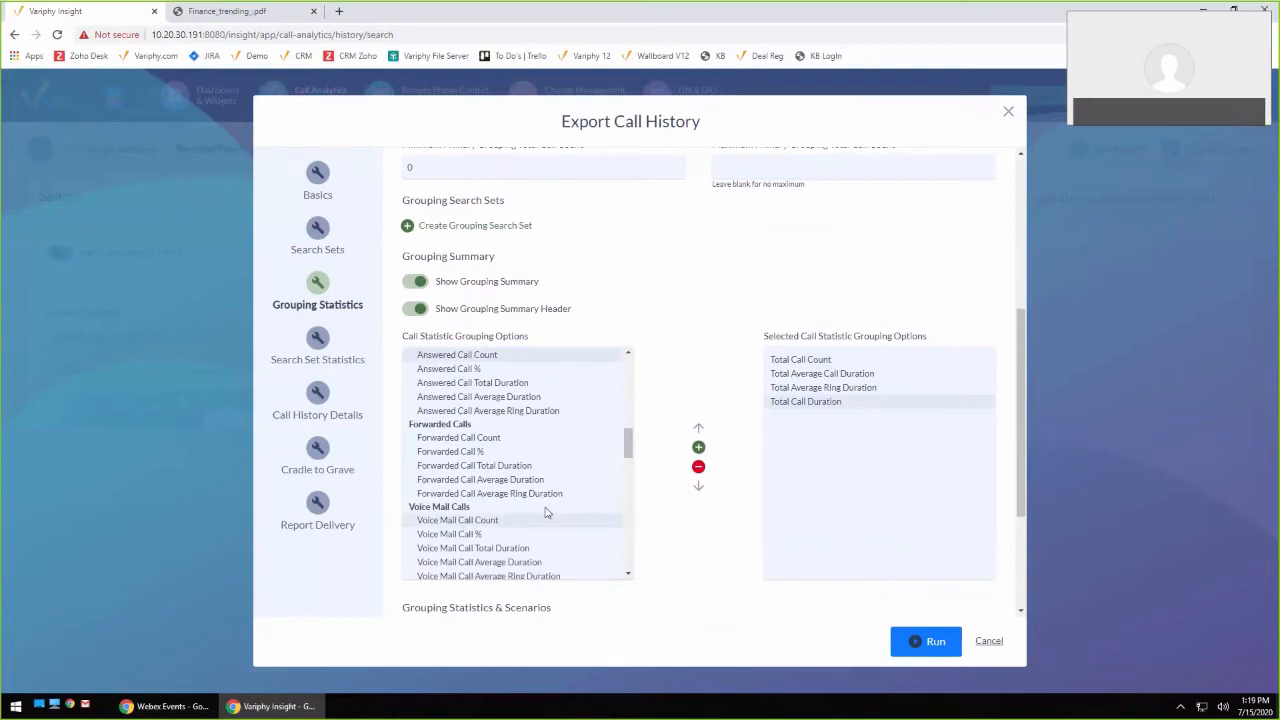
pyautogui.click(698, 447)
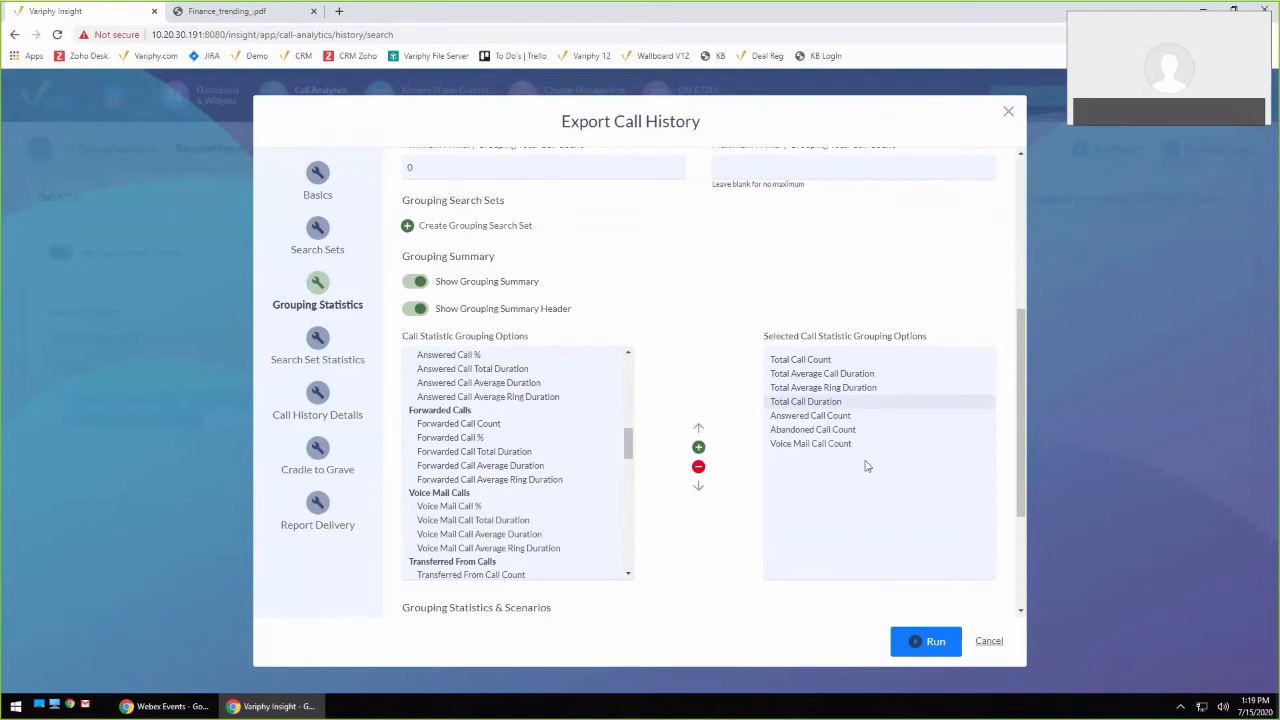
# Check the export's call history details setting, run the Soft Phone Adoption export and open the downloaded PDF
pyautogui.scroll(-2, 751, 446)
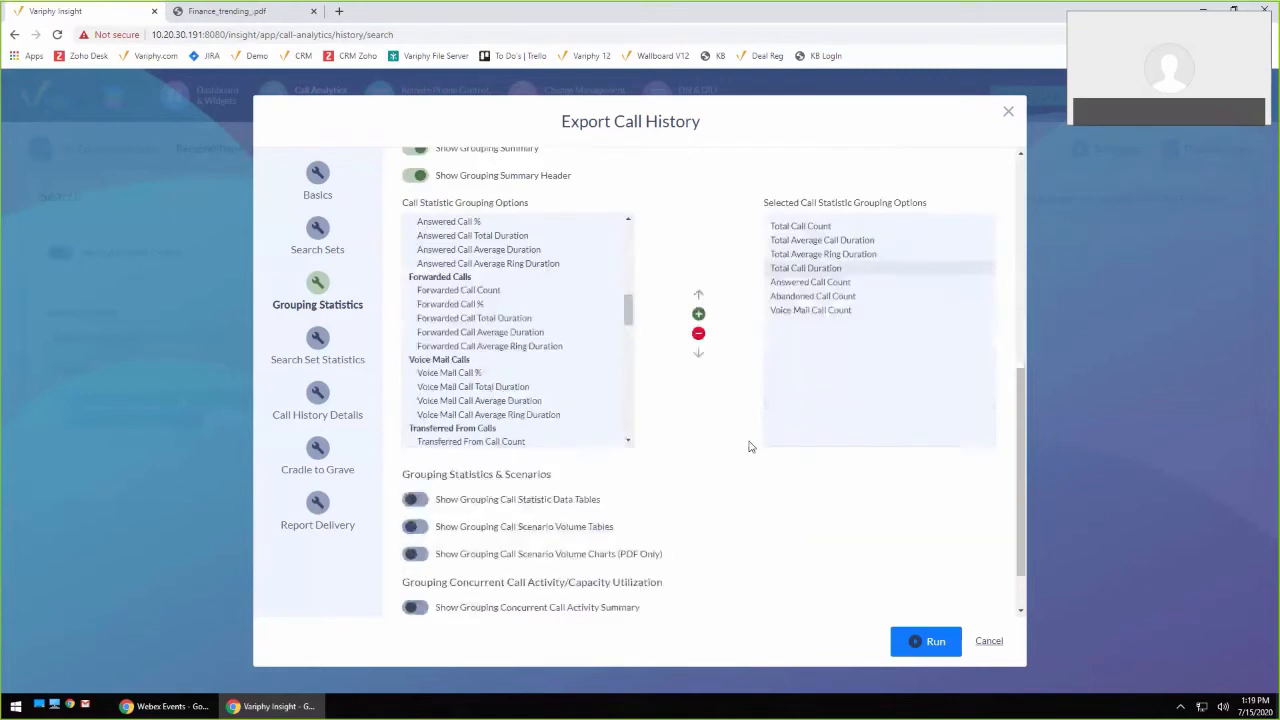
pyautogui.click(318, 402)
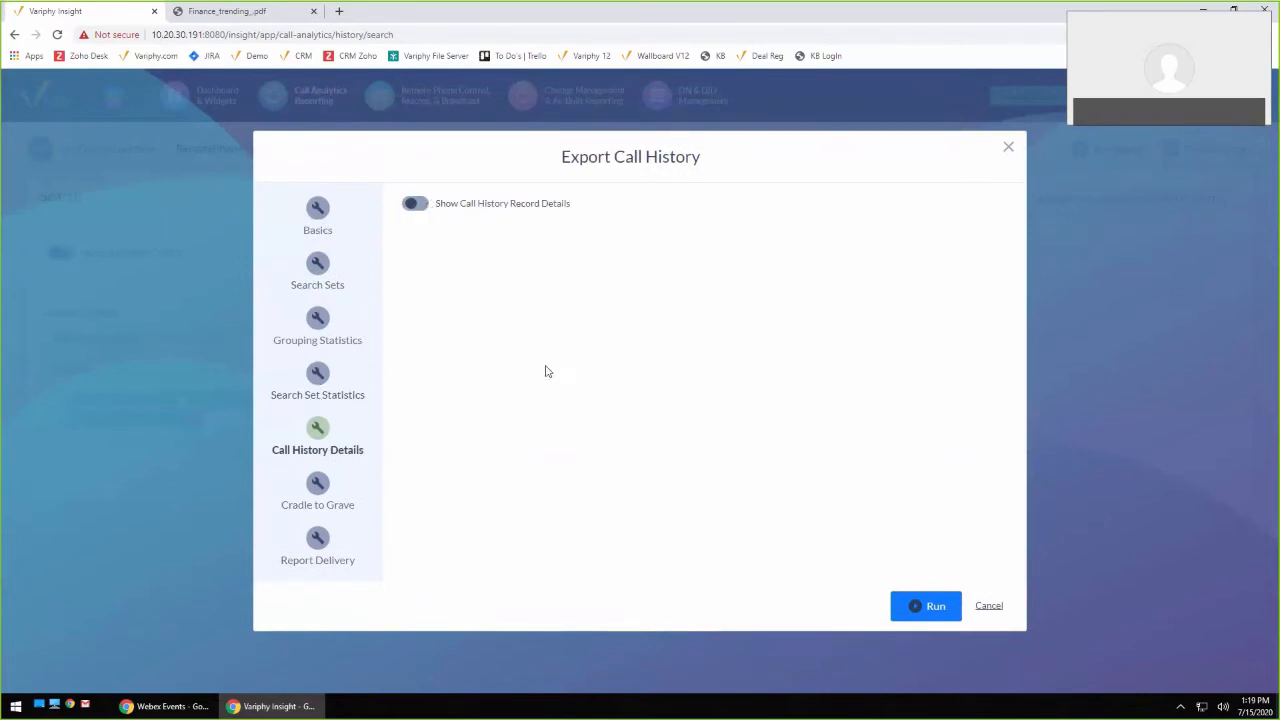
pyautogui.click(928, 606)
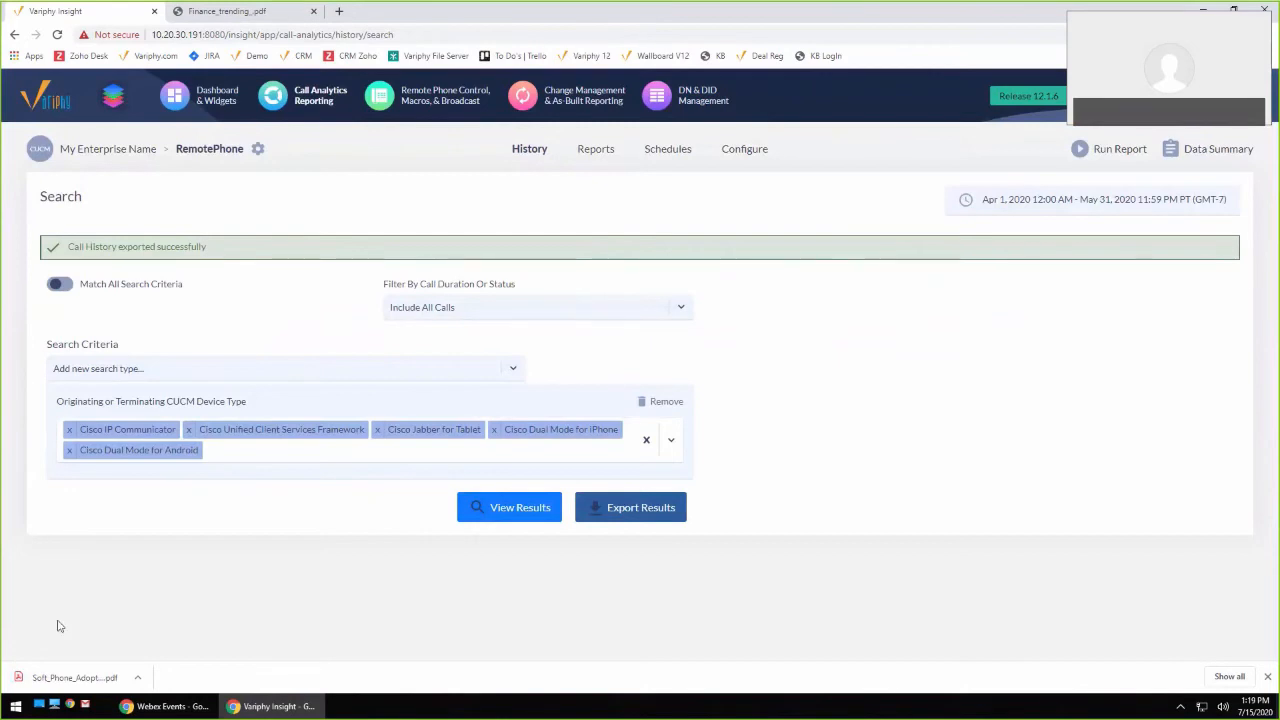
pyautogui.click(80, 686)
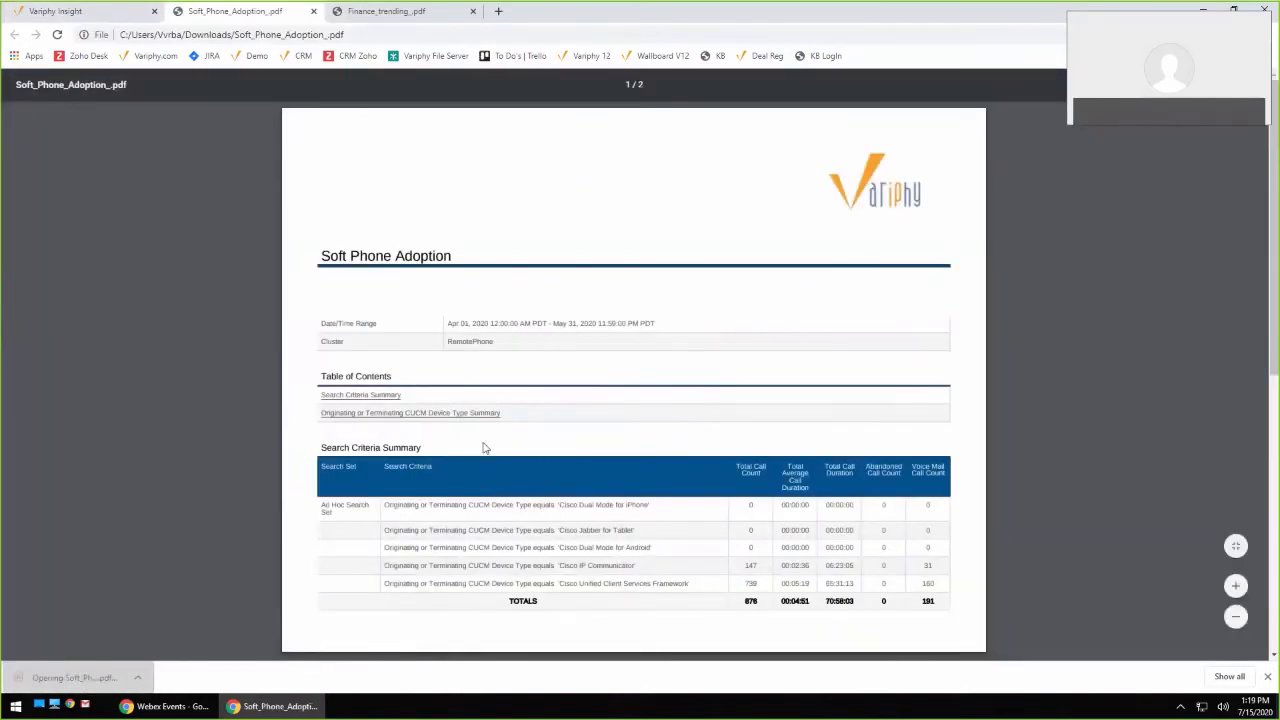
# Examine the search criteria summary and the device type grouping summary in the Soft Phone Adoption report
pyautogui.scroll(-2, 570, 406)
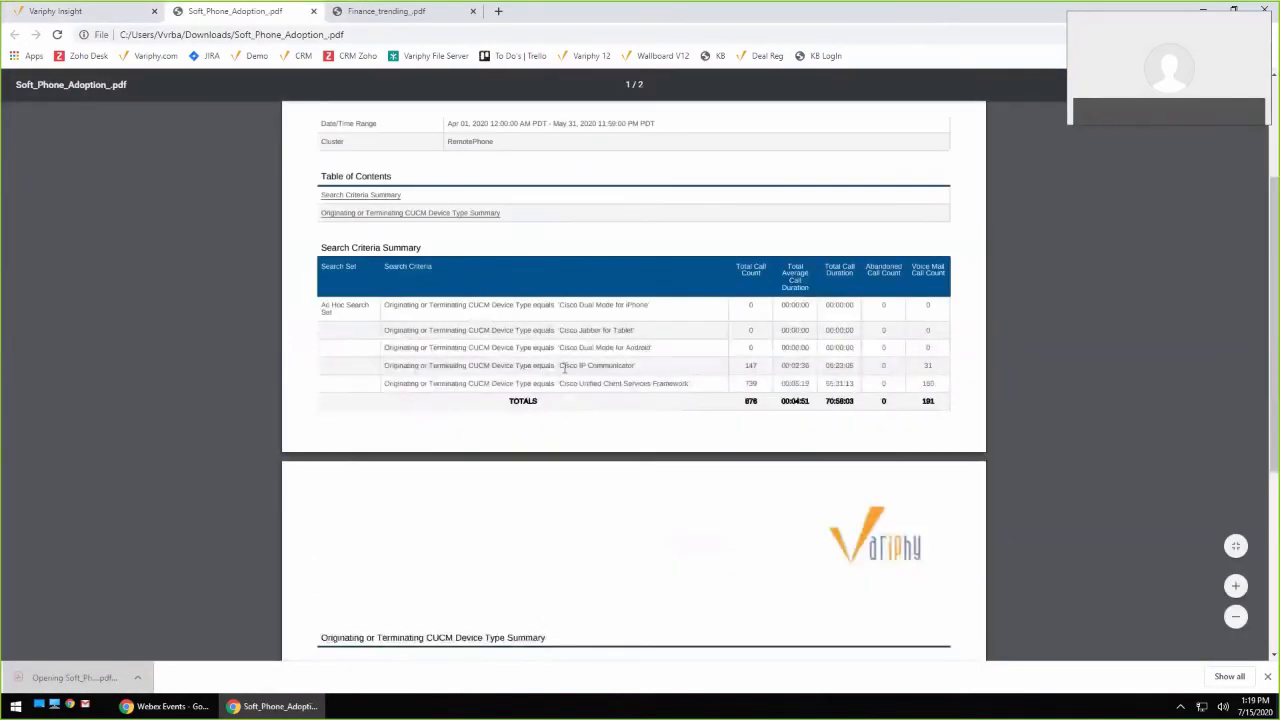
pyautogui.moveTo(748, 367); pyautogui.dragTo(794, 367)
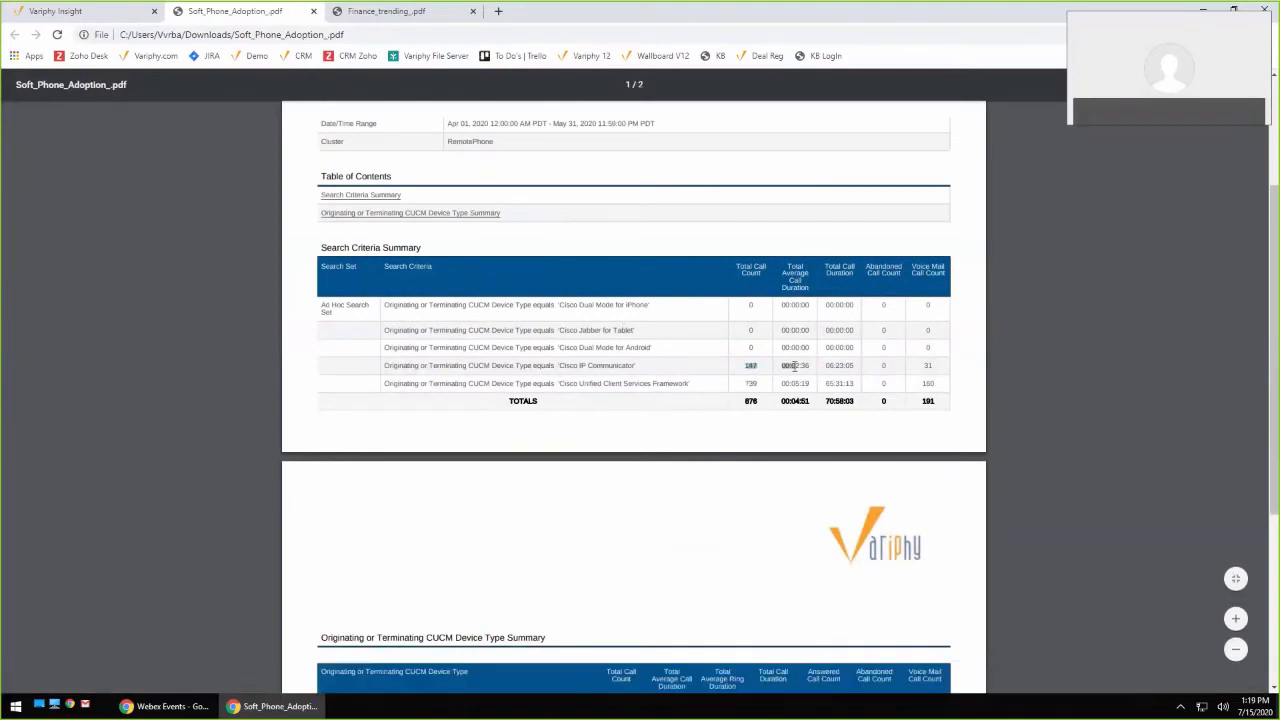
pyautogui.moveTo(695, 382); pyautogui.dragTo(381, 304)
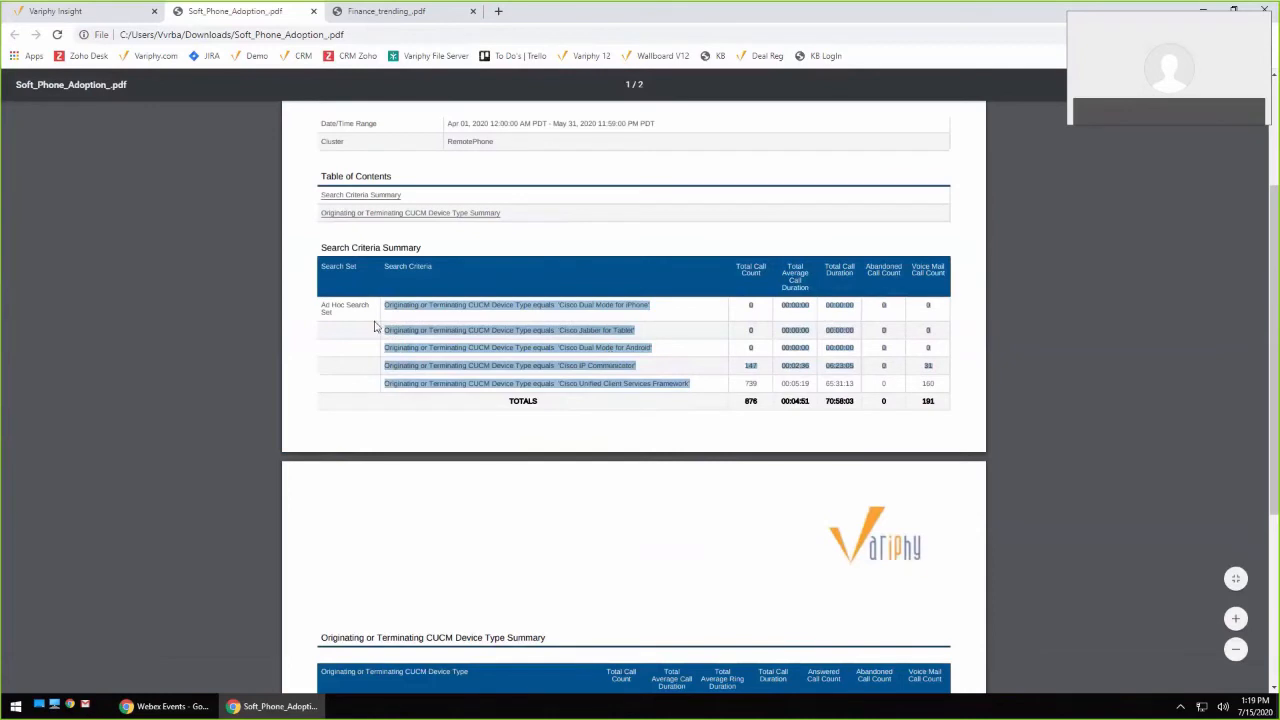
pyautogui.click(456, 273)
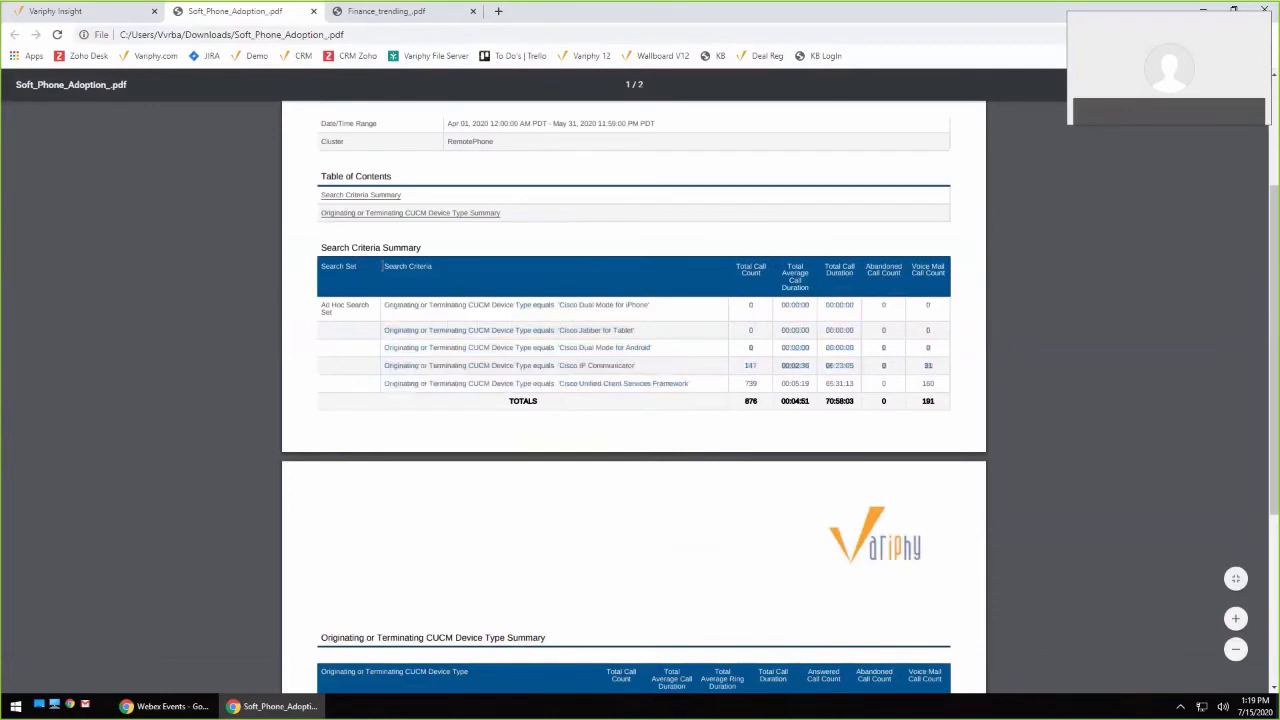
pyautogui.moveTo(384, 267); pyautogui.dragTo(440, 267)
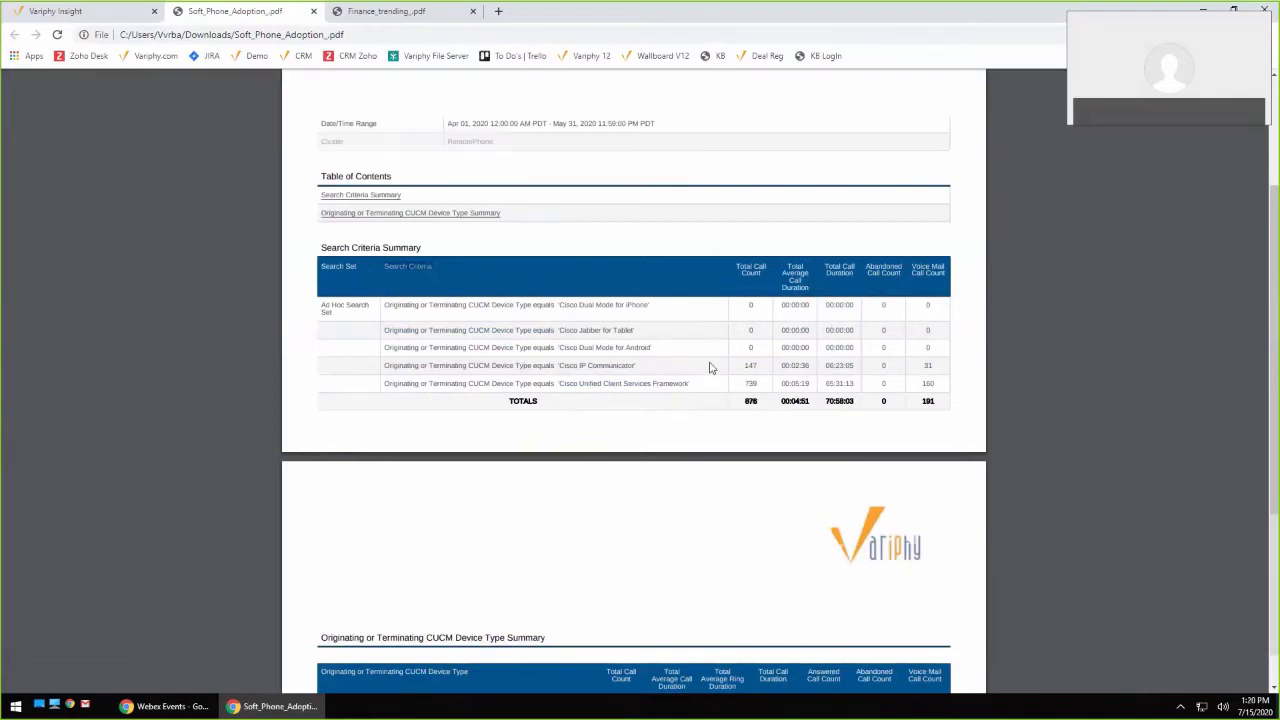
pyautogui.scroll(-3, 711, 368)
pyautogui.scroll(-1, 669, 329)
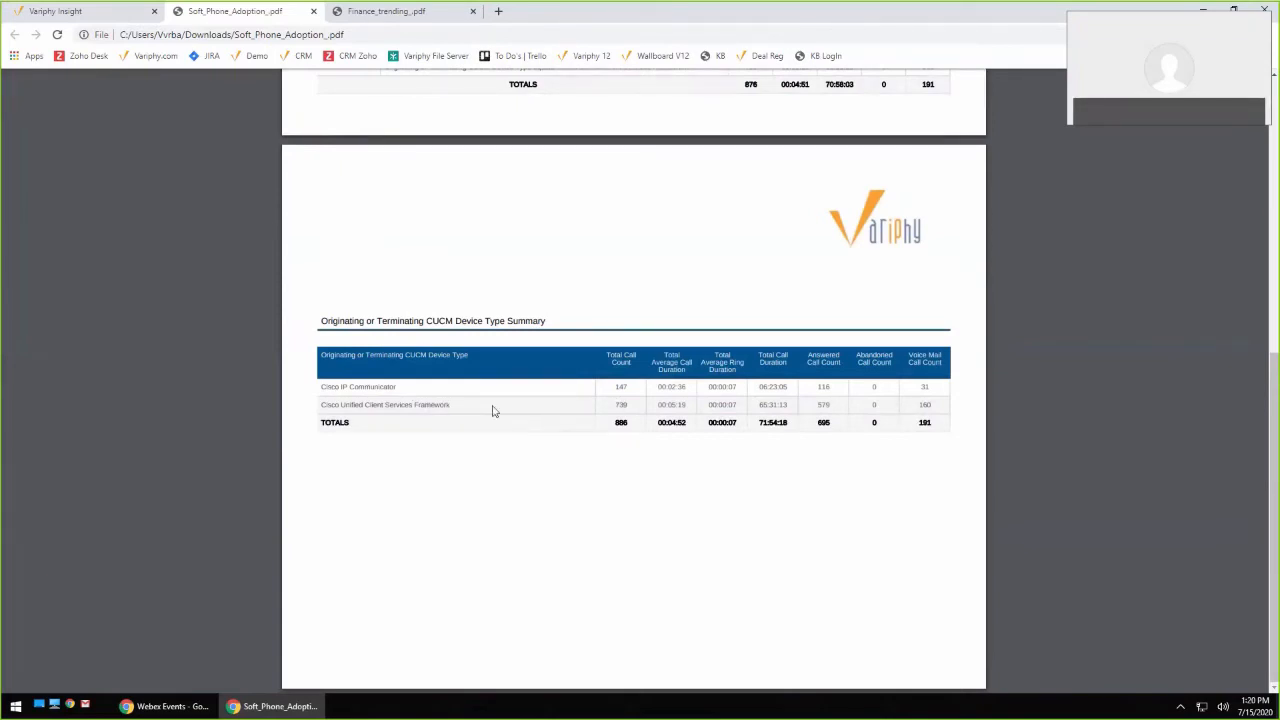
pyautogui.scroll(5, 495, 408)
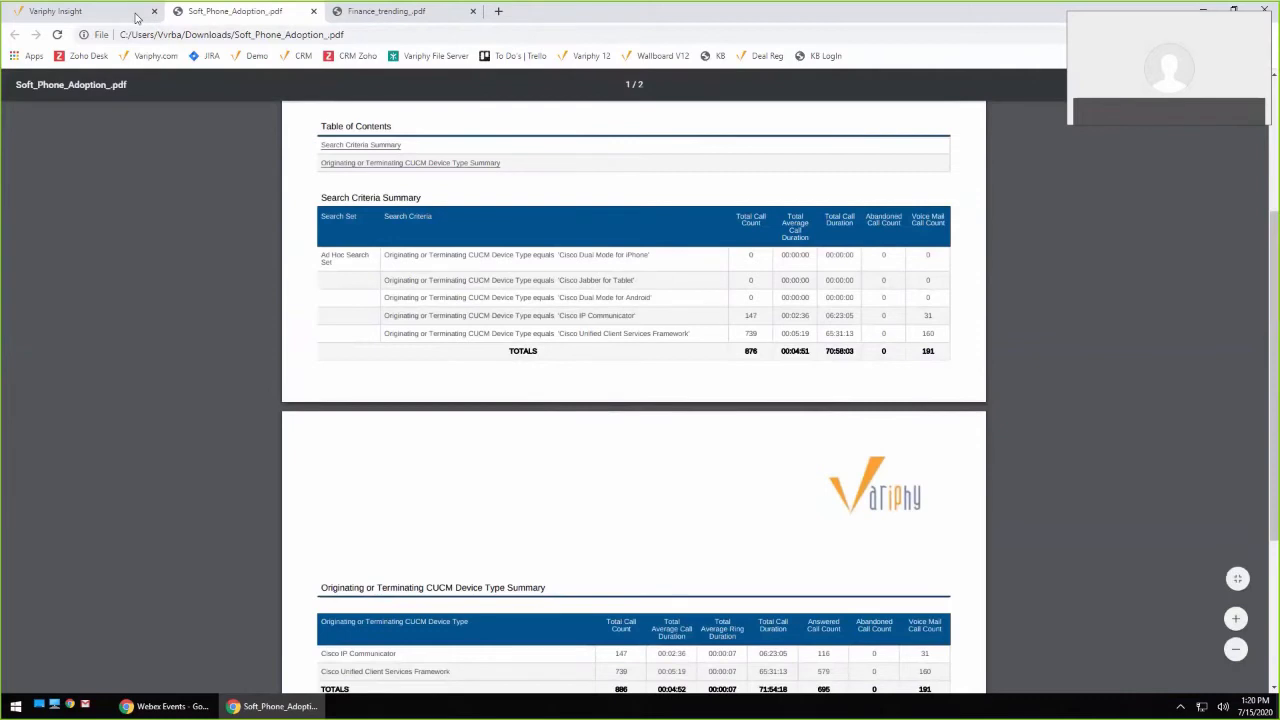
# Return to the call history search, start another export of the results and turn off saving it for future use
pyautogui.click(95, 11)
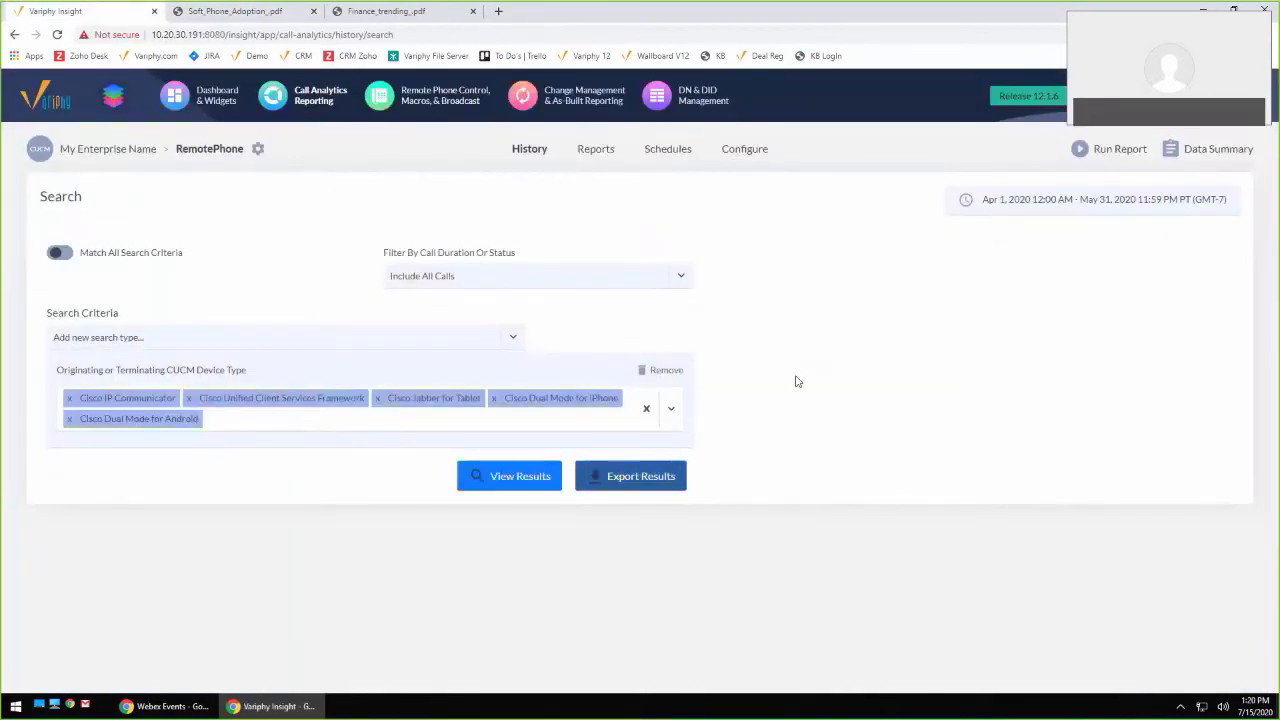
pyautogui.click(640, 484)
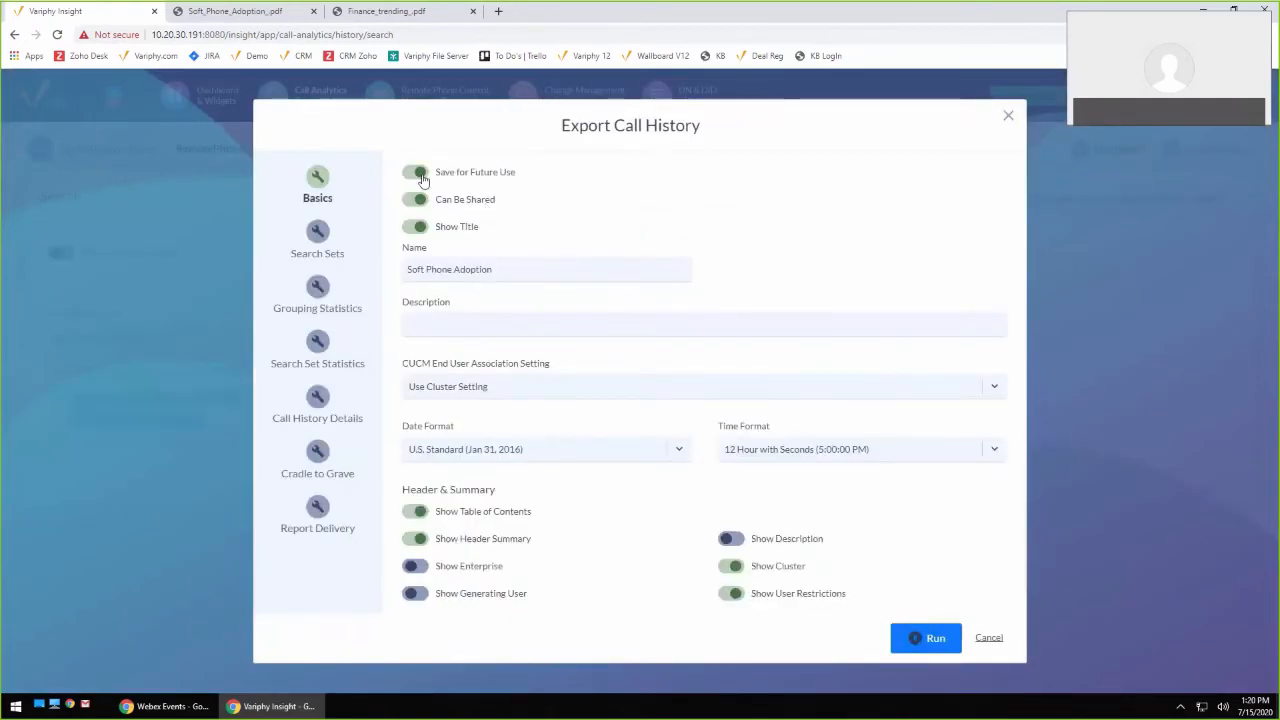
pyautogui.click(420, 176)
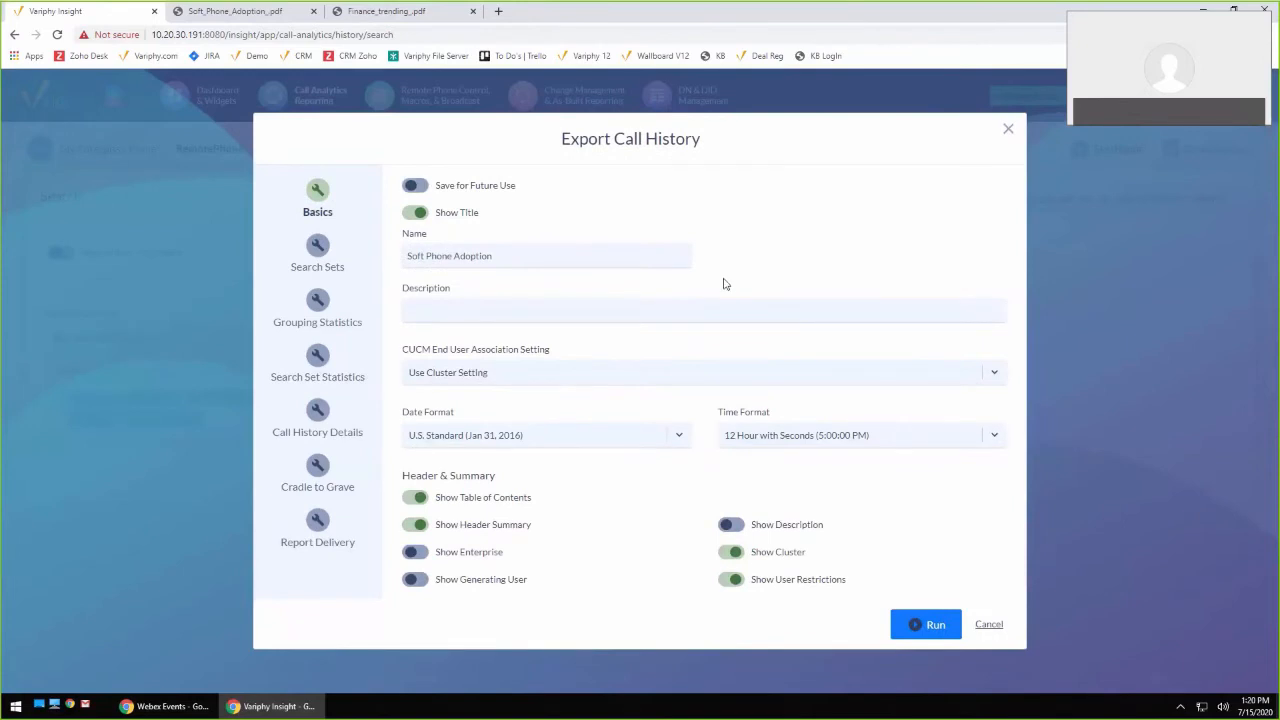
# Enable grouping call statistic data tables in the export and replace the selected Hour Of Day time unit with Week
pyautogui.click(318, 301)
pyautogui.scroll(-3, 743, 366)
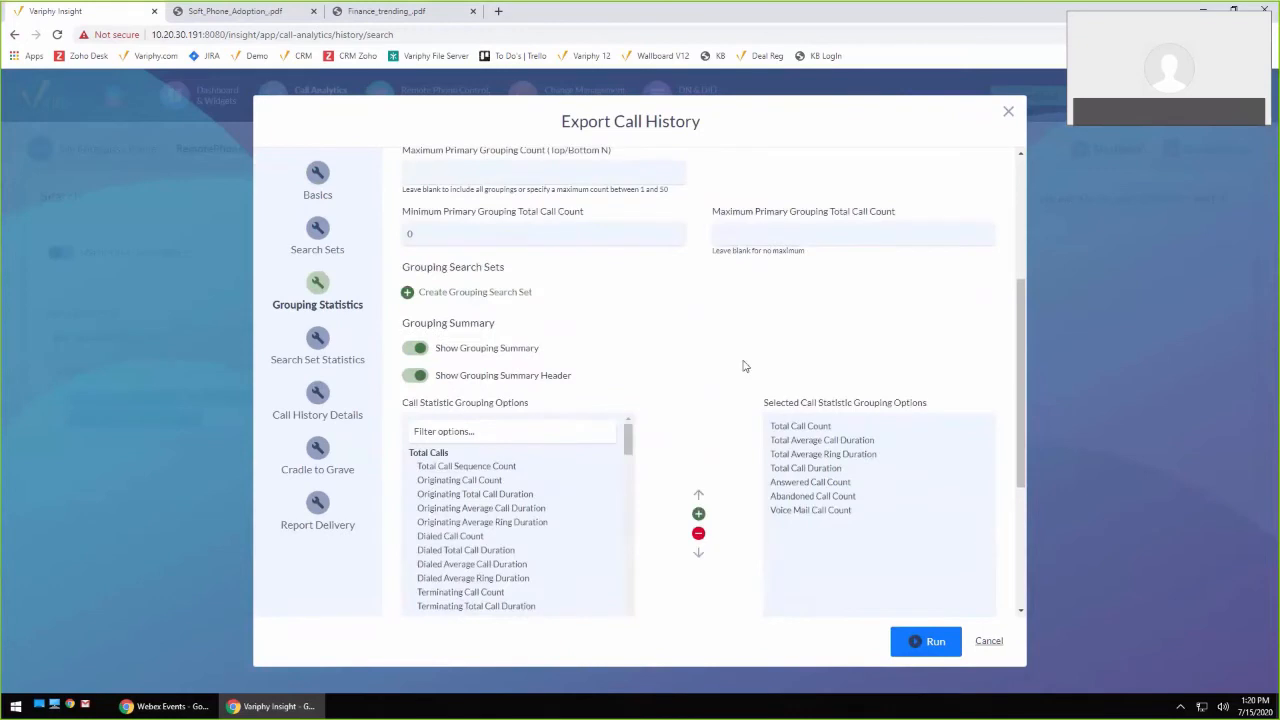
pyautogui.scroll(-5, 720, 343)
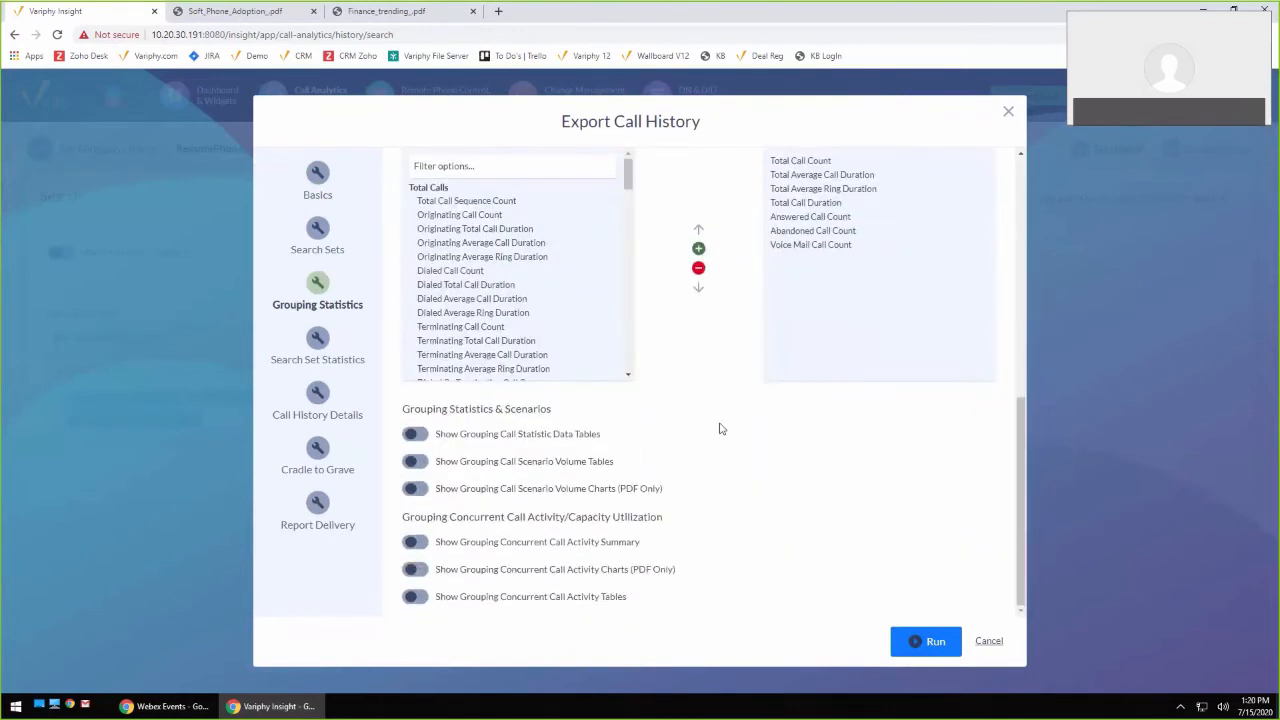
pyautogui.click(413, 435)
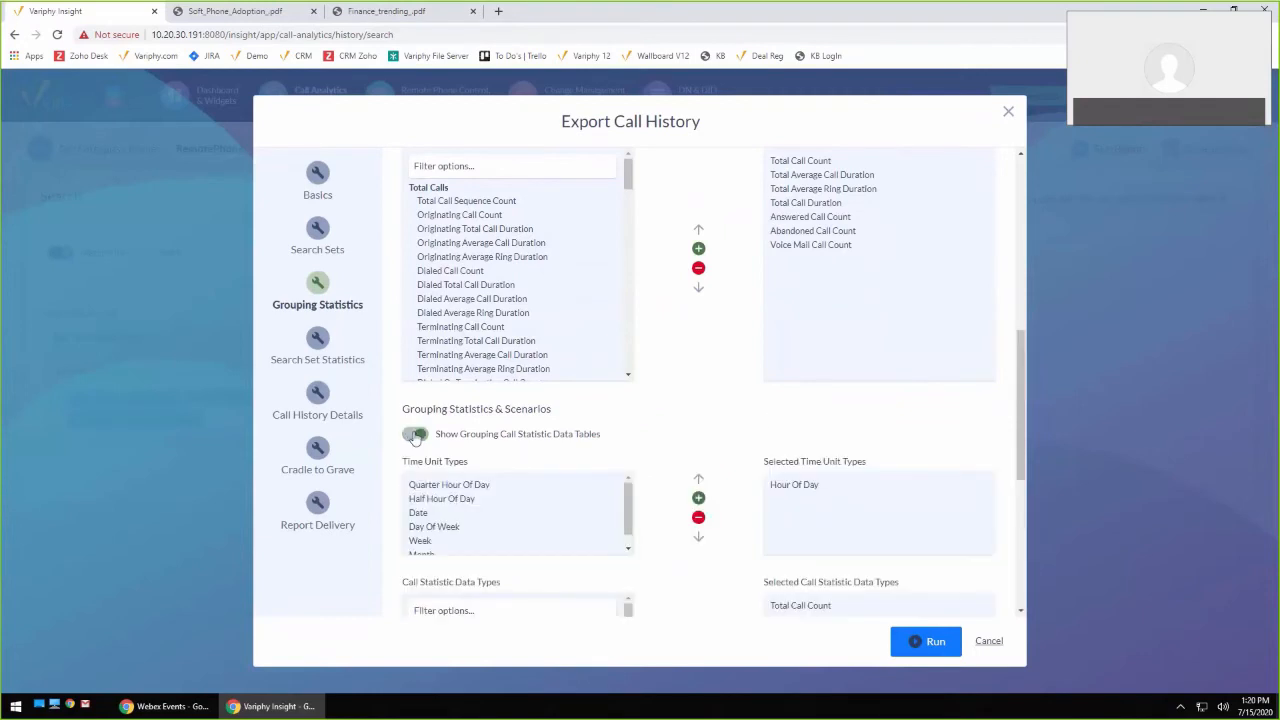
pyautogui.scroll(-1, 772, 420)
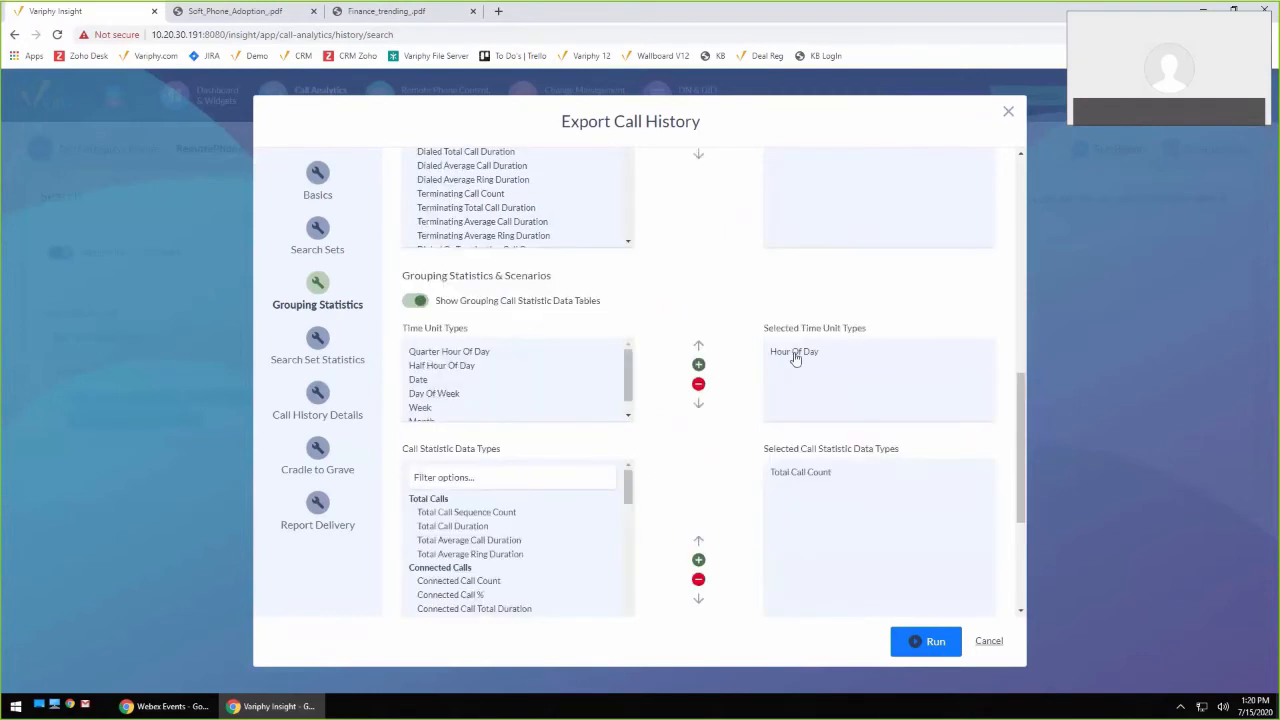
pyautogui.click(698, 384)
pyautogui.scroll(-1, 500, 400)
pyautogui.click(426, 394)
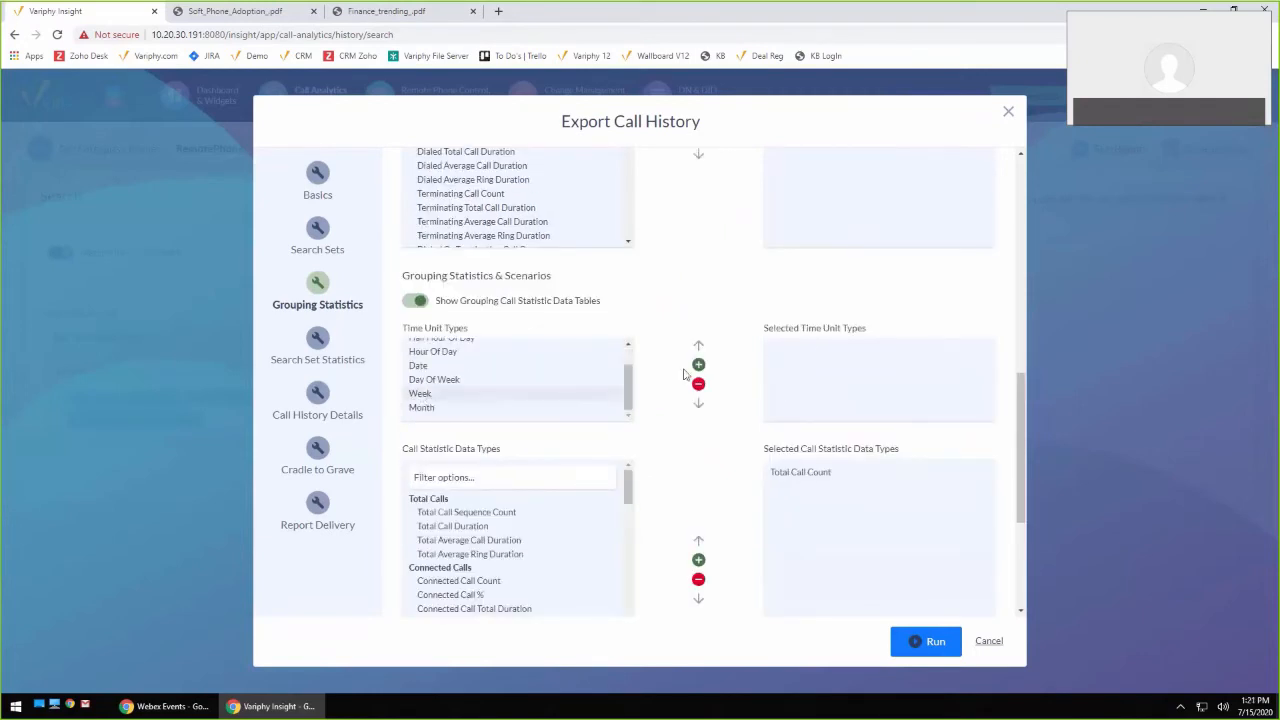
pyautogui.click(698, 364)
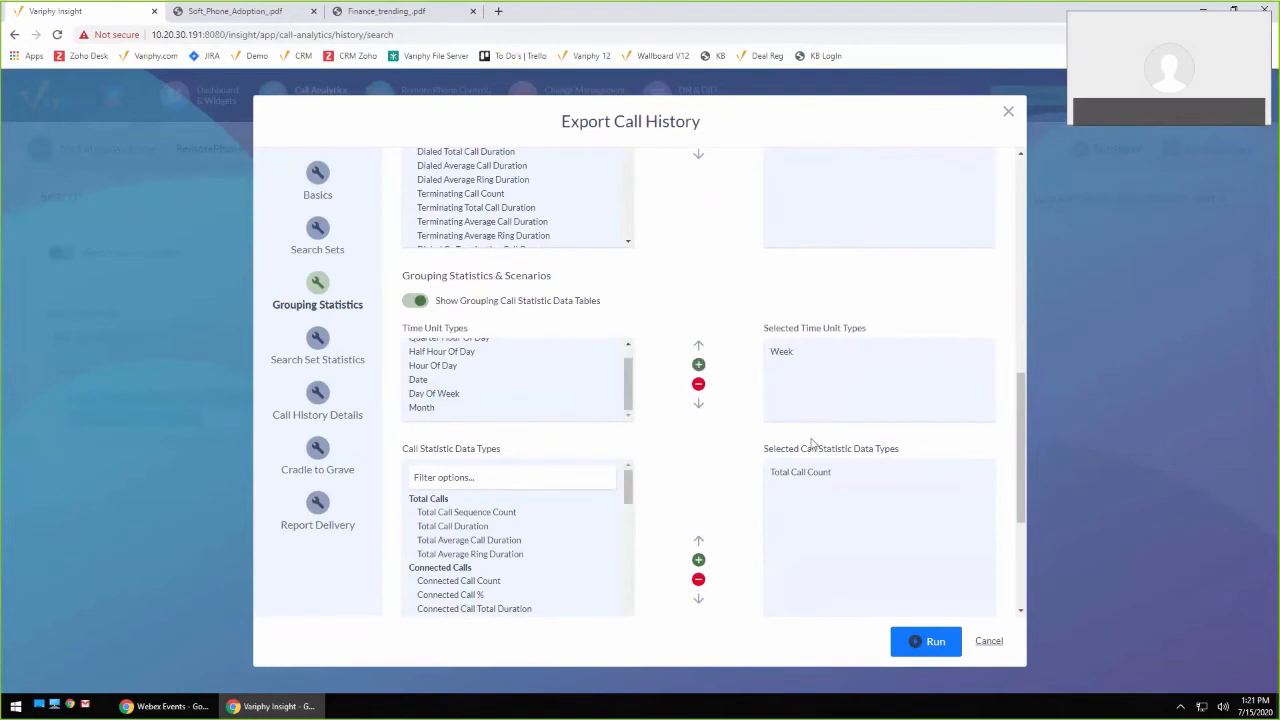
pyautogui.scroll(-1, 812, 444)
pyautogui.scroll(2, 707, 393)
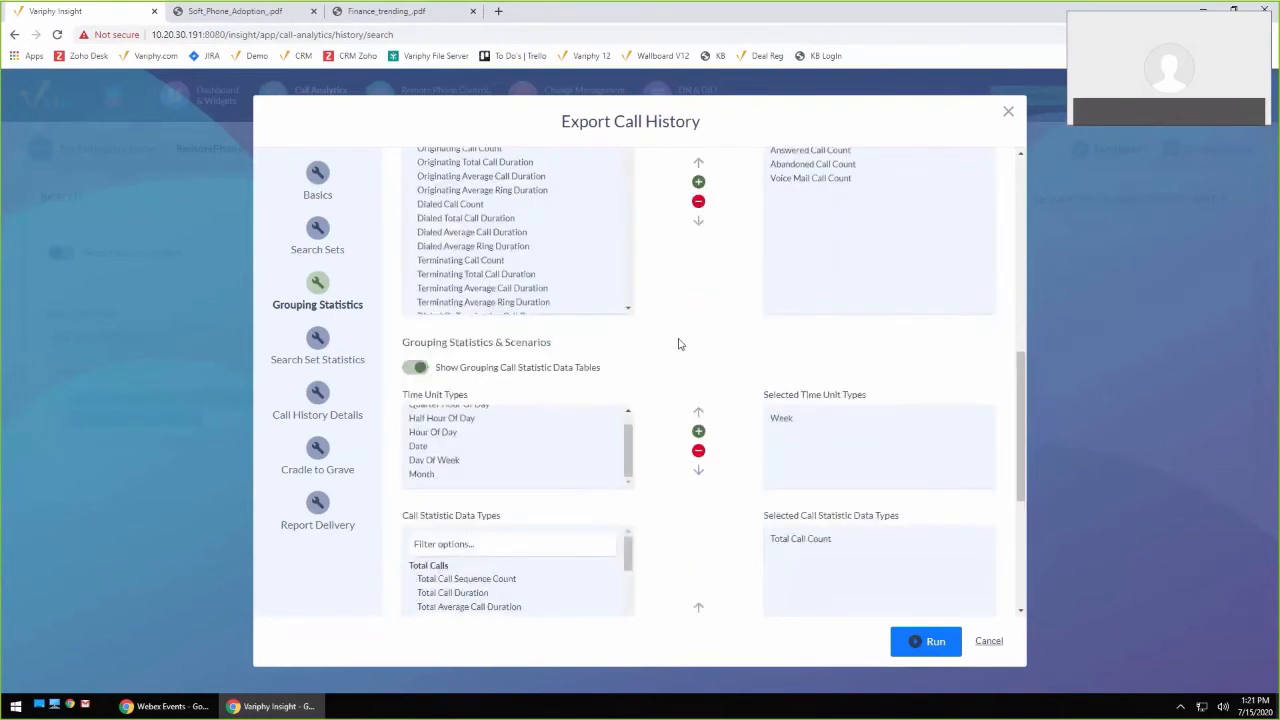
pyautogui.moveTo(614, 374); pyautogui.dragTo(441, 376)
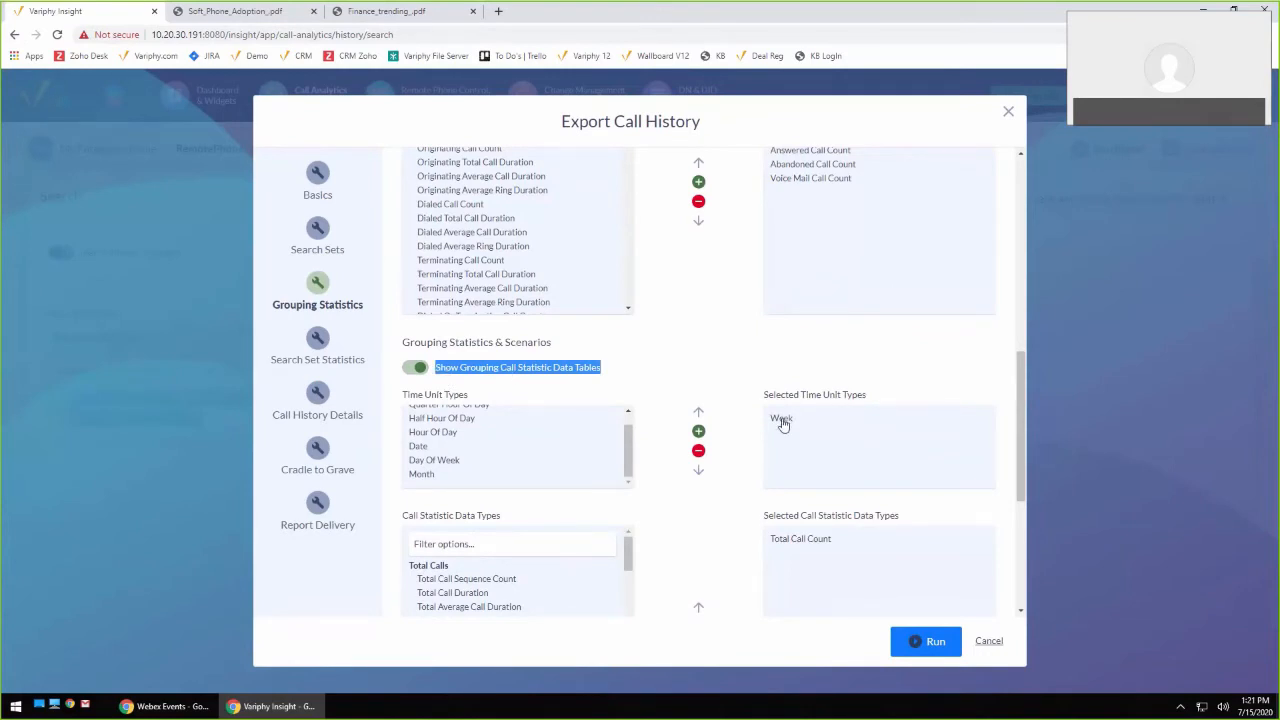
# Add Abandoned Call Count, Answered Call Count and Voice Mail Call Count to the data tables' selected call statistic types
pyautogui.scroll(-3, 783, 424)
pyautogui.scroll(-2, 630, 362)
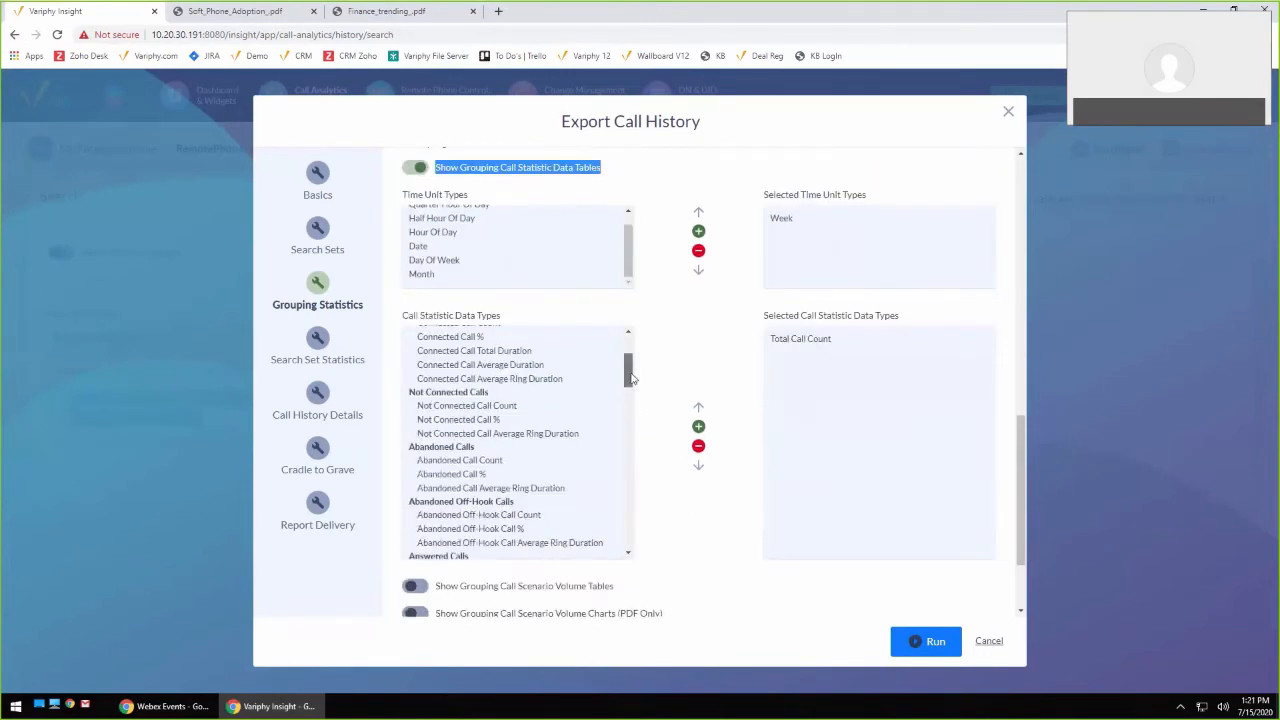
pyautogui.scroll(-2, 537, 437)
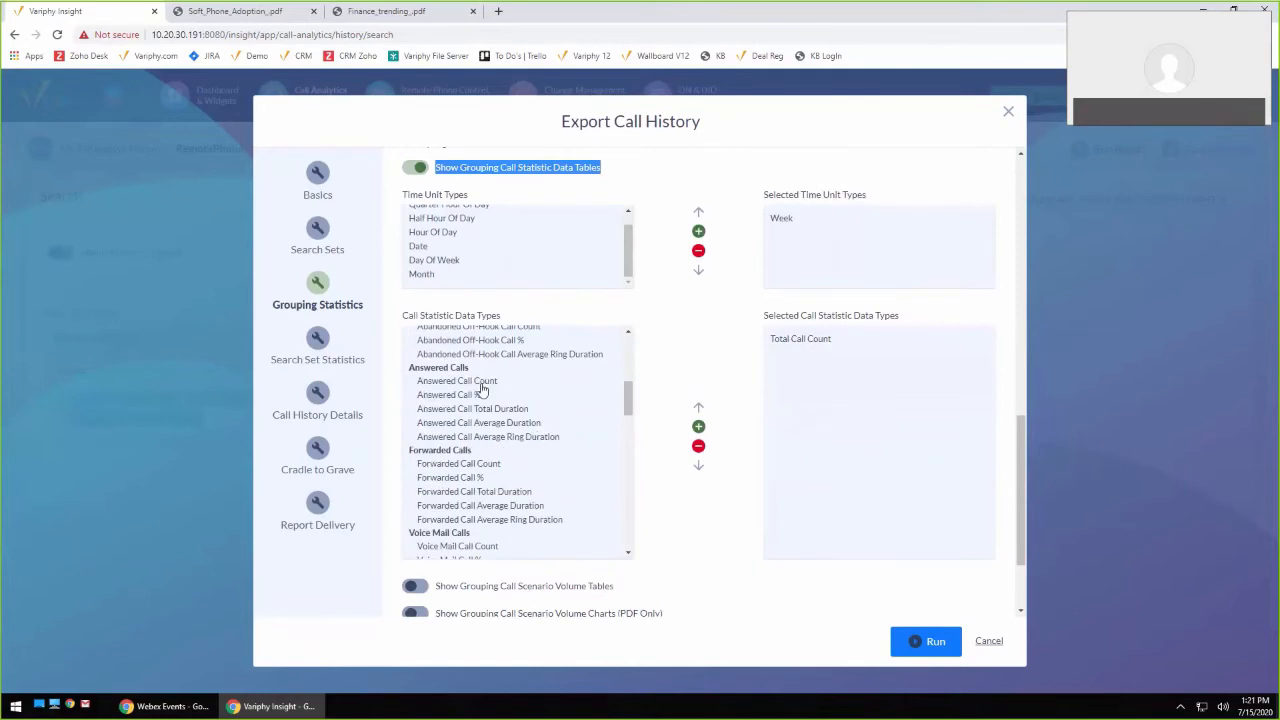
pyautogui.scroll(-1, 505, 484)
pyautogui.click(698, 426)
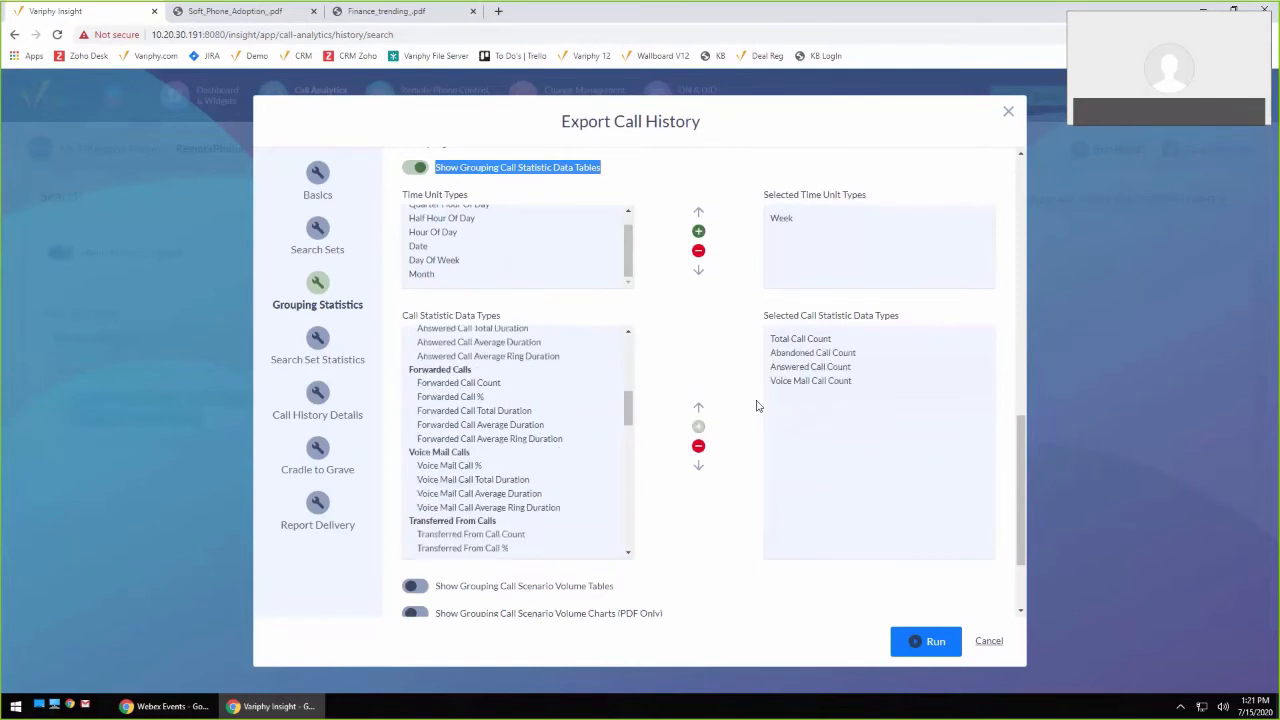
# Run the export, then open the downloaded Soft Phone Adoption PDF and look over its table of contents and search criteria summary
pyautogui.click(926, 641)
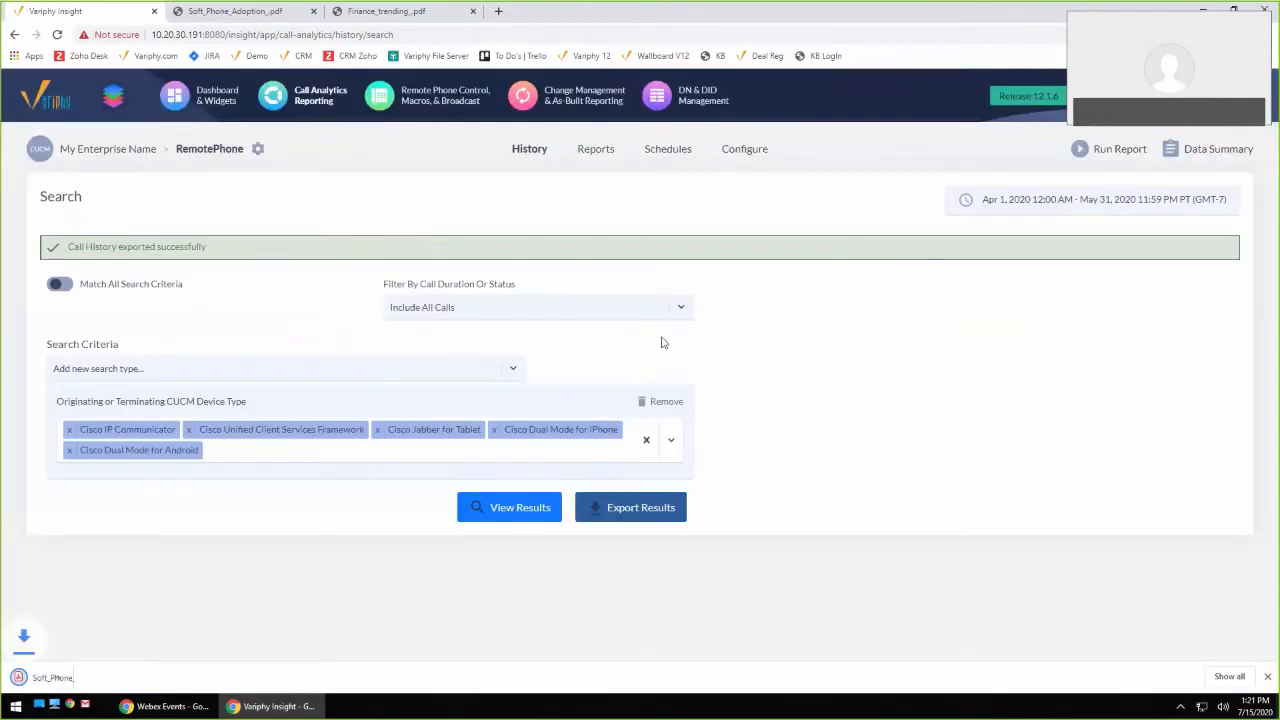
pyautogui.click(75, 678)
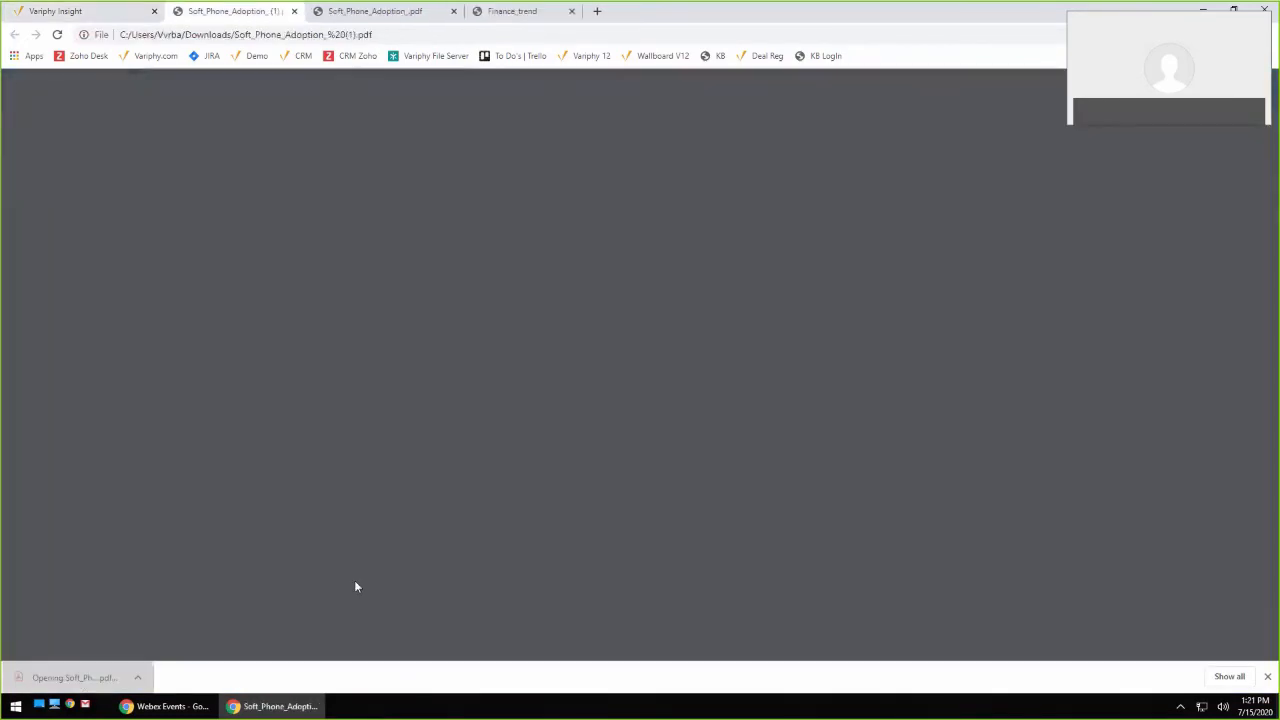
pyautogui.scroll(-3, 760, 515)
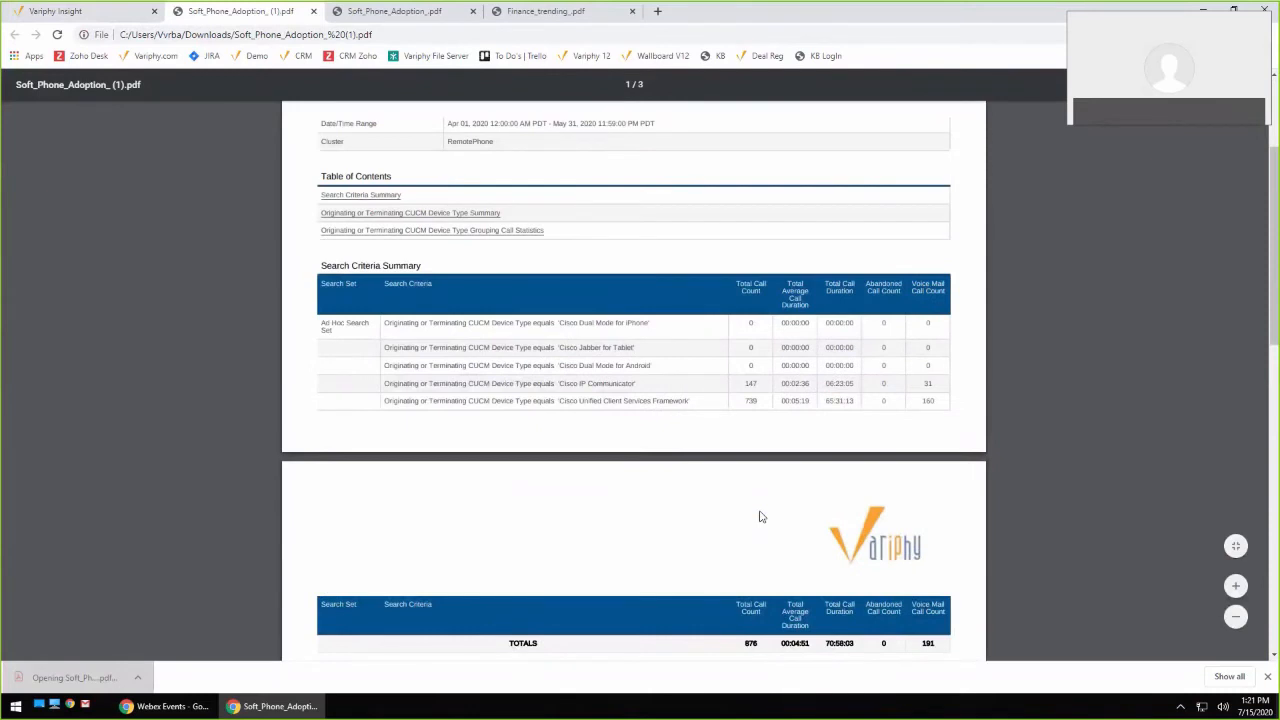
pyautogui.scroll(-1, 757, 514)
pyautogui.scroll(2, 740, 470)
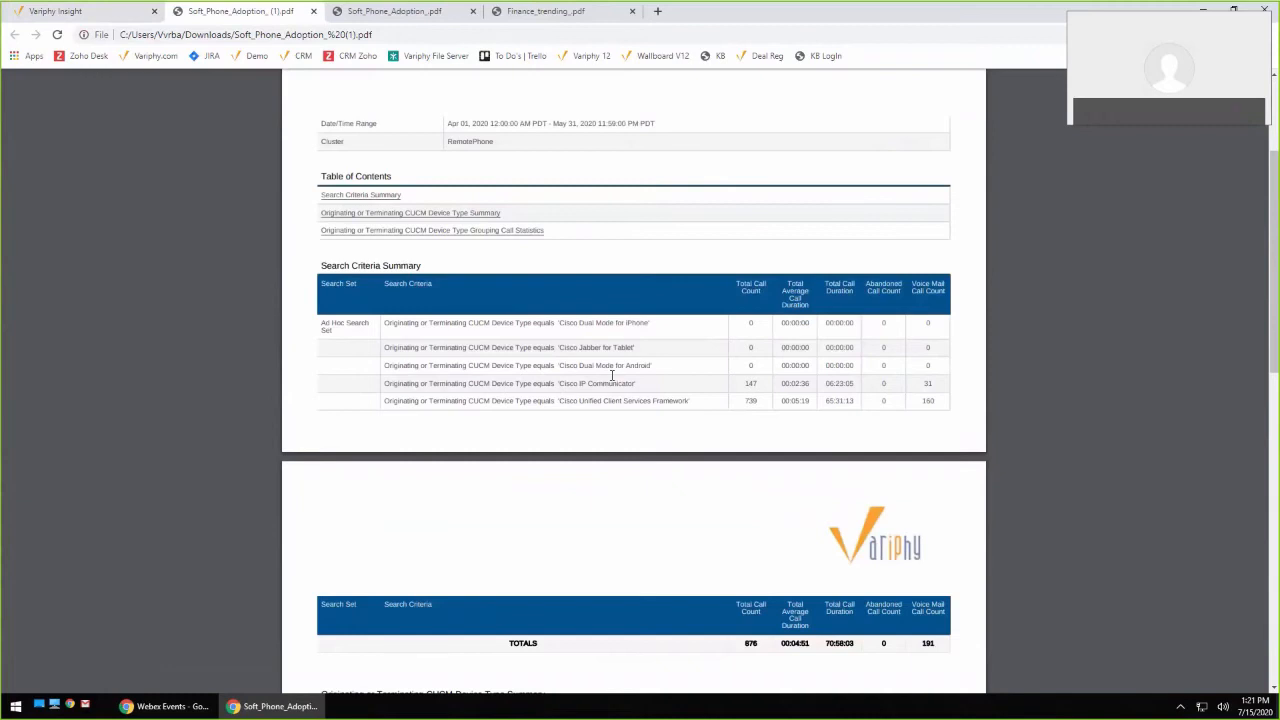
# Start another export from the call history search and set its secondary grouping type to Originating or Terminating Device Name
pyautogui.click(119, 14)
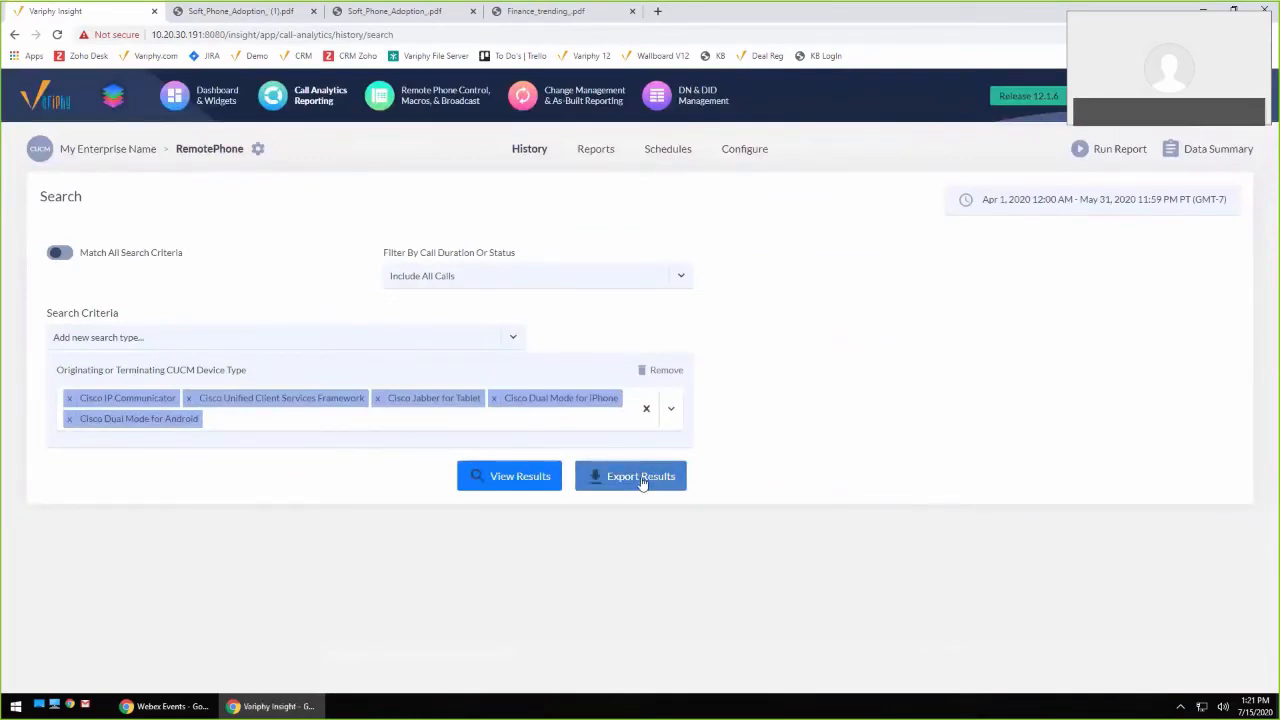
pyautogui.click(642, 482)
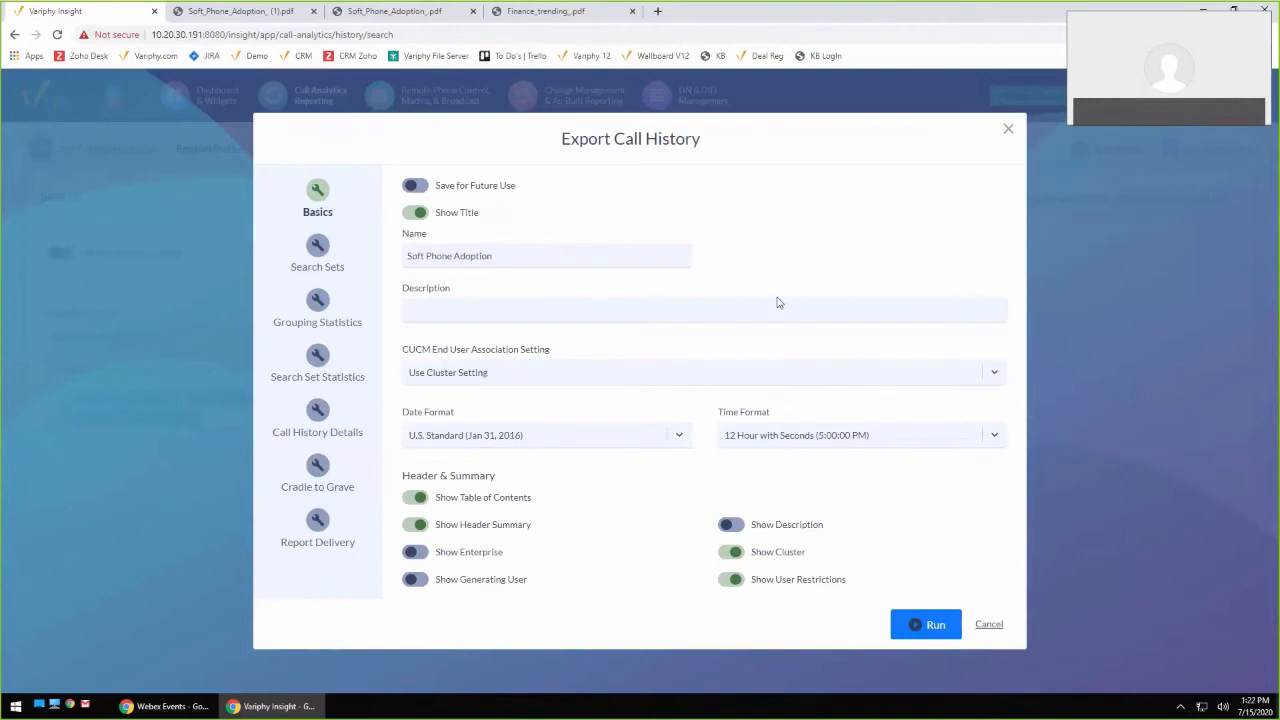
pyautogui.click(320, 305)
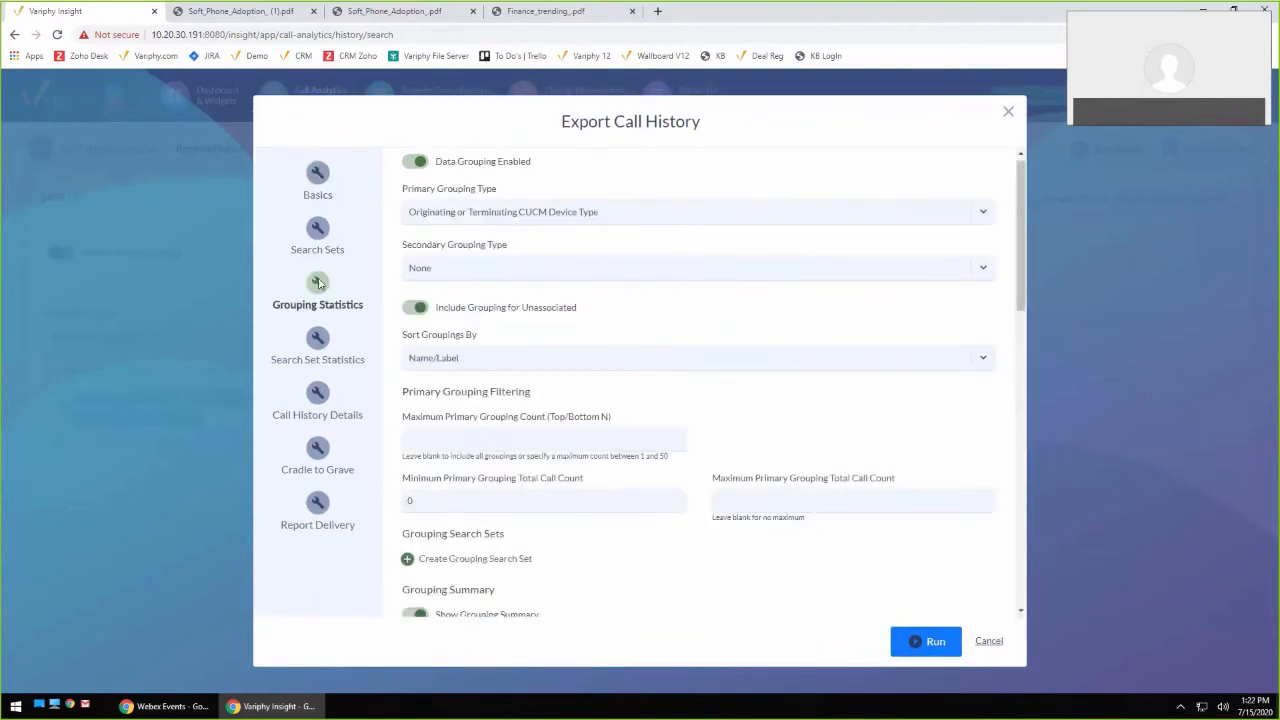
pyautogui.click(547, 273)
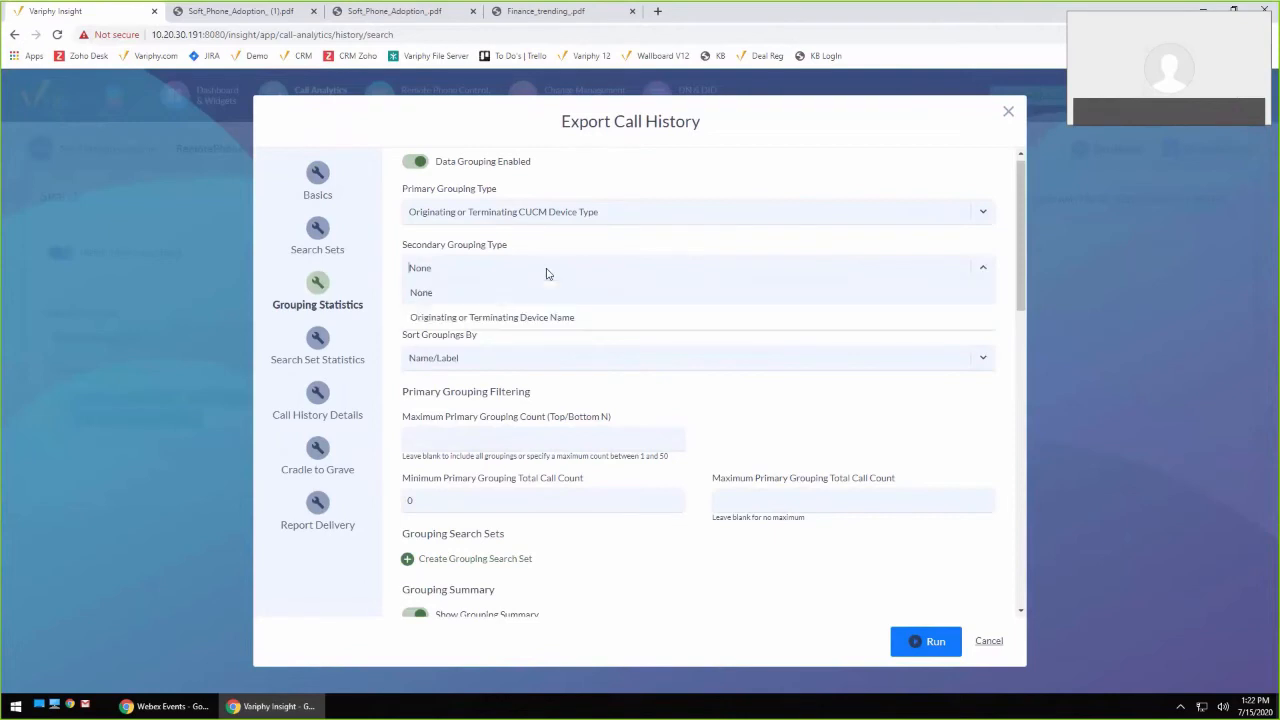
pyautogui.click(534, 318)
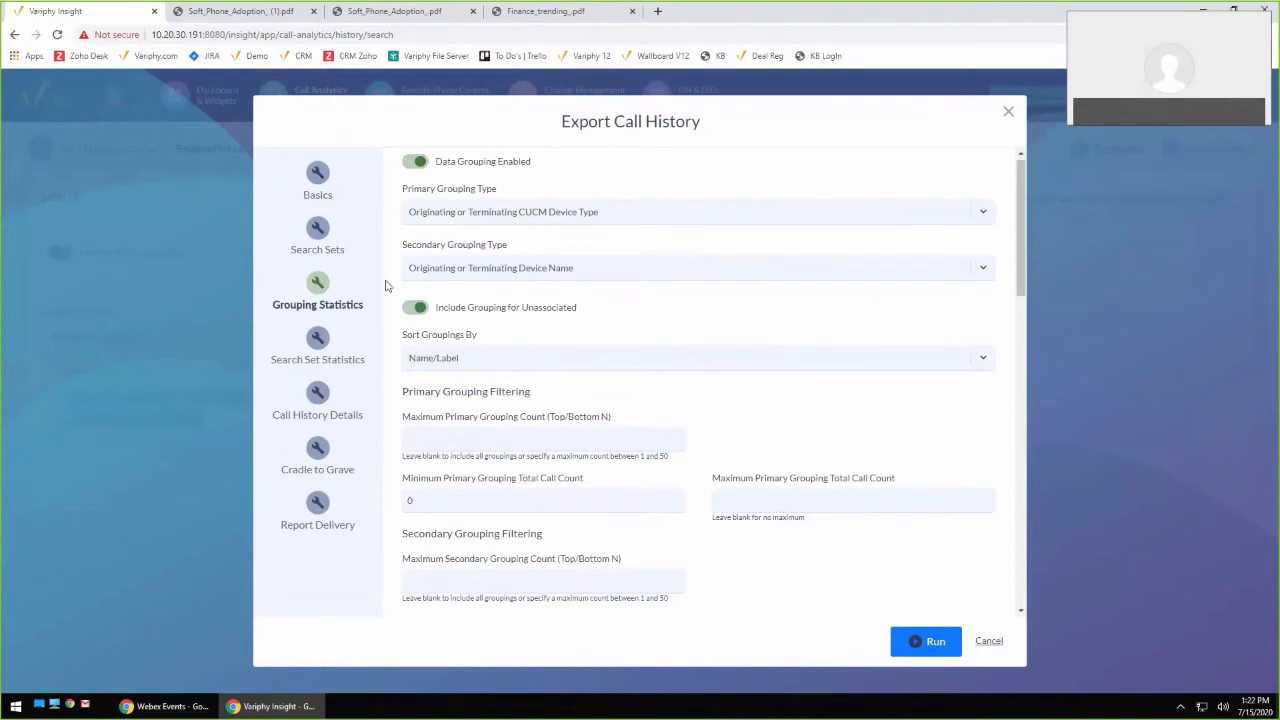
# Add Long Duration, Medium Duration and Short Duration Call Count to the grouping summary's selected call statistics
pyautogui.scroll(-3, 670, 336)
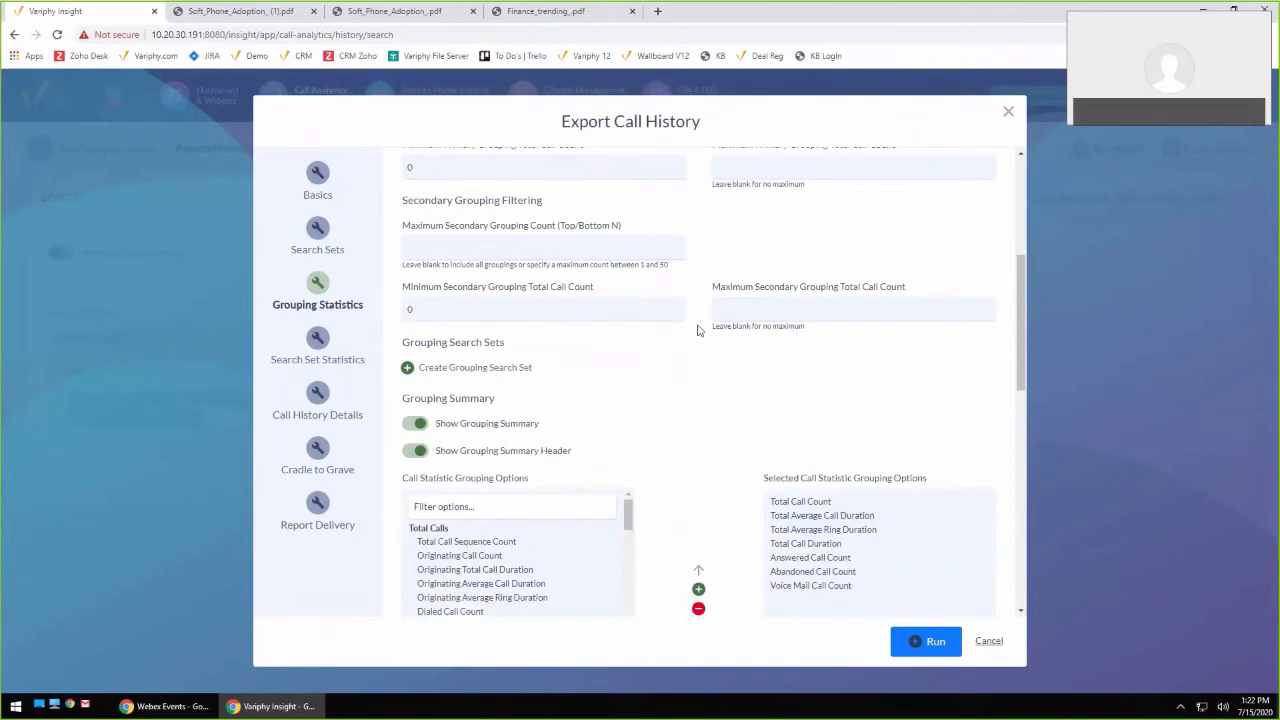
pyautogui.scroll(-2, 698, 330)
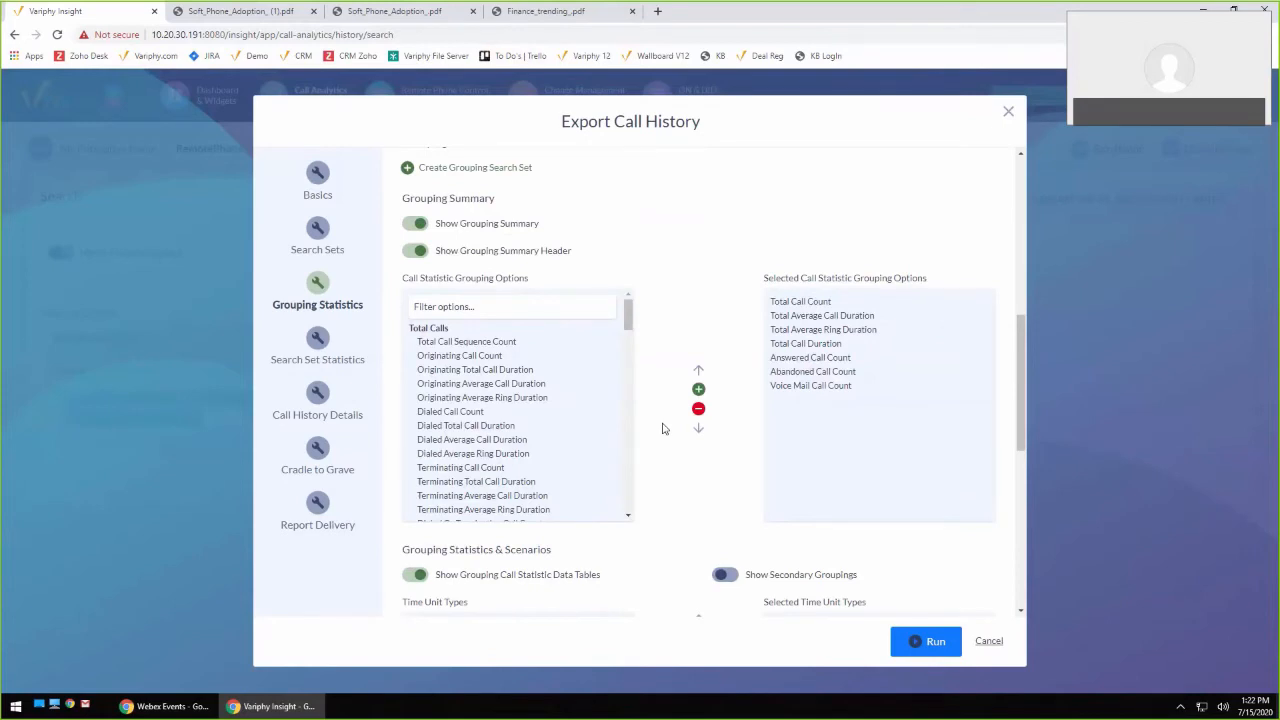
pyautogui.moveTo(628, 312); pyautogui.dragTo(632, 367)
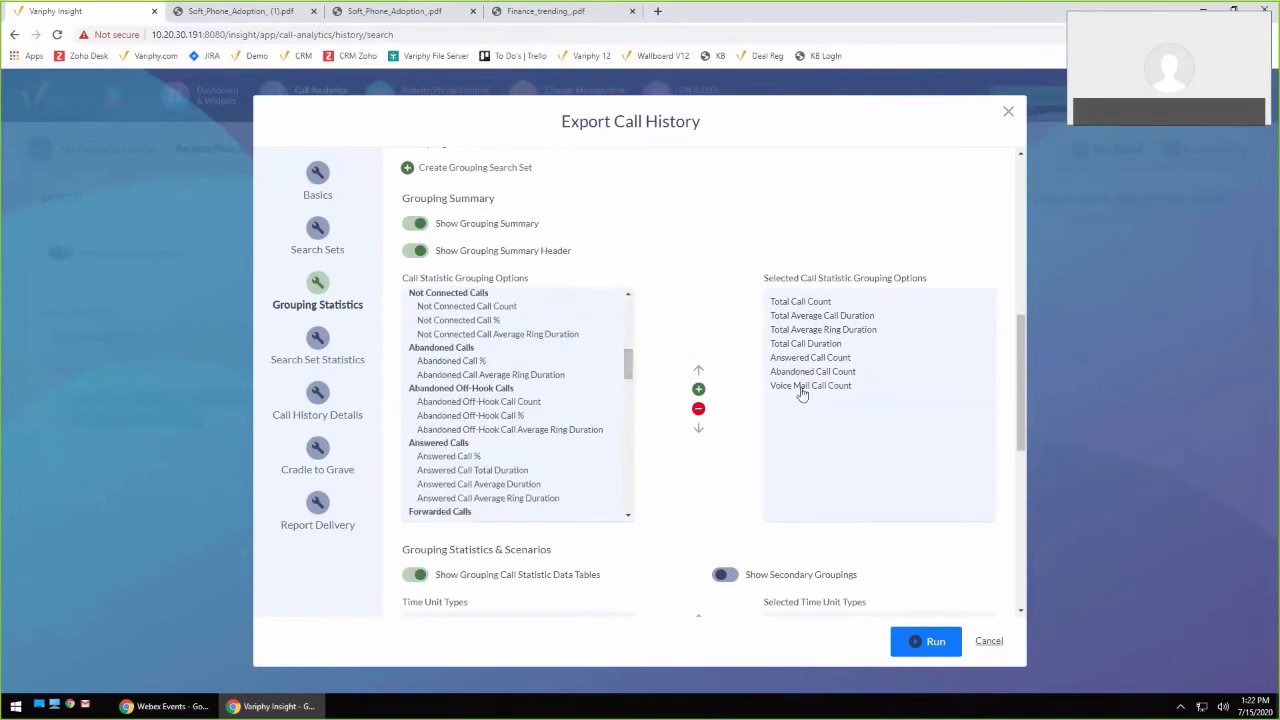
pyautogui.moveTo(628, 366); pyautogui.dragTo(630, 405)
pyautogui.scroll(-5, 595, 424)
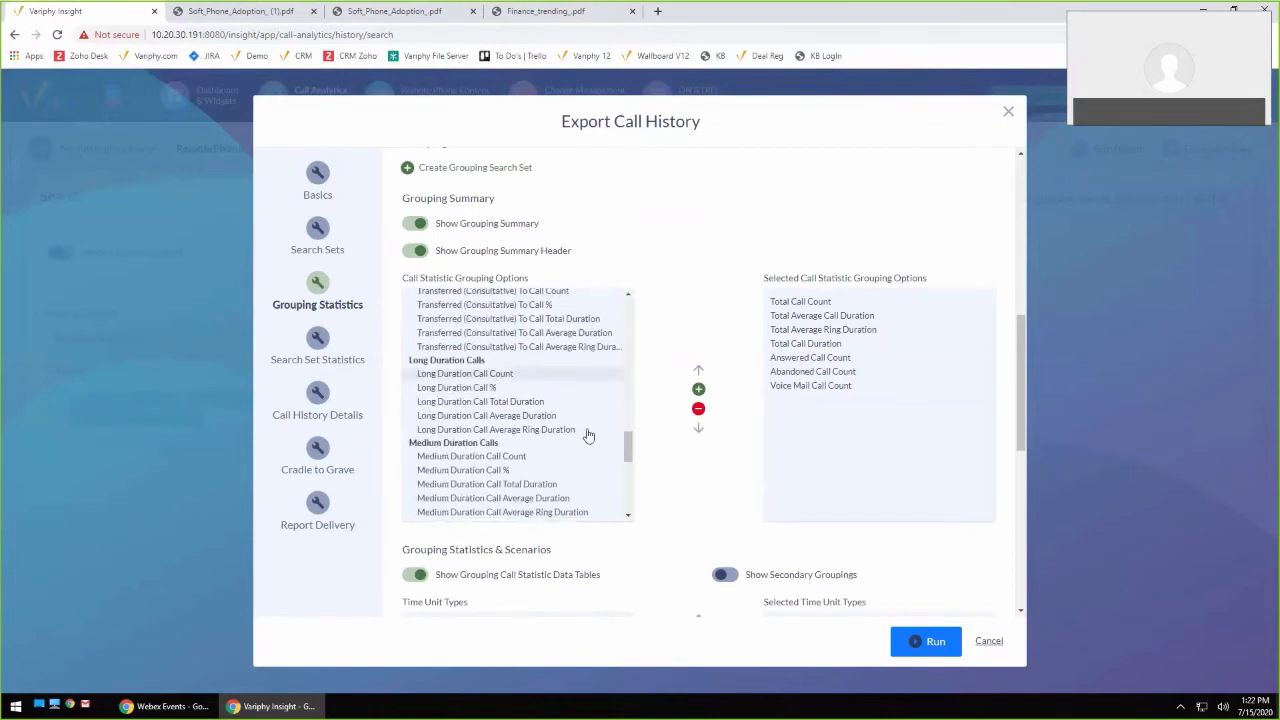
pyautogui.scroll(-1, 490, 400)
pyautogui.keyDown('ctrl'); pyautogui.click(490, 390); pyautogui.keyUp('ctrl')
pyautogui.keyDown('ctrl'); pyautogui.click(498, 474); pyautogui.keyUp('ctrl')
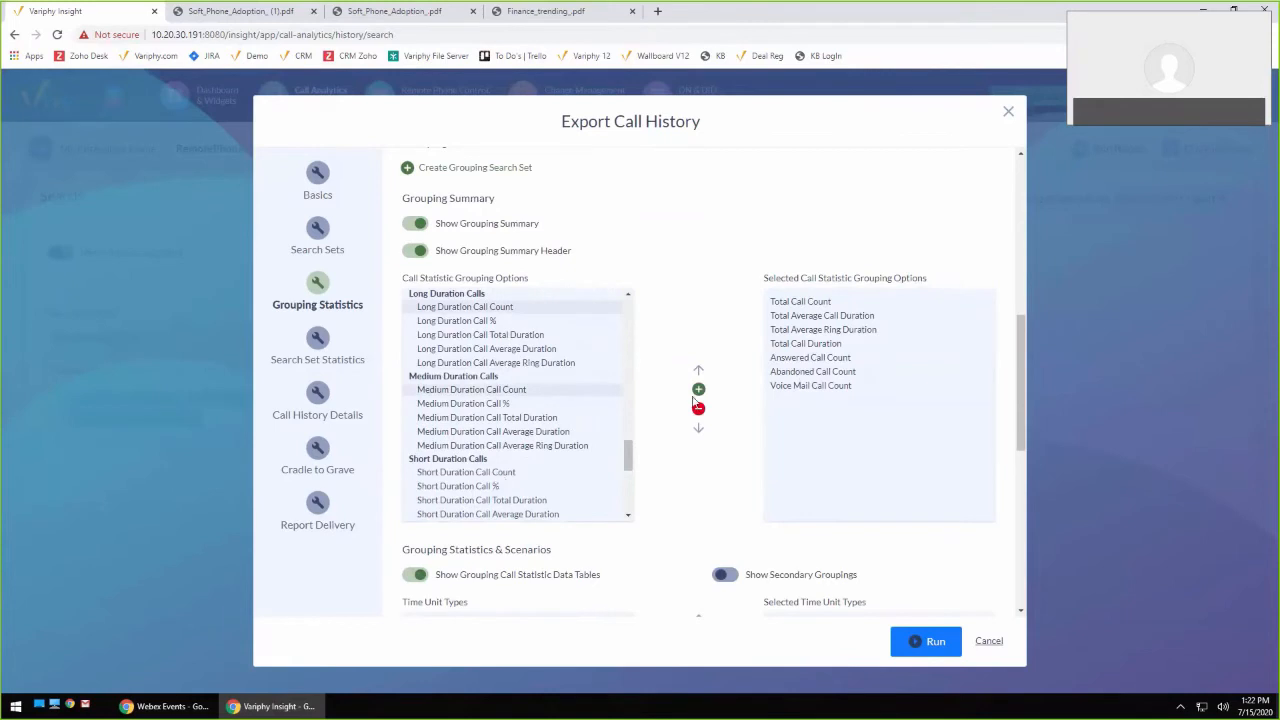
pyautogui.click(698, 389)
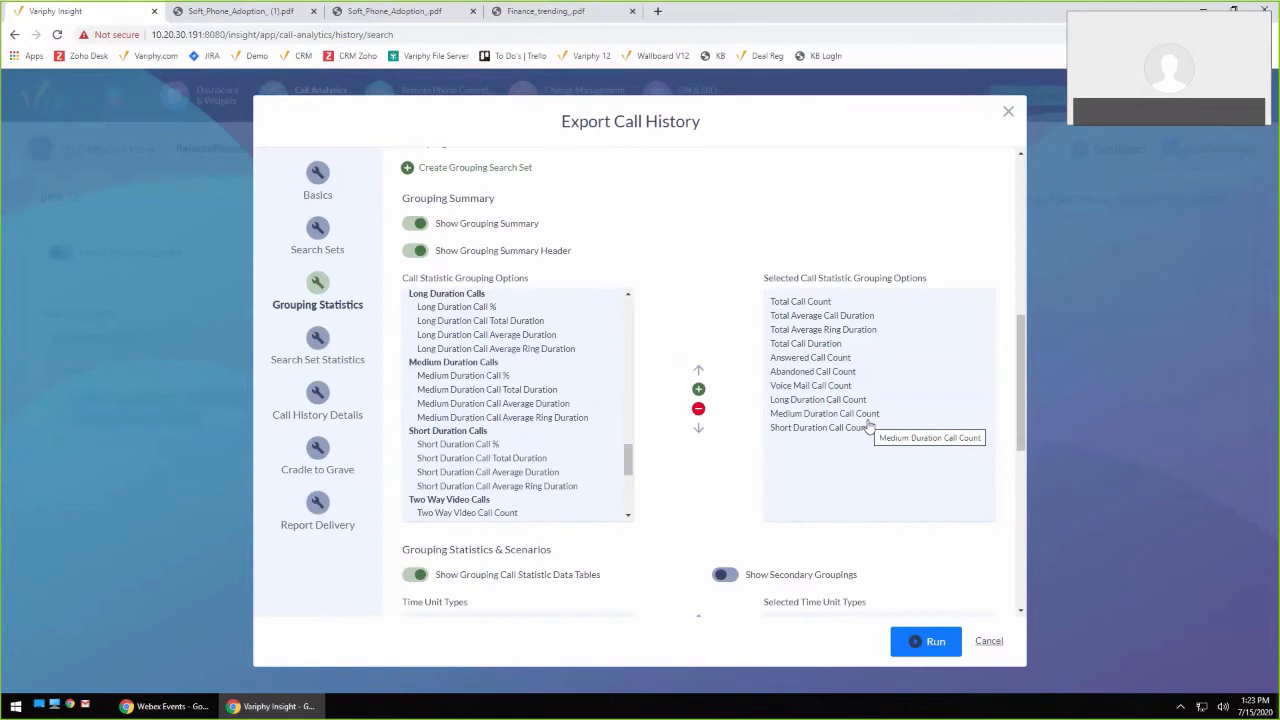
# Add Day Of Week to the data tables' selected time units and move it above Week
pyautogui.scroll(-2, 814, 480)
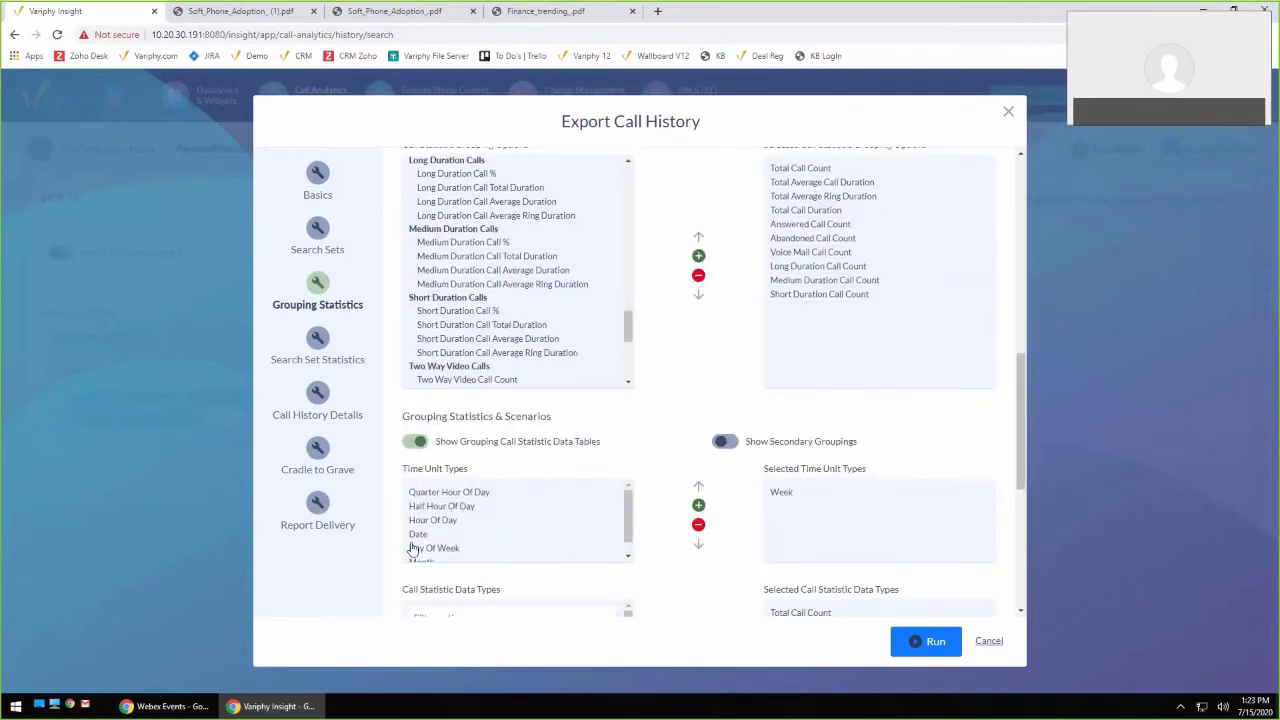
pyautogui.click(432, 549)
pyautogui.click(698, 505)
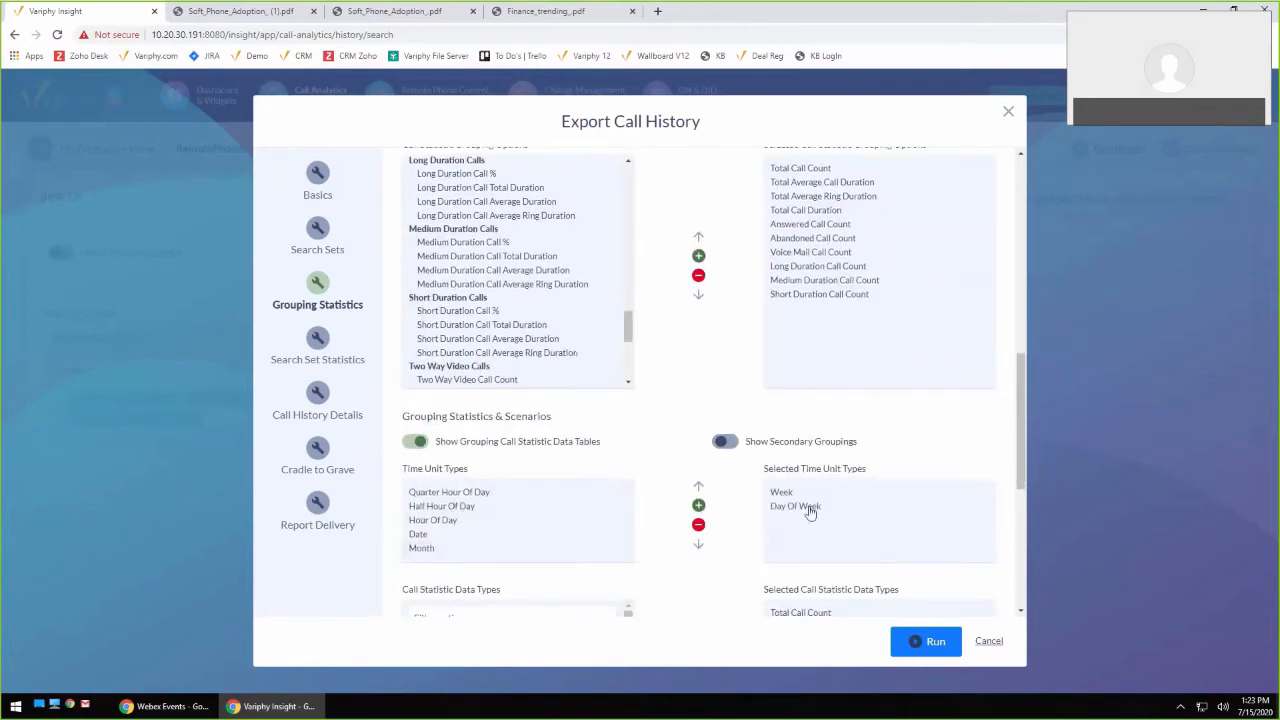
pyautogui.click(698, 486)
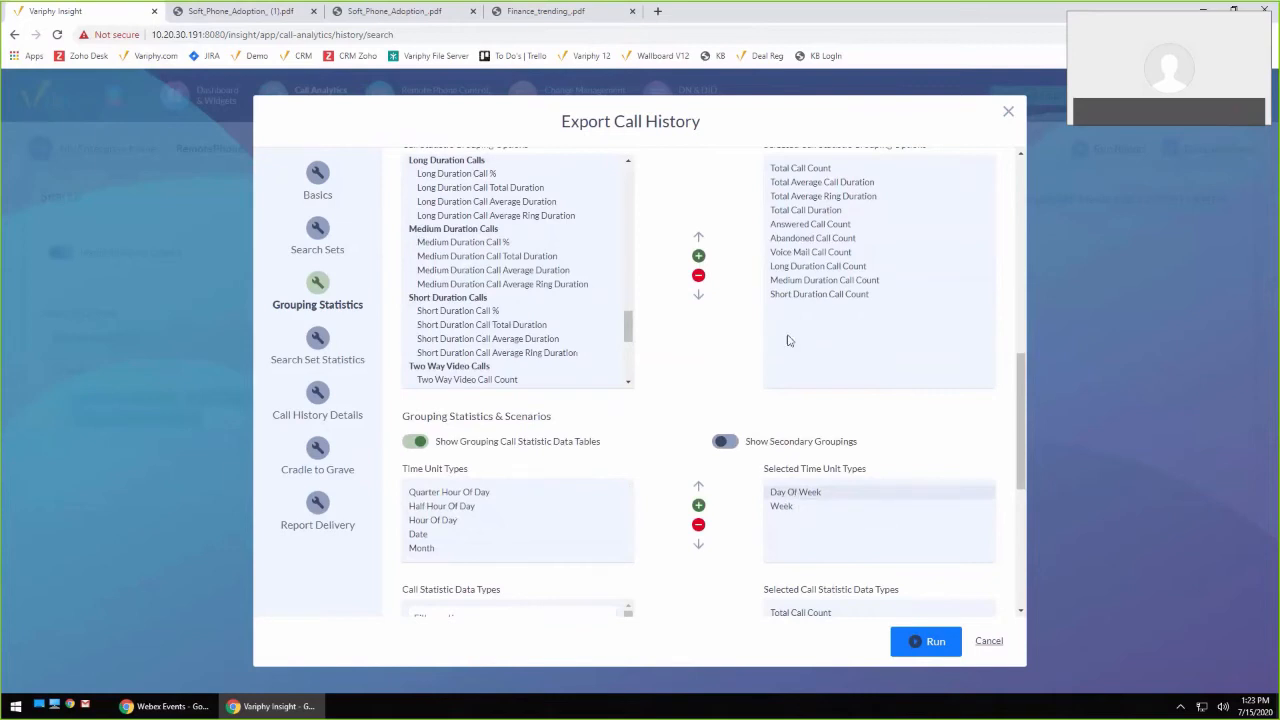
pyautogui.scroll(-2, 787, 341)
pyautogui.scroll(2, 787, 341)
# Add an Originating, Dialed or Terminating CUCM Department criterion to the export's Ad Hoc Search Set
pyautogui.click(318, 243)
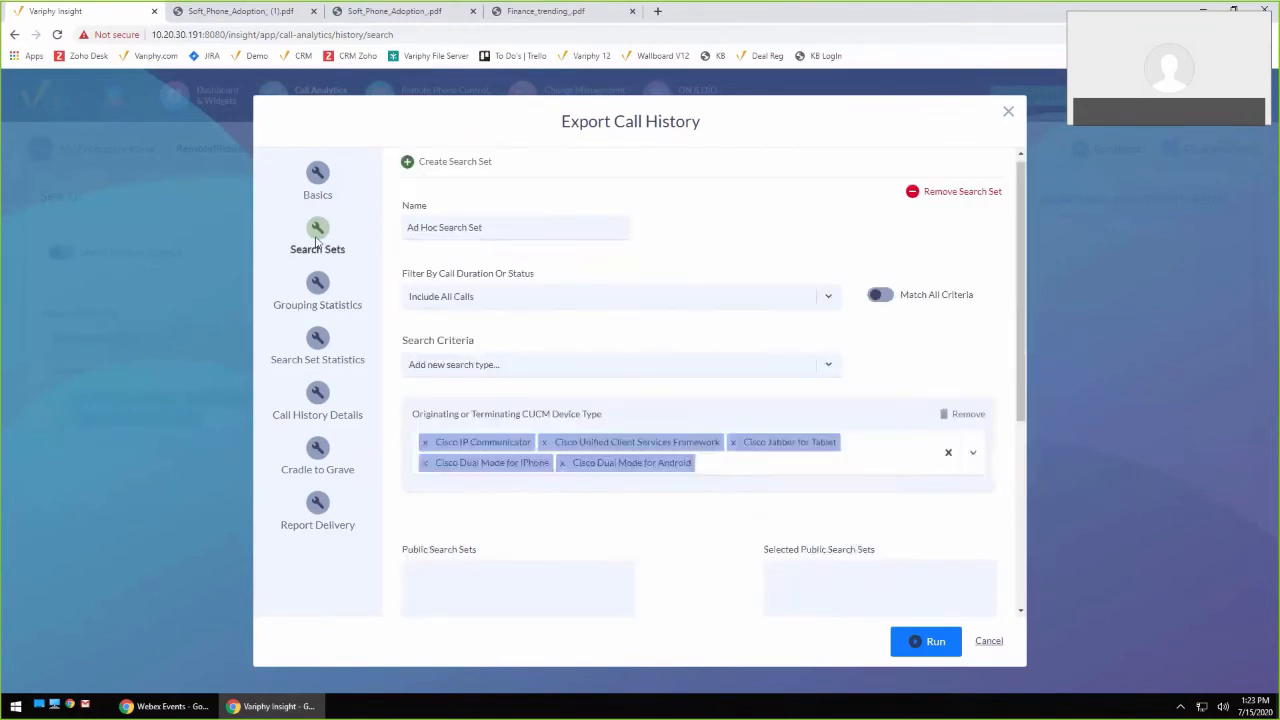
pyautogui.click(548, 372)
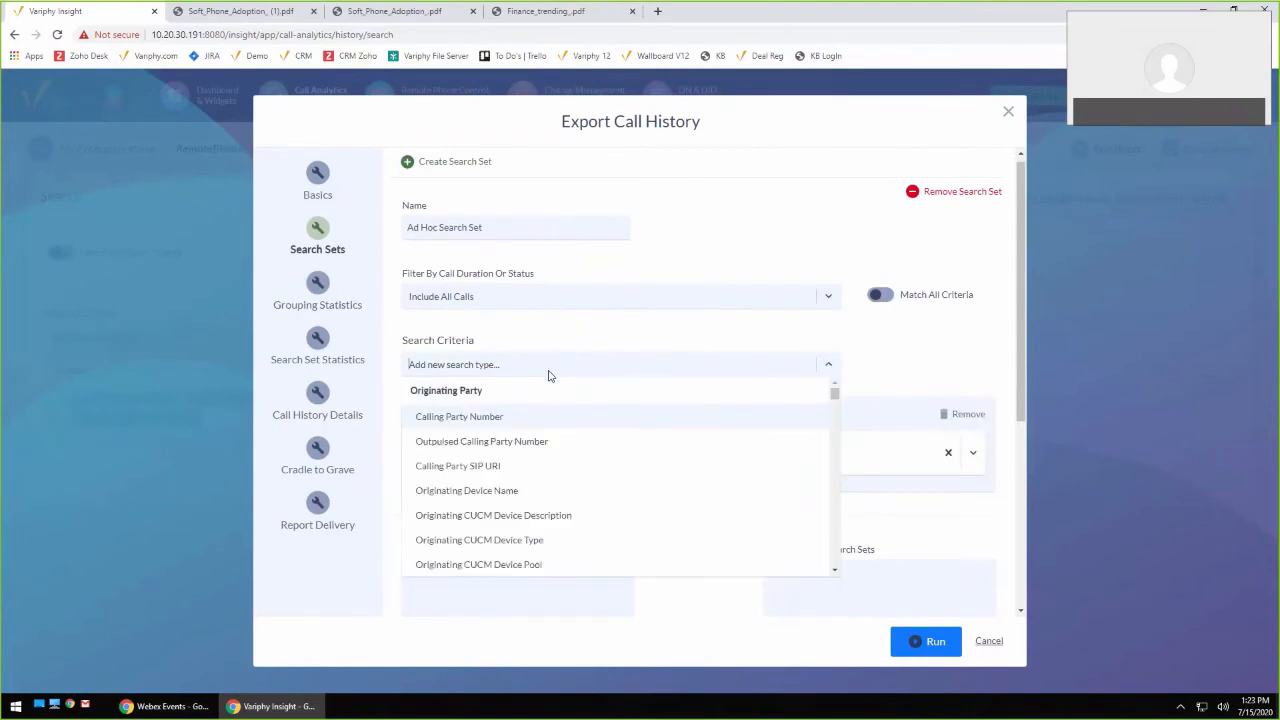
pyautogui.write('depart')
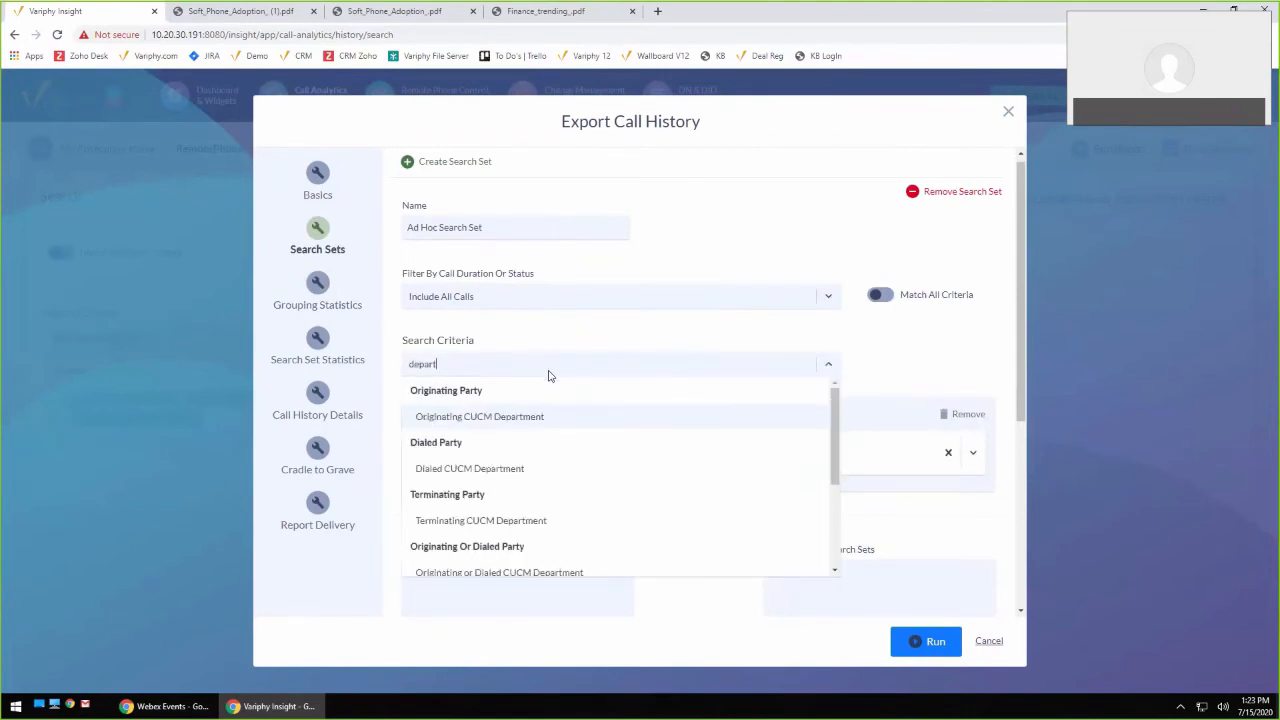
pyautogui.scroll(-3, 566, 460)
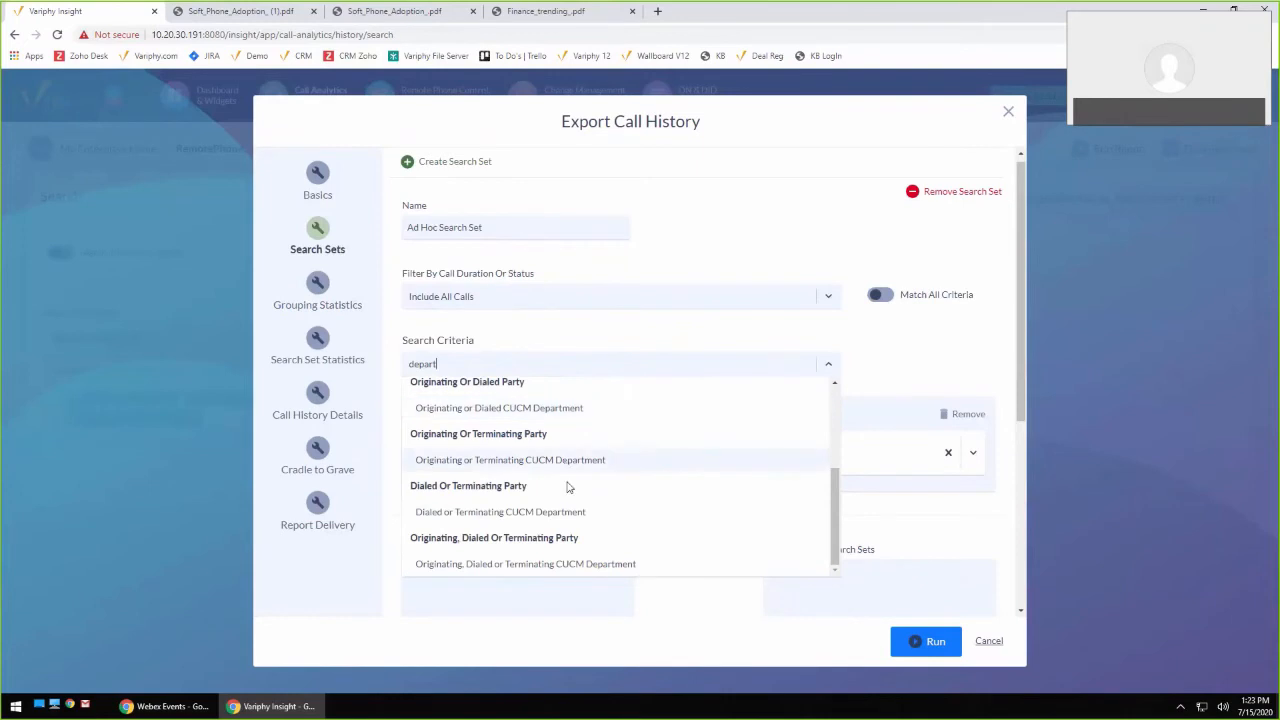
pyautogui.click(569, 563)
pyautogui.click(872, 365)
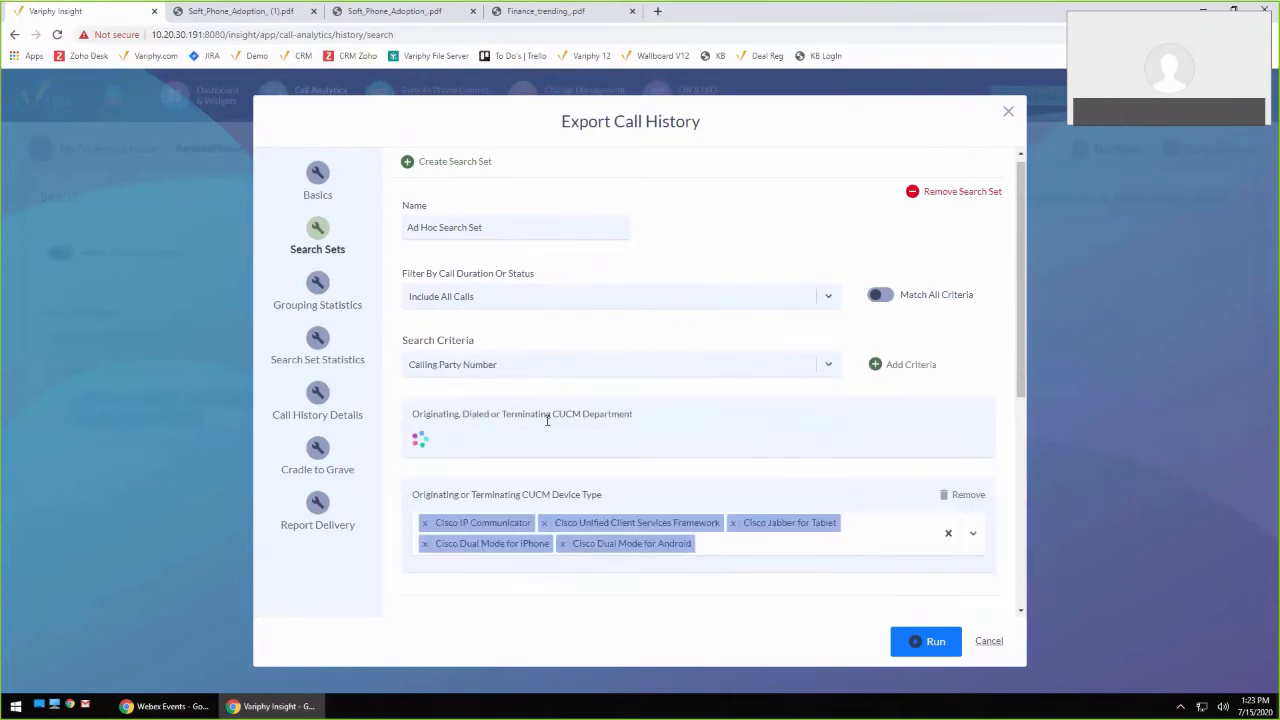
# Set the CUCM Department criterion to finance and require the search set to match all criteria
pyautogui.click(545, 447)
pyautogui.write('fin')
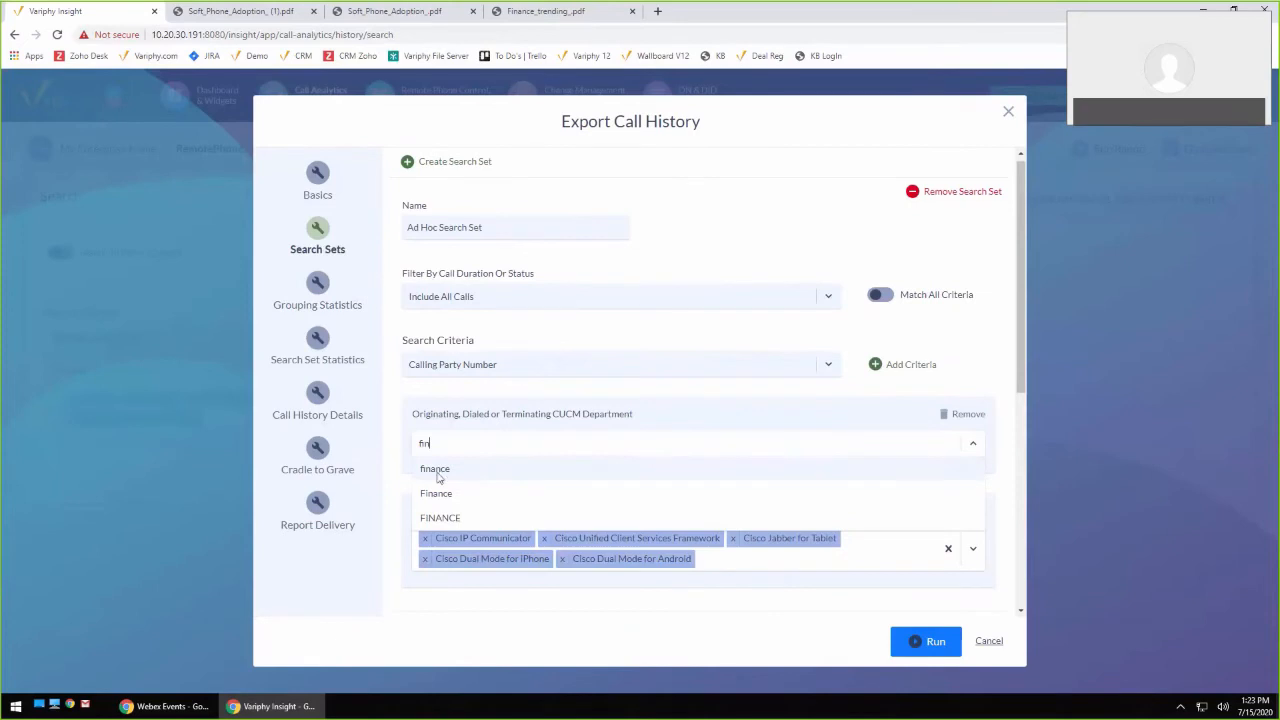
pyautogui.click(436, 470)
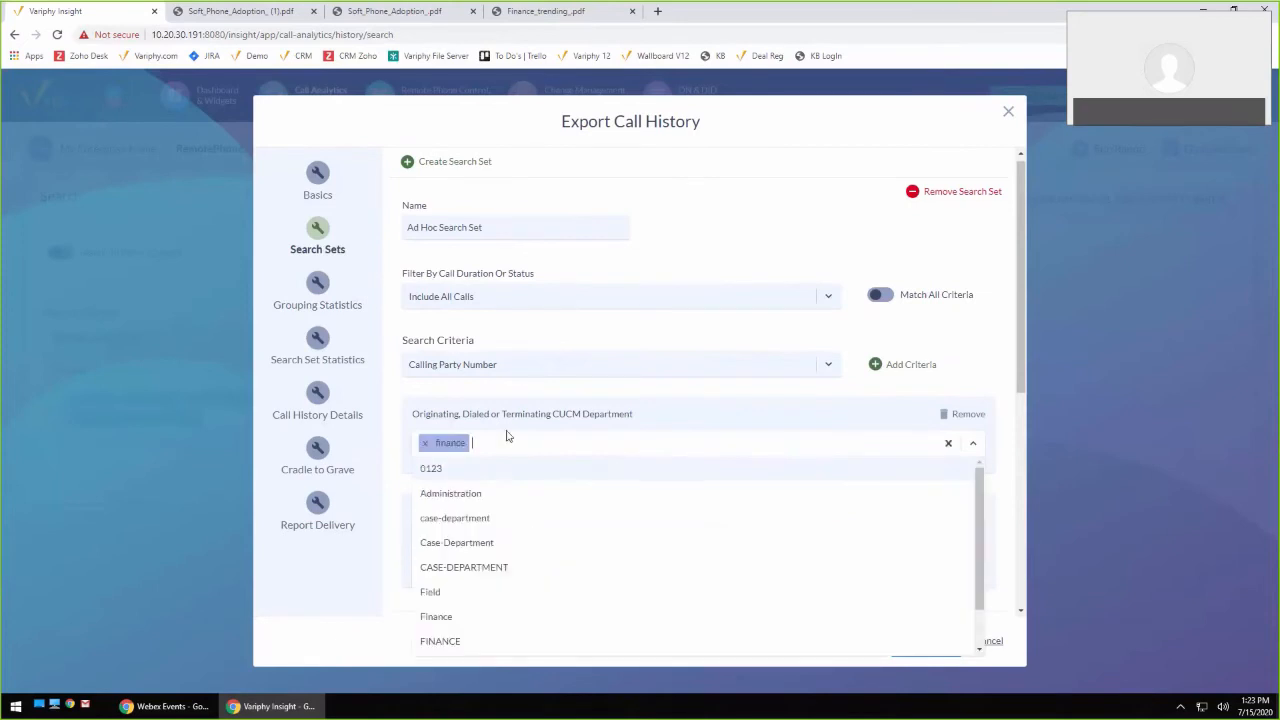
pyautogui.click(570, 392)
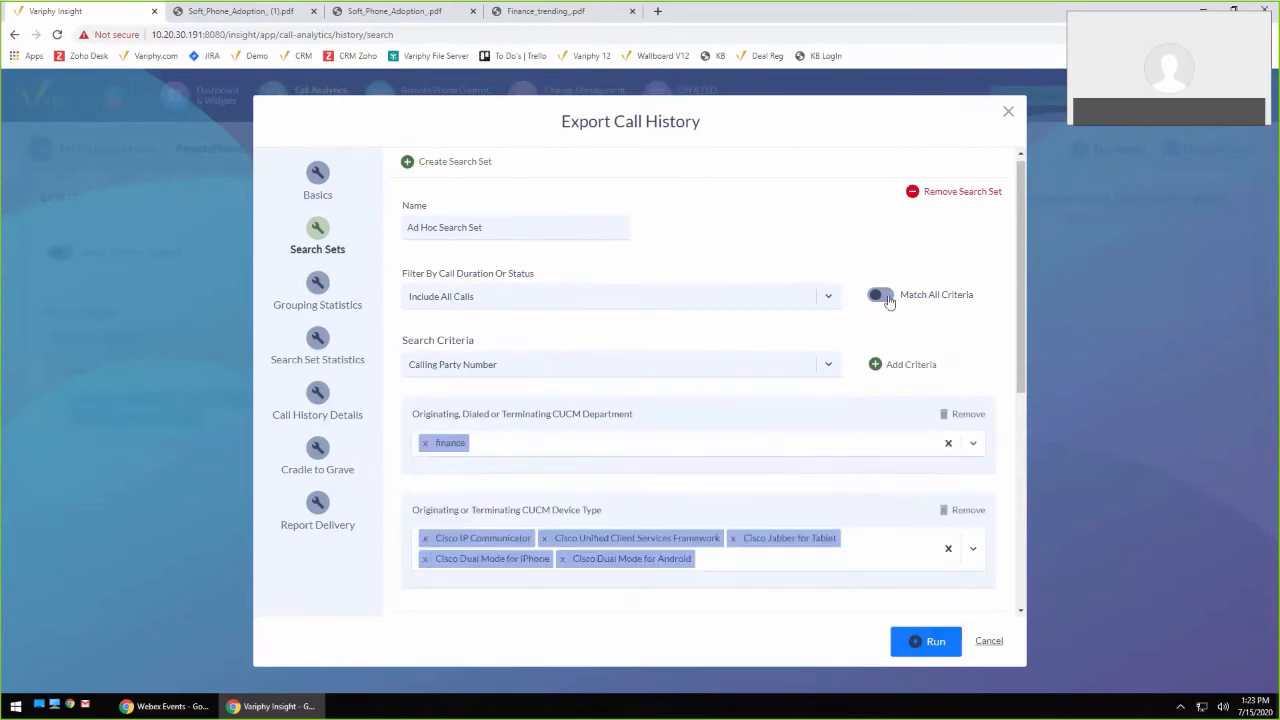
pyautogui.click(885, 296)
# Set the export's Long Duration Call Minimum Seconds to 600 in the search set statistics and run the export
pyautogui.click(320, 288)
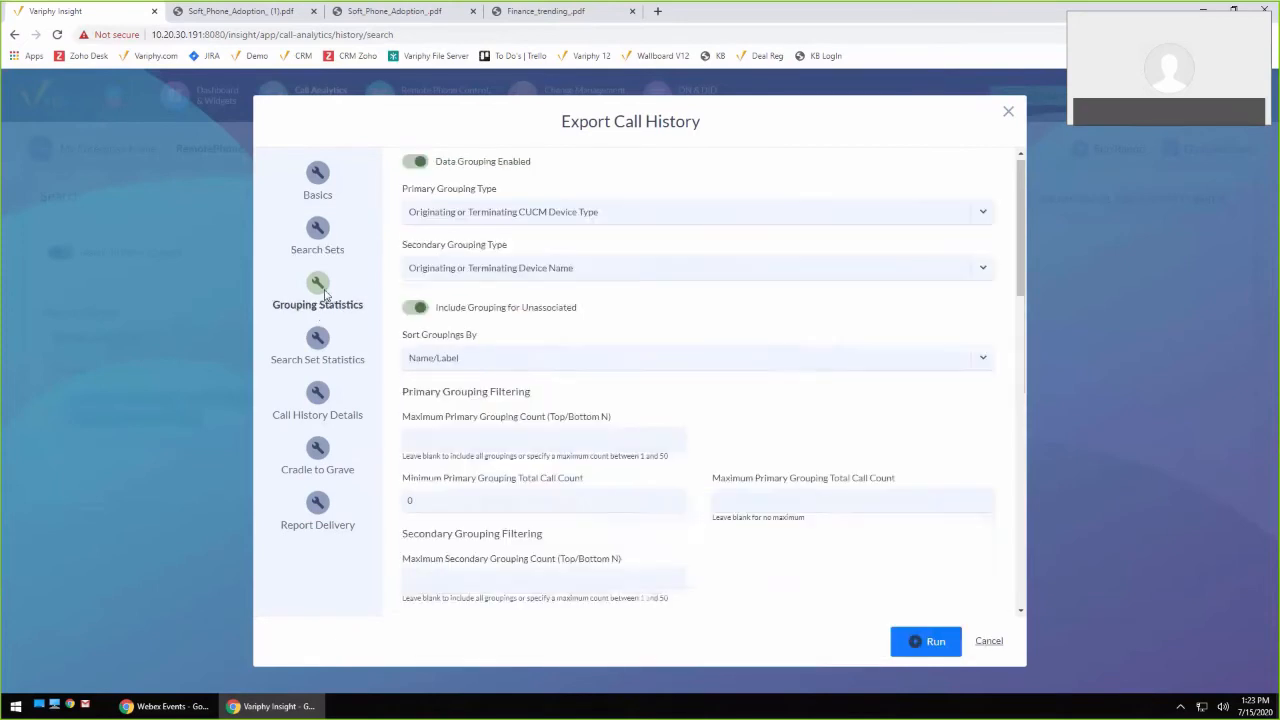
pyautogui.scroll(-1, 694, 340)
pyautogui.scroll(-5, 697, 344)
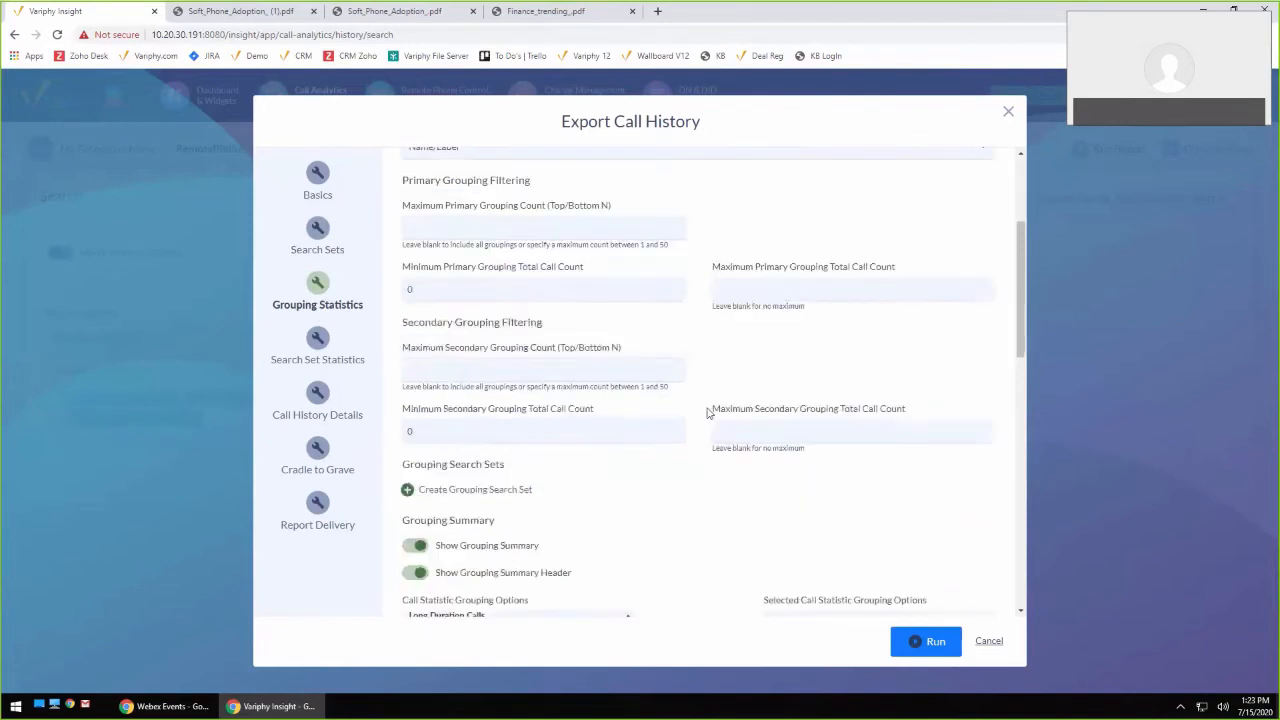
pyautogui.scroll(-2, 673, 346)
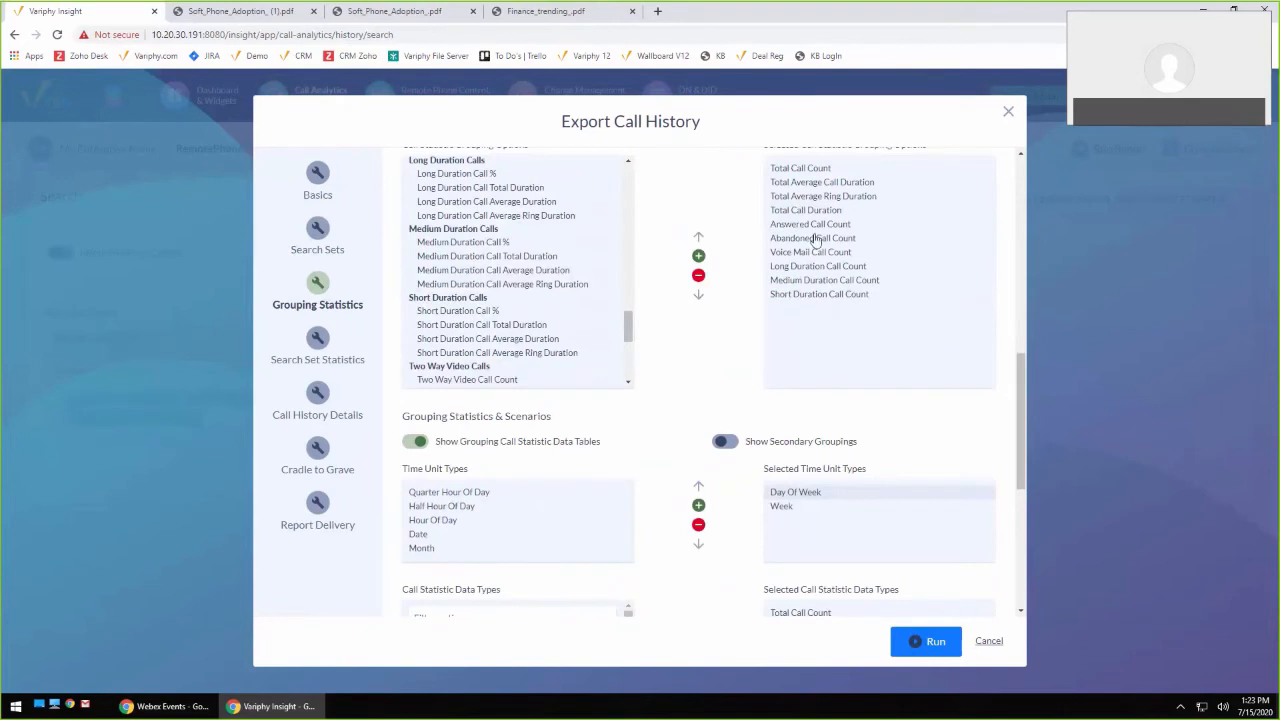
pyautogui.click(318, 340)
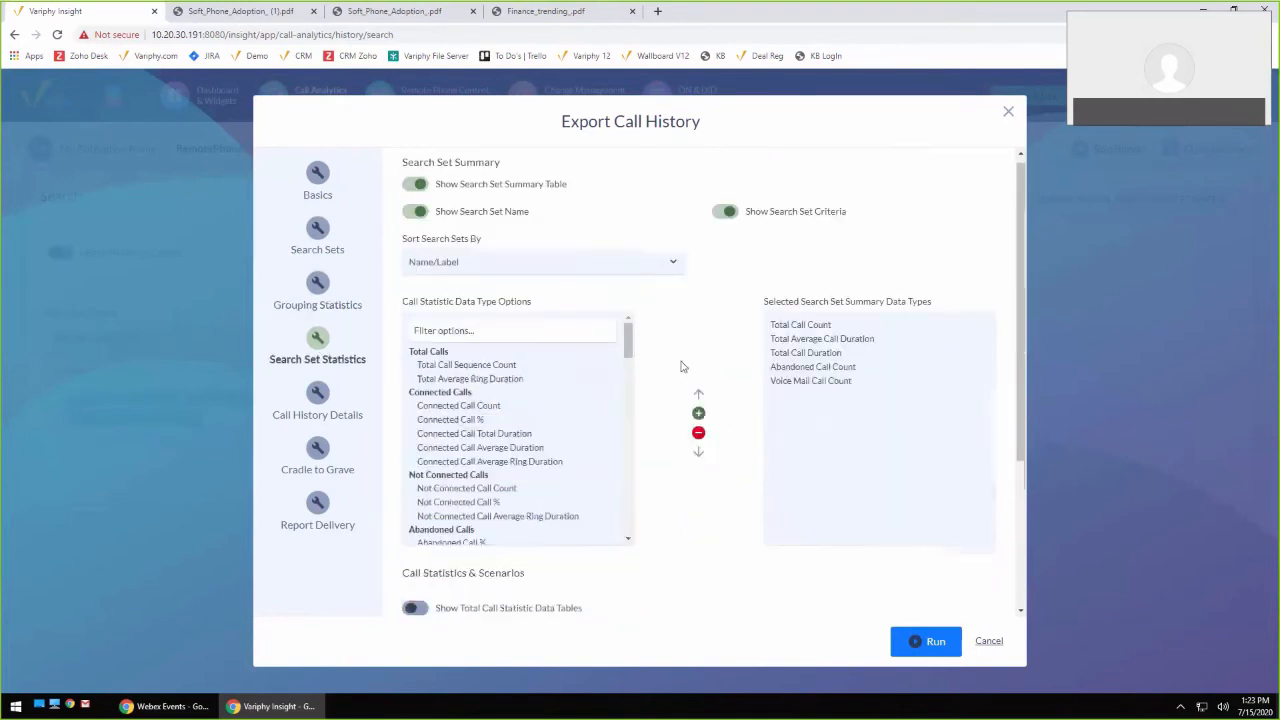
pyautogui.scroll(-3, 731, 417)
pyautogui.moveTo(742, 585); pyautogui.dragTo(707, 591)
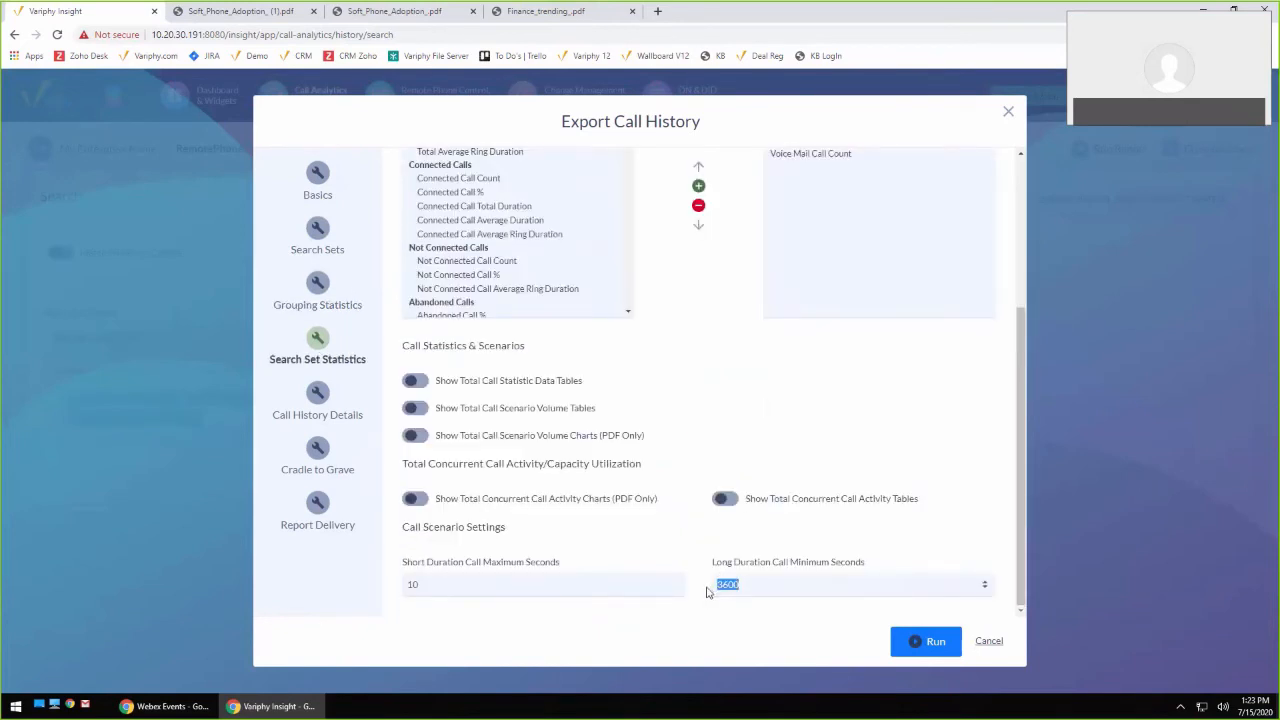
pyautogui.write('600')
pyautogui.click(912, 641)
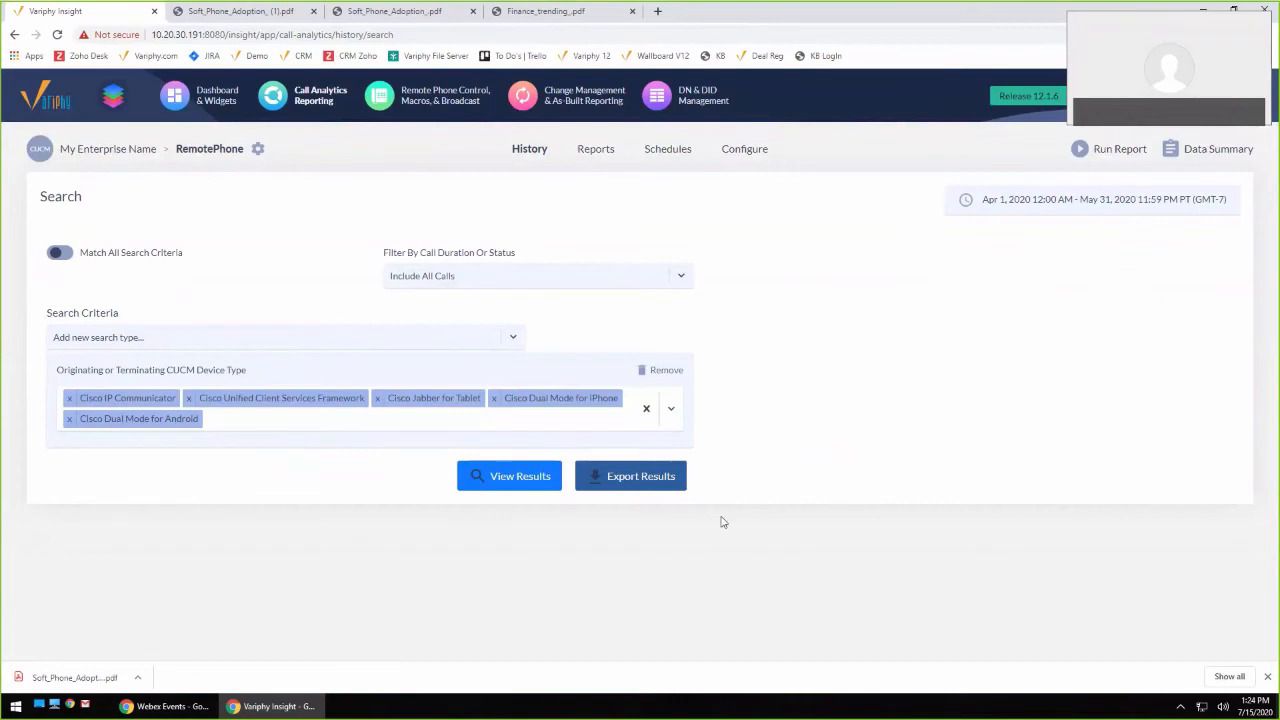
# Open the exported Soft_Phone_Adoption_ (2).pdf and examine its search criteria summary, device name summary, and day-of-week and weekly call statistics
pyautogui.click(55, 677)
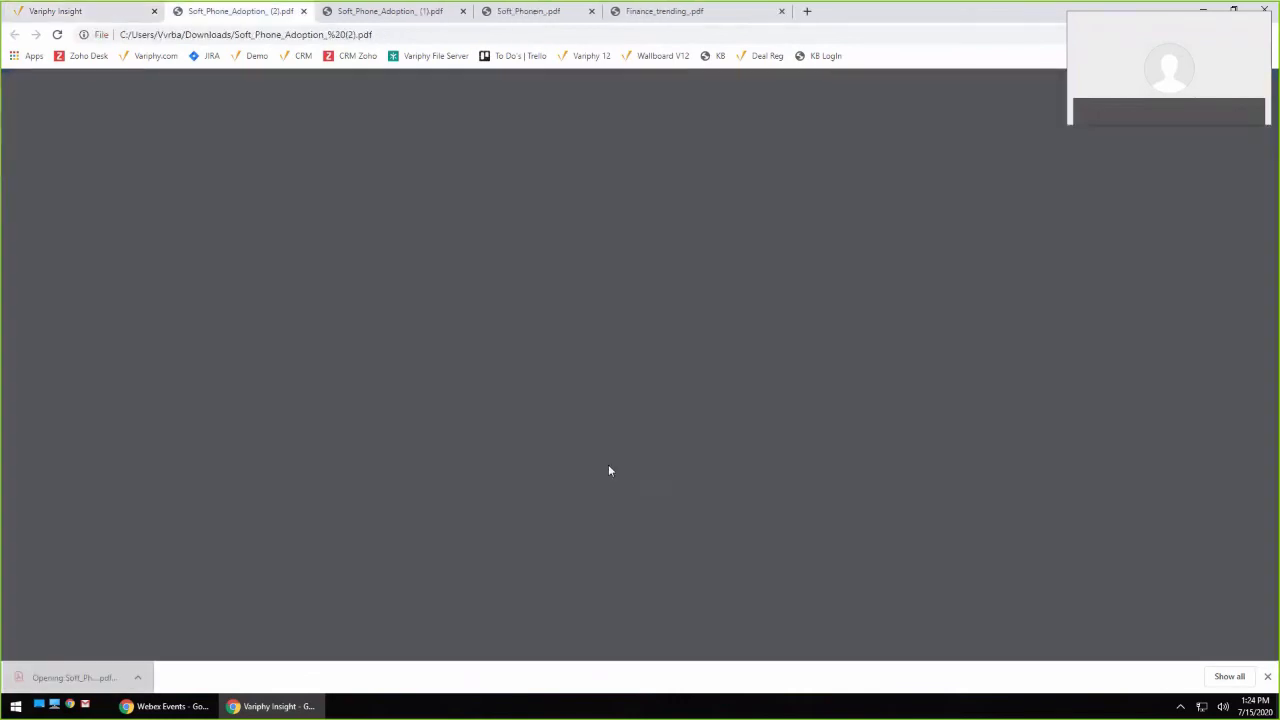
pyautogui.scroll(-3, 720, 423)
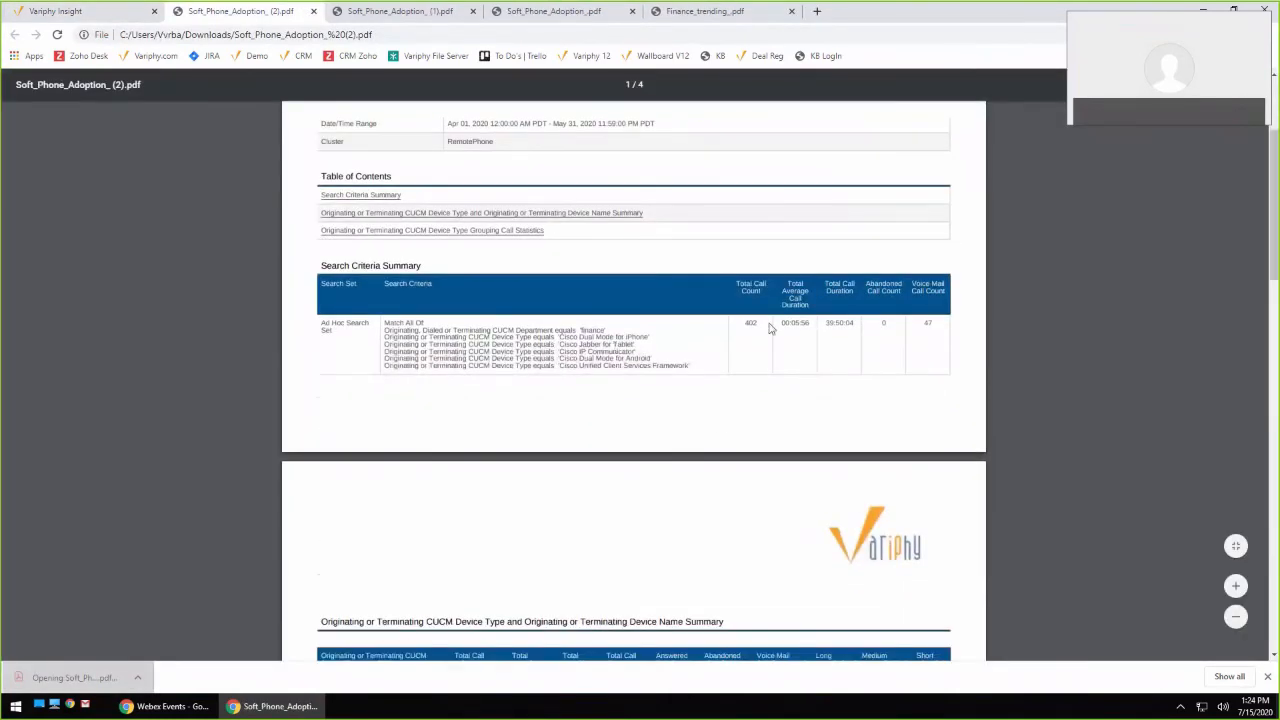
pyautogui.scroll(-4, 748, 361)
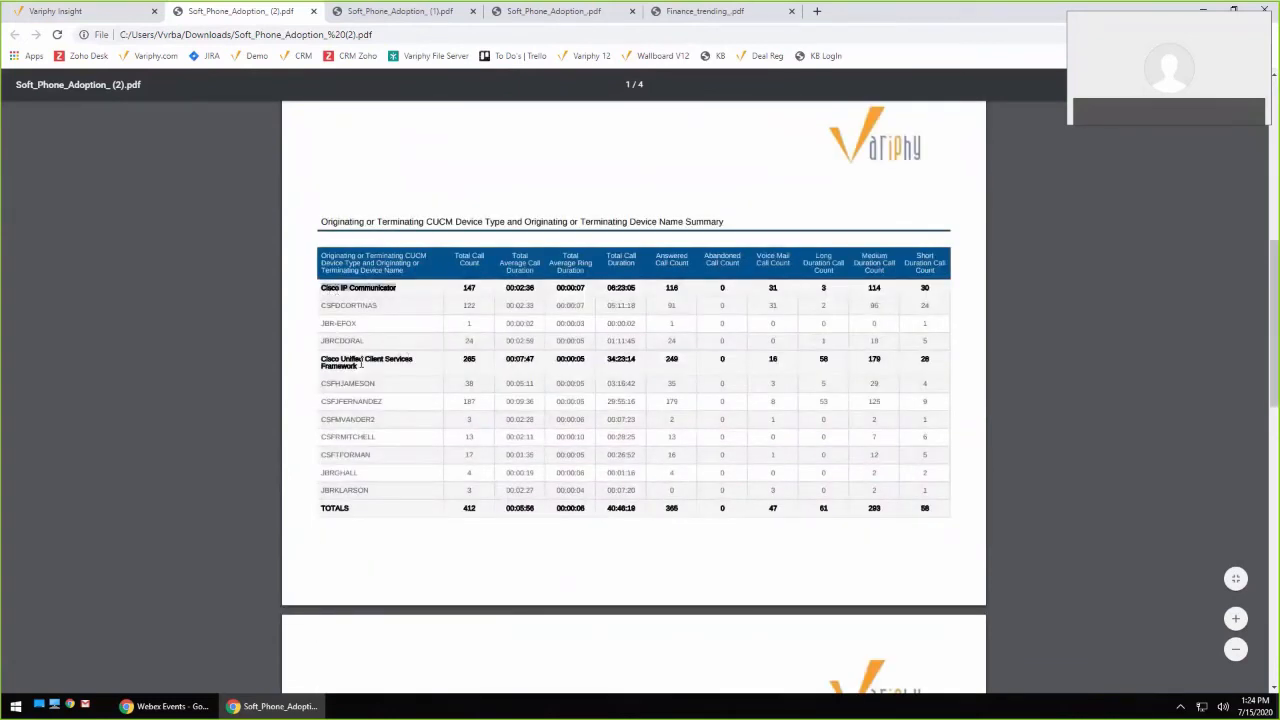
pyautogui.click(372, 304)
pyautogui.moveTo(397, 409); pyautogui.dragTo(325, 404)
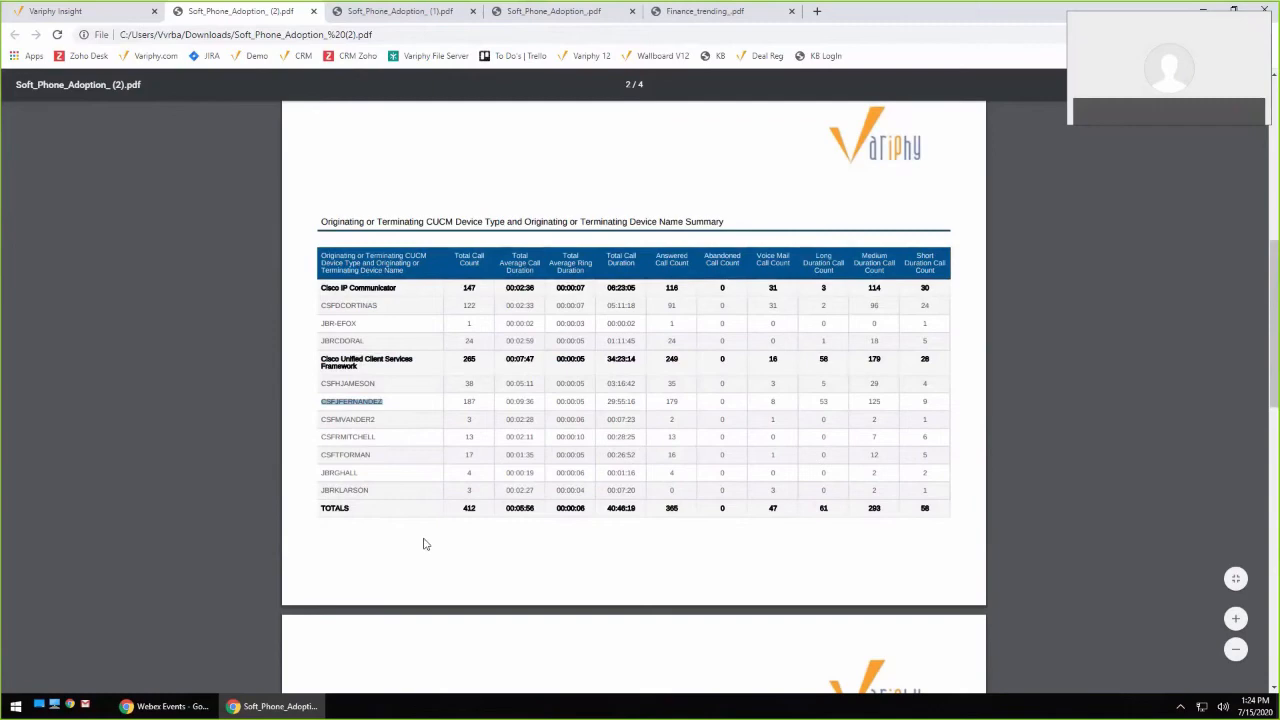
pyautogui.scroll(-3, 424, 544)
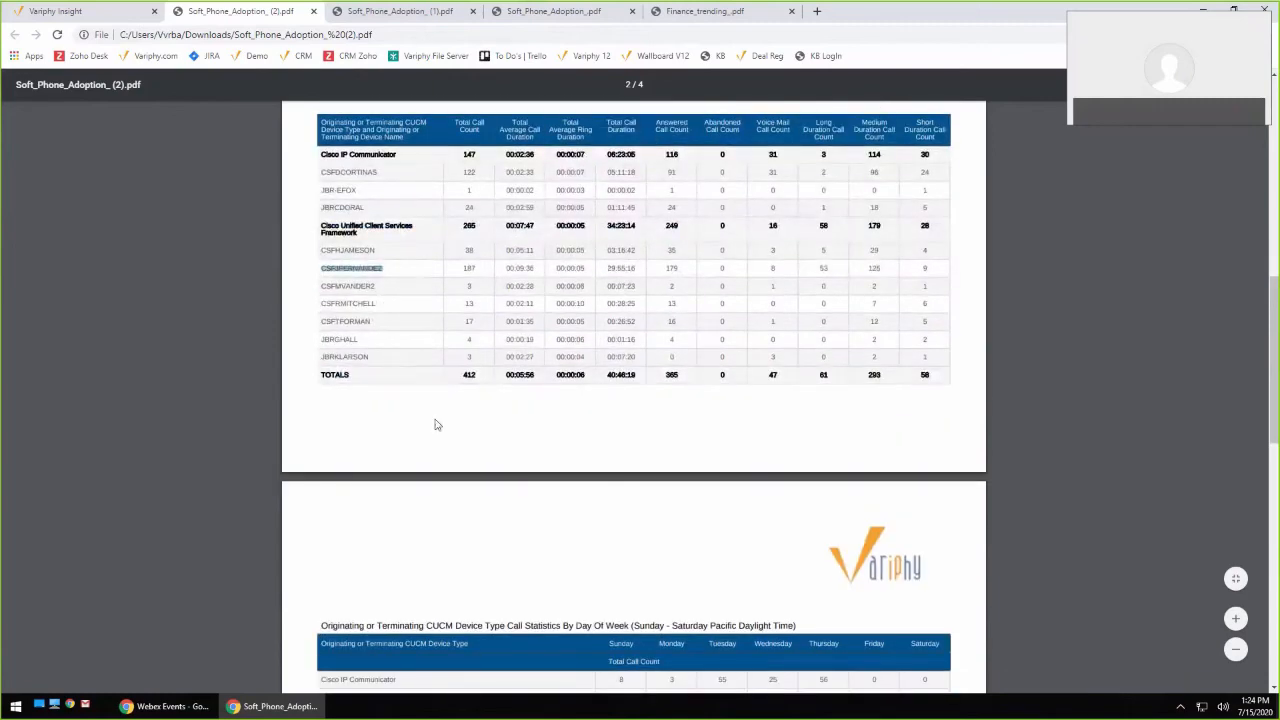
pyautogui.scroll(-6, 435, 425)
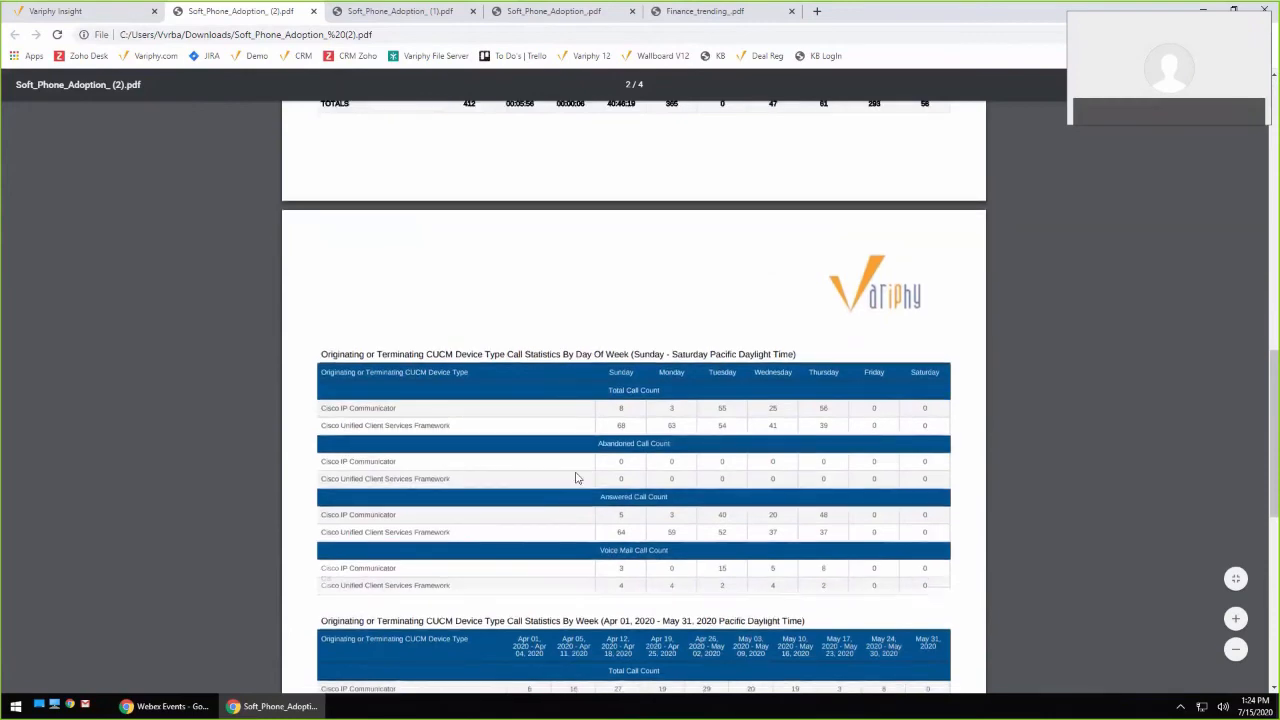
pyautogui.scroll(-3, 574, 477)
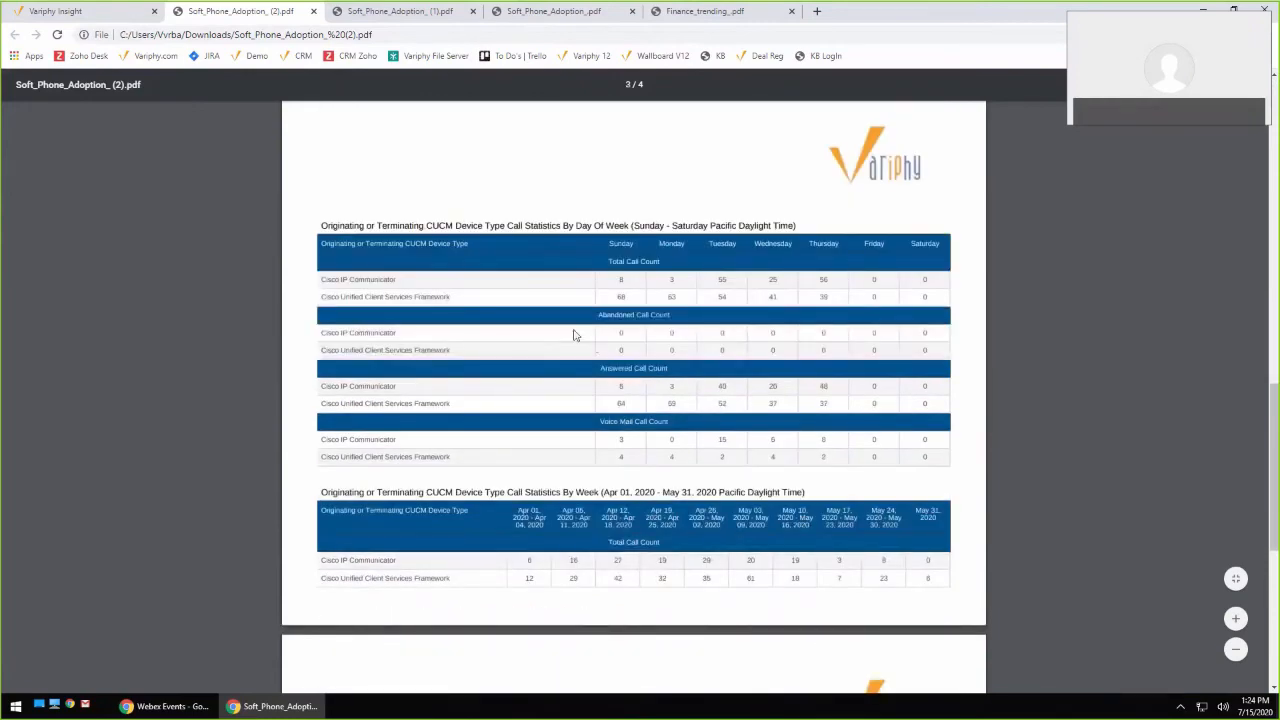
# Start another export from the call history search, enable Show Secondary Groupings for the grouping statistics, and run it
pyautogui.click(120, 12)
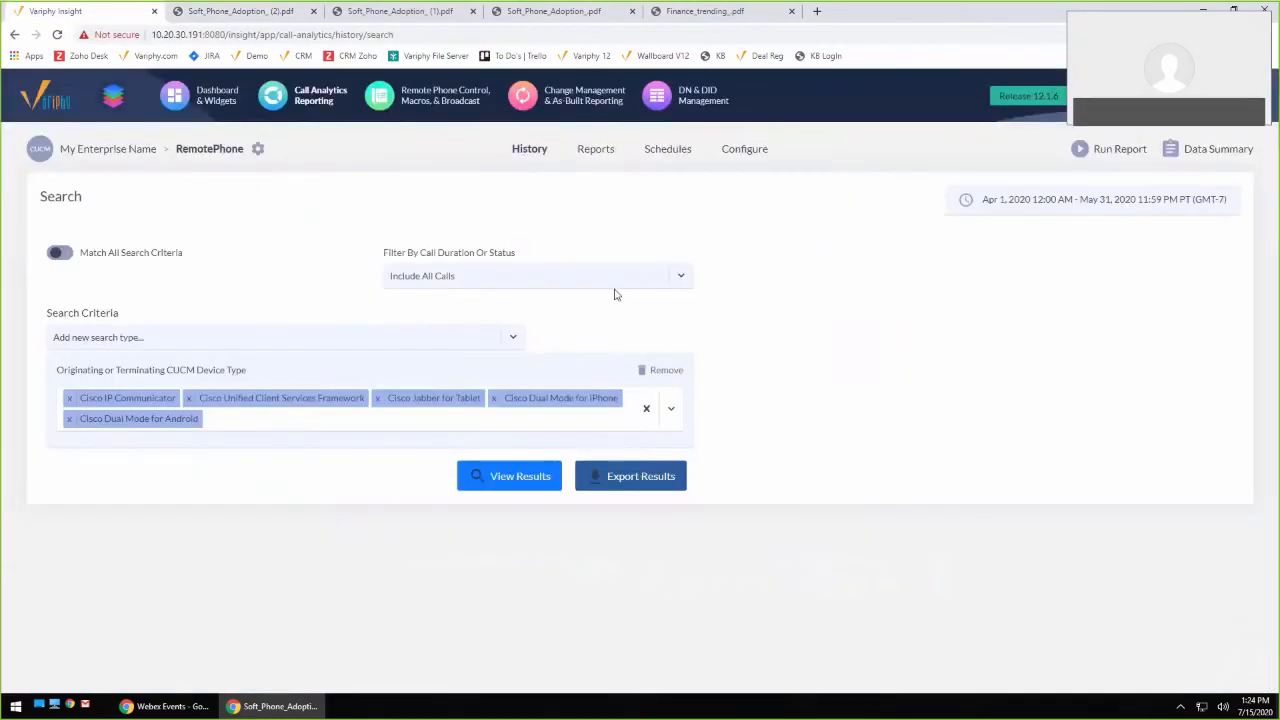
pyautogui.click(629, 474)
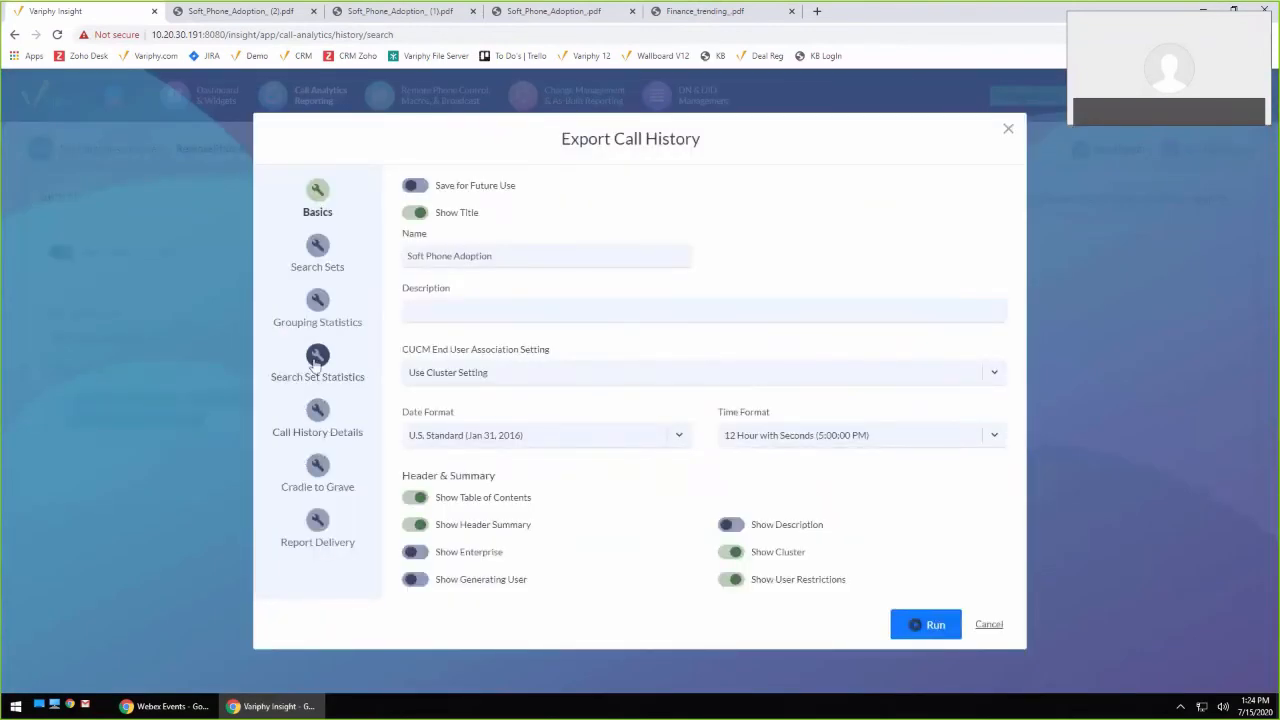
pyautogui.click(319, 306)
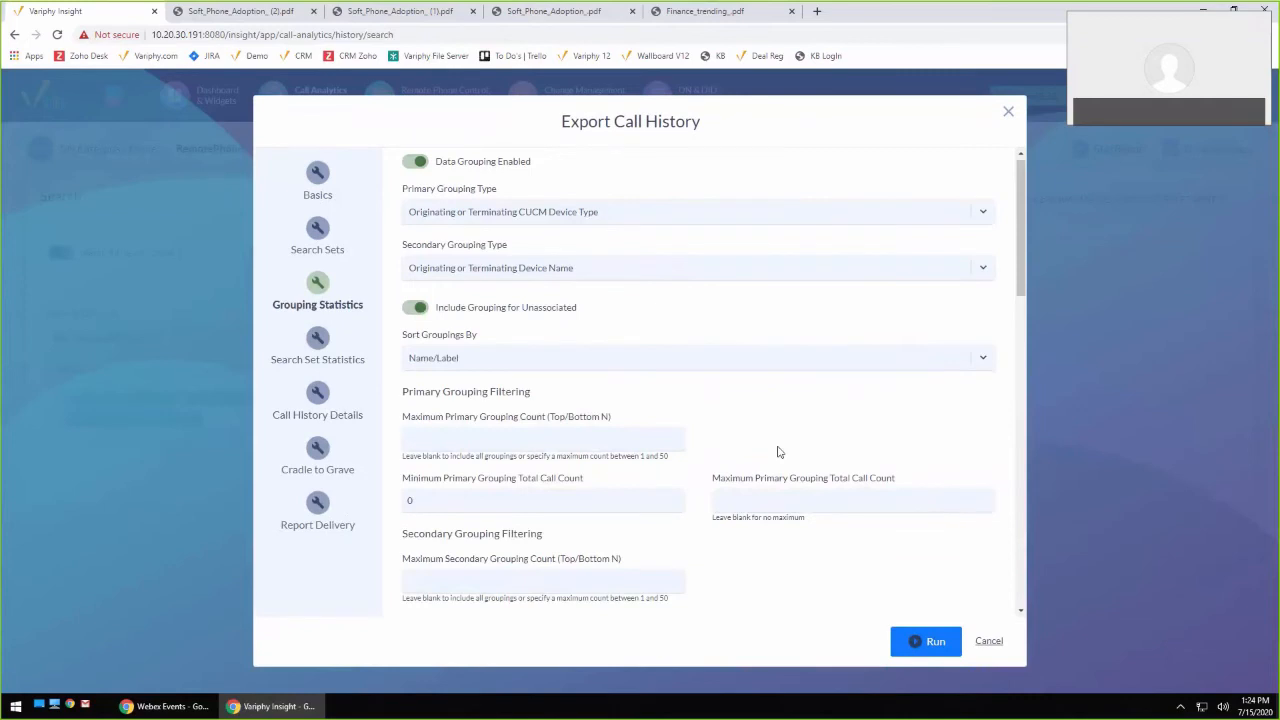
pyautogui.scroll(-5, 779, 452)
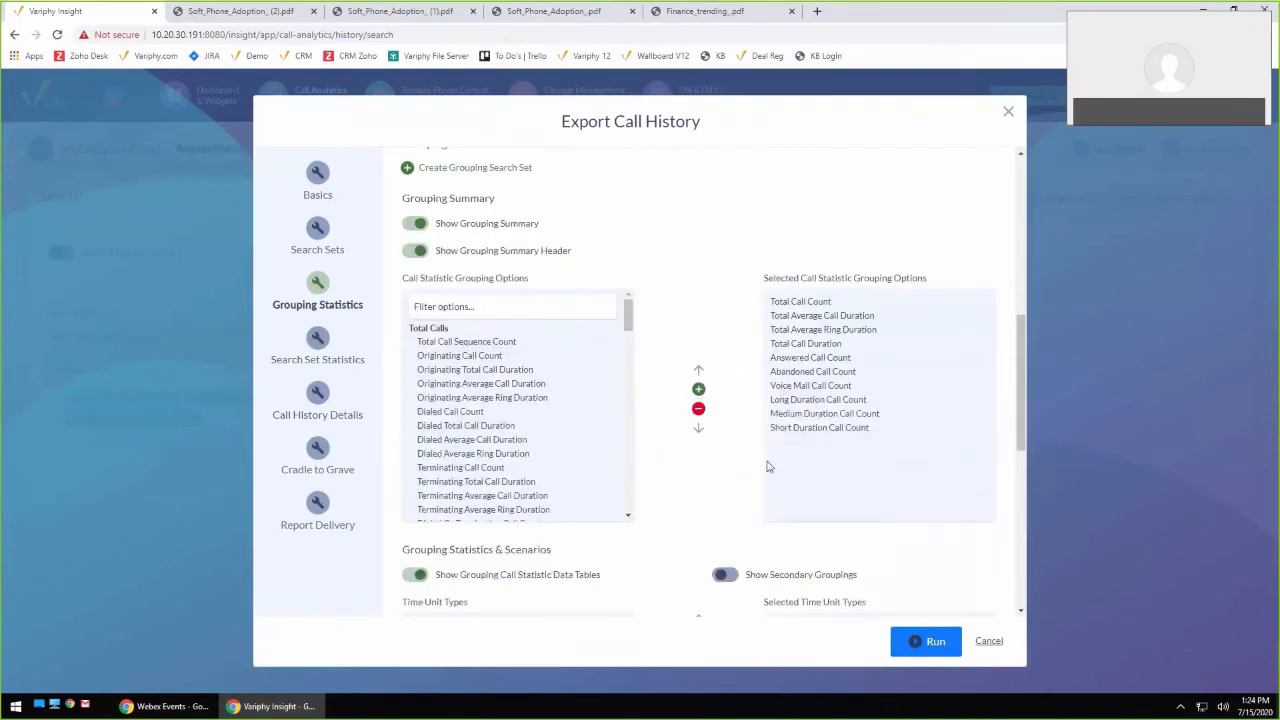
pyautogui.scroll(-3, 768, 466)
pyautogui.click(722, 442)
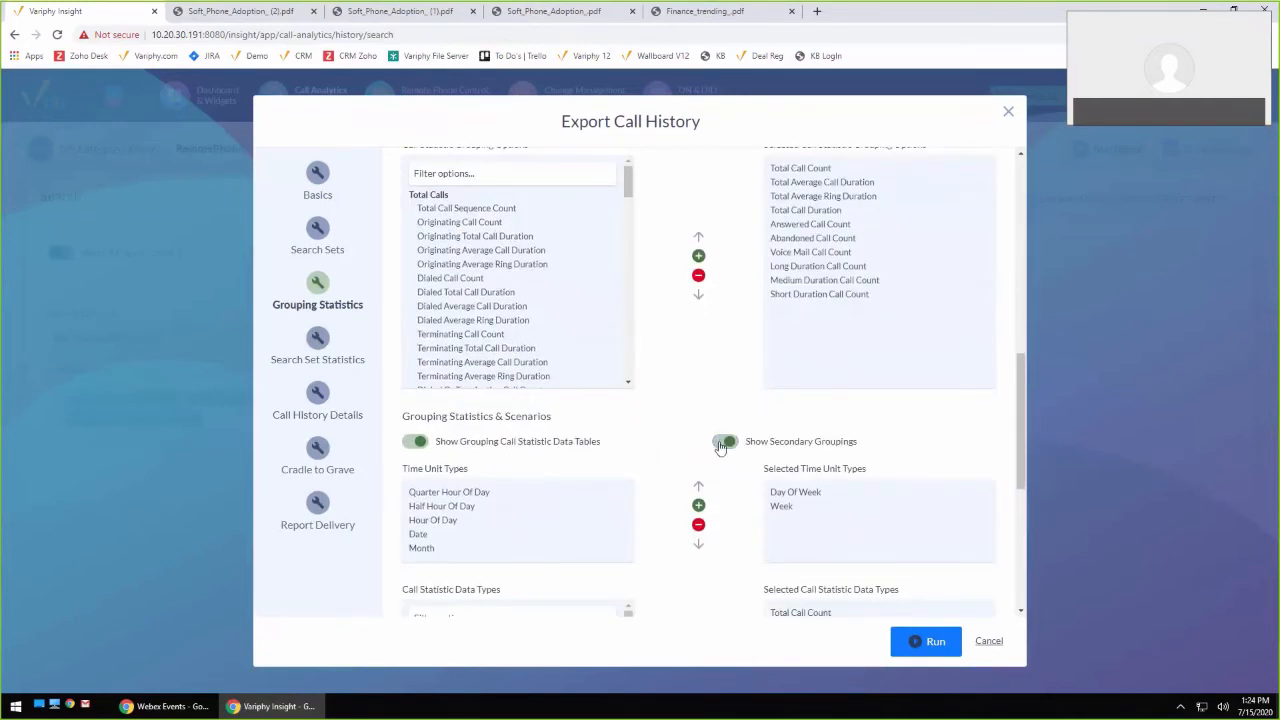
pyautogui.click(916, 641)
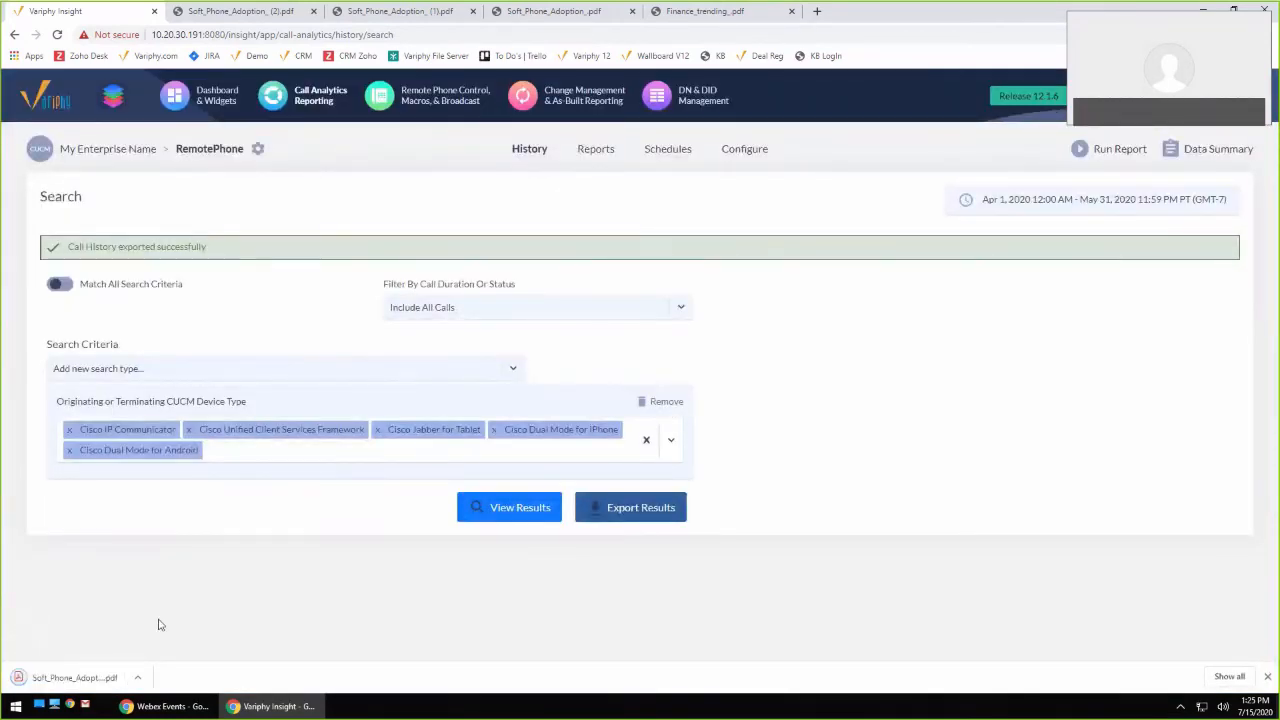
# Open the exported Soft_Phone_Adoption_ (3).pdf and examine the call statistics per device name by day of week and by week
pyautogui.click(60, 677)
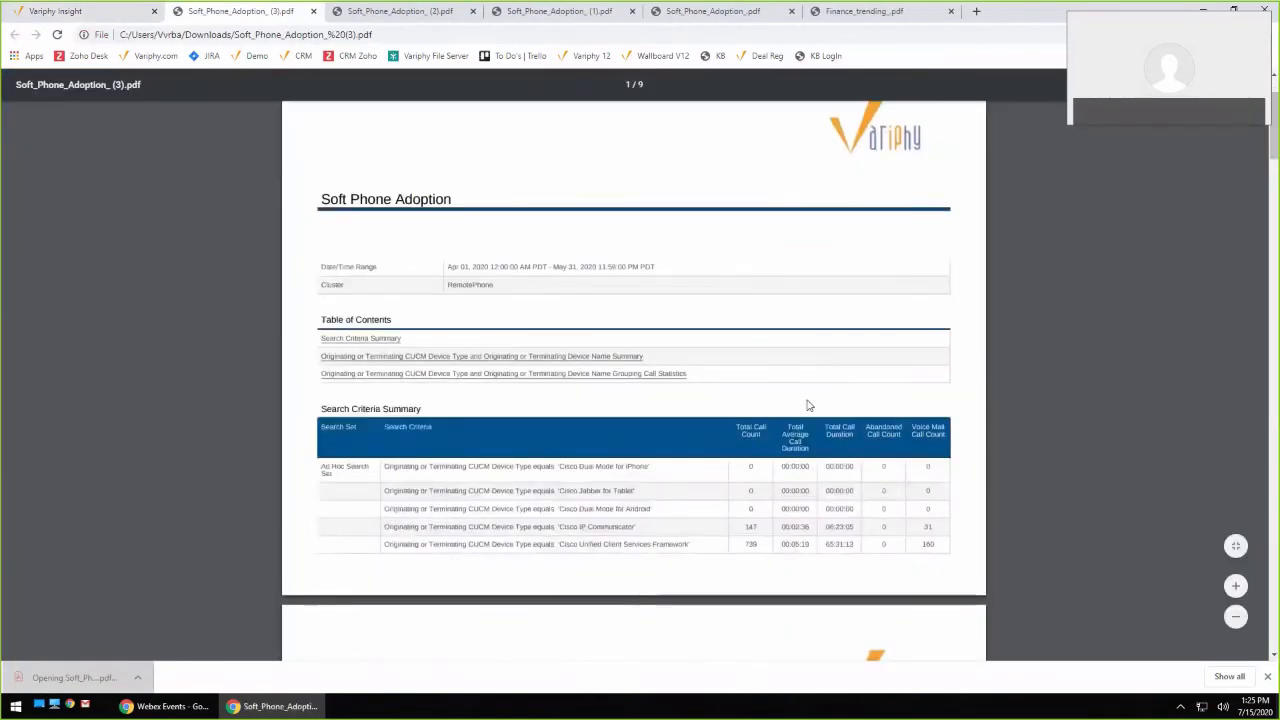
pyautogui.scroll(-3, 815, 400)
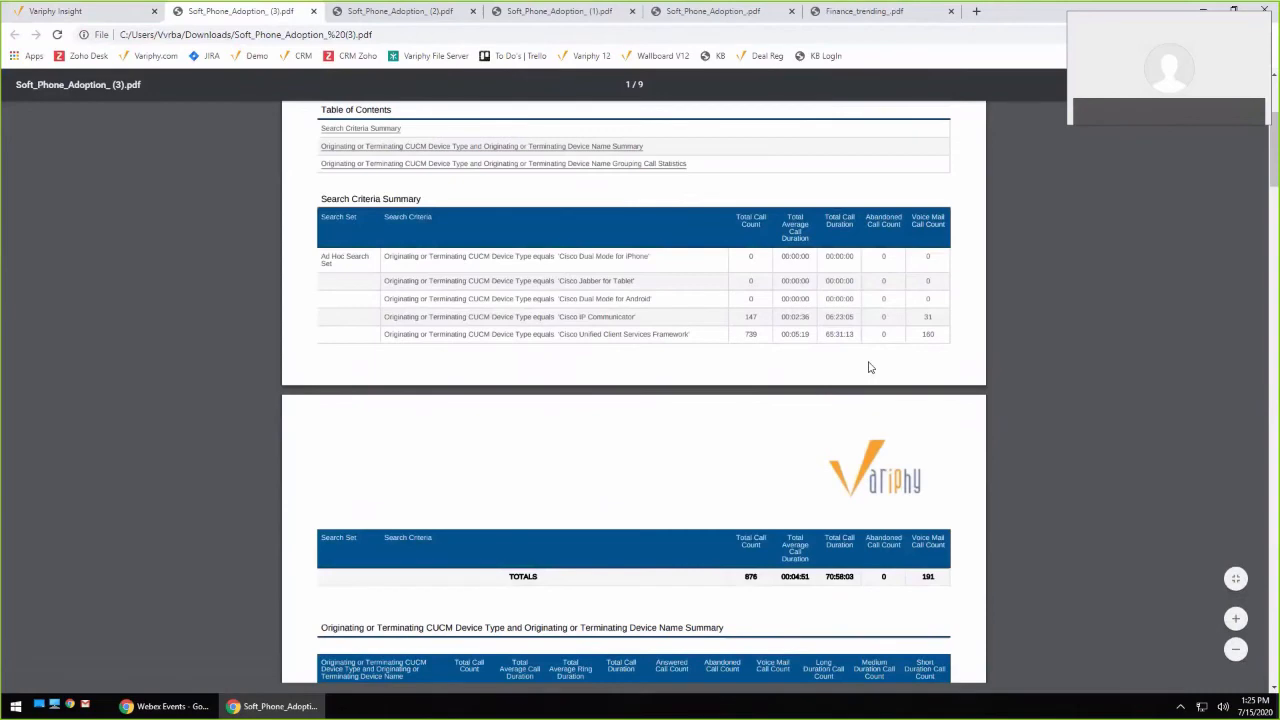
pyautogui.scroll(-5, 840, 400)
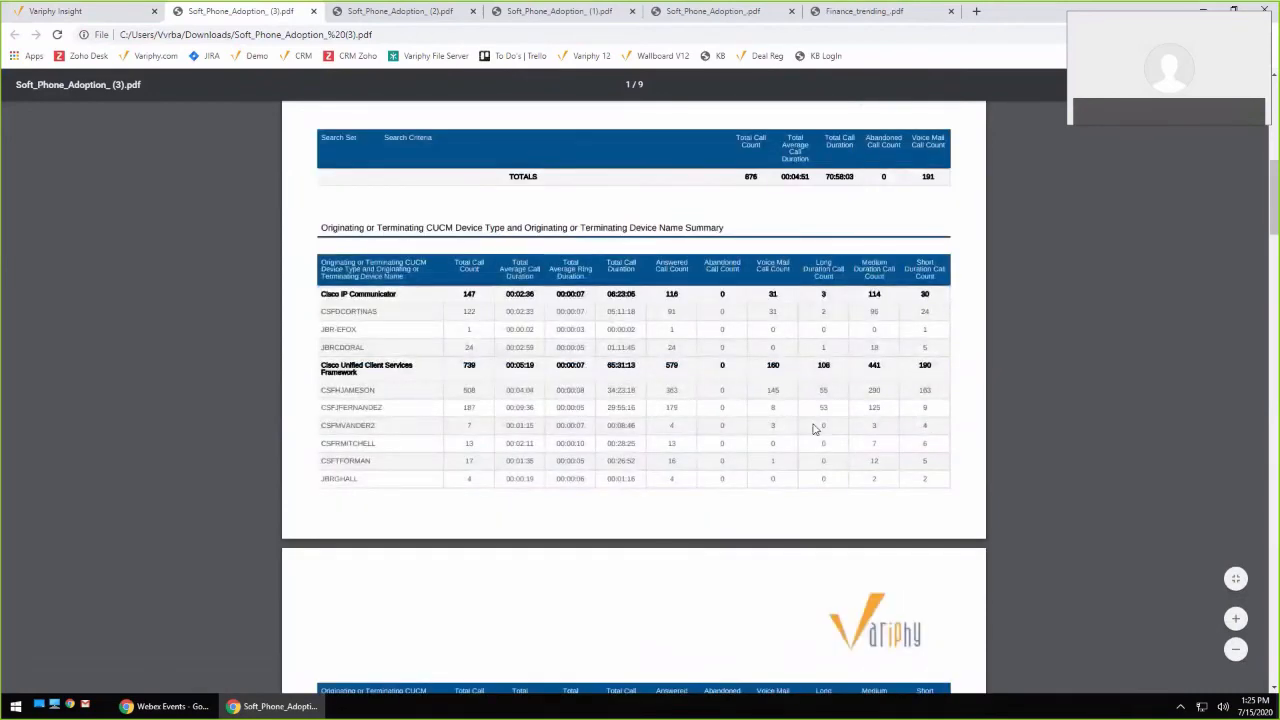
pyautogui.scroll(-6, 815, 428)
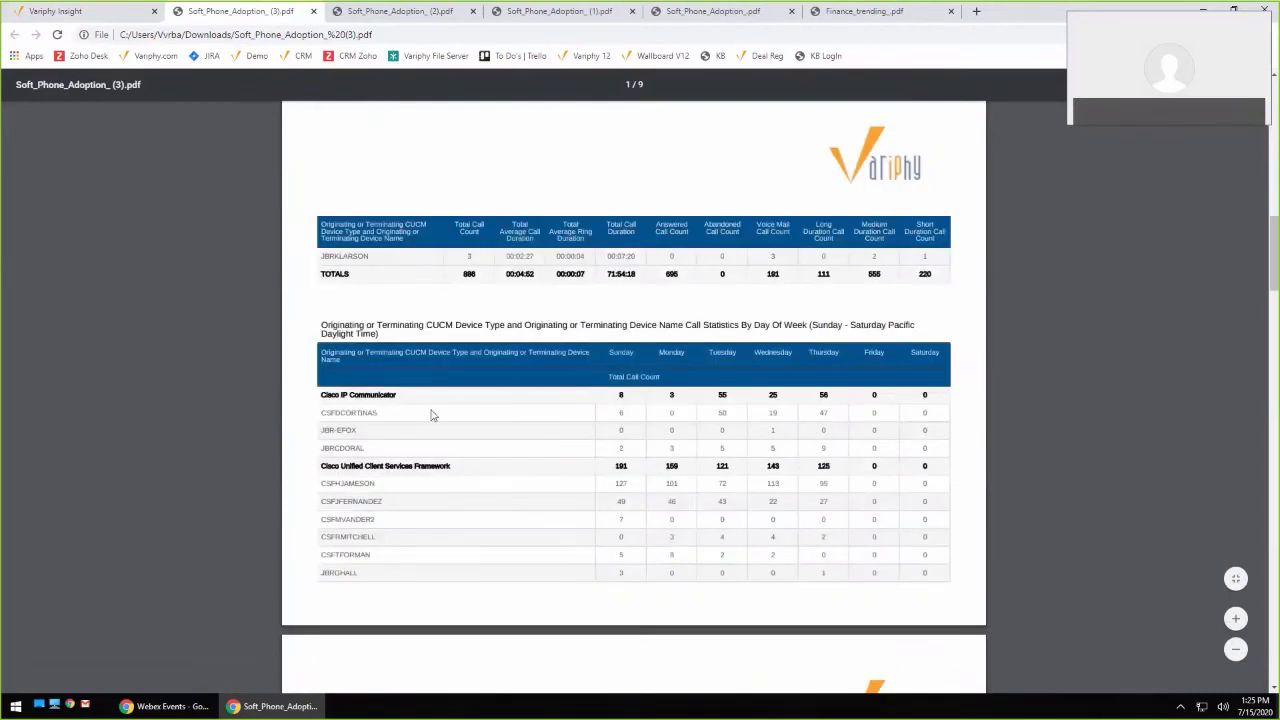
pyautogui.doubleClick(328, 414)
pyautogui.doubleClick(346, 434)
pyautogui.scroll(-3, 777, 470)
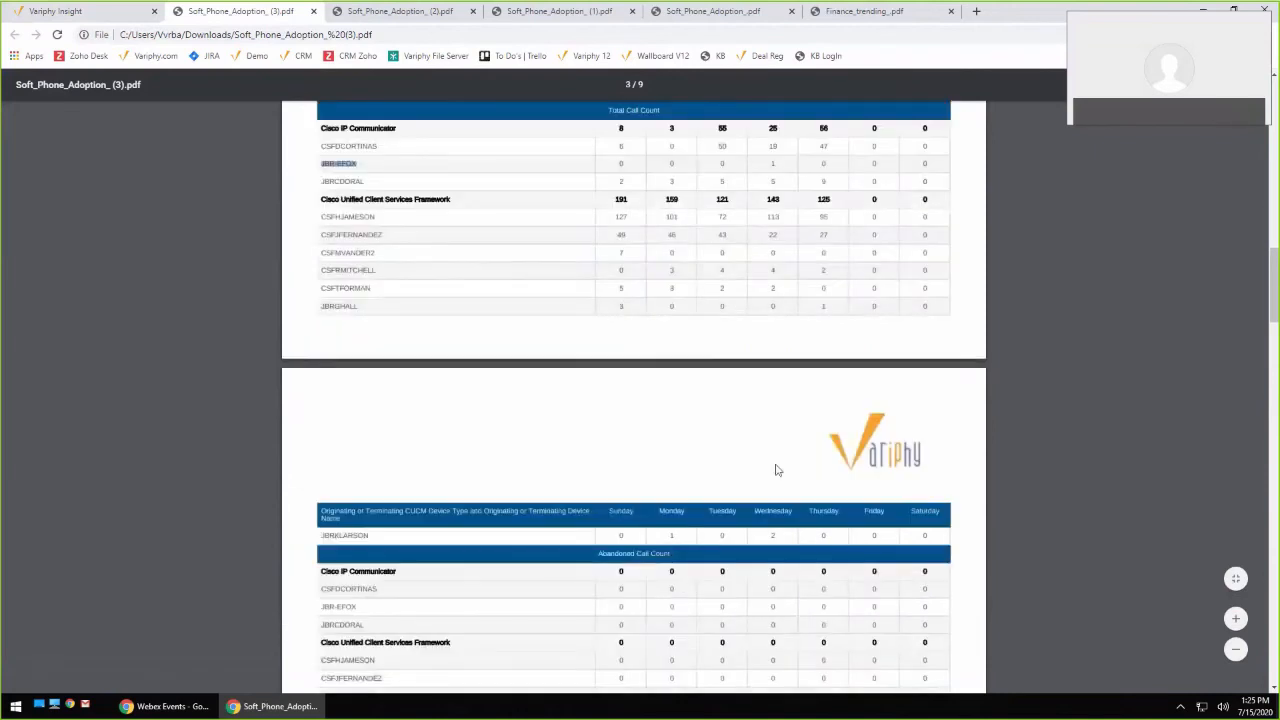
pyautogui.scroll(-3, 777, 470)
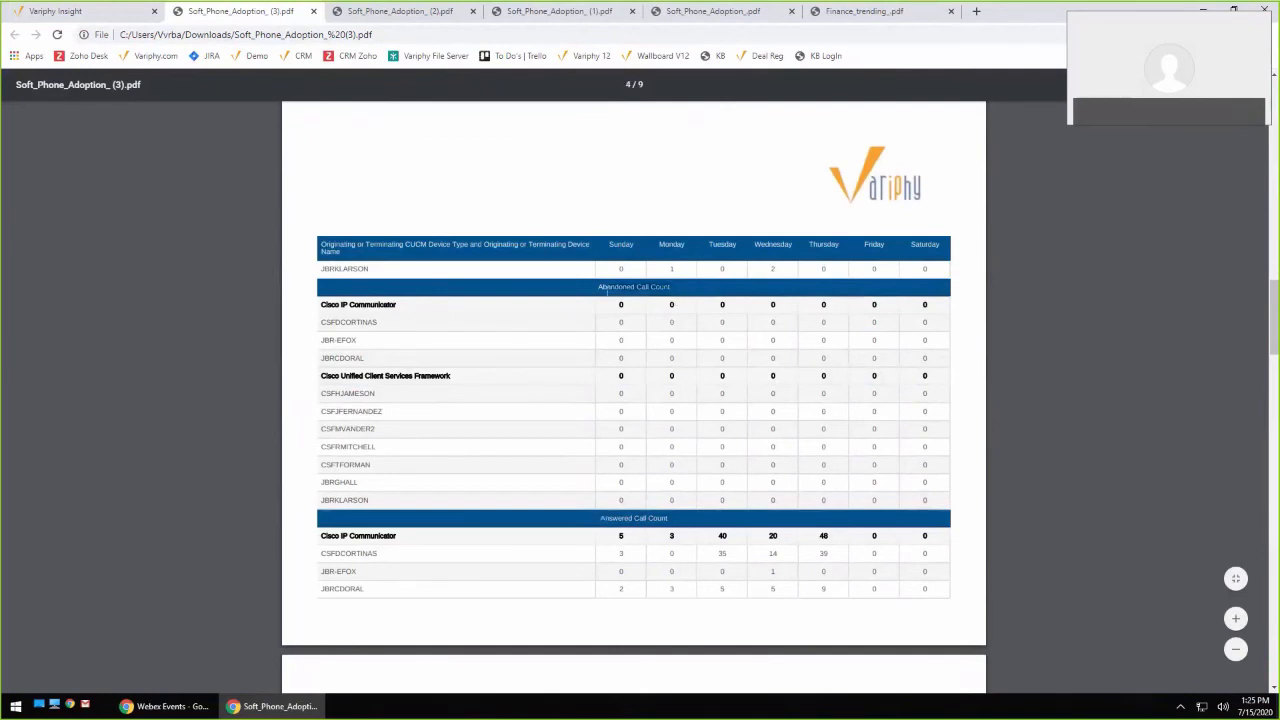
pyautogui.scroll(-6, 501, 437)
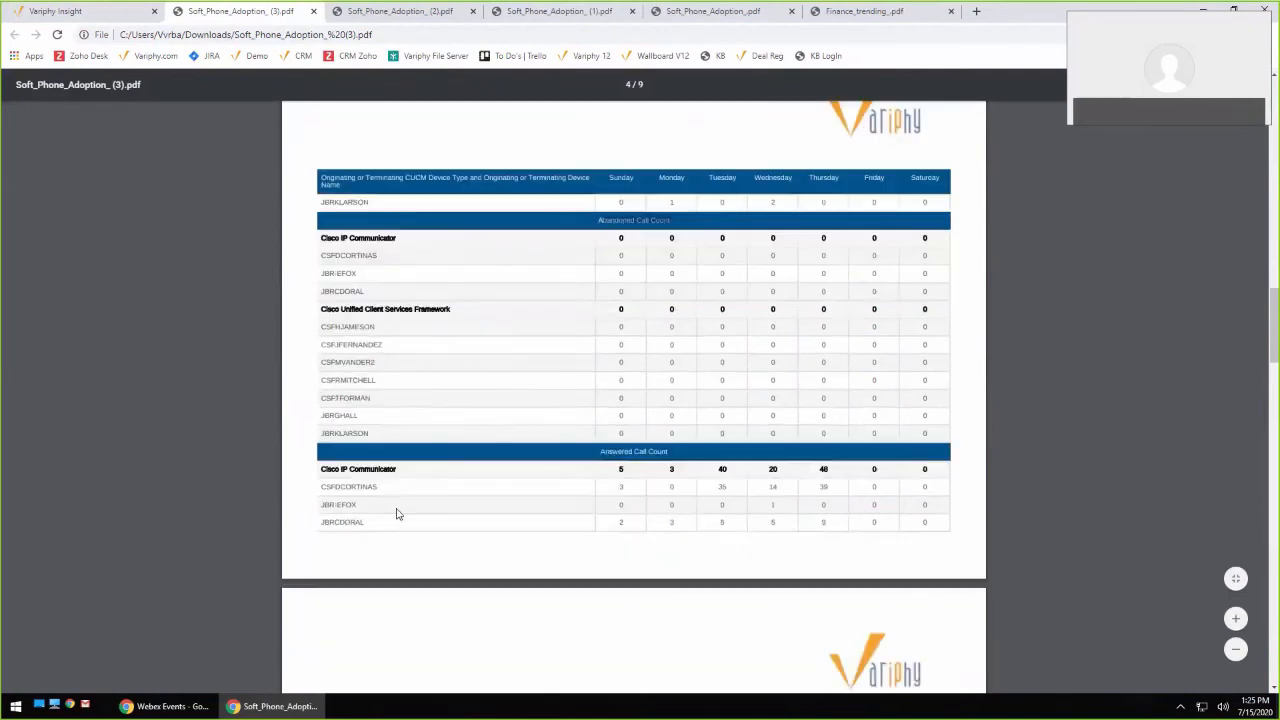
pyautogui.scroll(-5, 589, 537)
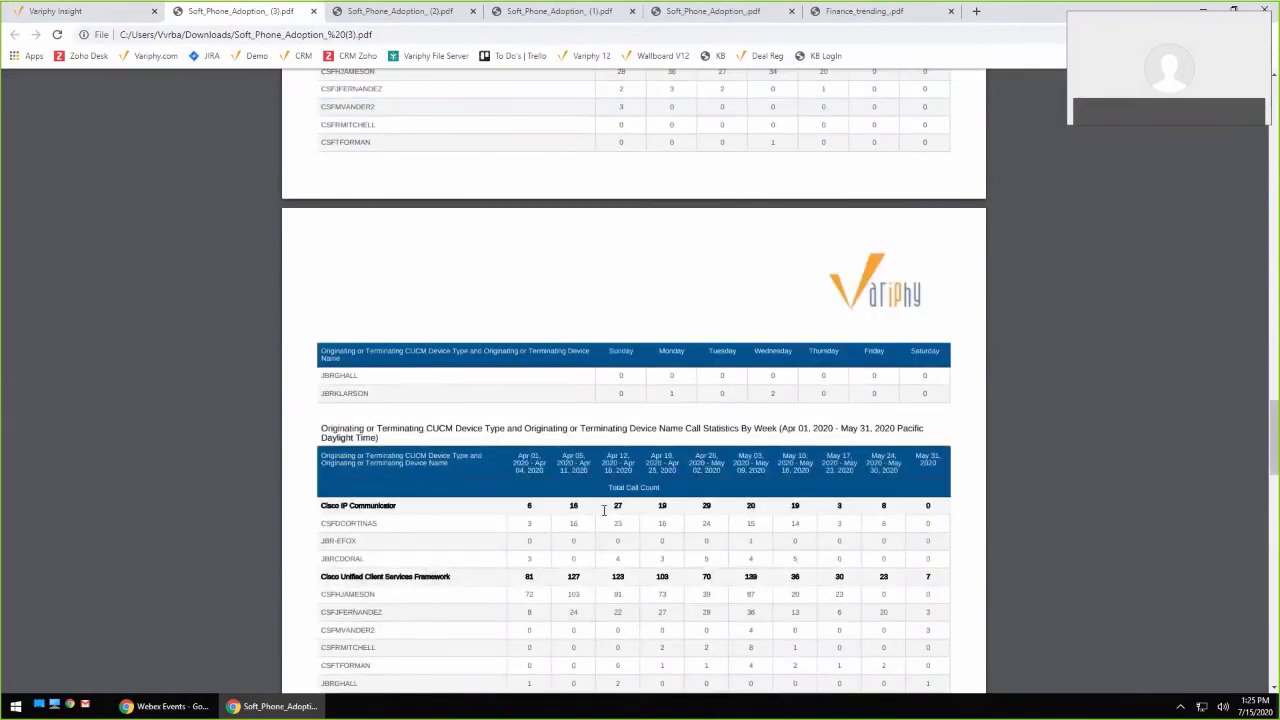
# Close all the open Soft Phone Adoption and Finance trending PDF reports
pyautogui.click(313, 11)
pyautogui.click(313, 11)
pyautogui.click(313, 11)
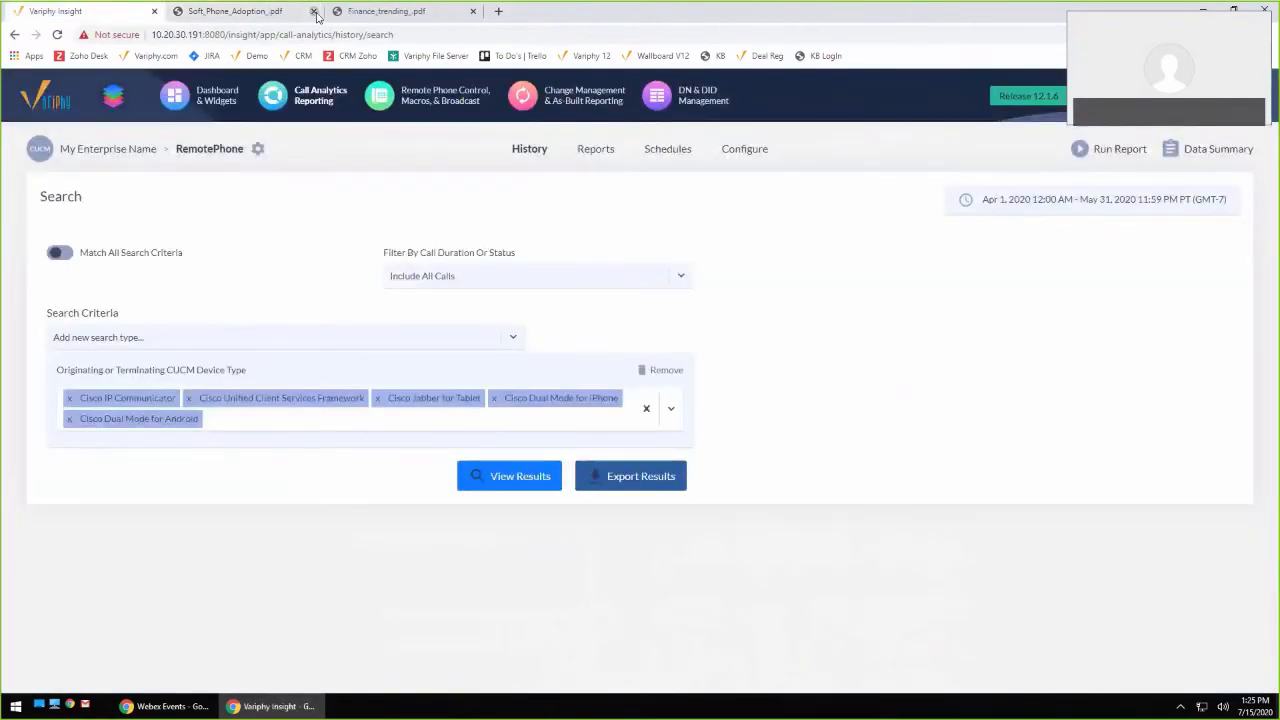
pyautogui.click(313, 11)
pyautogui.click(313, 11)
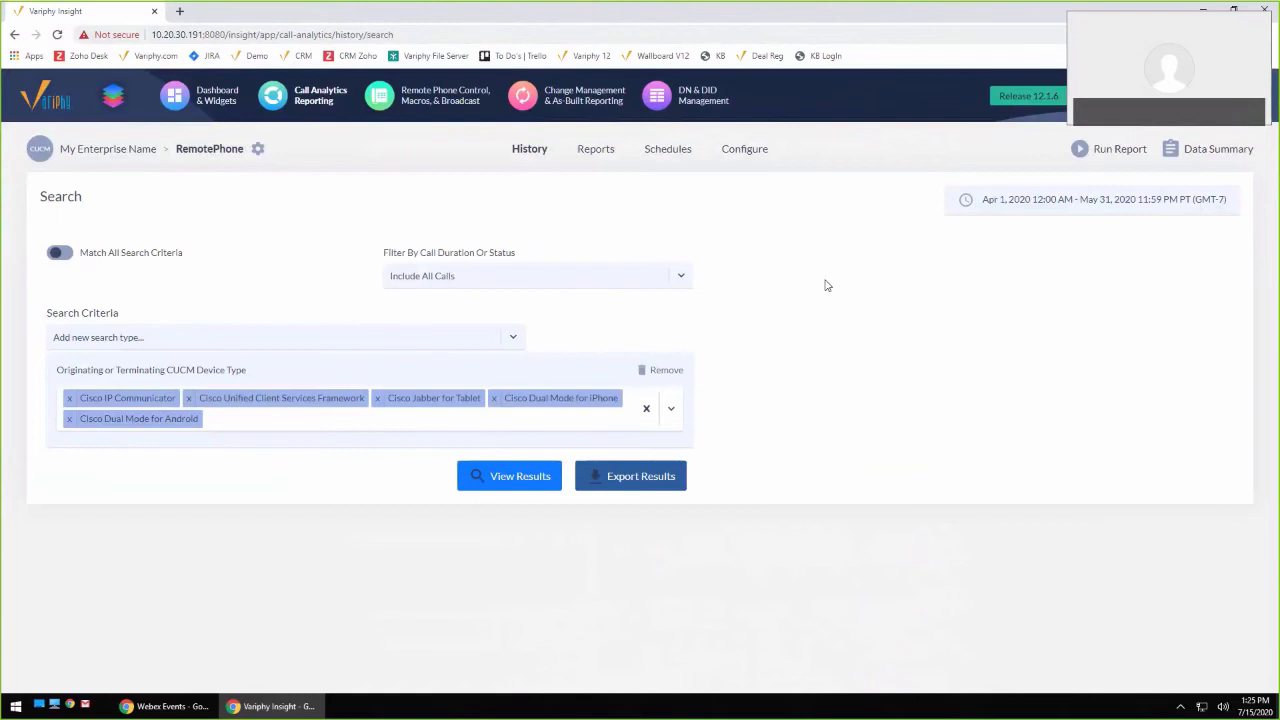
# Open the saved No Calls report for editing and display its search sets
pyautogui.click(596, 150)
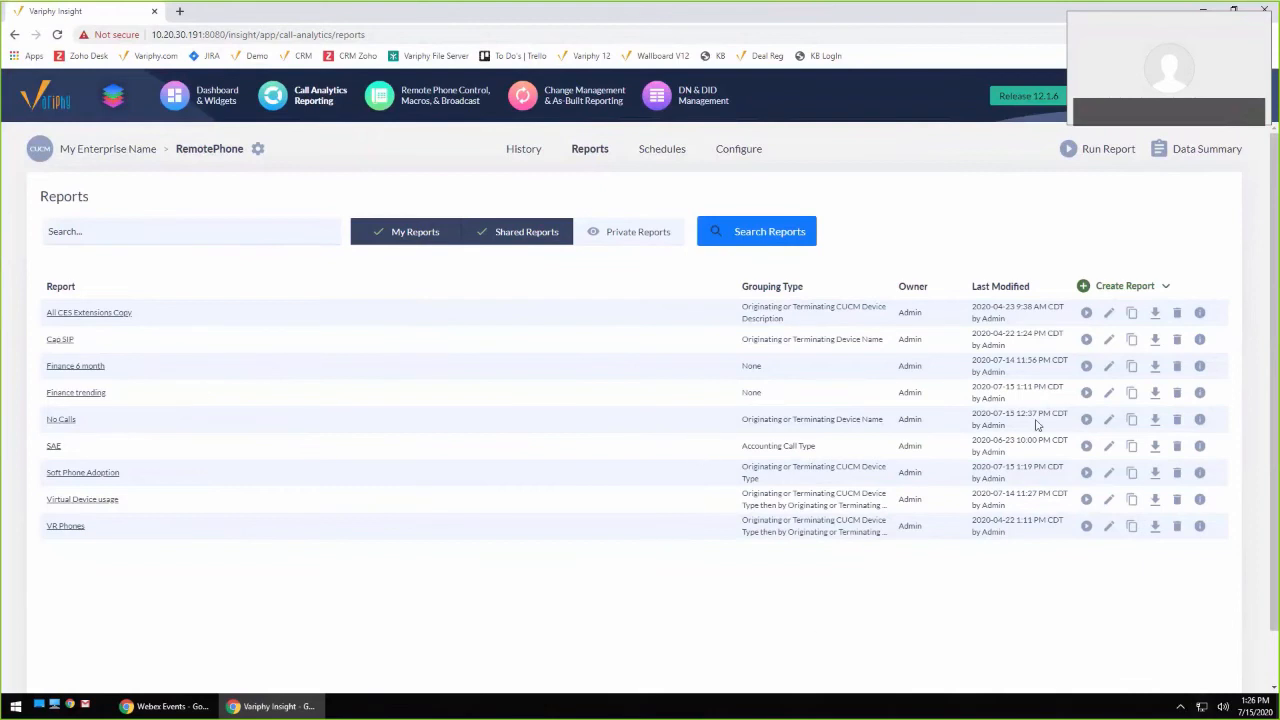
pyautogui.click(1108, 419)
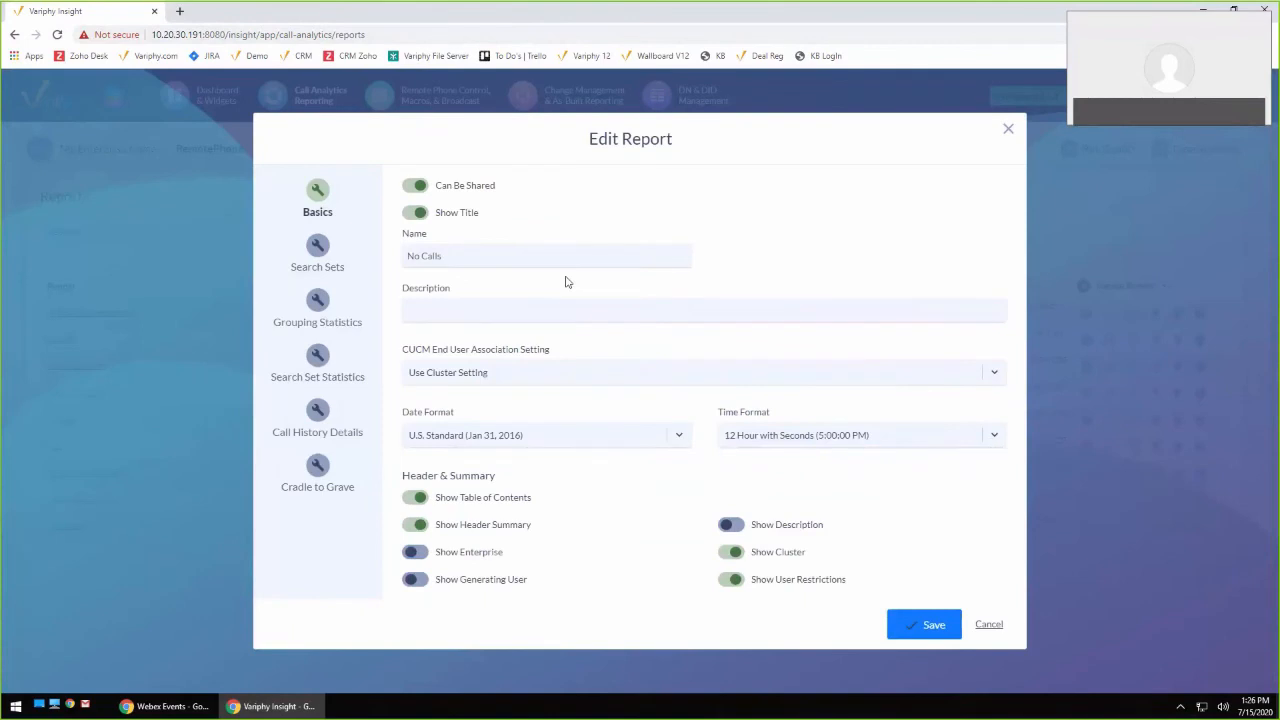
pyautogui.click(320, 250)
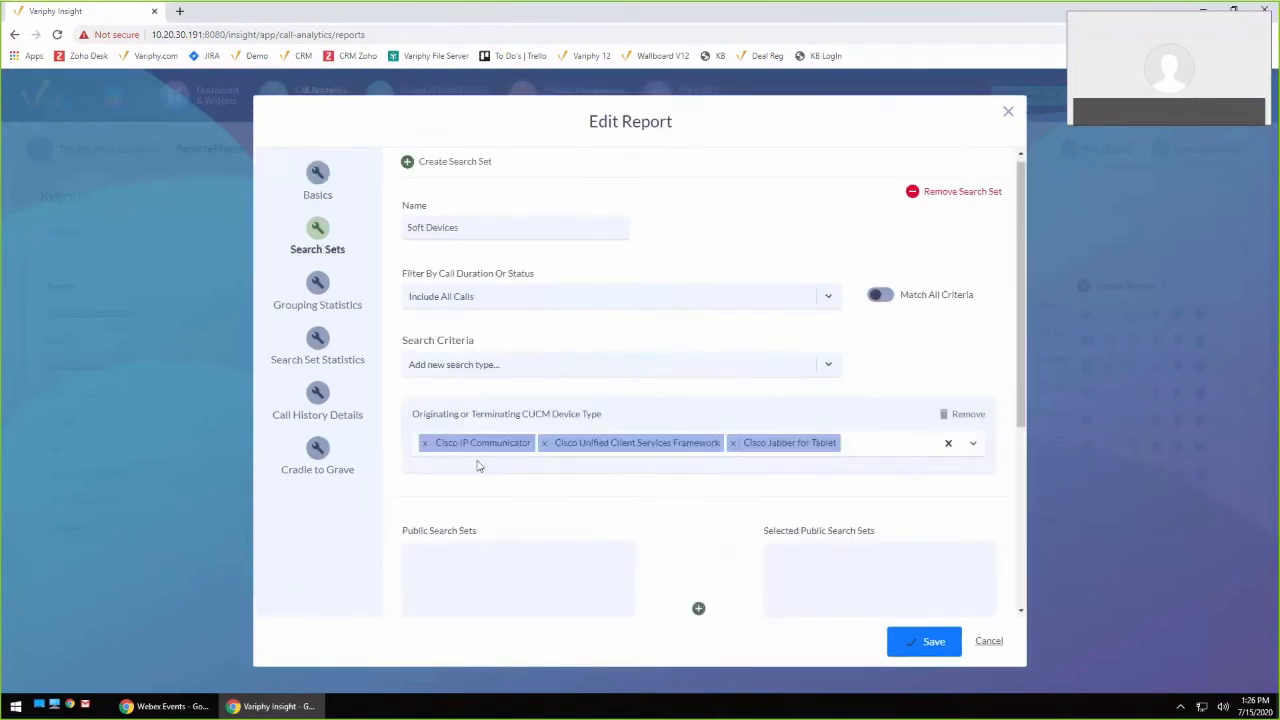
# Add Cisco Dual Mode for iPhone and Cisco Dual Mode for Android to the device type criterion of the Soft Devices search set
pyautogui.moveTo(409, 419); pyautogui.dragTo(620, 414)
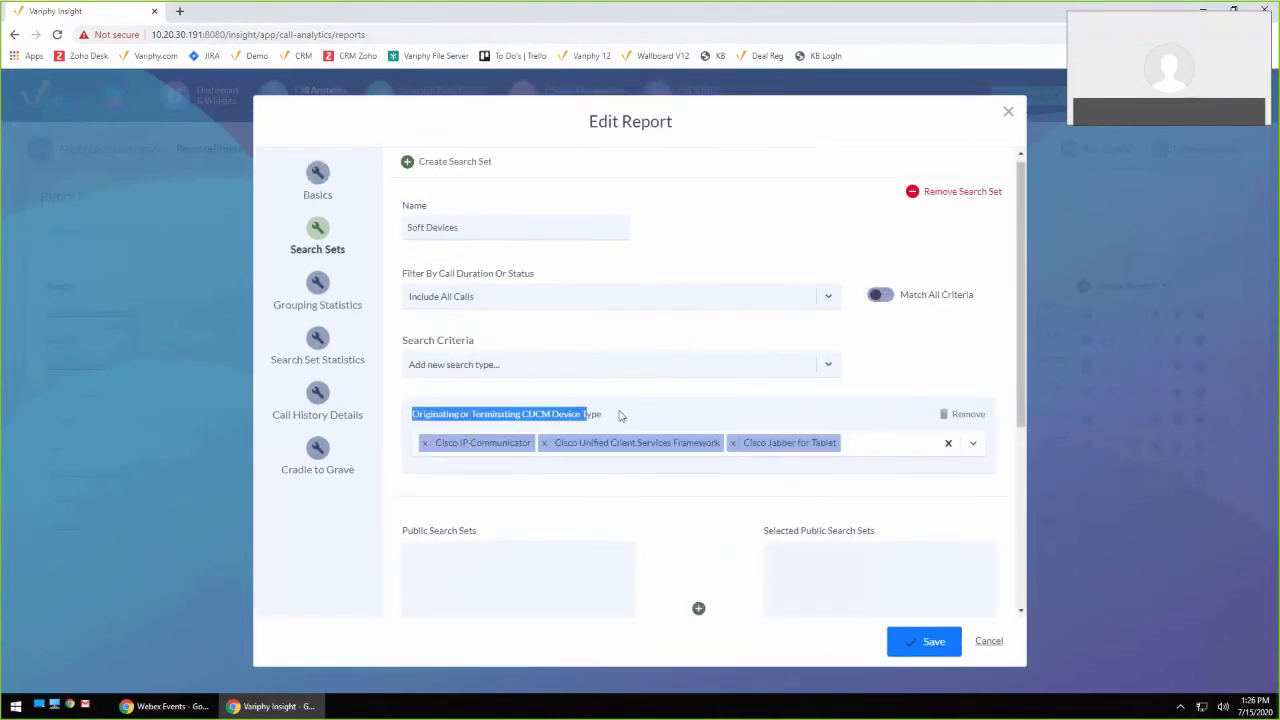
pyautogui.click(862, 447)
pyautogui.write('dual')
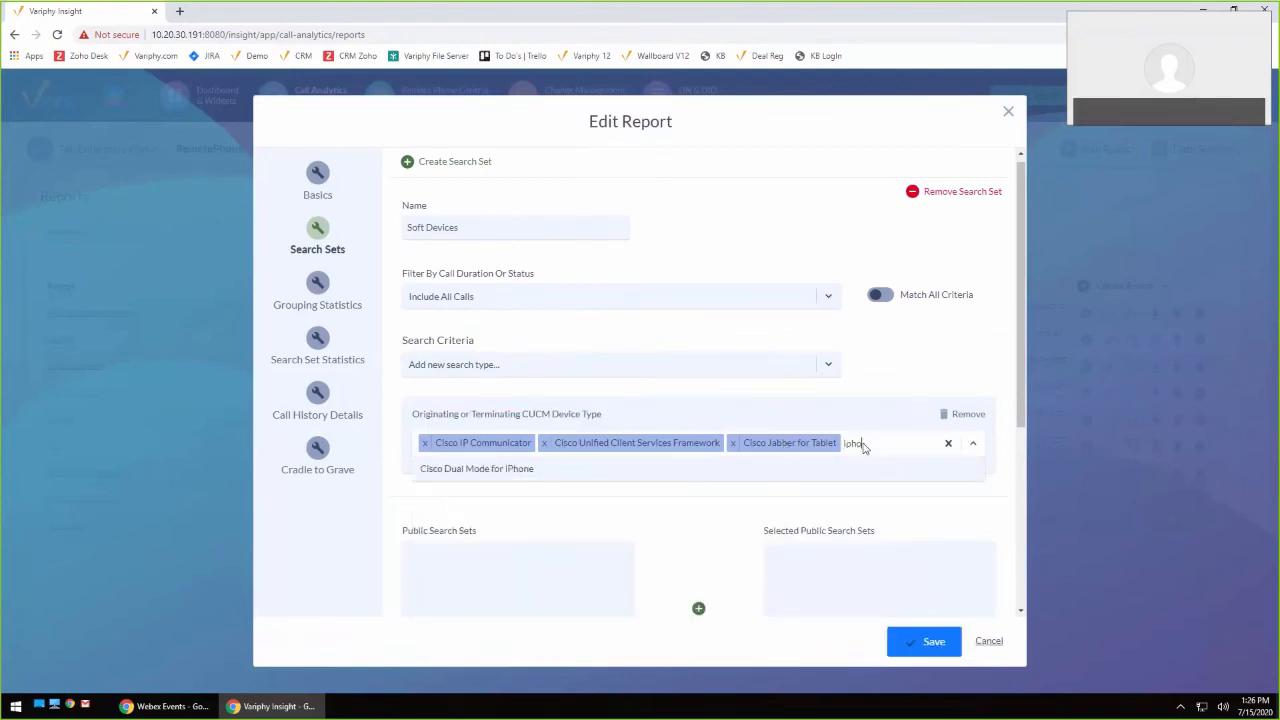
pyautogui.click(529, 466)
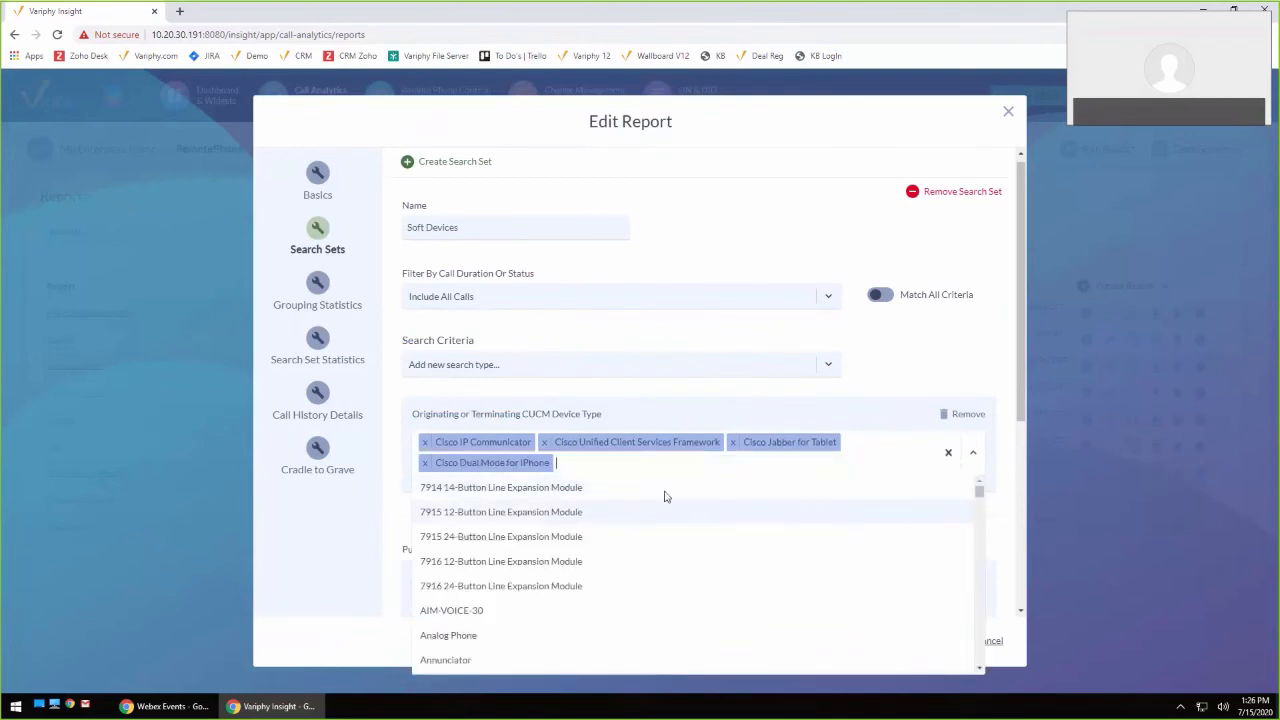
pyautogui.write('and')
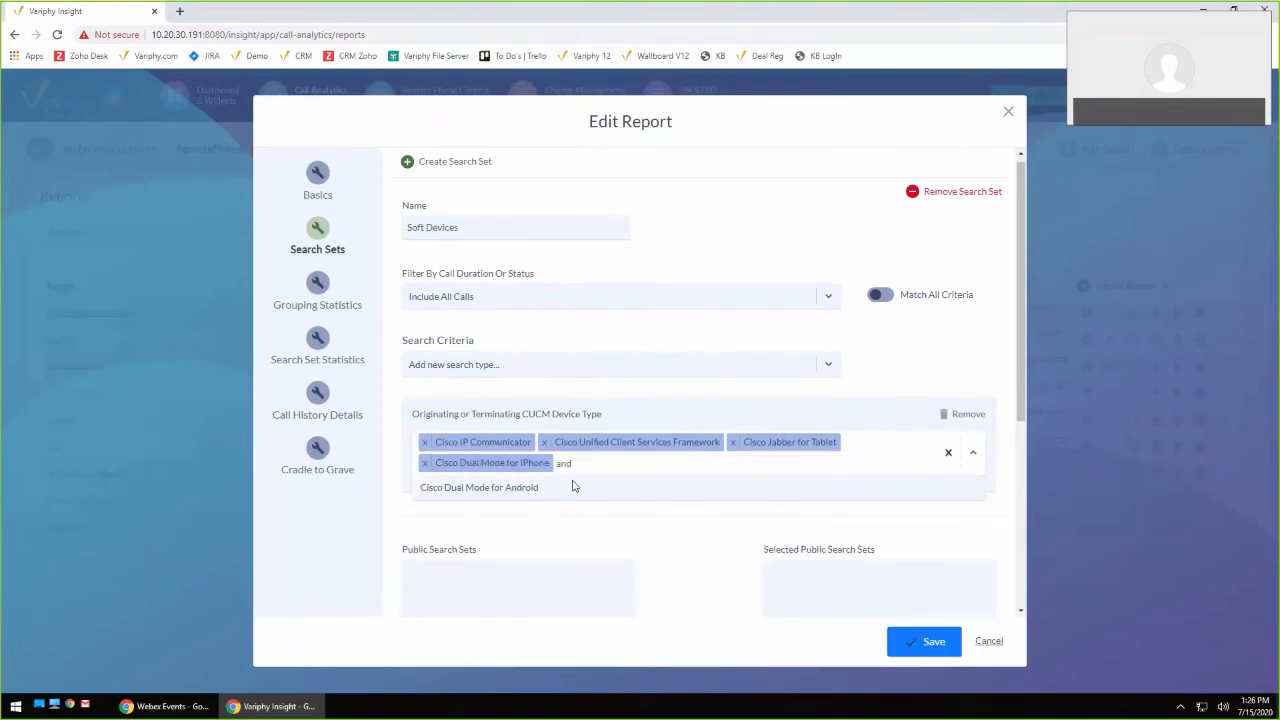
pyautogui.click(574, 487)
pyautogui.click(665, 390)
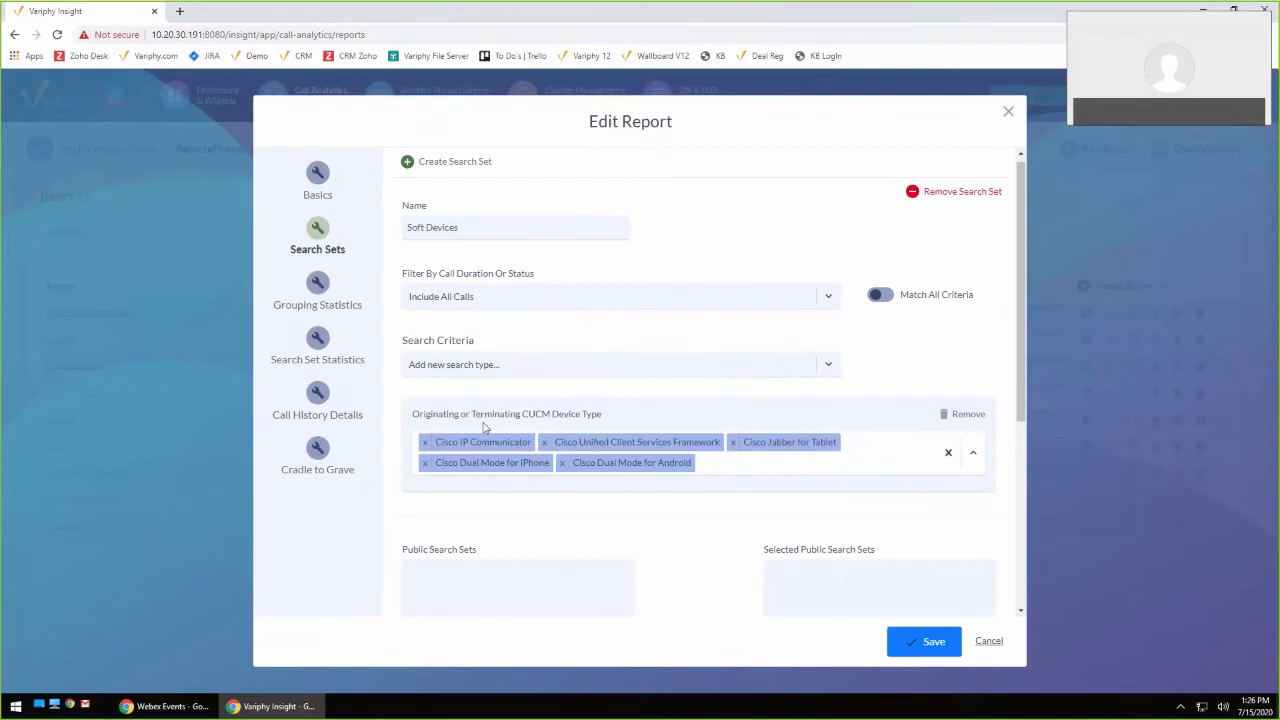
# In the grouping statistics, add Cisco Dual Mode for Android and Cisco Dual Mode for iPhone to the "type" grouping search set's device types
pyautogui.click(320, 288)
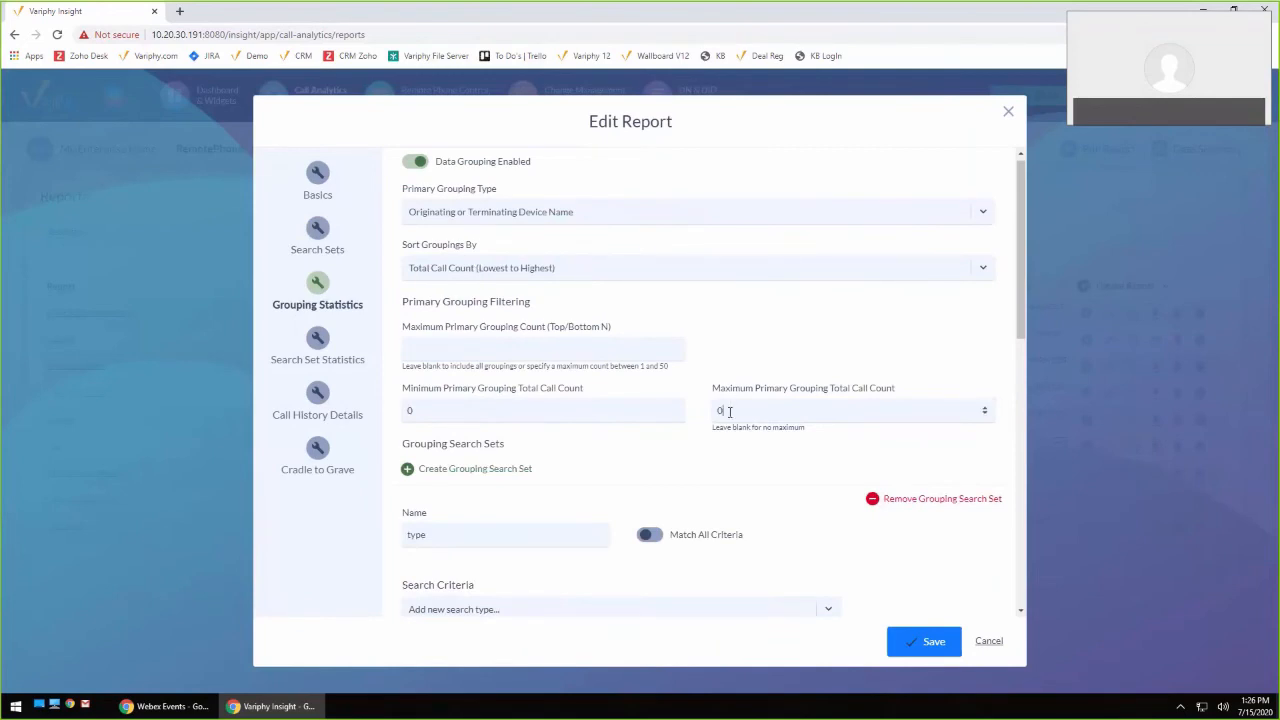
pyautogui.moveTo(728, 410); pyautogui.dragTo(710, 418)
pyautogui.scroll(-2, 736, 410)
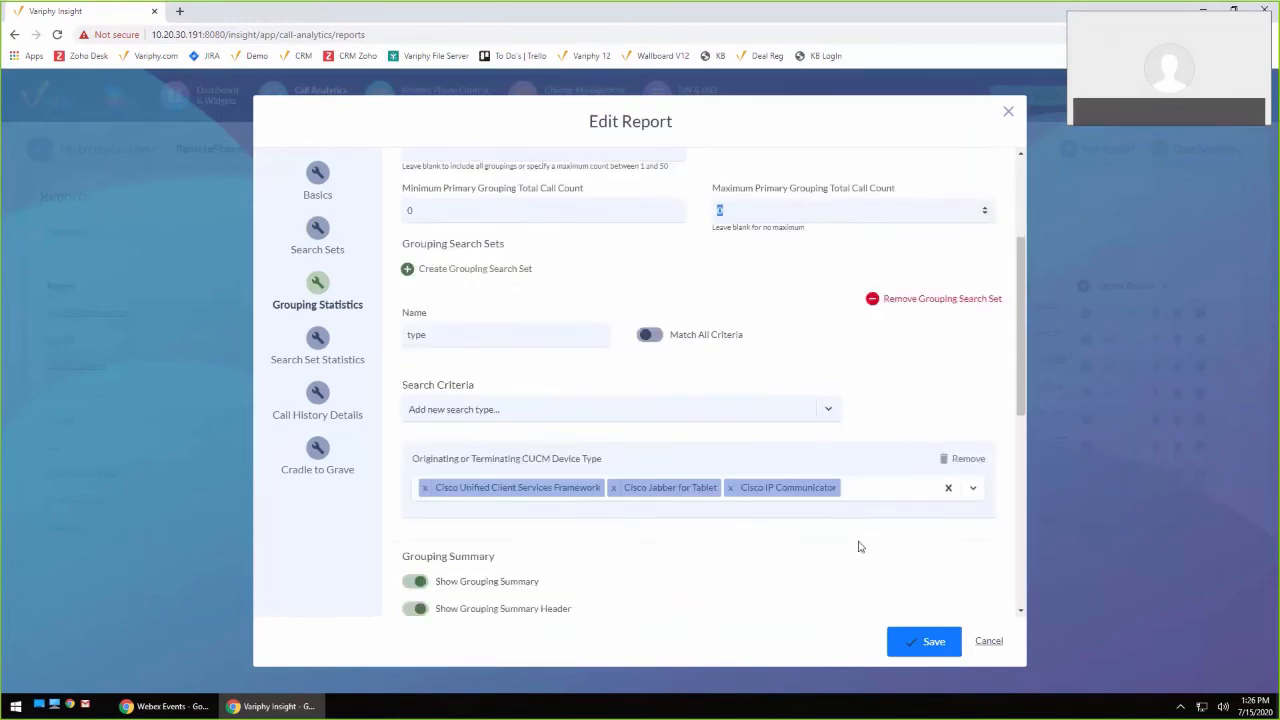
pyautogui.click(870, 495)
pyautogui.write('a')
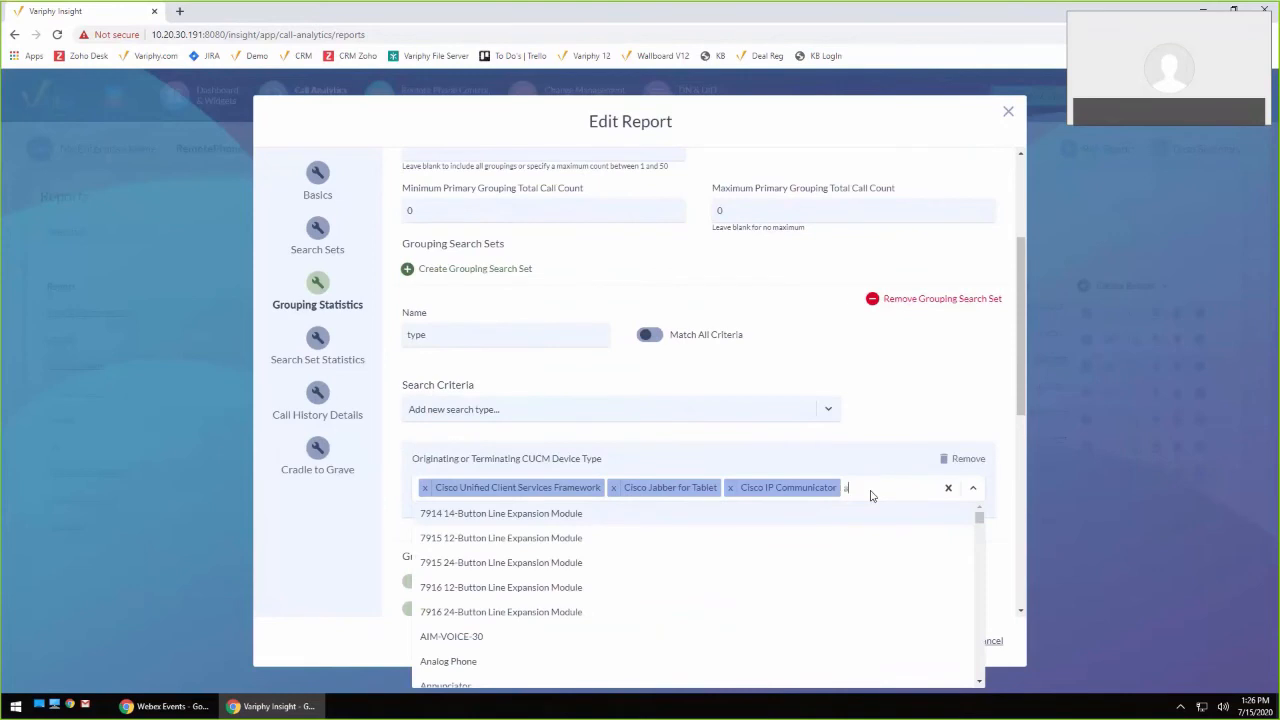
pyautogui.write('ndr')
pyautogui.click(596, 516)
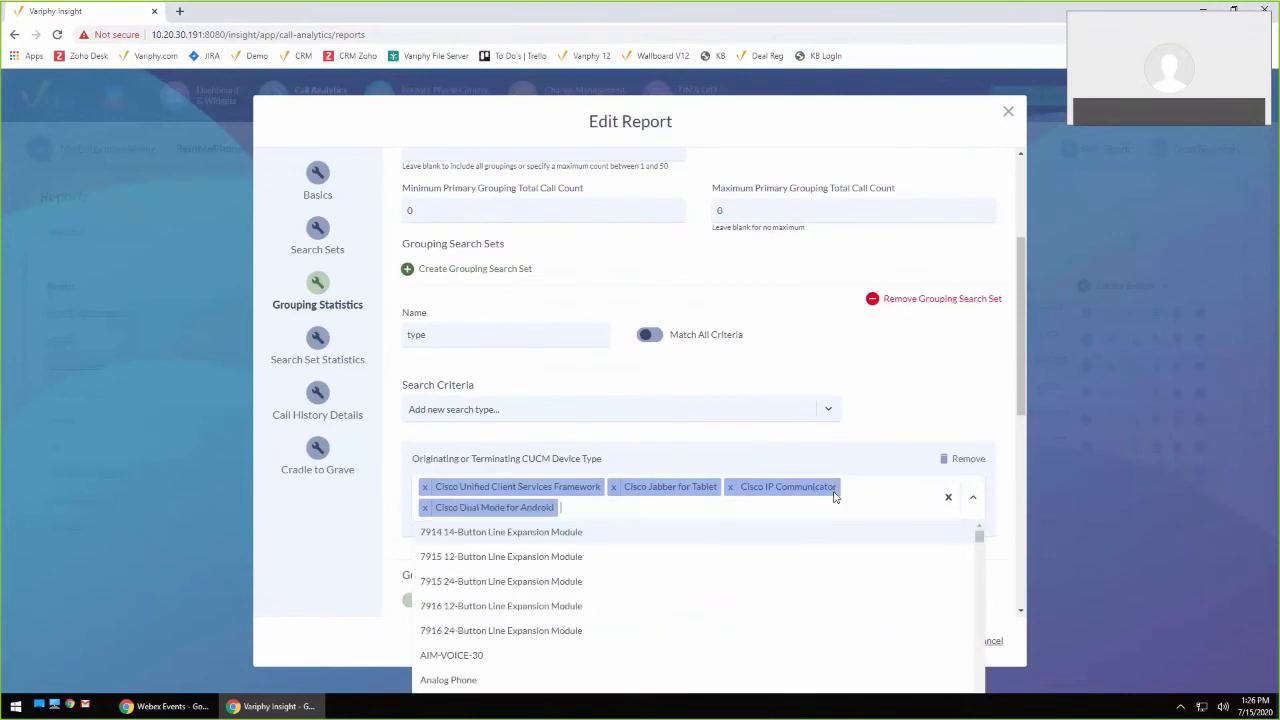
pyautogui.write('iphon')
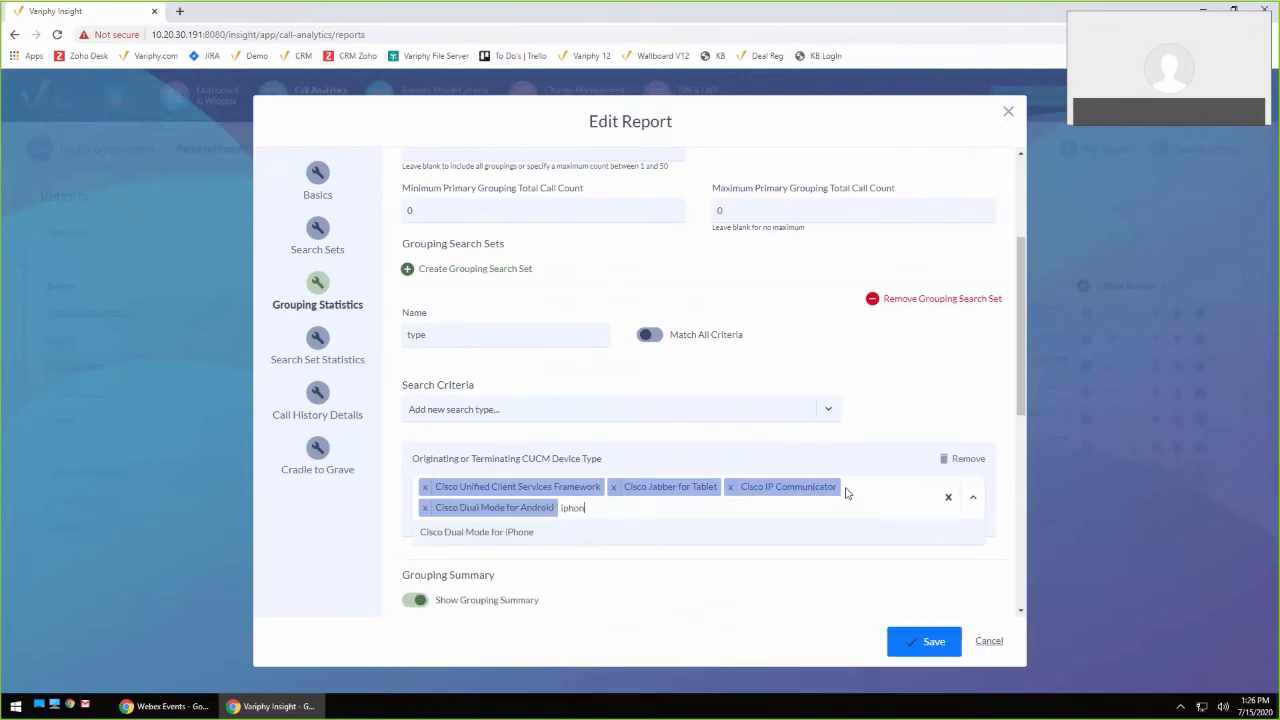
pyautogui.click(542, 540)
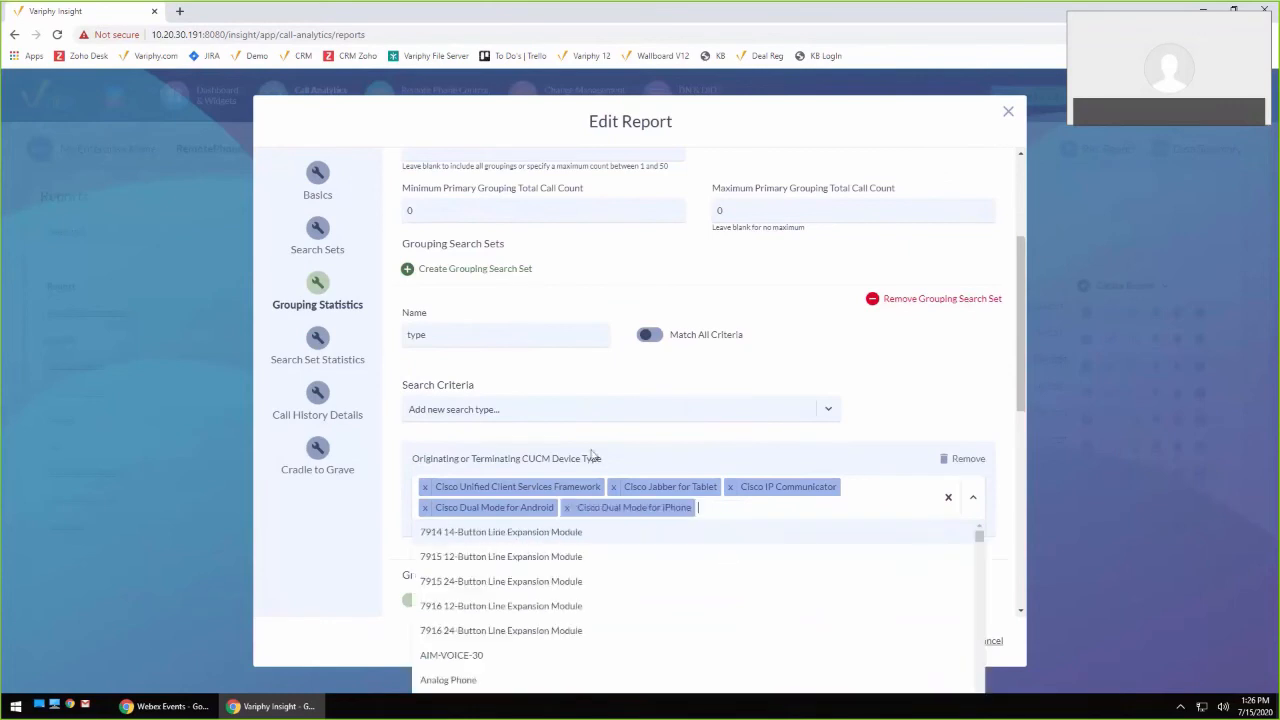
pyautogui.click(536, 302)
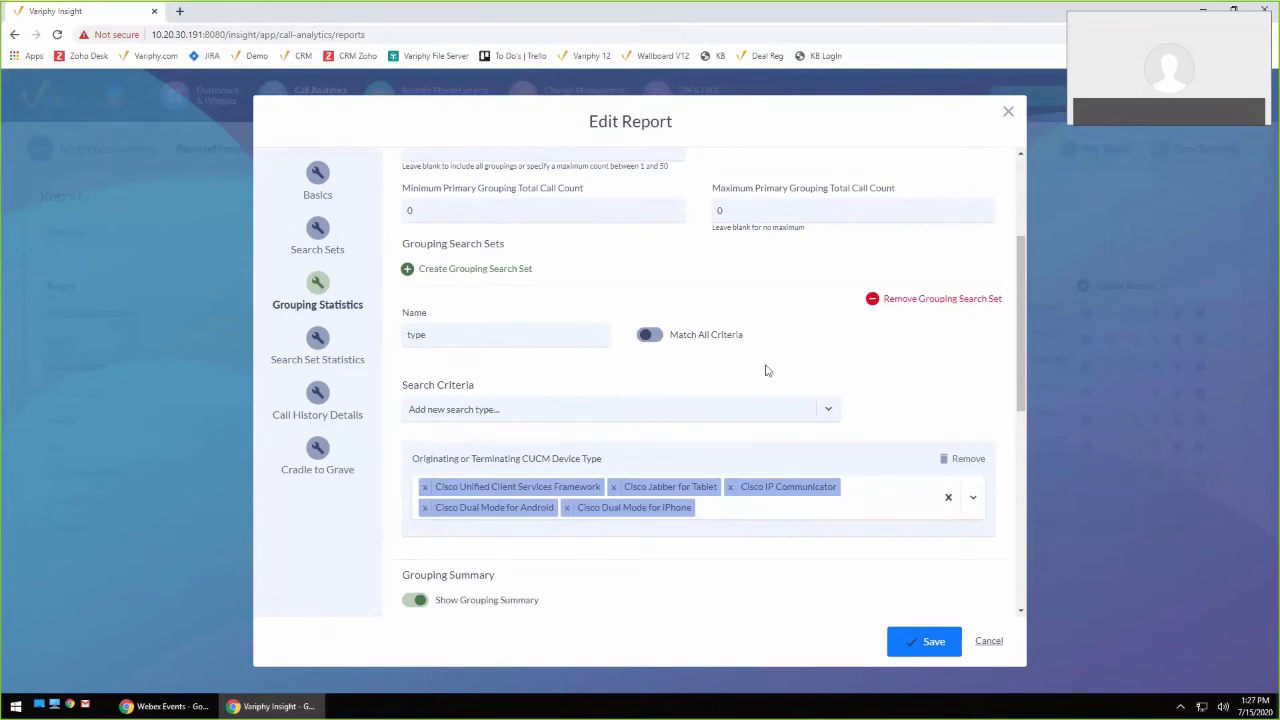
# Review the search sets and the Maximum Primary Grouping Total Call Count setting, and save the No Calls report
pyautogui.scroll(3, 766, 365)
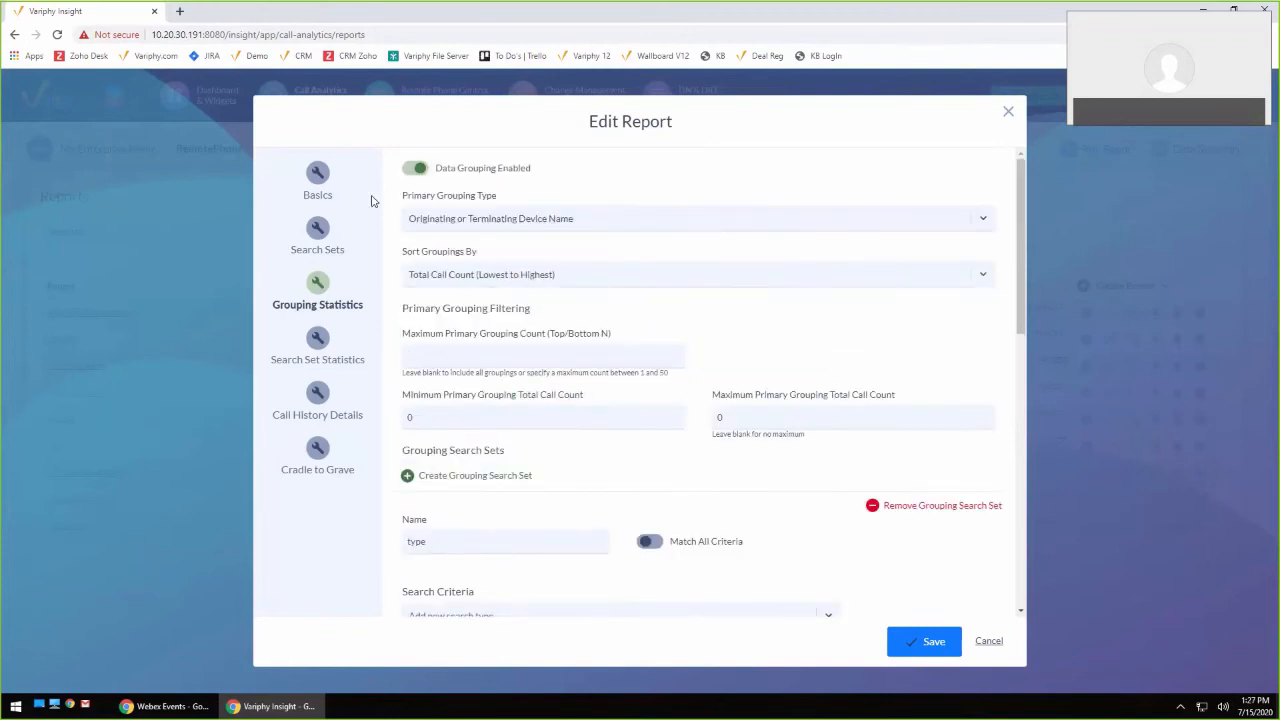
pyautogui.click(322, 232)
pyautogui.click(320, 285)
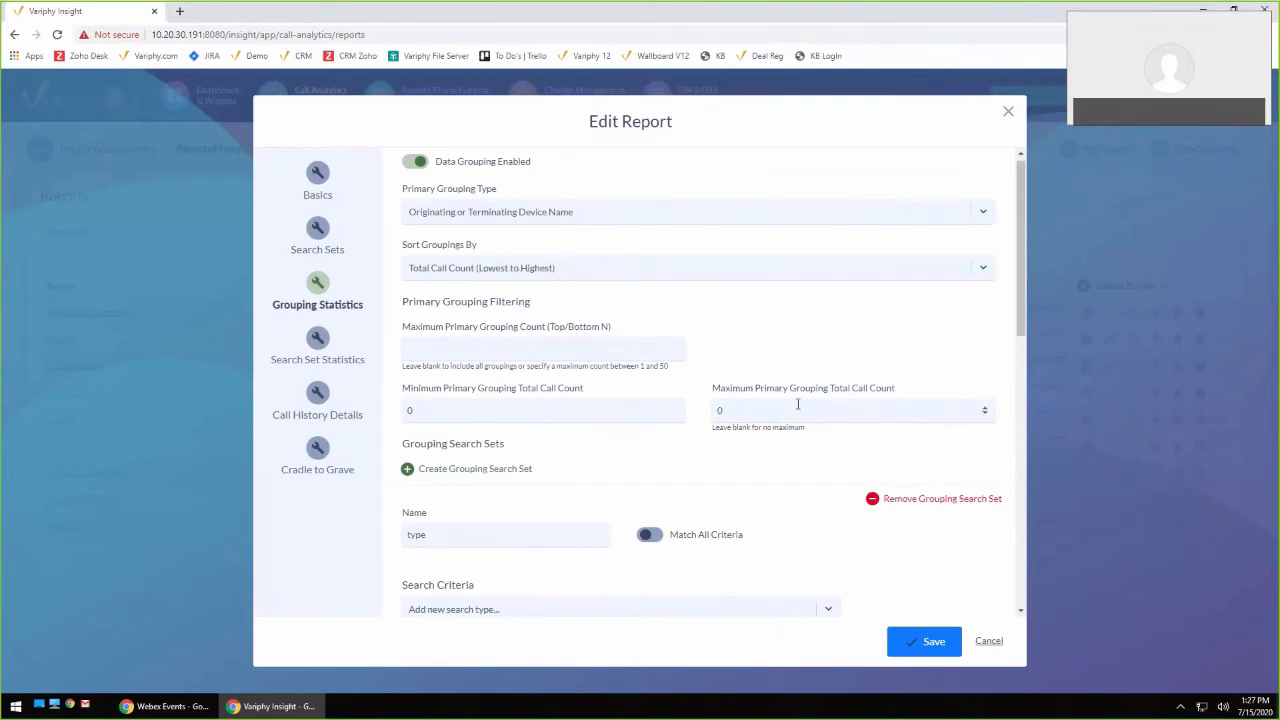
pyautogui.doubleClick(726, 408)
pyautogui.moveTo(712, 389); pyautogui.dragTo(908, 391)
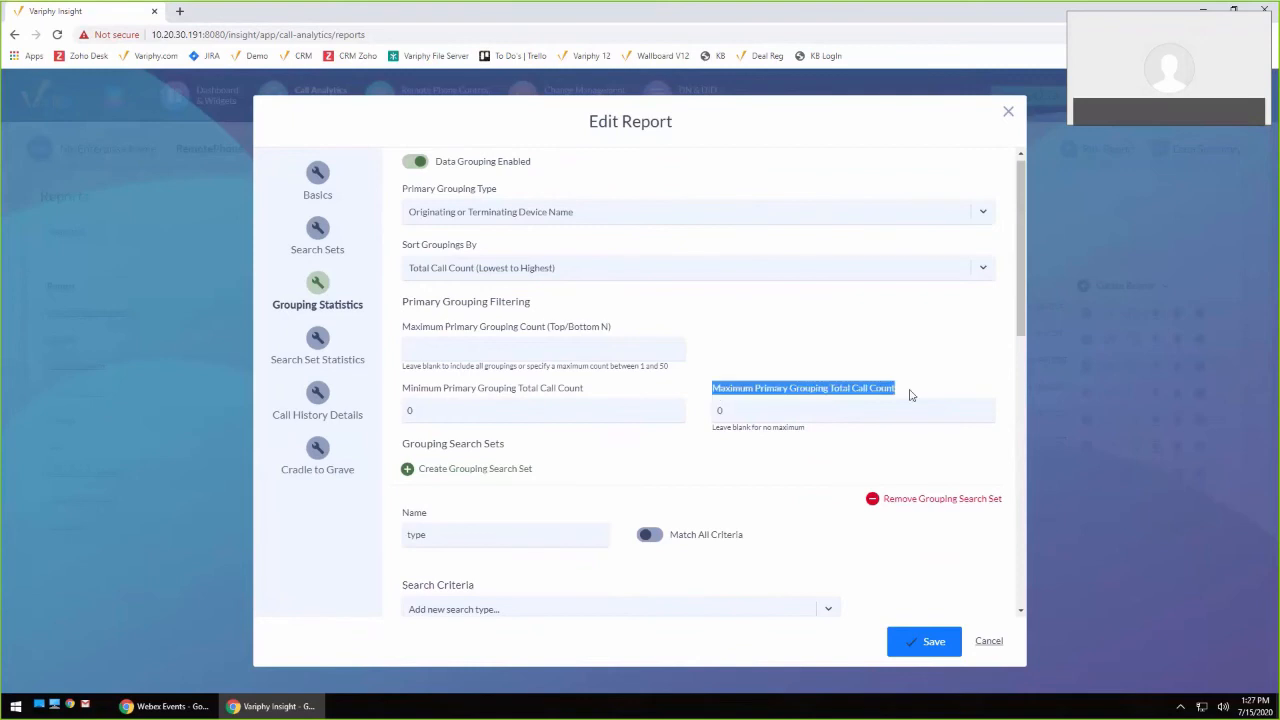
pyautogui.scroll(-1, 723, 446)
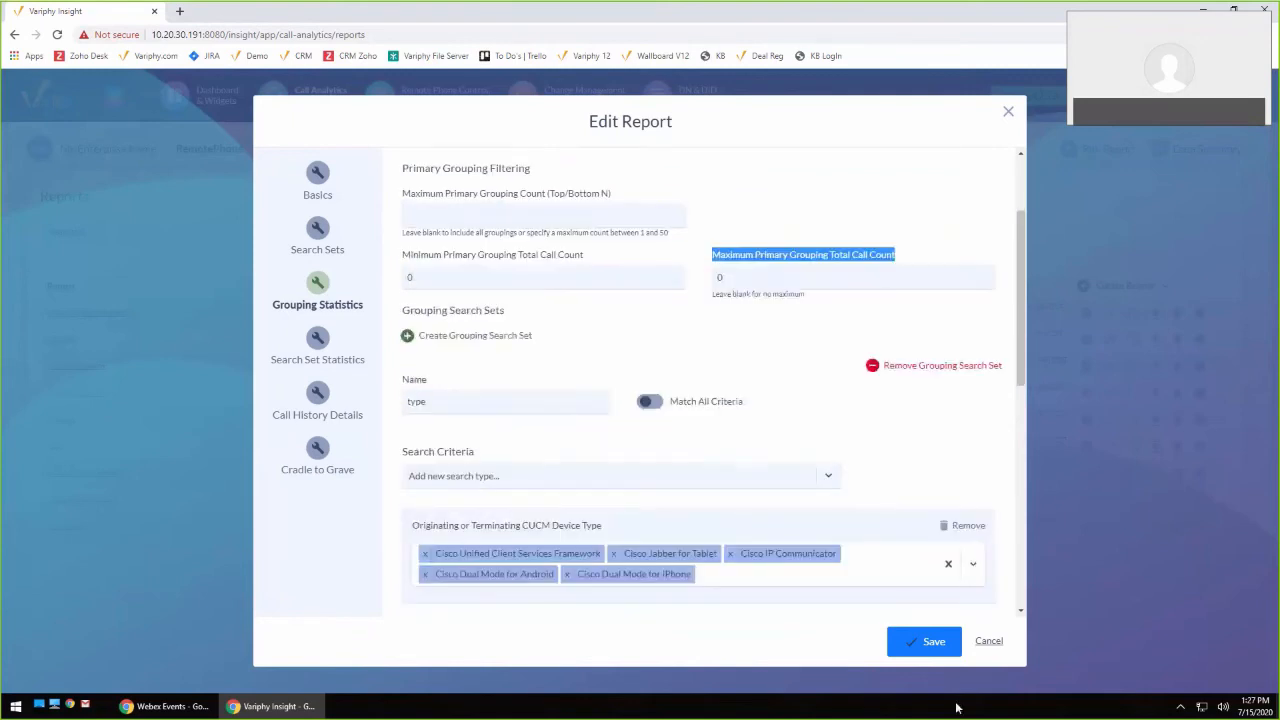
pyautogui.click(920, 643)
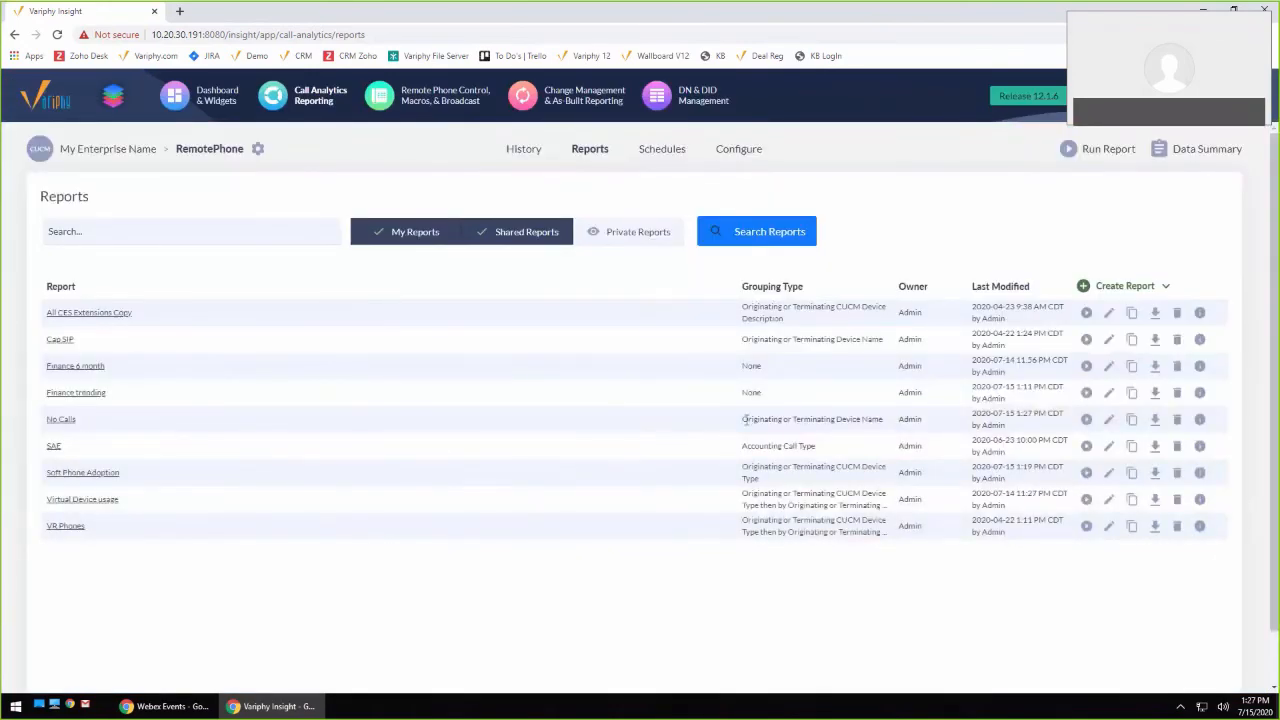
# Run the No Calls report with the search time window set to Current Month (Jul 01, 2020 - Jul 15, 2020)
pyautogui.click(1086, 420)
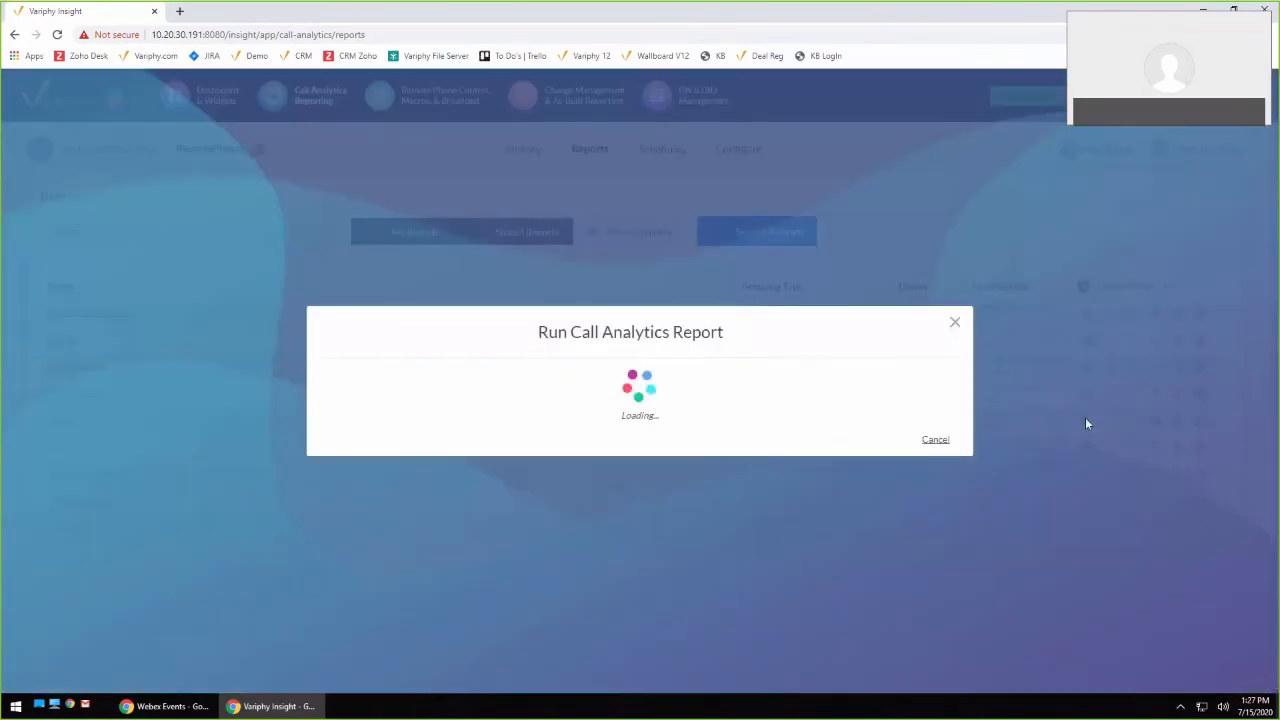
pyautogui.click(366, 428)
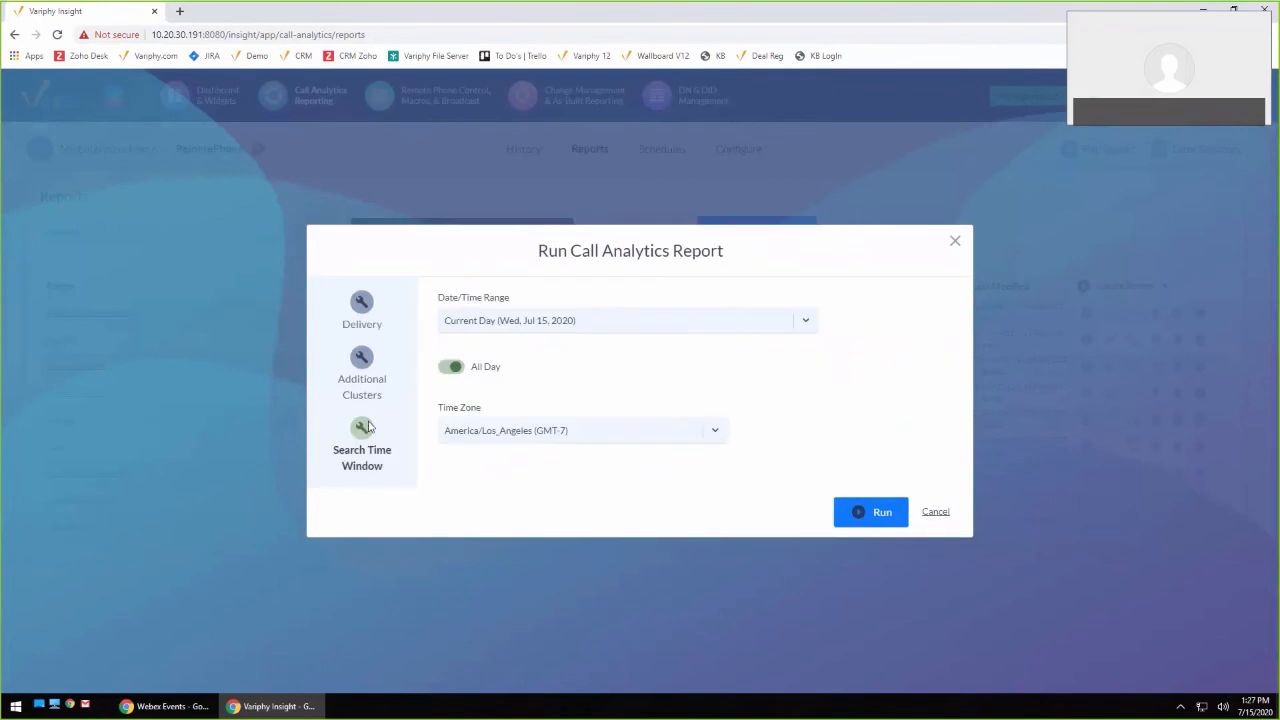
pyautogui.click(582, 322)
pyautogui.scroll(-3, 600, 363)
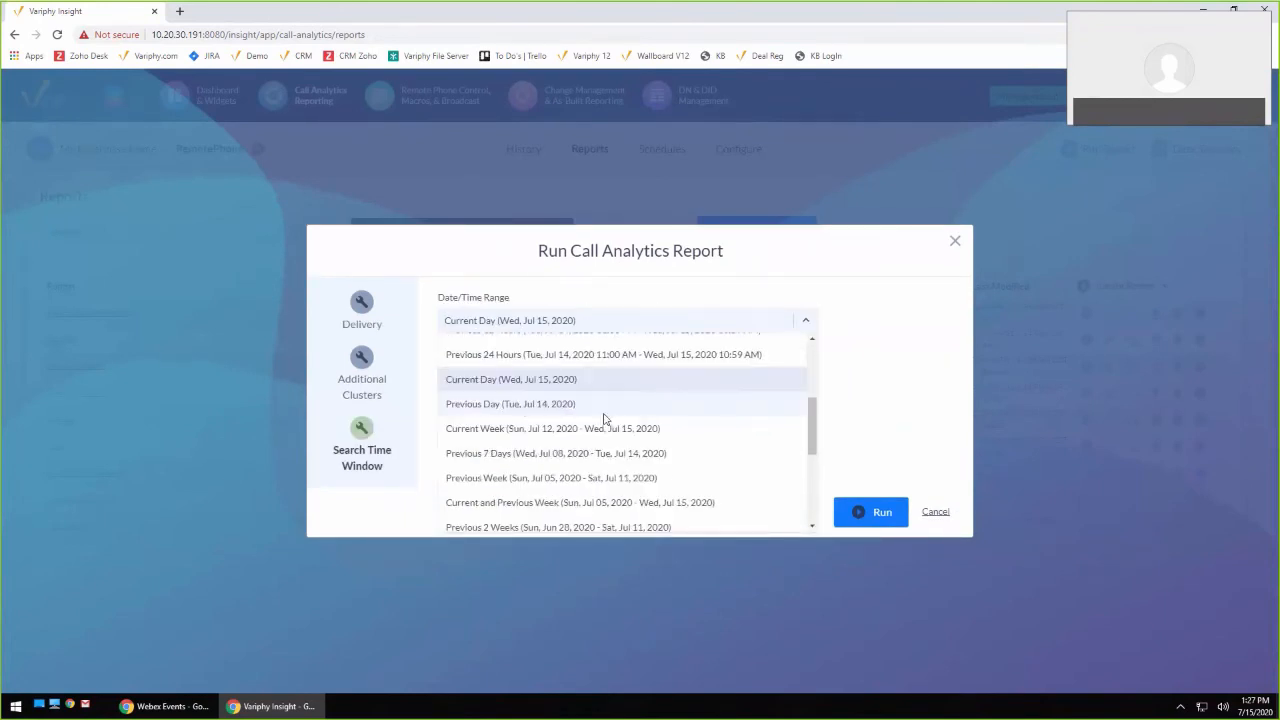
pyautogui.scroll(-1, 584, 447)
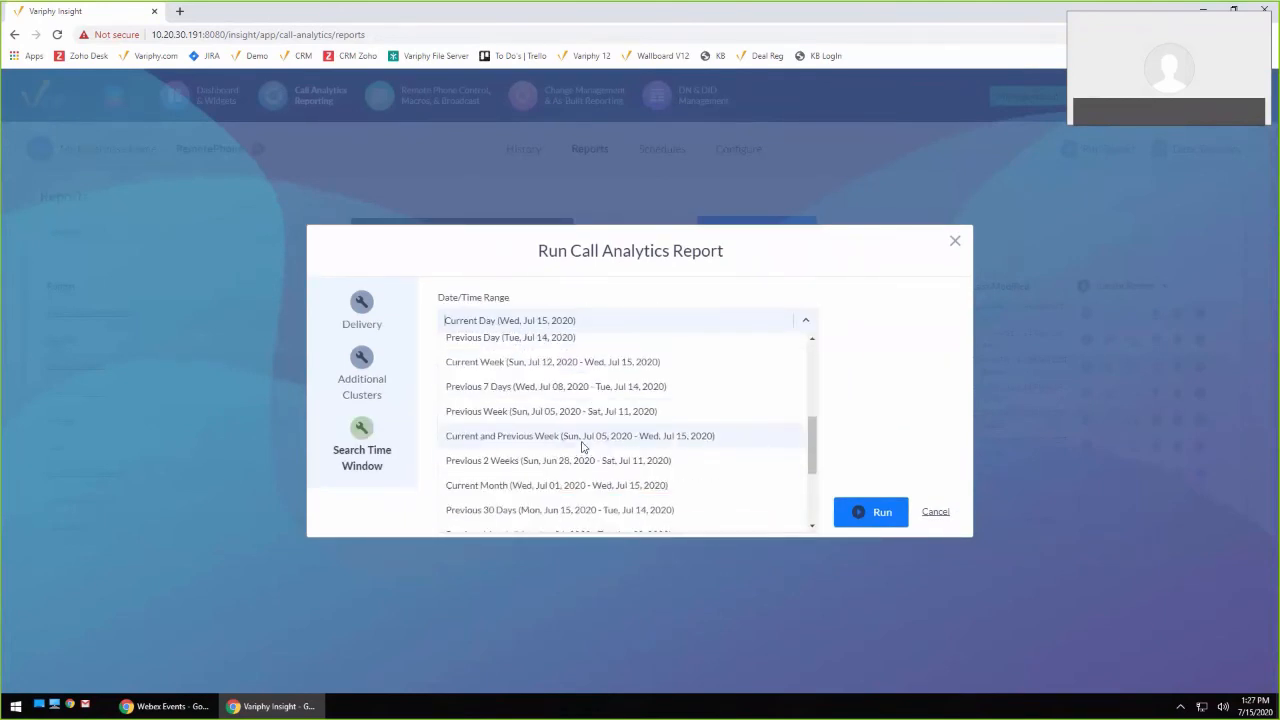
pyautogui.click(552, 484)
pyautogui.click(849, 532)
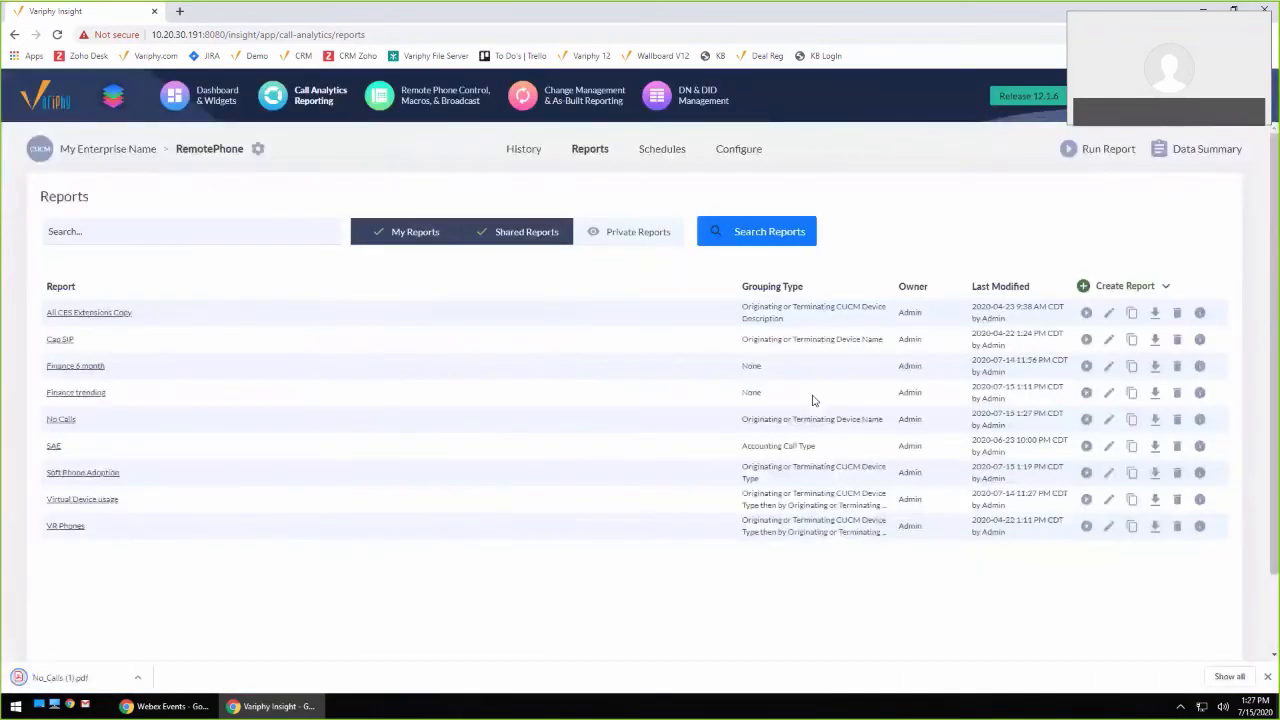
# Open the downloaded No_Calls (1).pdf and examine the device name summary across both pages
pyautogui.click(57, 678)
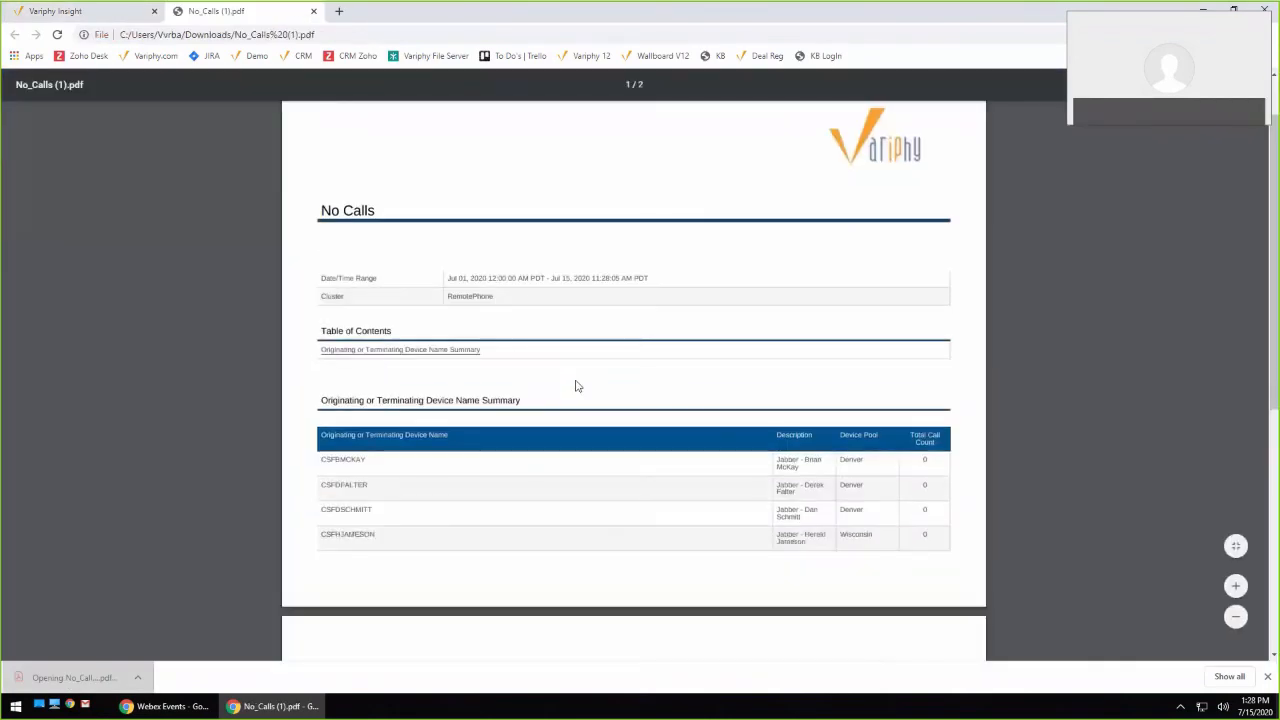
pyautogui.scroll(-1, 577, 393)
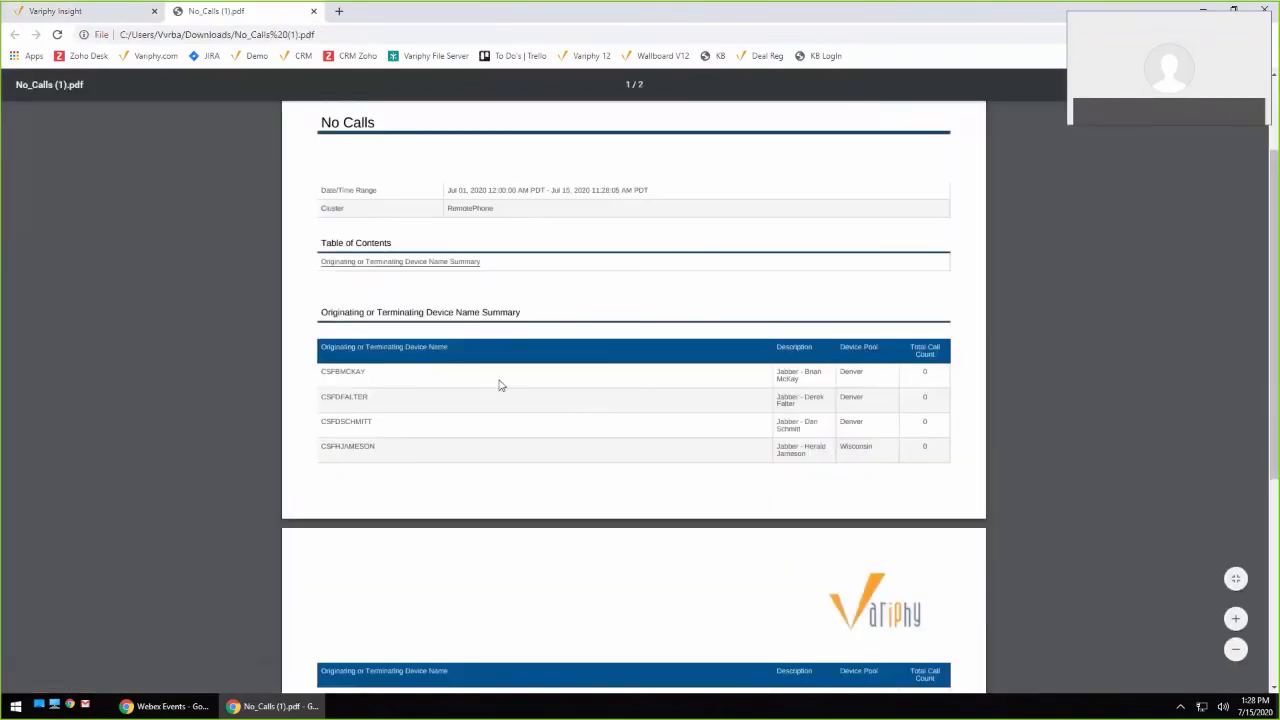
pyautogui.scroll(-3, 808, 380)
pyautogui.scroll(-1, 822, 386)
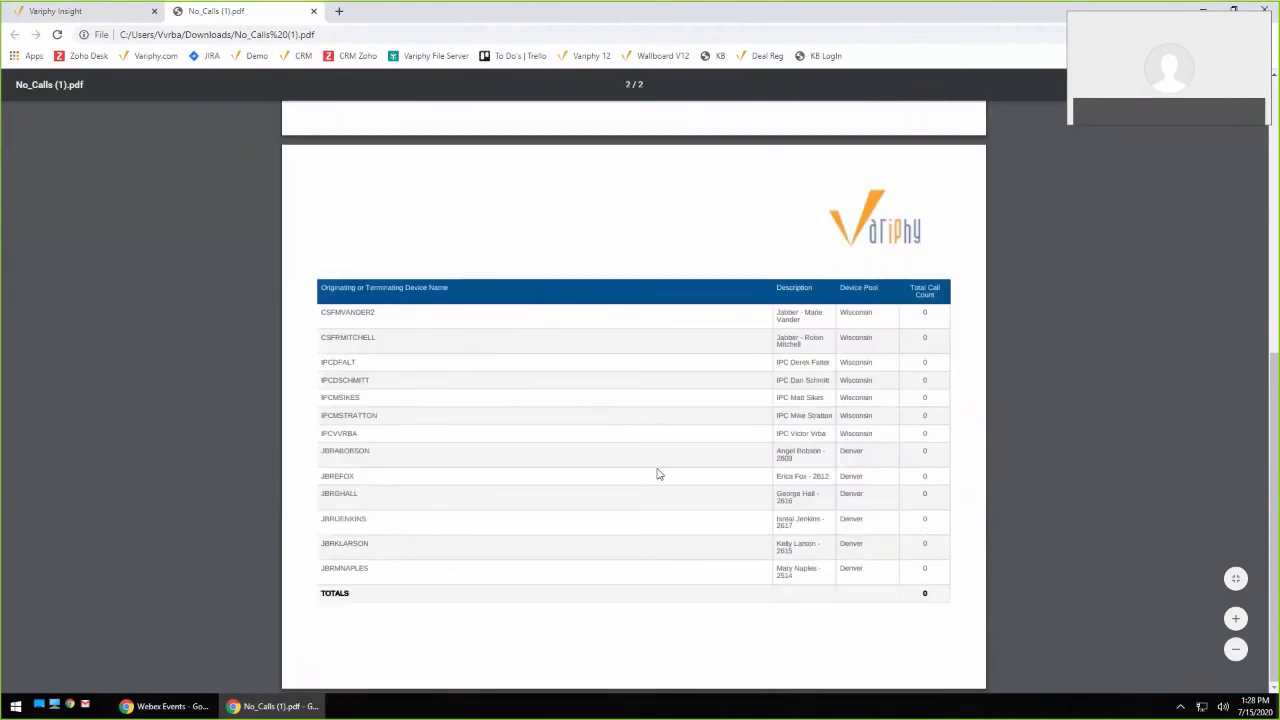
pyautogui.scroll(5, 660, 440)
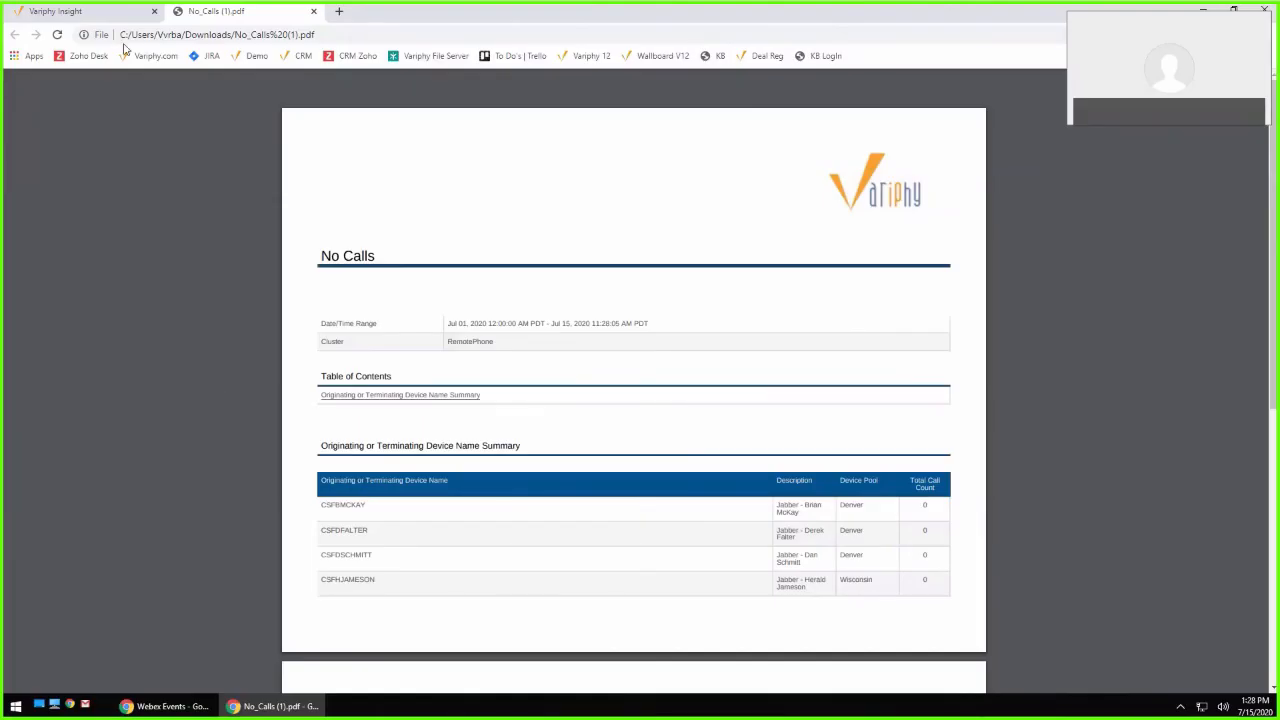
# Open the saved Soft Phone Adoption report for editing and enable Show Grouping Call Statistic Data Tables in its grouping statistics
pyautogui.click(122, 14)
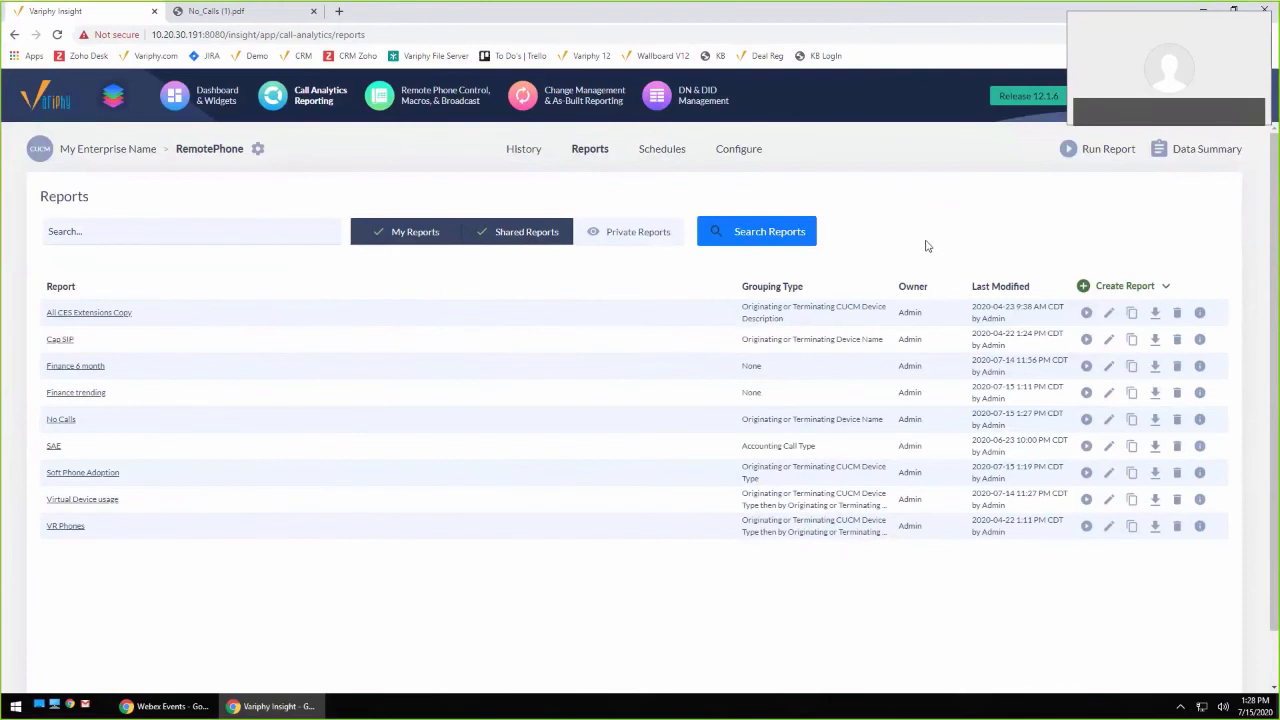
pyautogui.click(1110, 471)
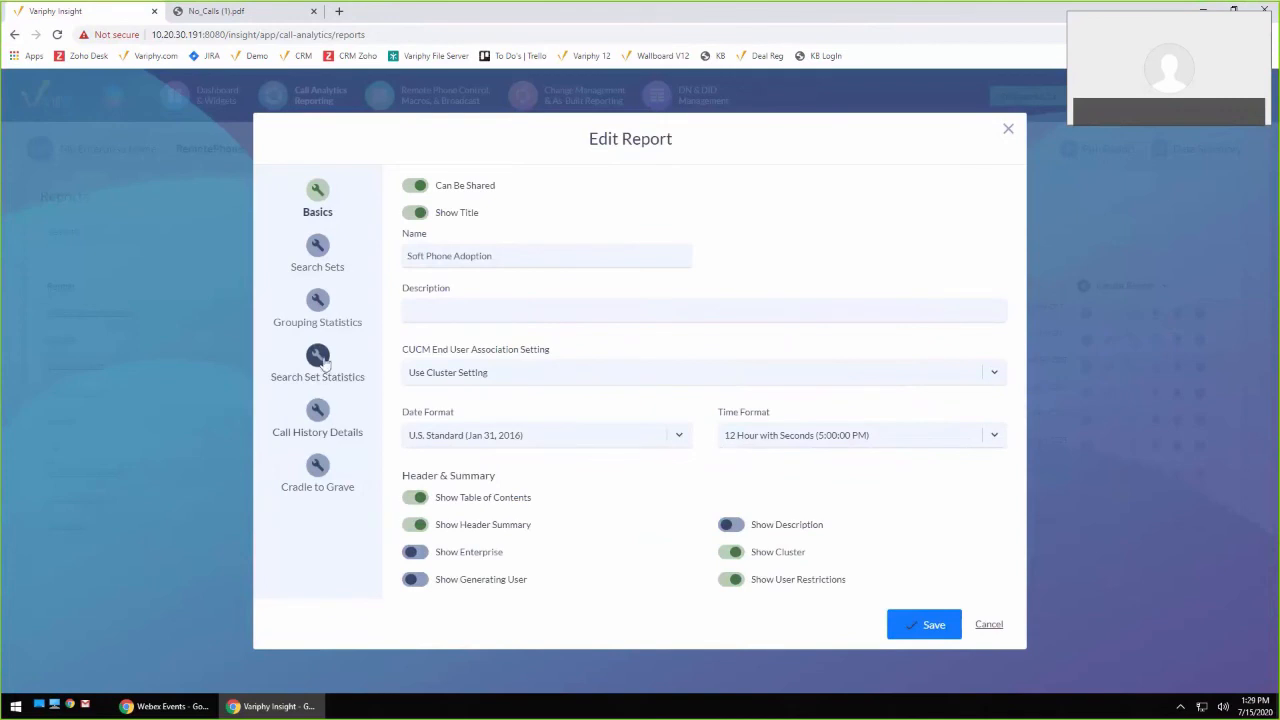
pyautogui.click(318, 302)
pyautogui.scroll(-10, 669, 399)
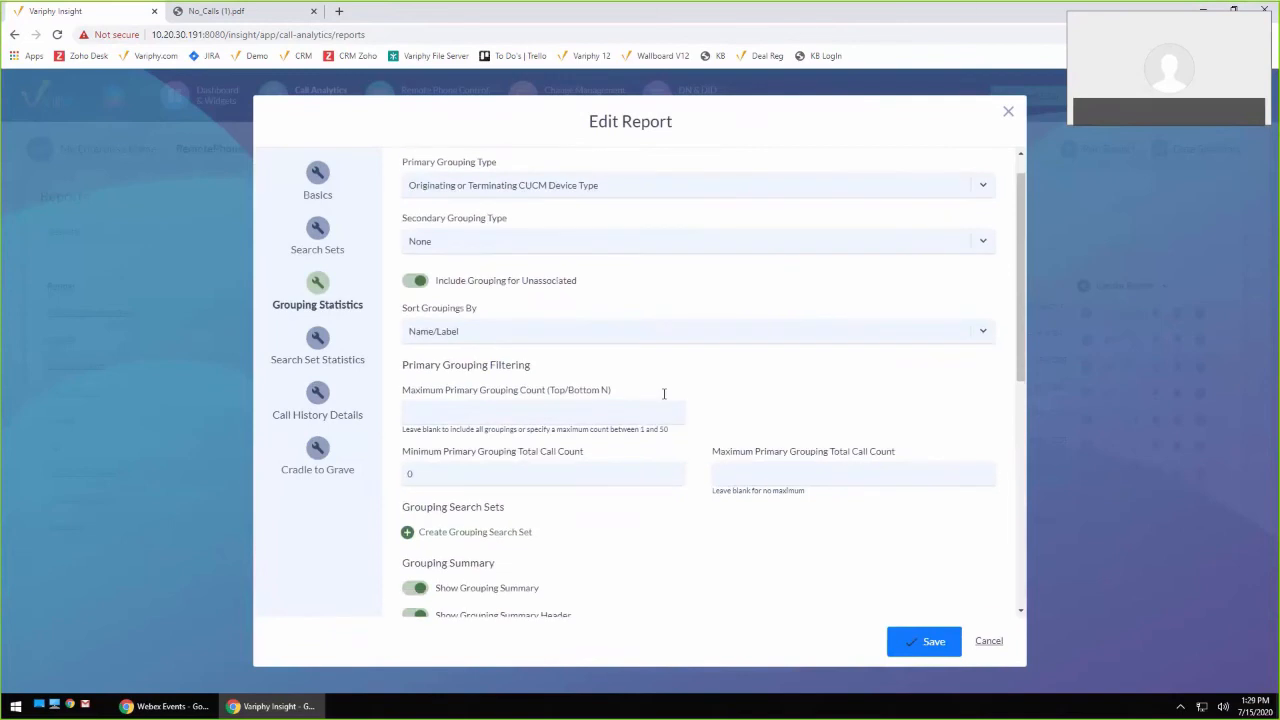
pyautogui.scroll(3, 669, 399)
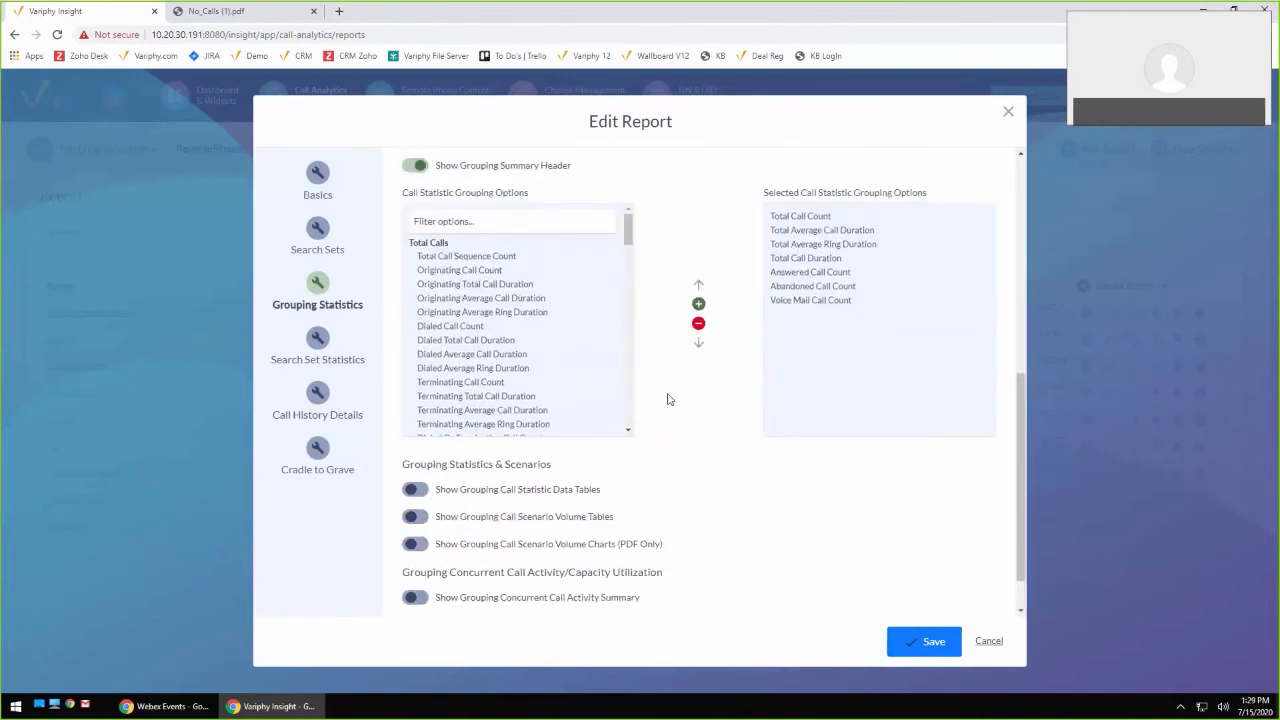
pyautogui.scroll(-3, 669, 399)
pyautogui.click(414, 433)
# Replace Hour Of Day with Month and Date in the selected time unit types for the grouping call statistic data tables
pyautogui.scroll(-2, 651, 429)
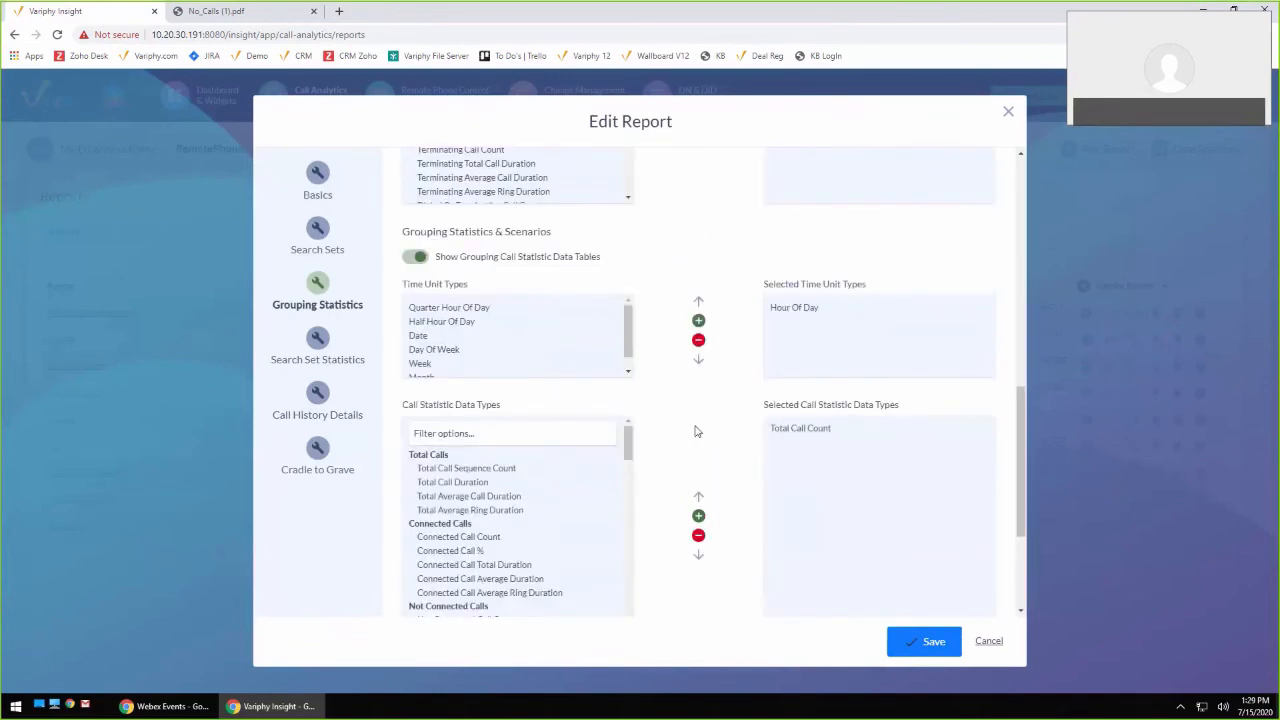
pyautogui.scroll(-1, 498, 340)
pyautogui.click(500, 340)
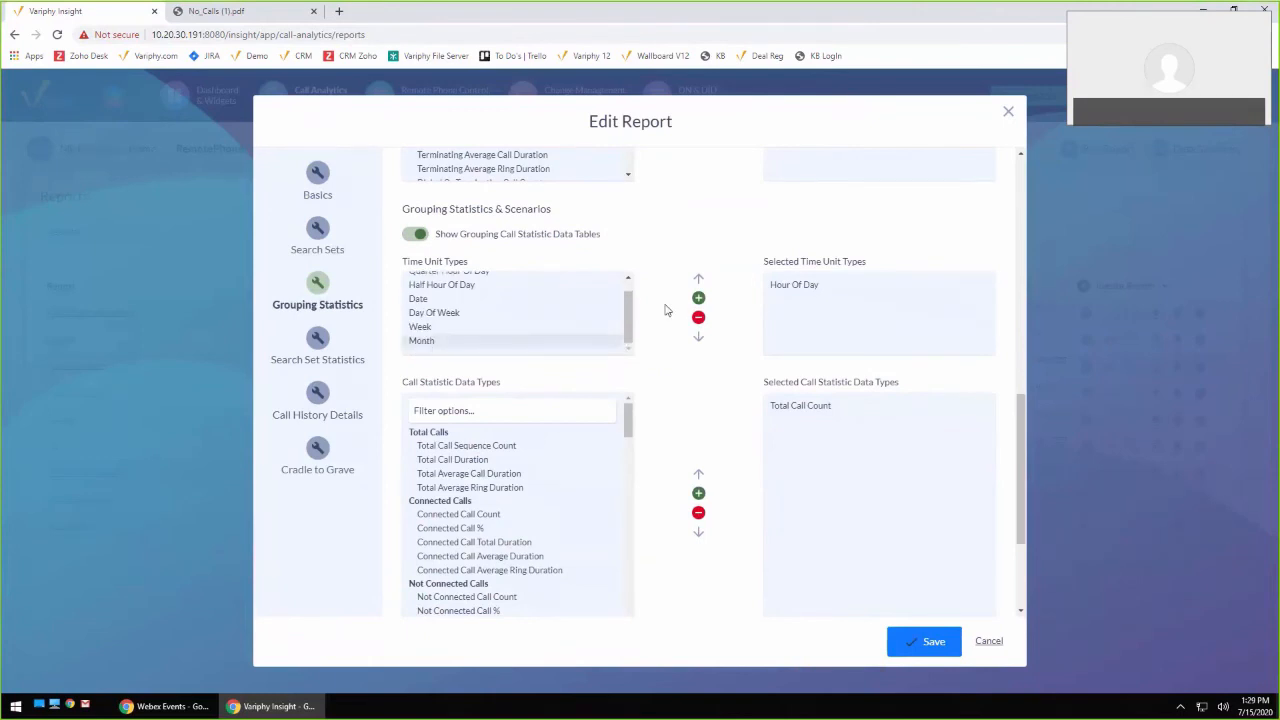
pyautogui.click(698, 297)
pyautogui.click(697, 318)
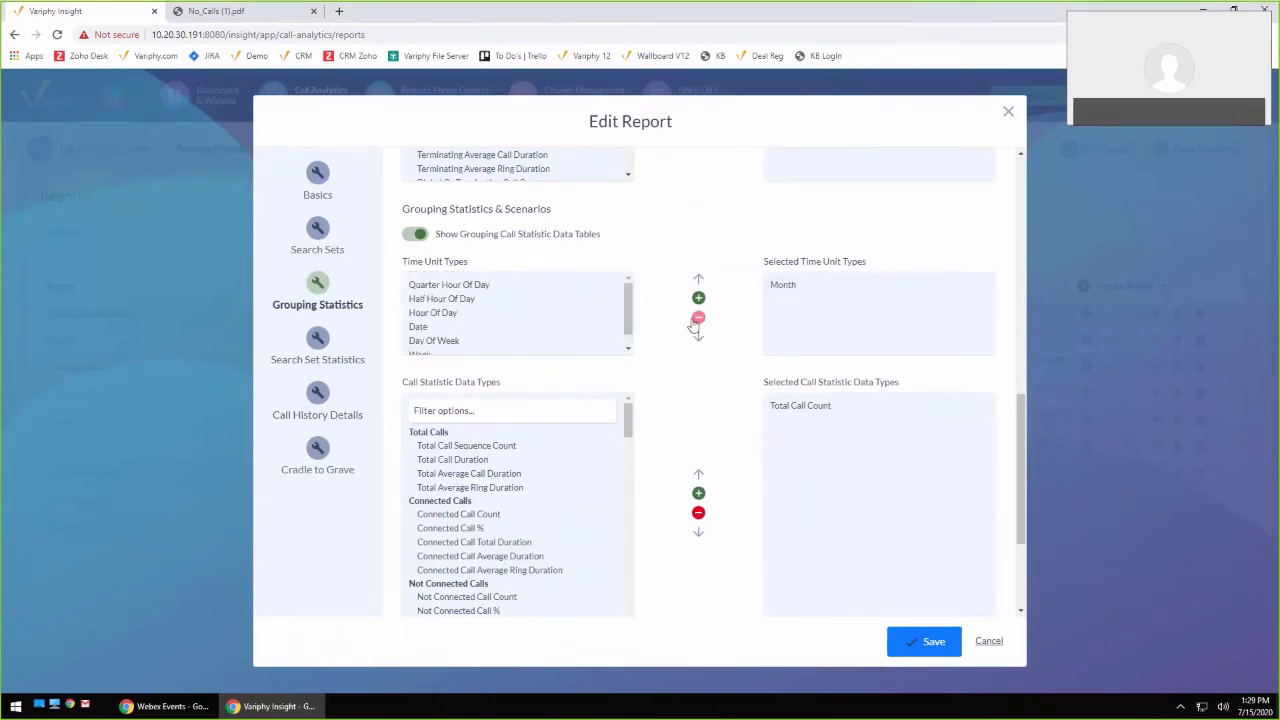
pyautogui.click(432, 327)
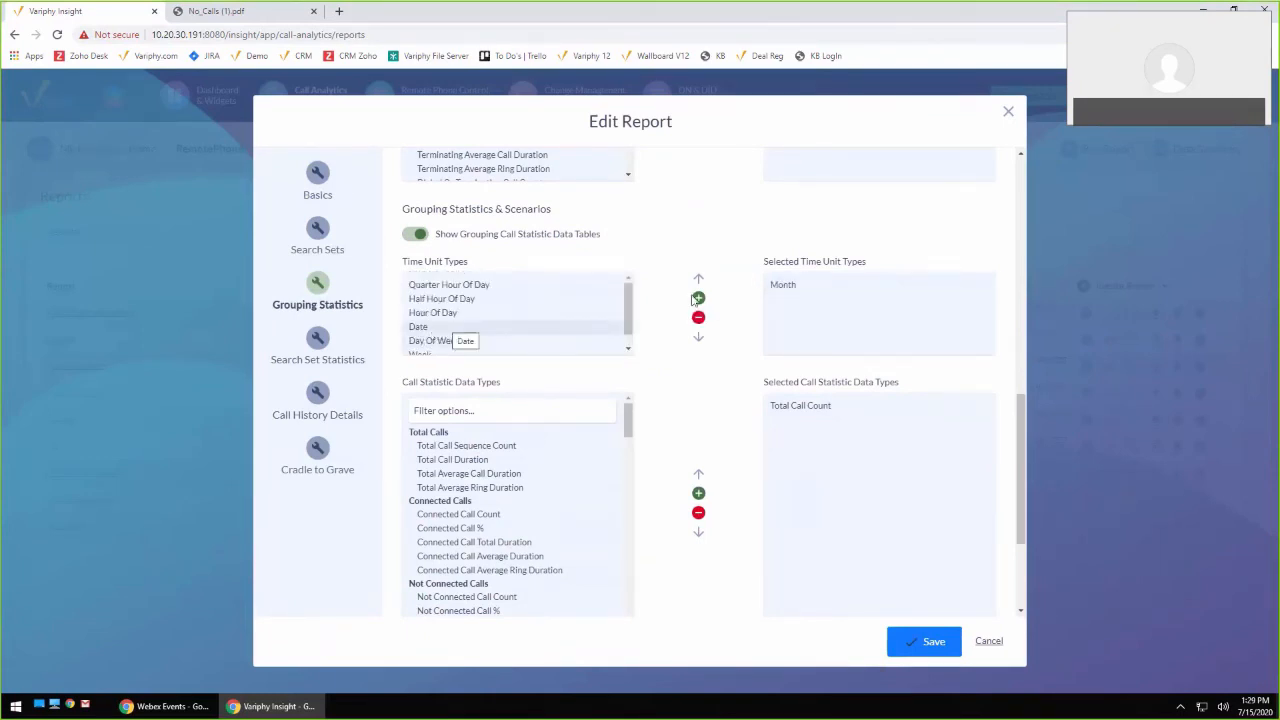
pyautogui.click(696, 299)
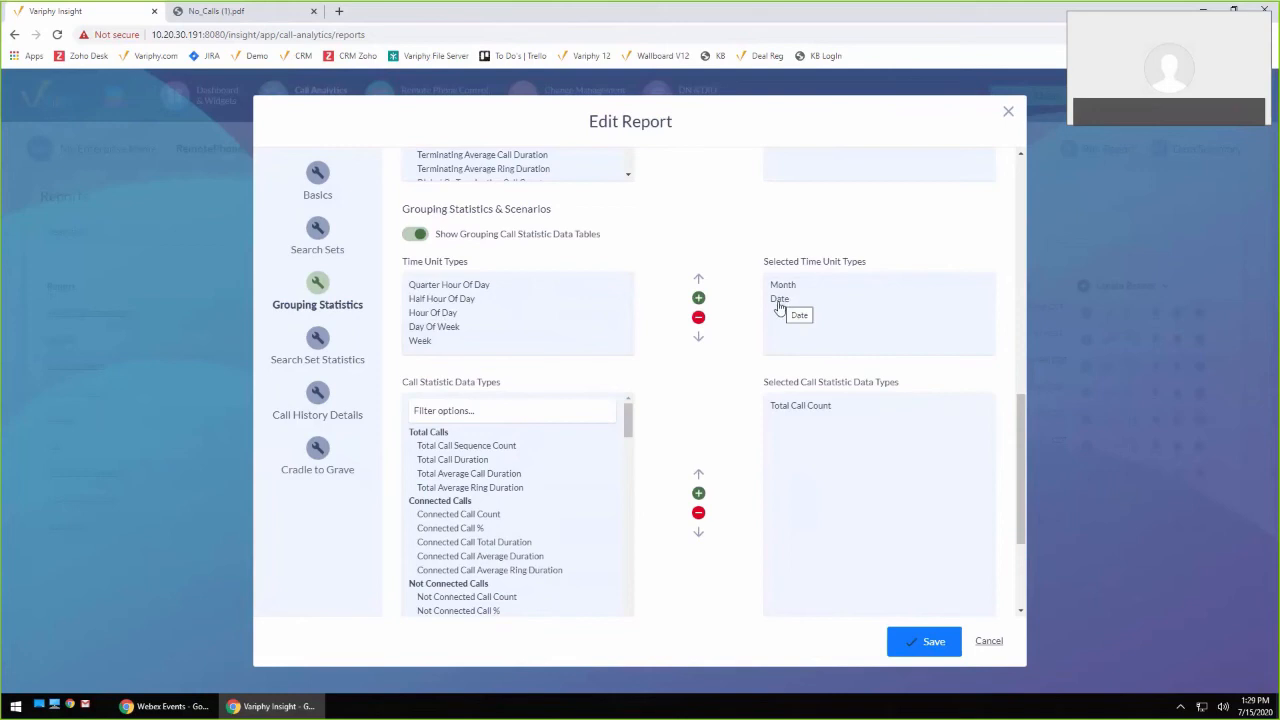
# Save the Soft Phone Adoption report's time unit changes and select HTML as its run output format, leaving without running it
pyautogui.click(926, 641)
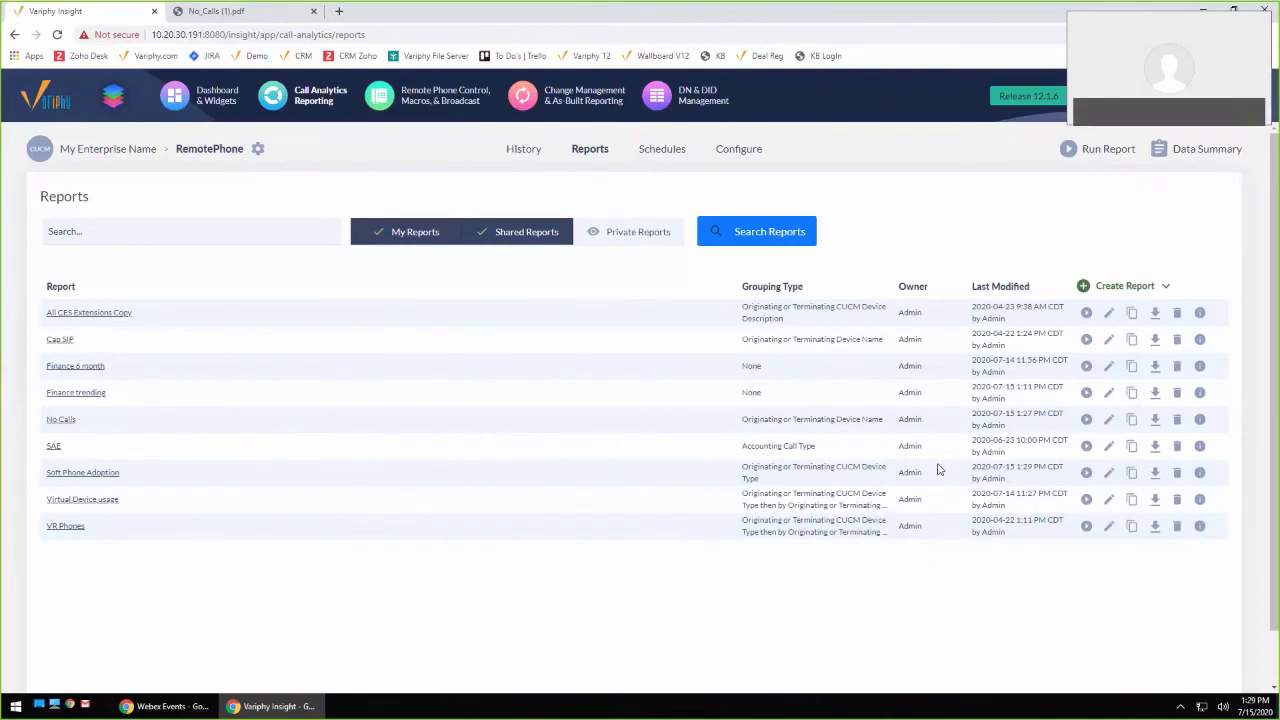
pyautogui.click(1086, 472)
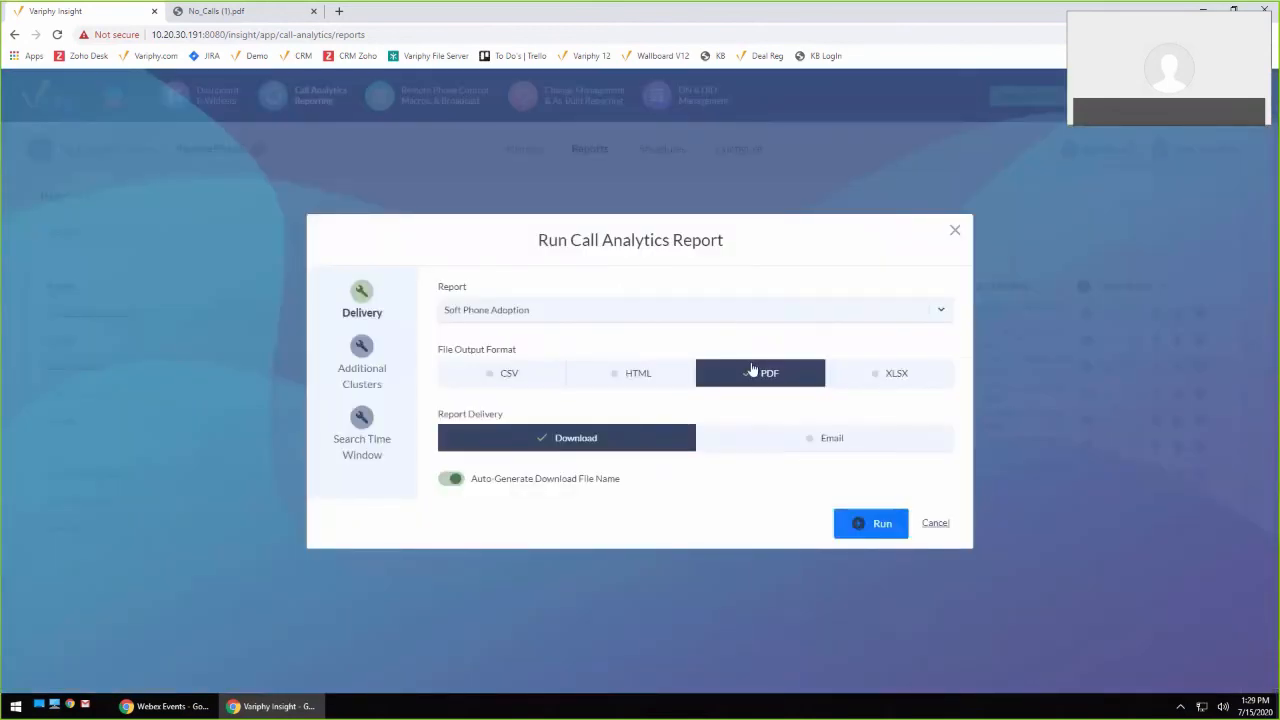
pyautogui.click(651, 377)
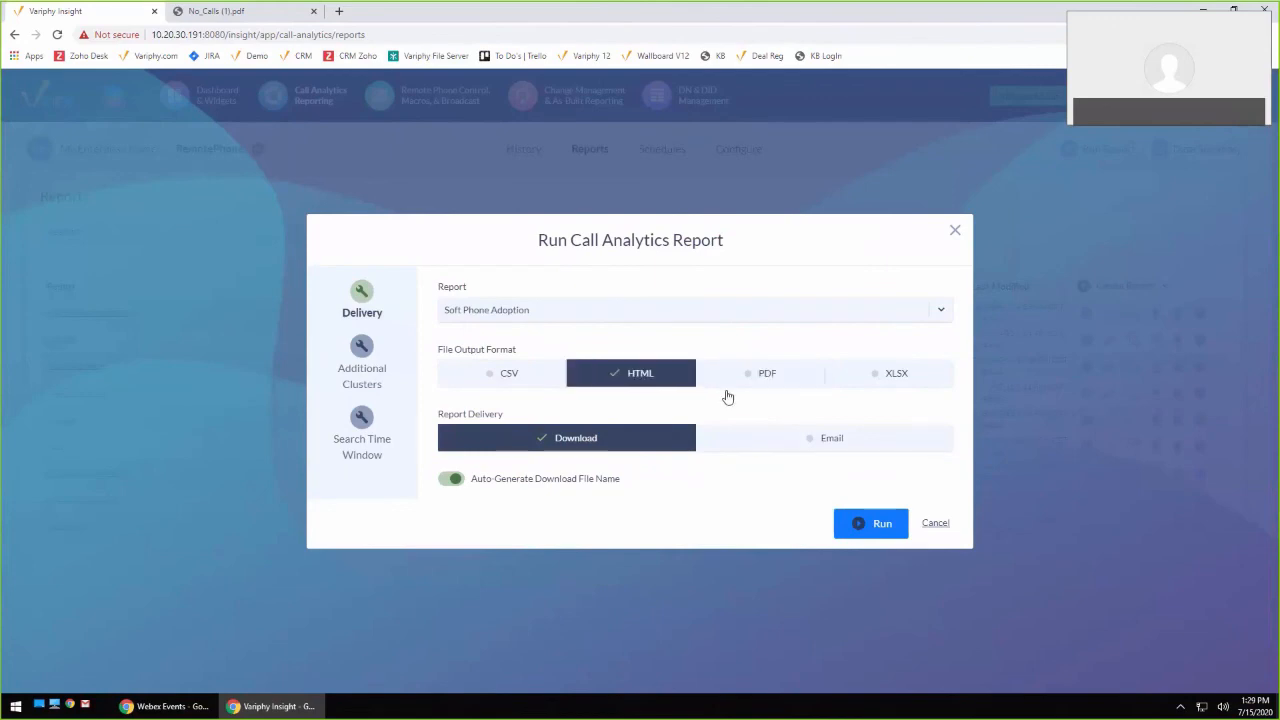
pyautogui.click(947, 531)
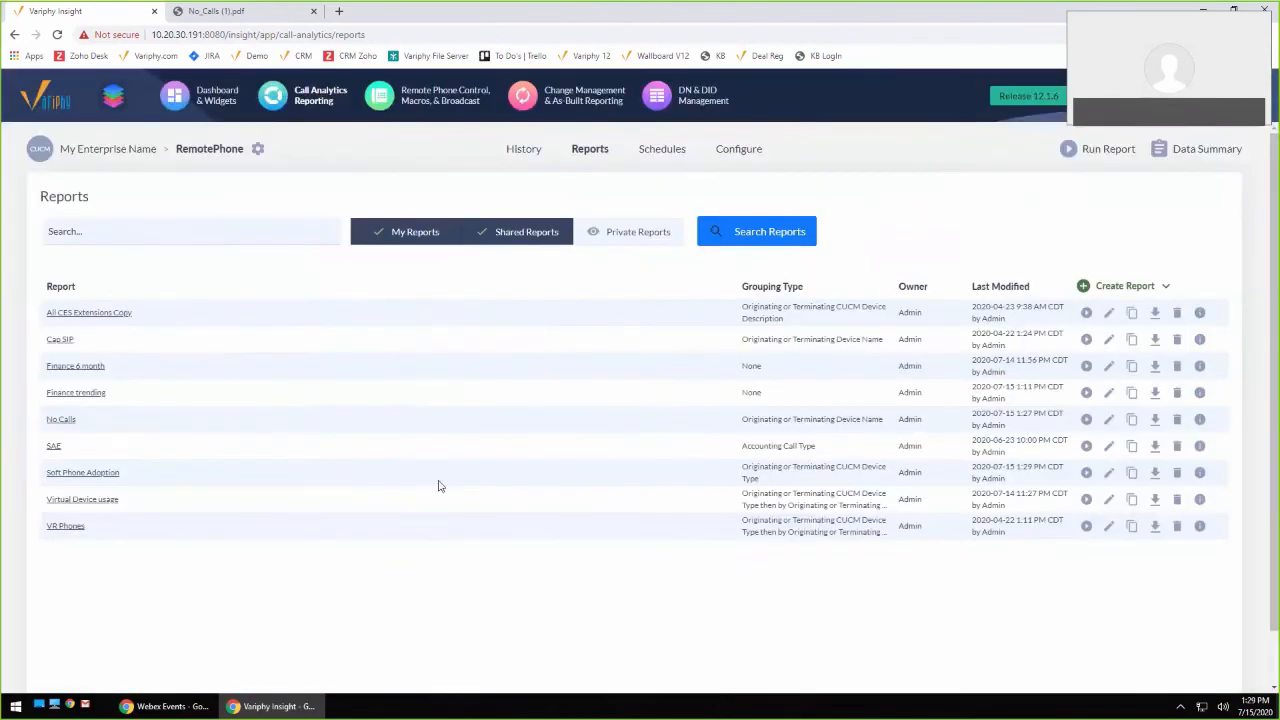
# Add Day Of Week to the selected time unit types in the Soft Phone Adoption report's grouping statistics and save the report
pyautogui.click(1108, 473)
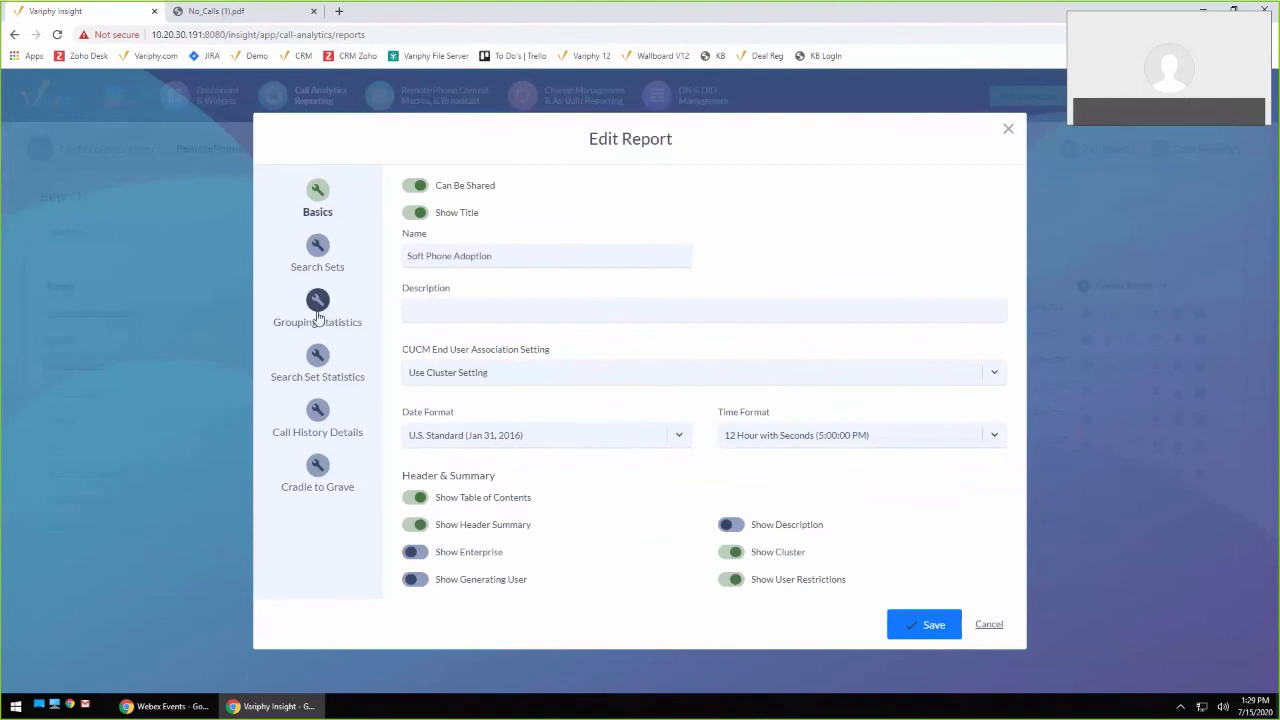
pyautogui.click(316, 356)
pyautogui.scroll(-5, 820, 397)
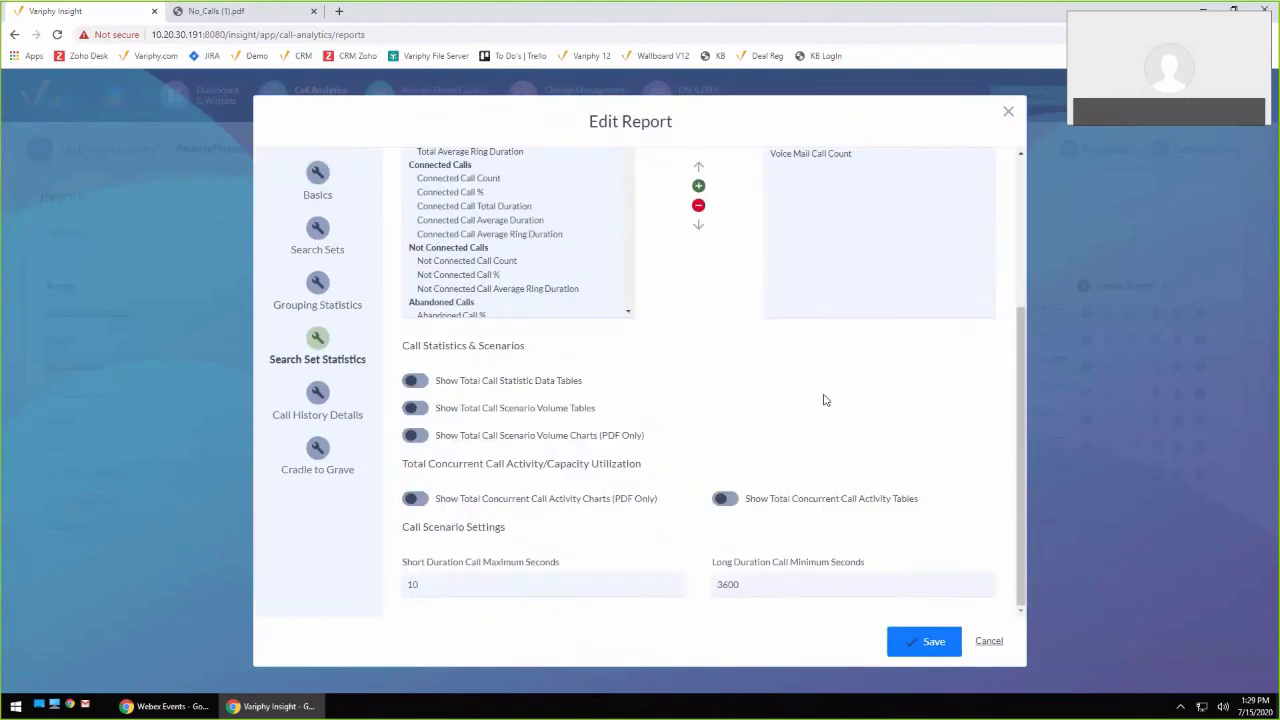
pyautogui.click(318, 288)
pyautogui.scroll(-6, 734, 386)
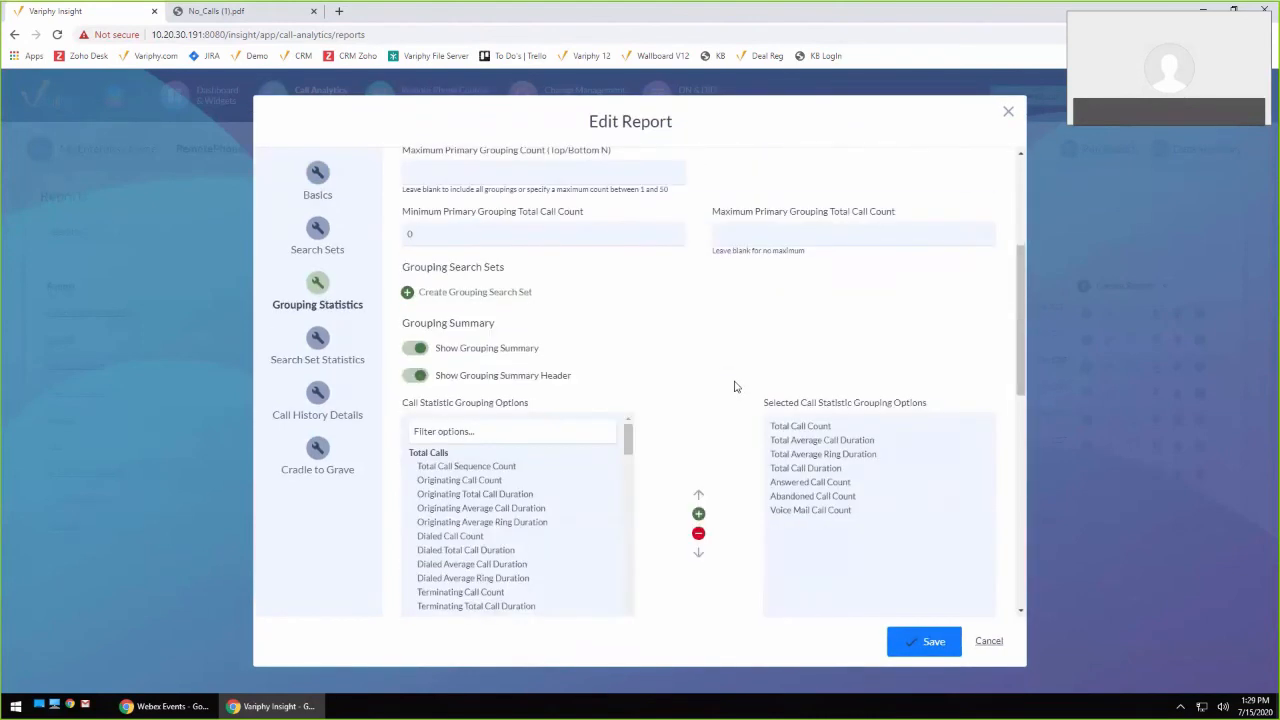
pyautogui.scroll(-1, 734, 386)
pyautogui.click(474, 325)
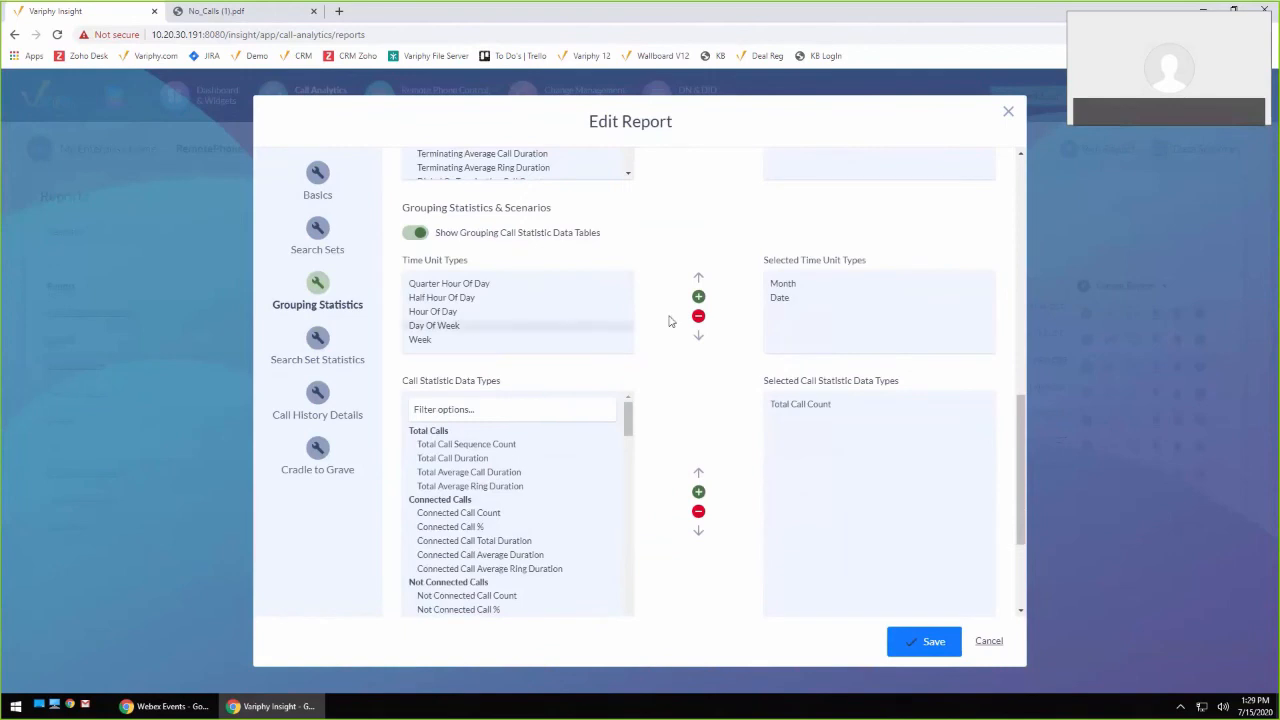
pyautogui.click(699, 297)
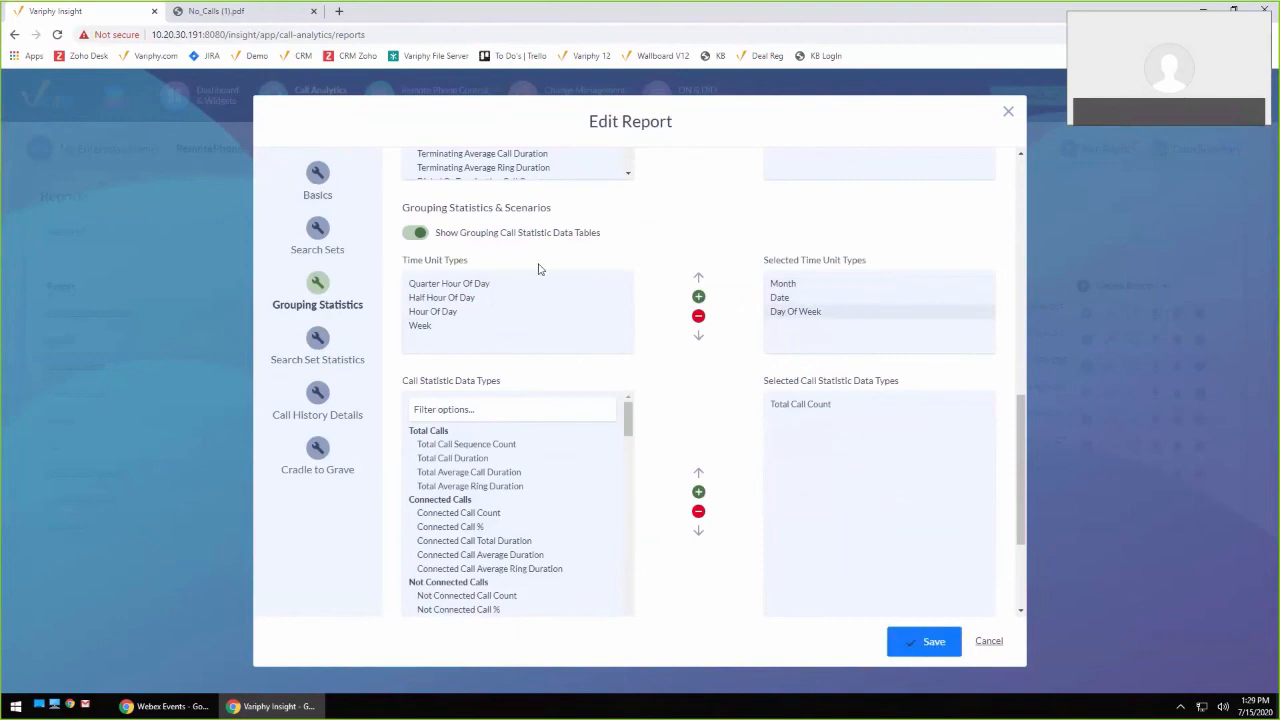
pyautogui.scroll(2, 680, 323)
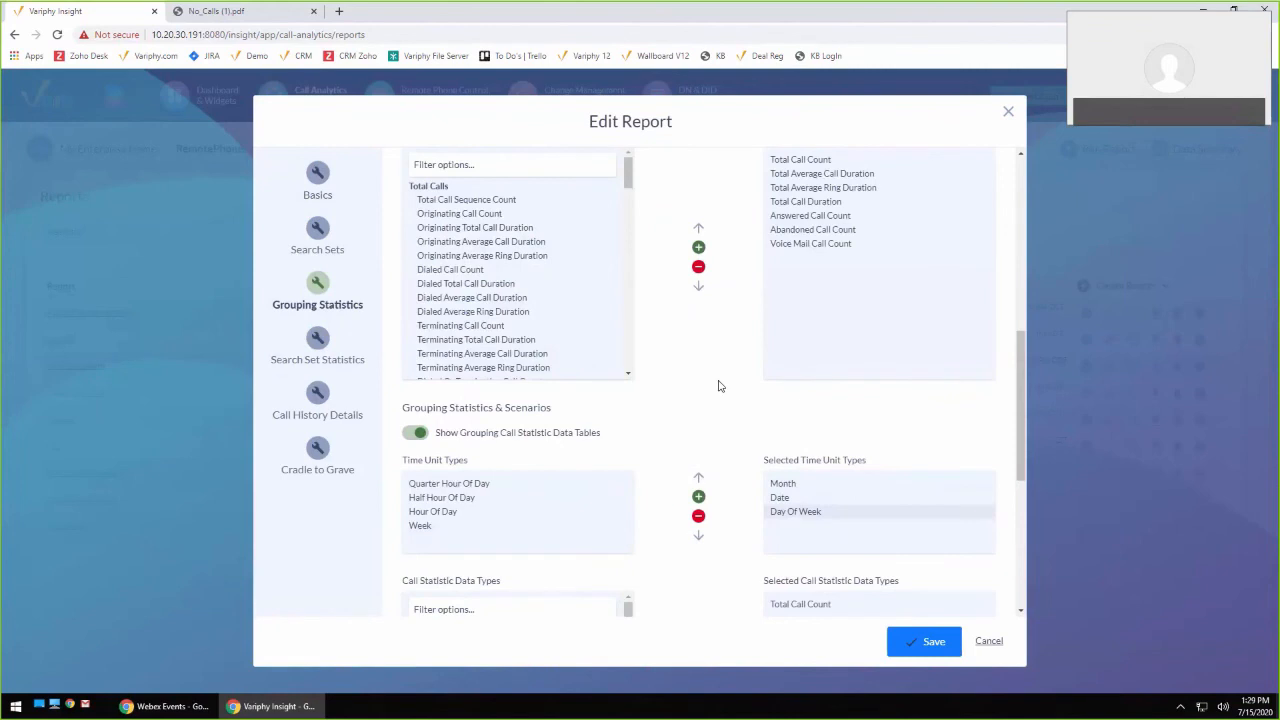
pyautogui.scroll(5, 718, 385)
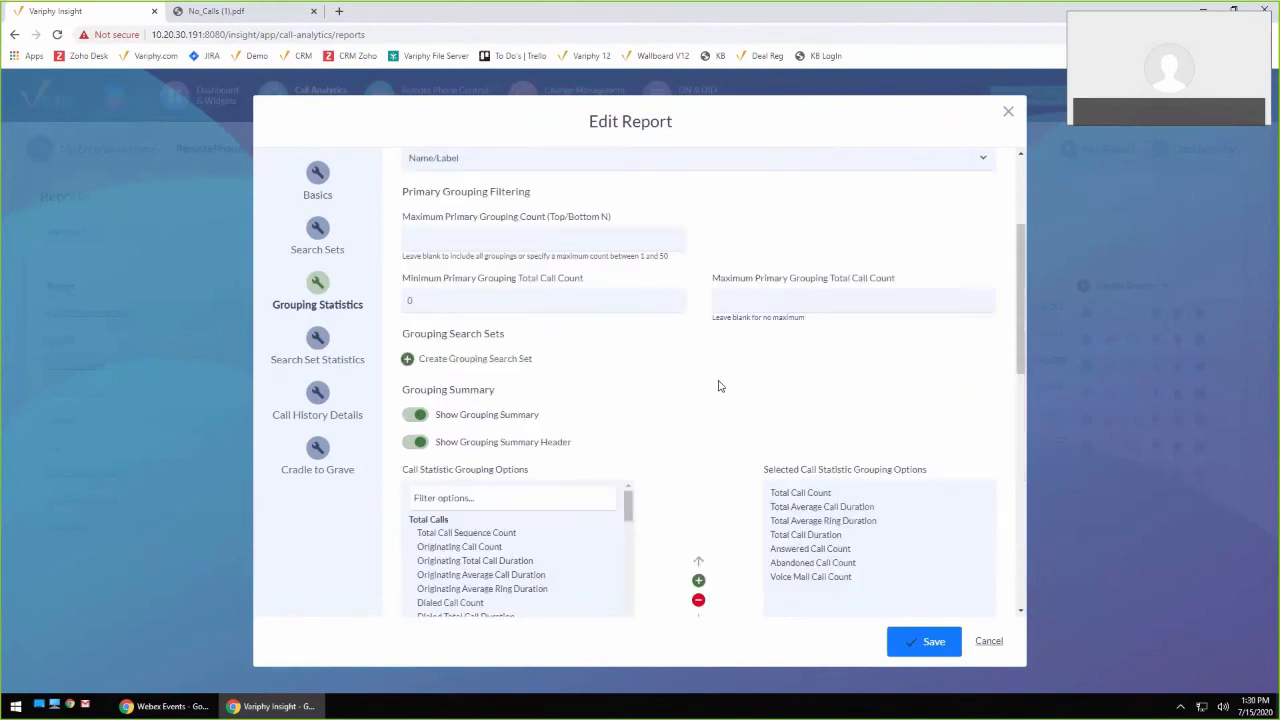
pyautogui.click(318, 175)
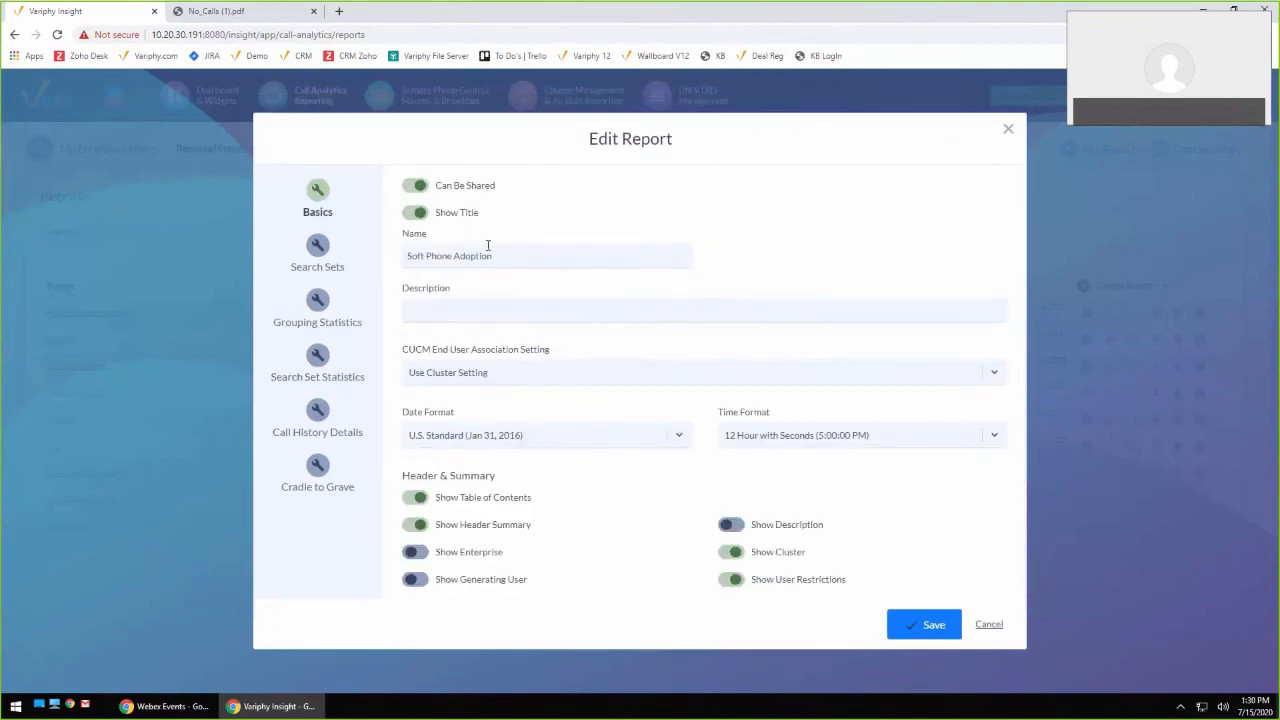
pyautogui.click(928, 624)
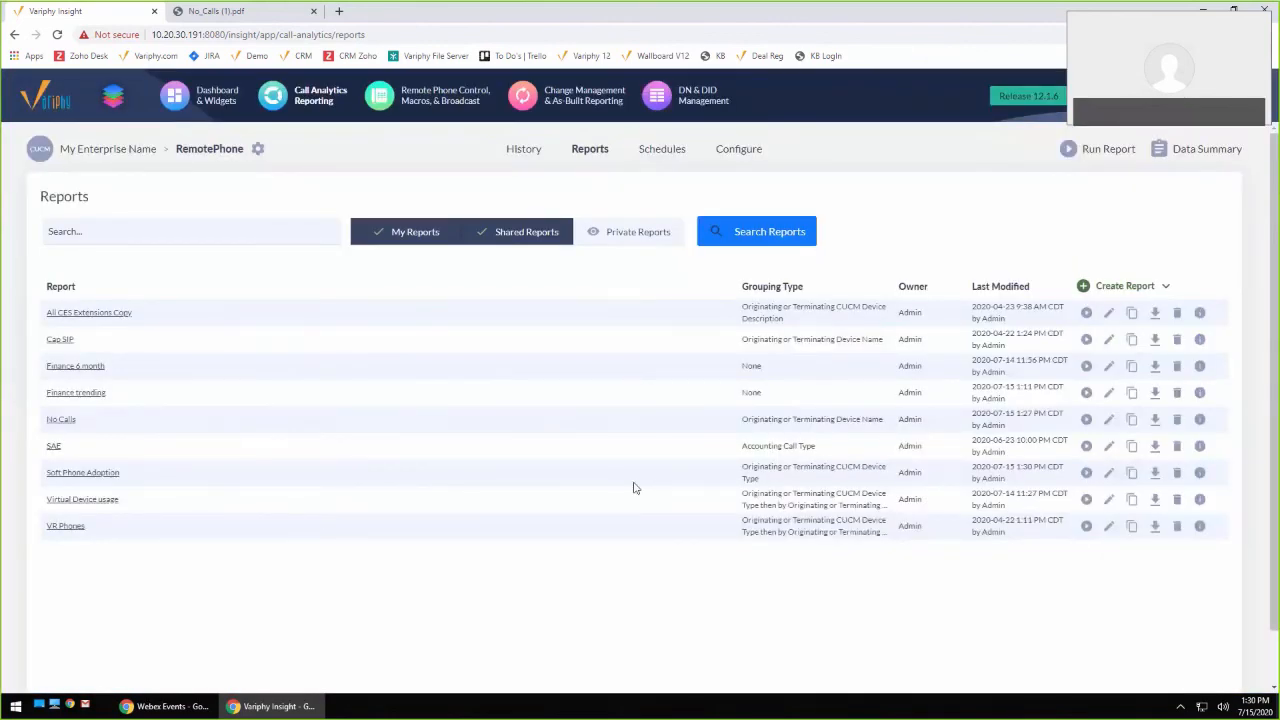
# Run the Soft Phone Adoption report with the search time window set to Previous 3 Months (Apr 01, 2020 - Jun 30, 2020)
pyautogui.click(1086, 473)
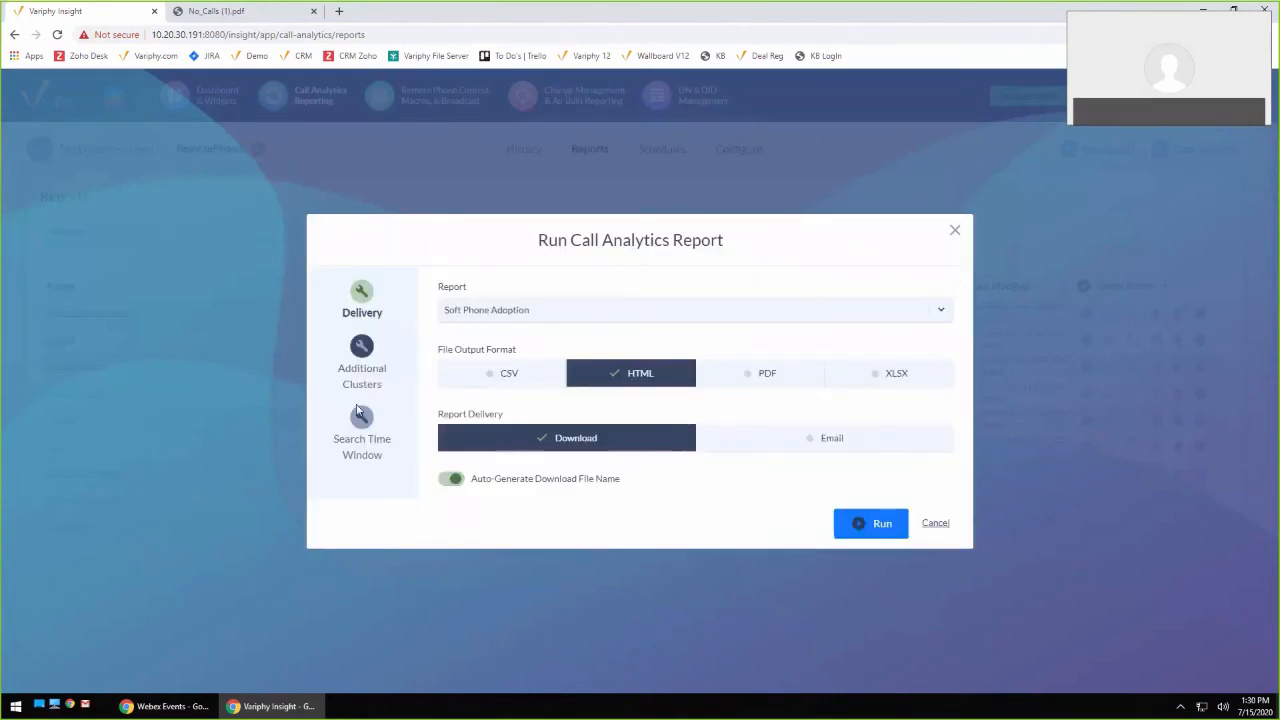
pyautogui.click(361, 415)
pyautogui.click(571, 294)
pyautogui.scroll(-3, 685, 410)
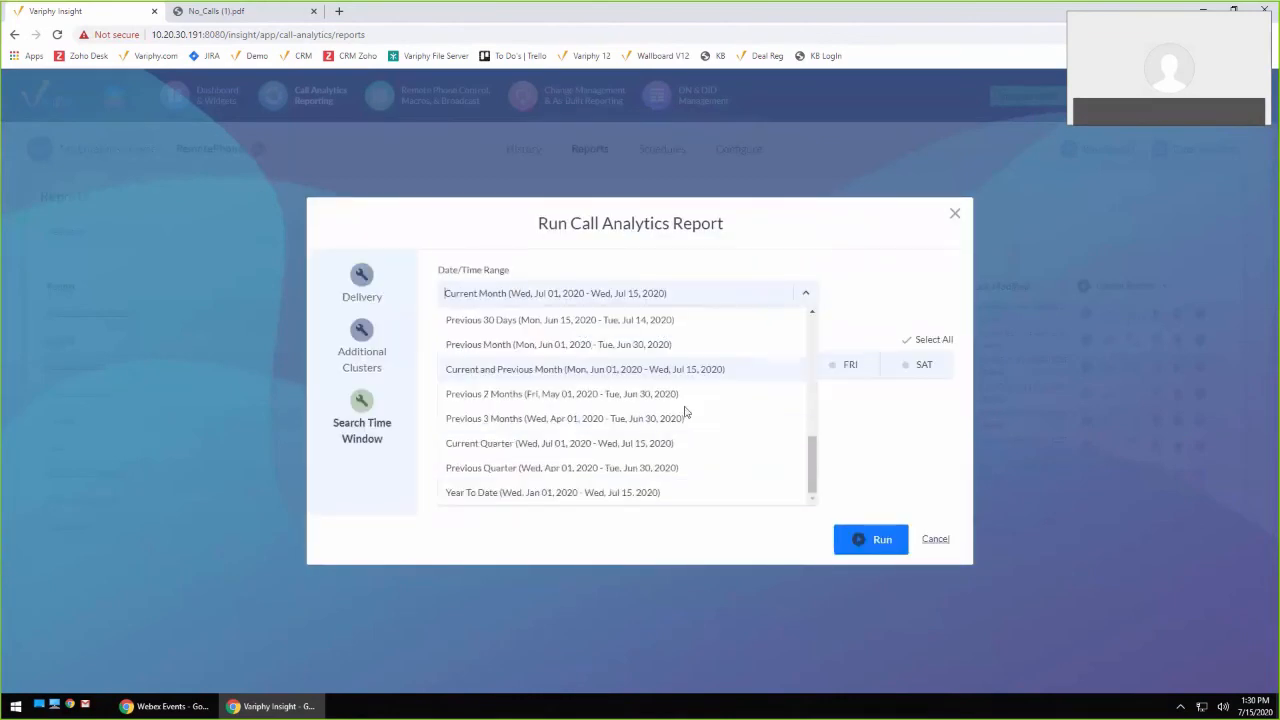
pyautogui.click(686, 416)
pyautogui.click(850, 539)
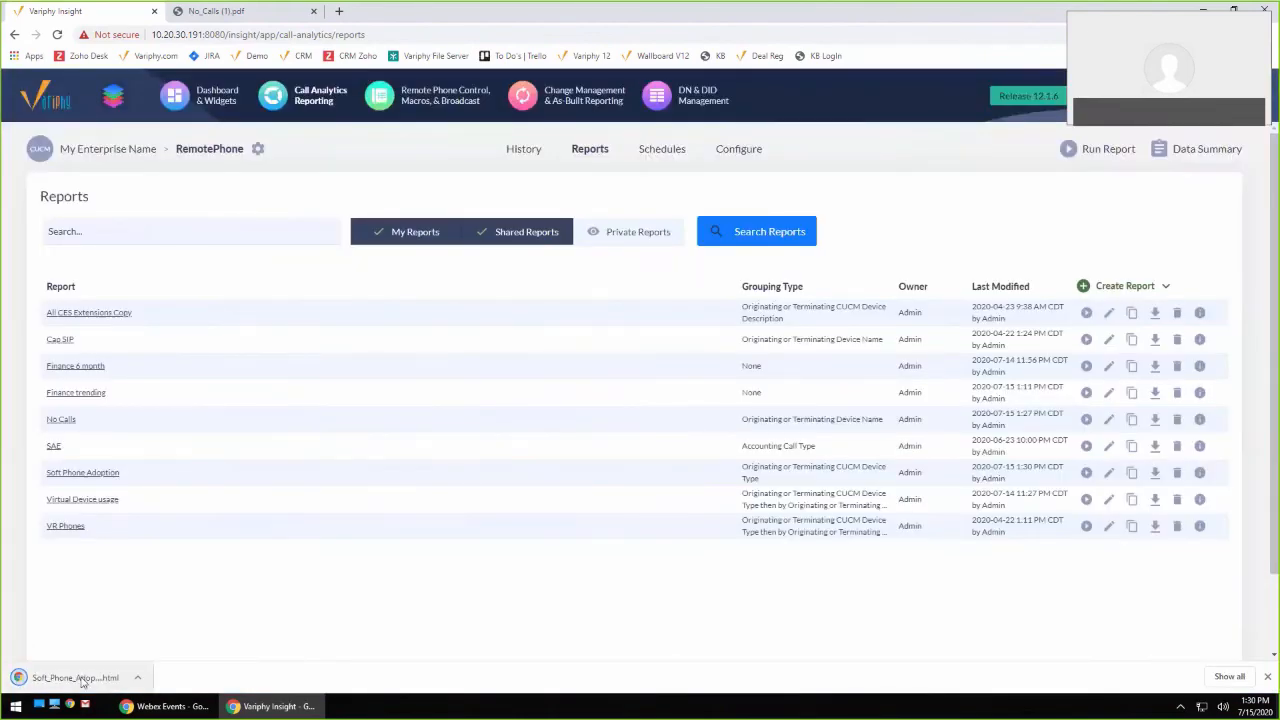
# Open the downloaded Soft_Phone_Adoption.html and examine the device type call statistics by month, date and day of week
pyautogui.click(83, 681)
pyautogui.scroll(-2, 763, 443)
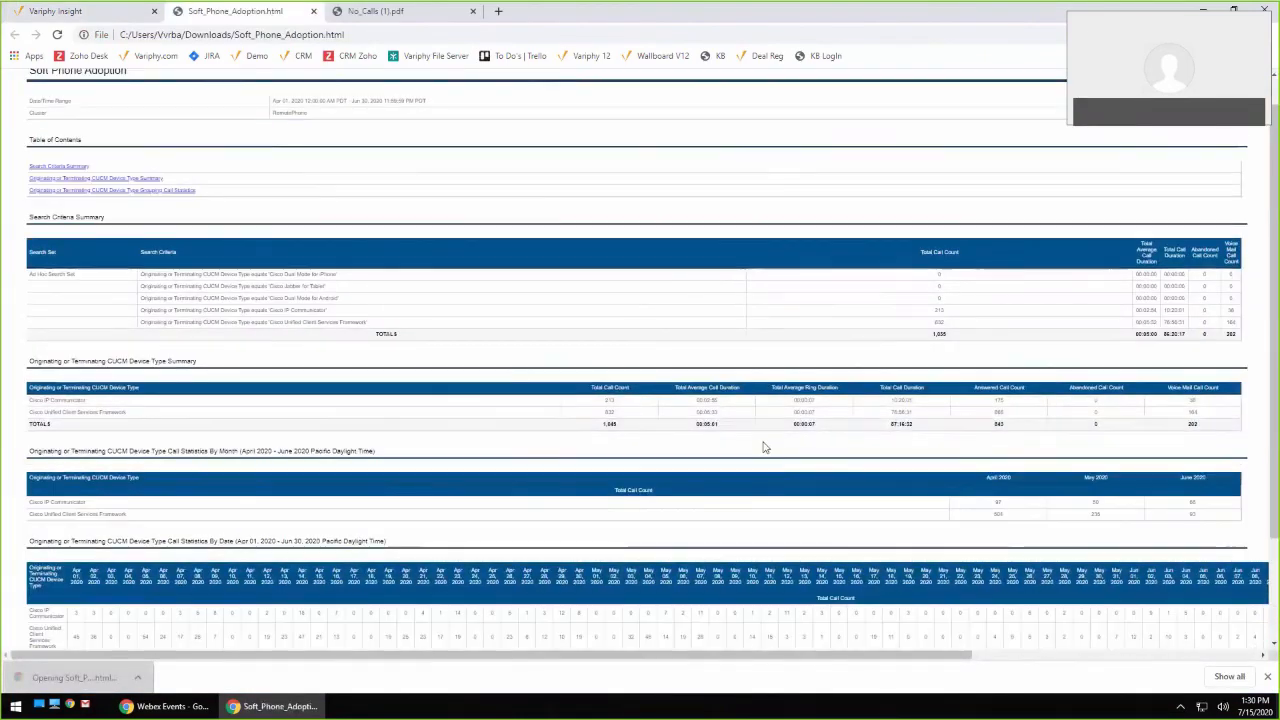
pyautogui.scroll(-3, 757, 437)
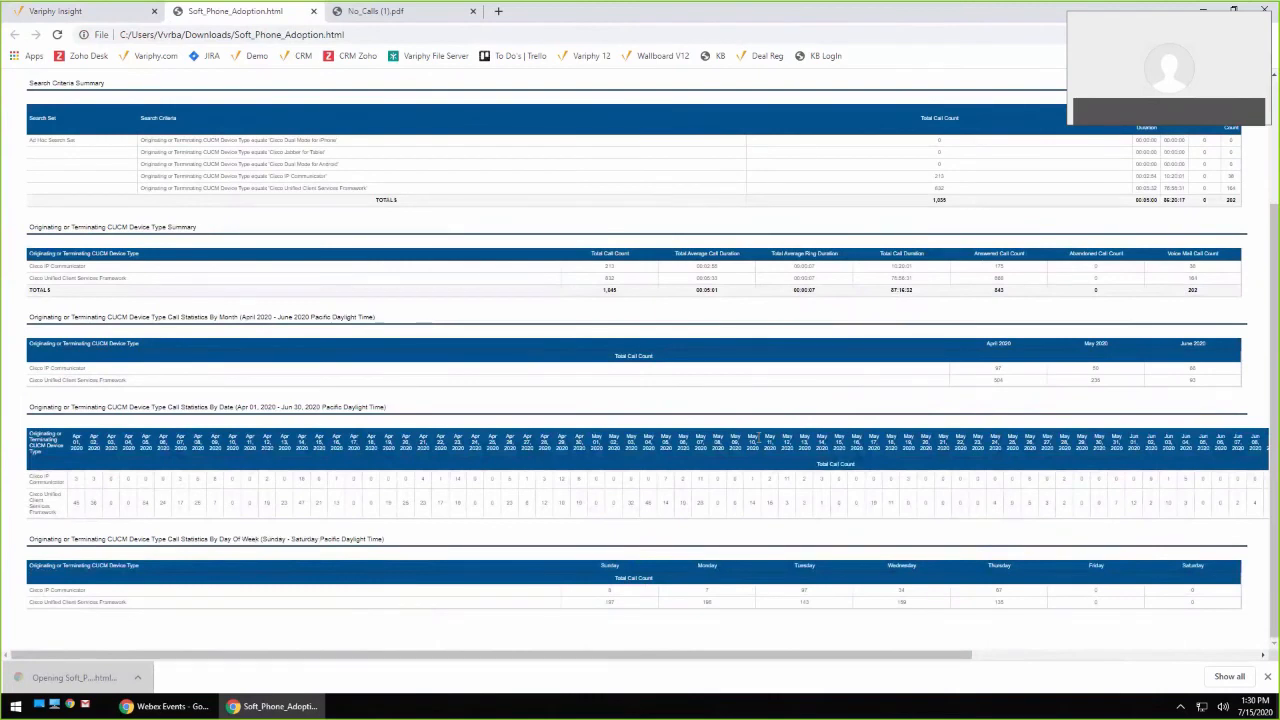
pyautogui.keyDown('ctrl'); pyautogui.scroll(3, 758, 437); pyautogui.keyUp('ctrl')
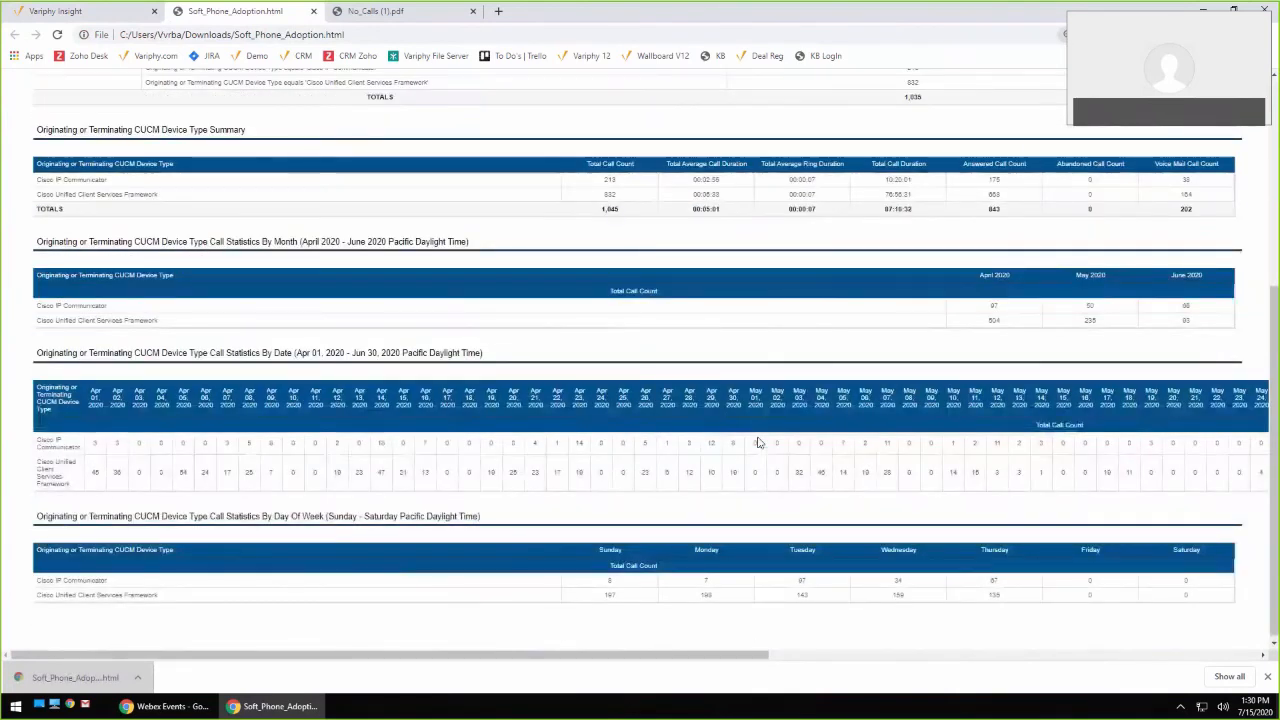
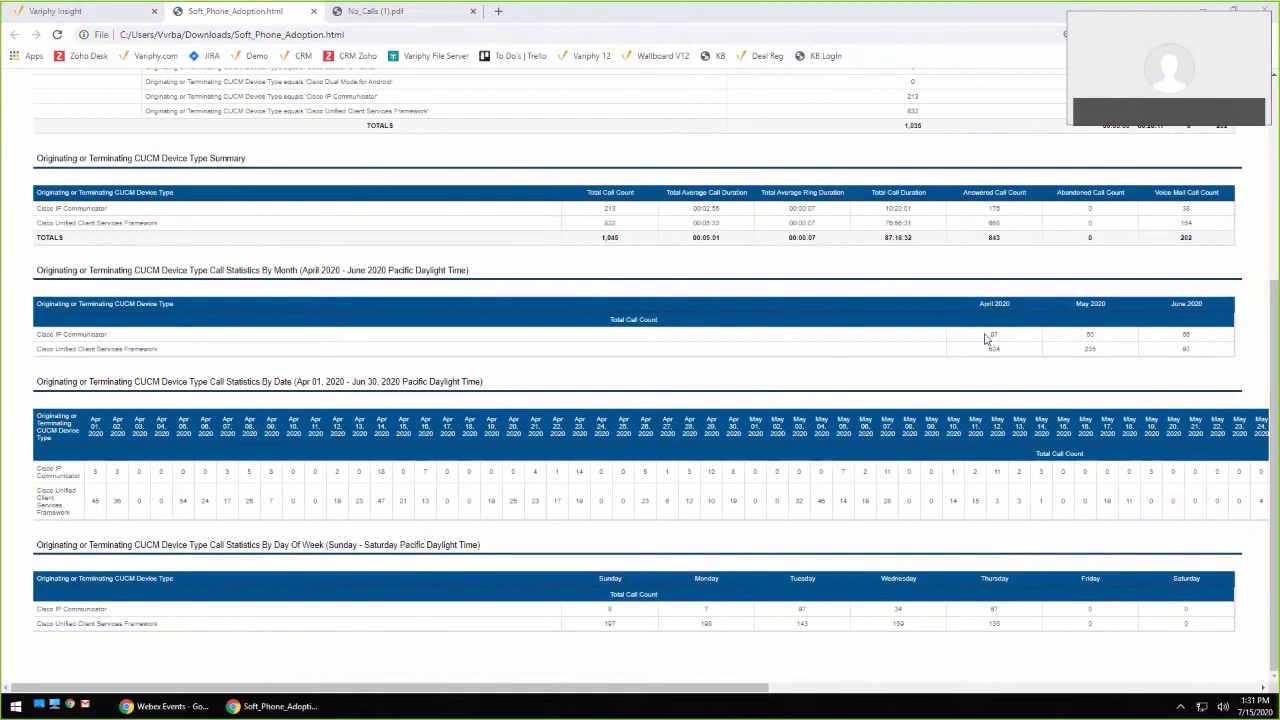
pyautogui.moveTo(985, 338); pyautogui.dragTo(1152, 334)
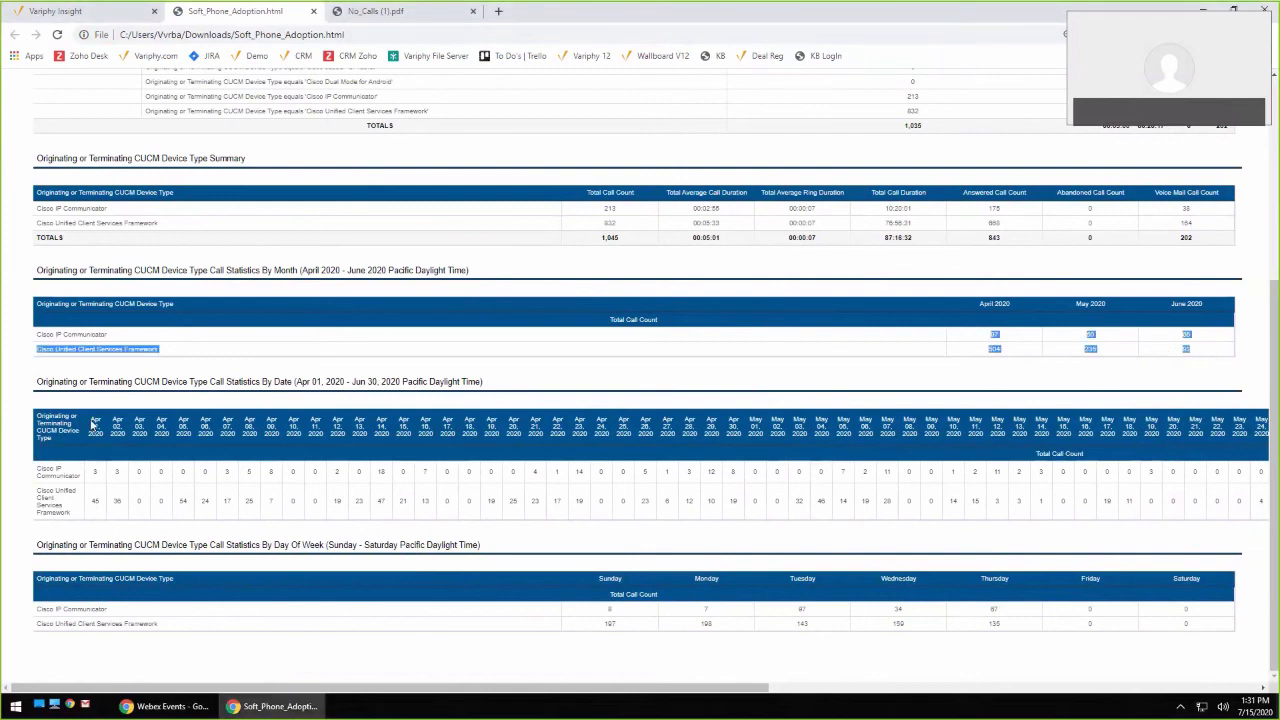
pyautogui.moveTo(91, 424); pyautogui.dragTo(1080, 435)
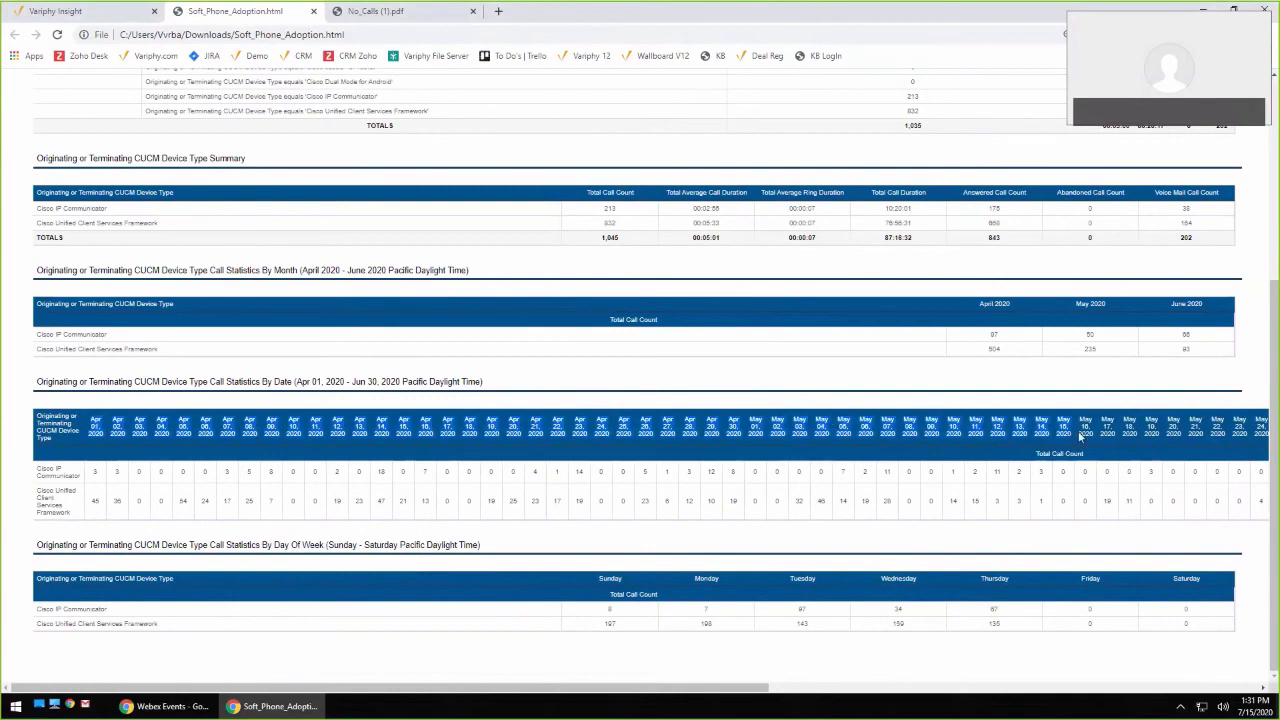
pyautogui.moveTo(714, 689); pyautogui.dragTo(600, 694)
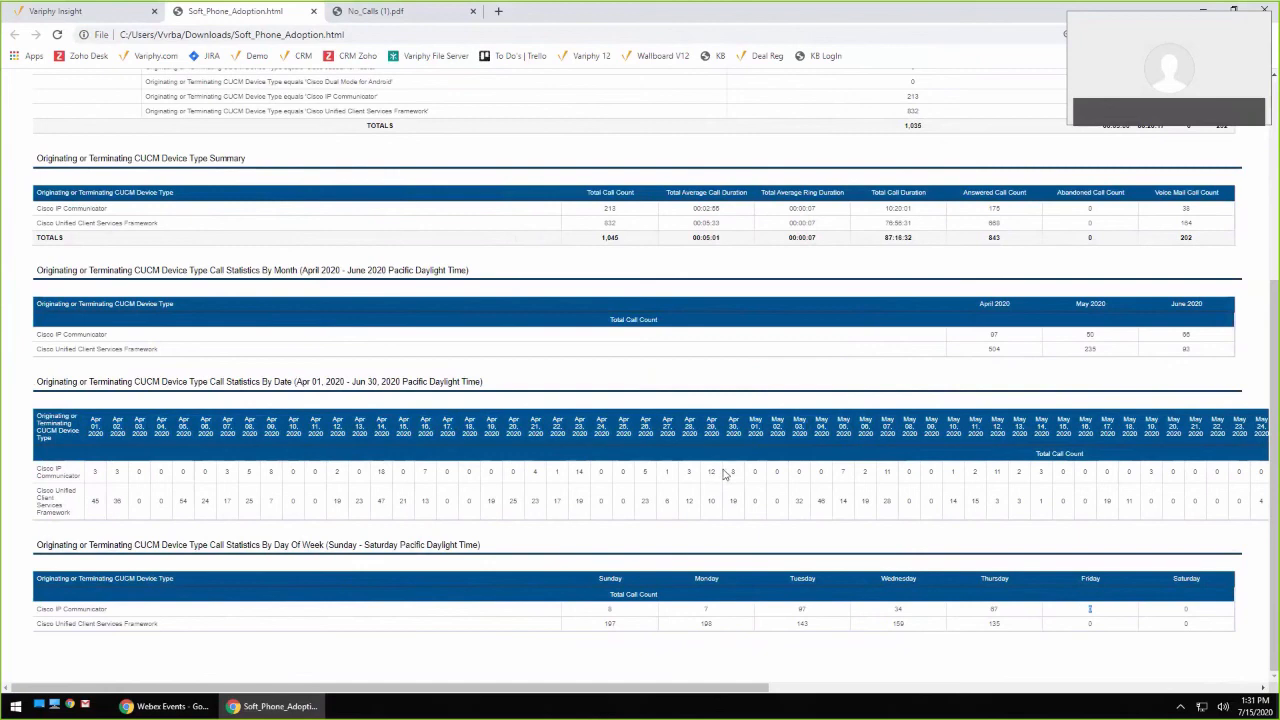
pyautogui.scroll(3, 726, 474)
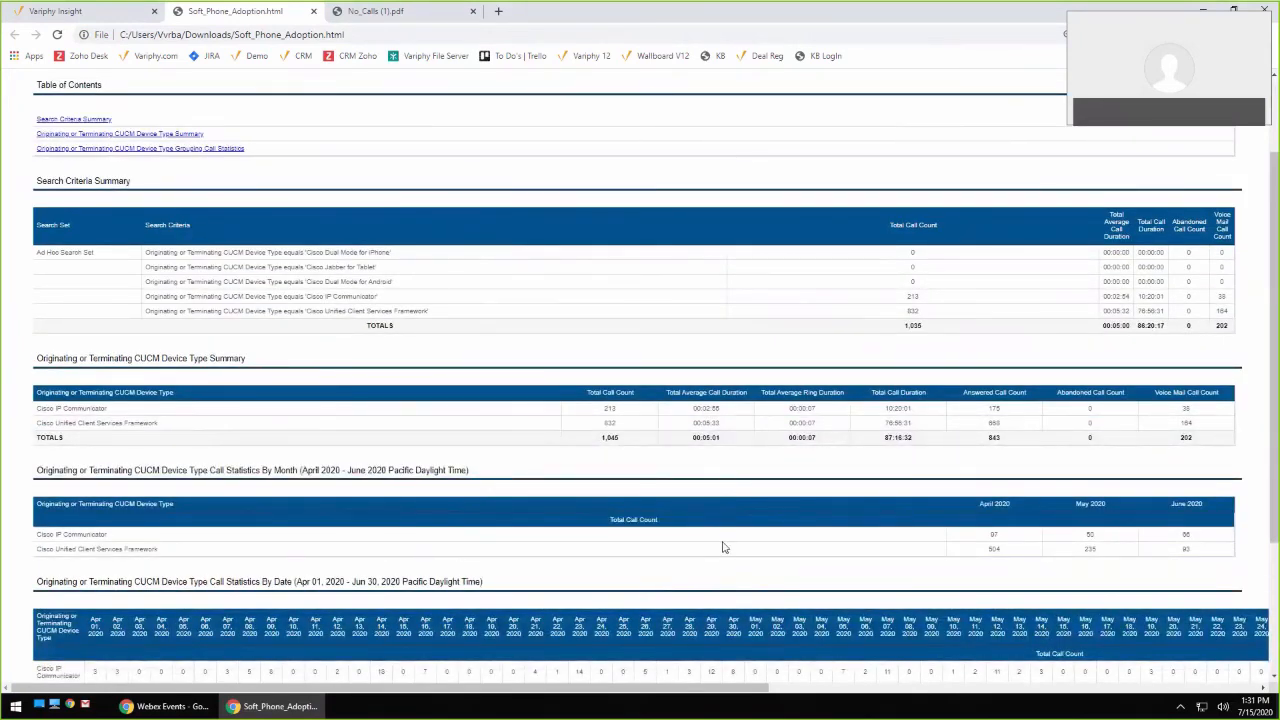